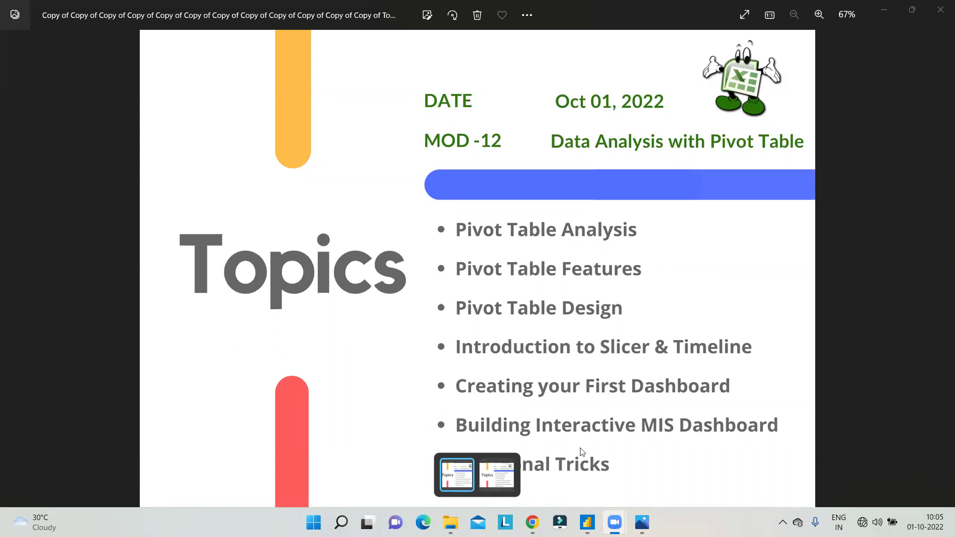
# - Close the Photos viewer showing the Topics slide to reveal the Module-11 folder
pyautogui.click(585, 348)
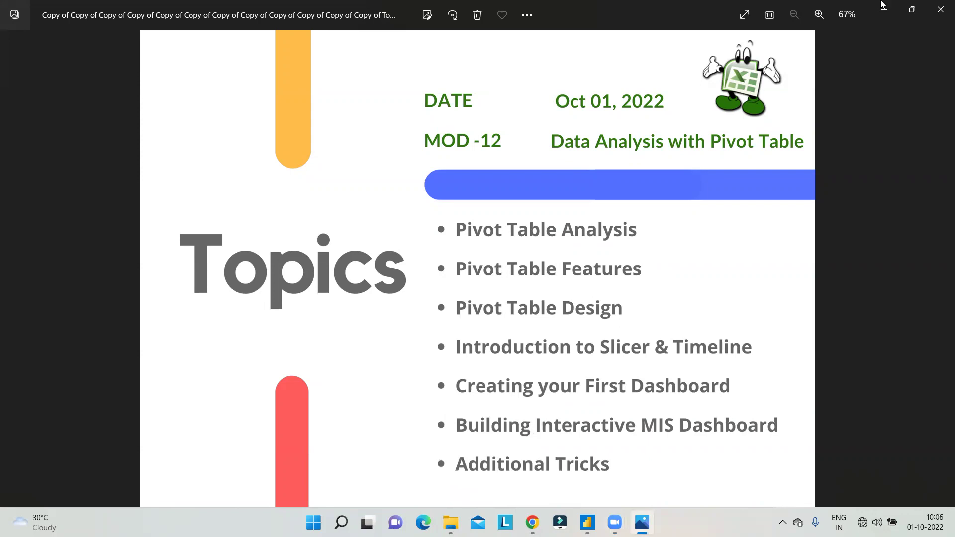
pyautogui.click(941, 10)
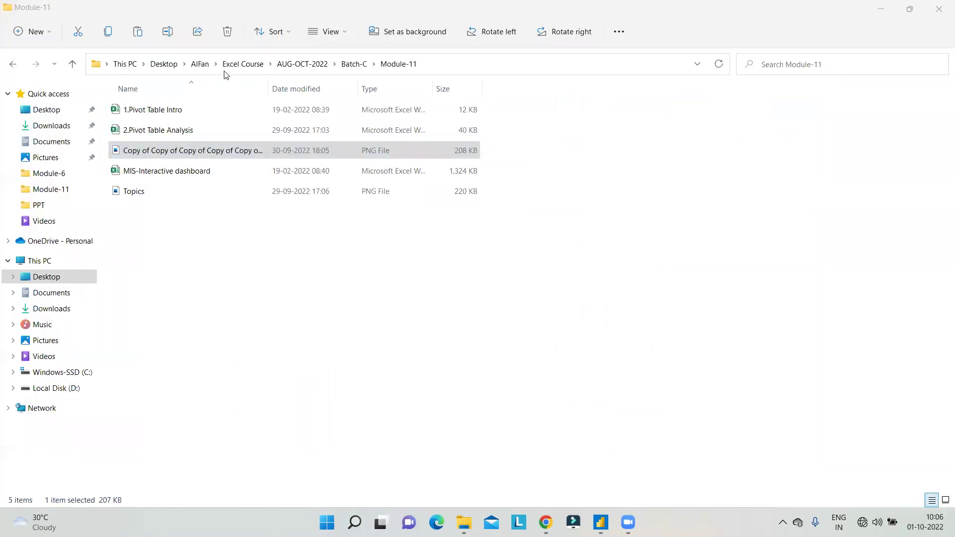
# - Open the '2.Pivot Table Analysis' workbook from the Module-11 folder in Excel
pyautogui.doubleClick(164, 133)
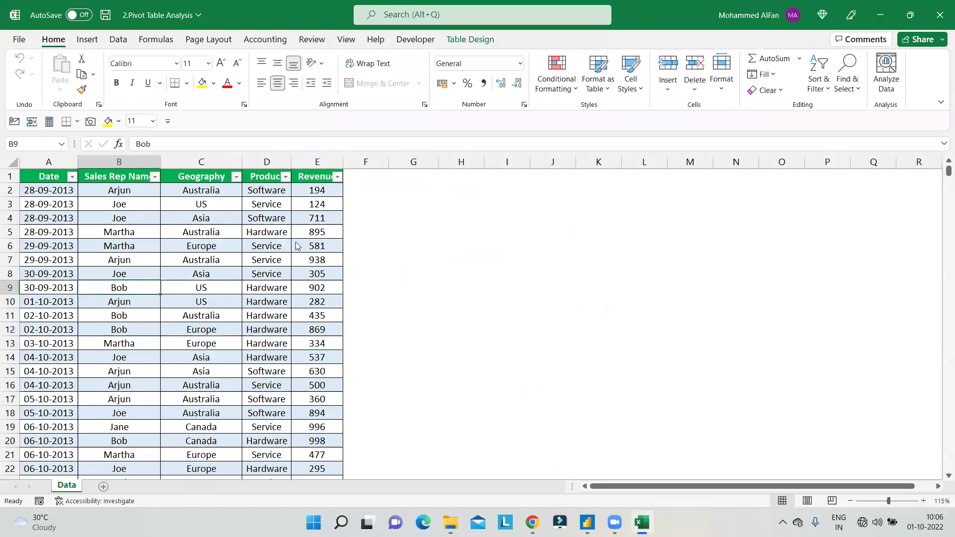
# - Insert PivotTable1 from Table1 onto a new worksheet, Sheet1
pyautogui.click(162, 246)
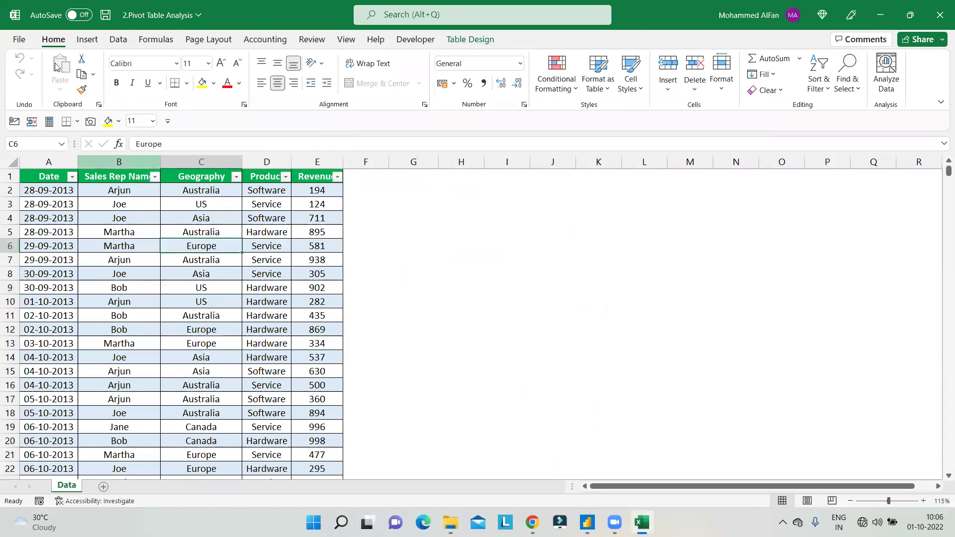
pyautogui.click(87, 39)
pyautogui.click(31, 69)
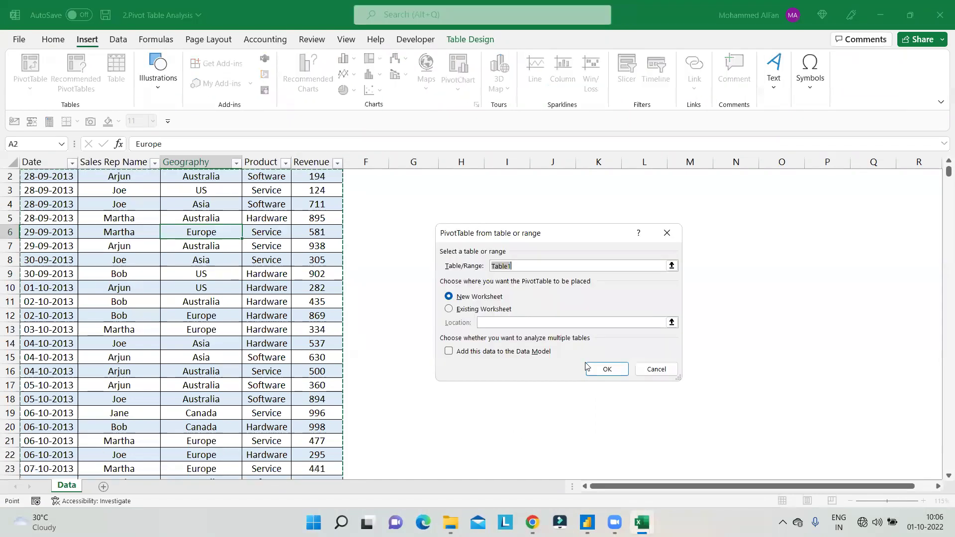
pyautogui.click(607, 368)
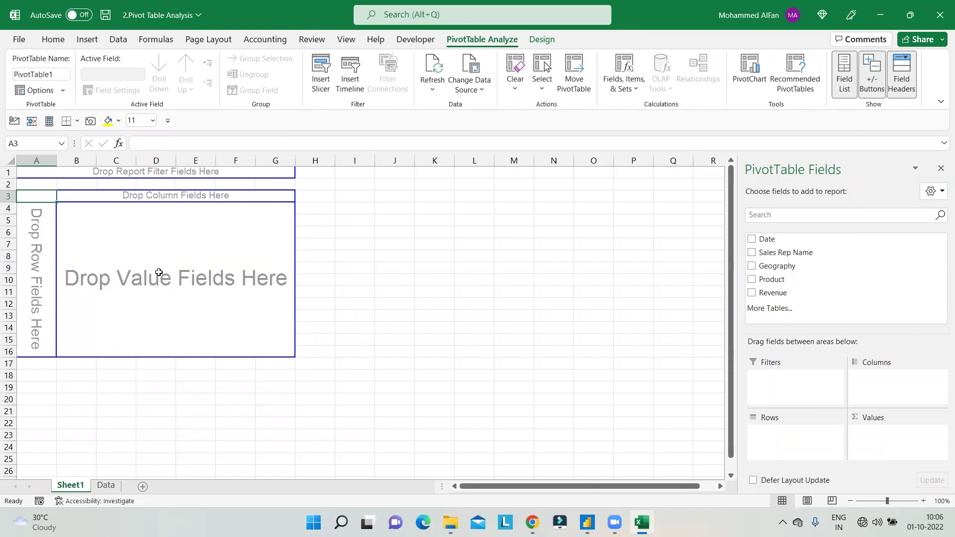
pyautogui.scroll(1, 162, 270)
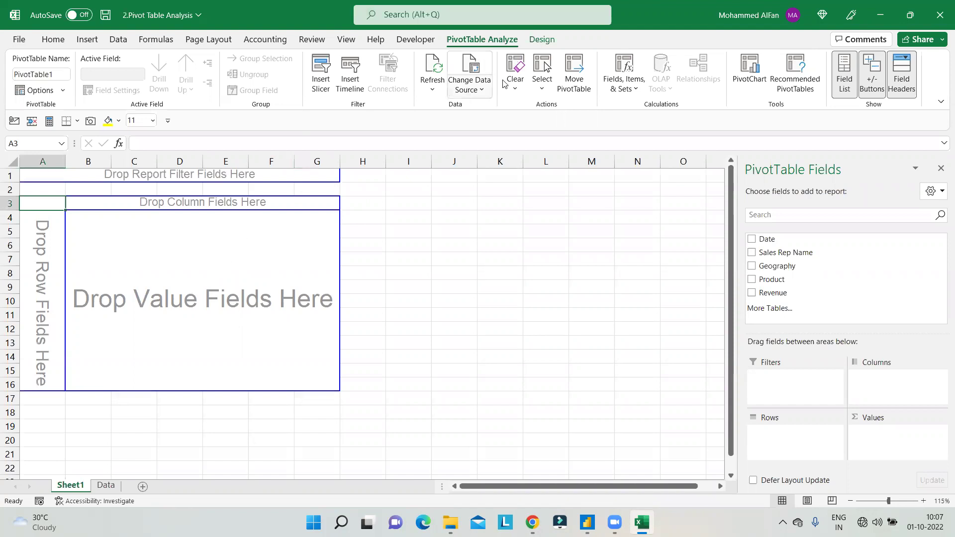
pyautogui.click(546, 39)
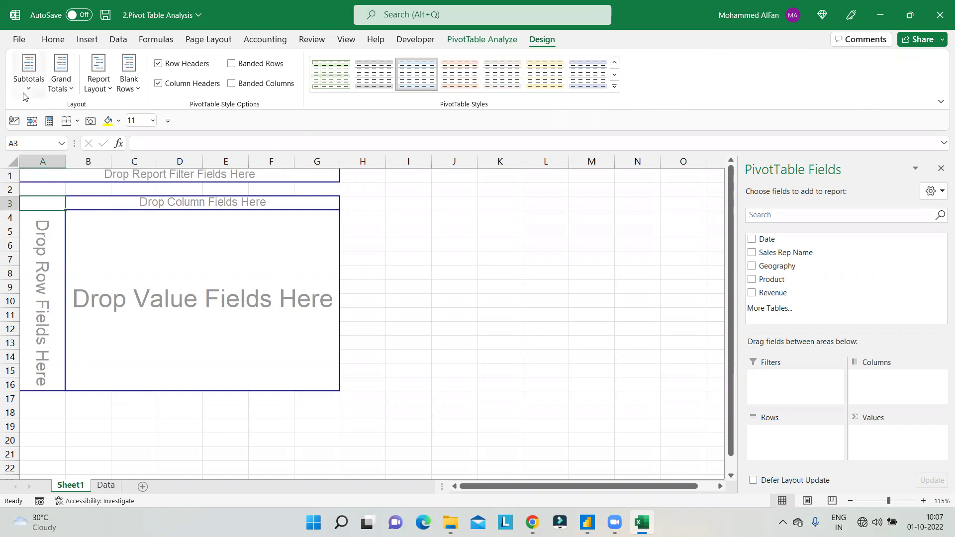
pyautogui.click(494, 43)
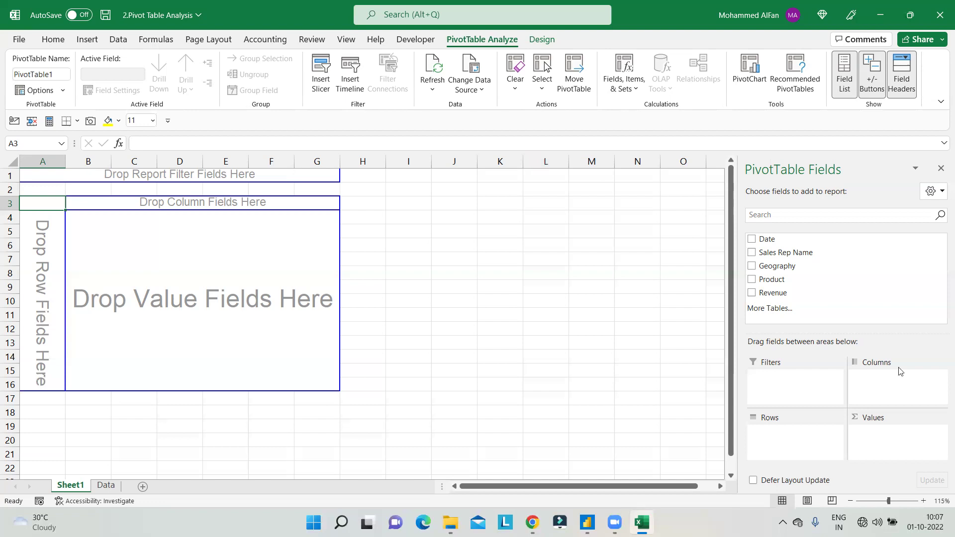
pyautogui.click(194, 287)
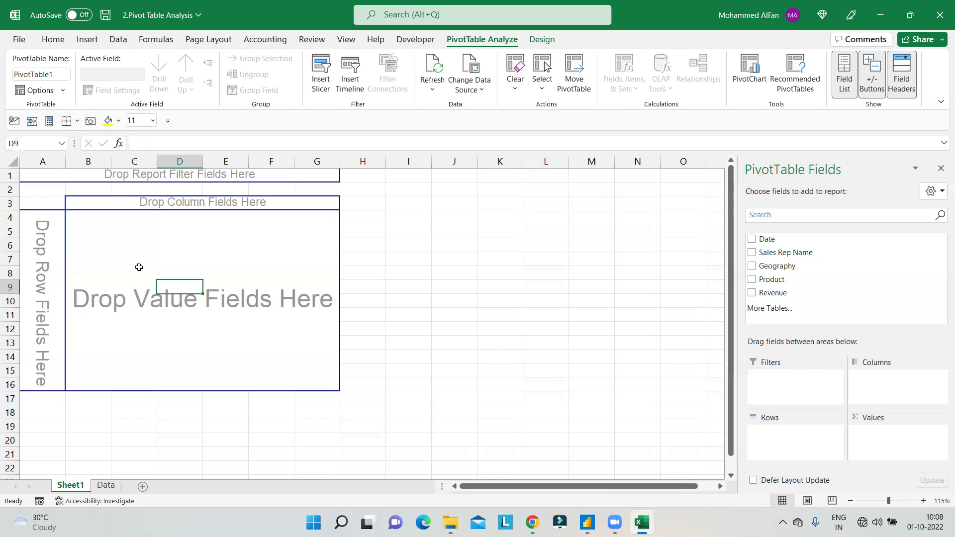
pyautogui.click(55, 75)
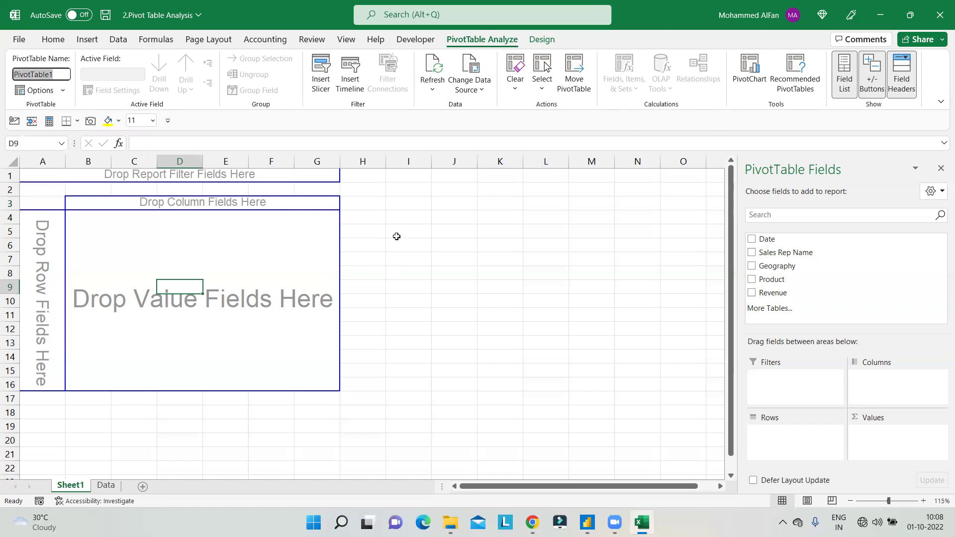
pyautogui.moveTo(395, 225); pyautogui.dragTo(455, 265)
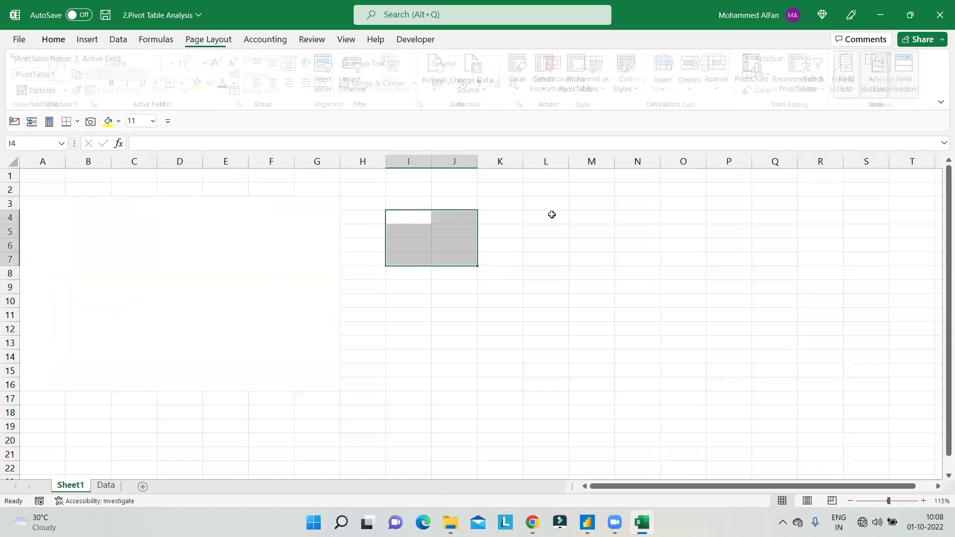
pyautogui.moveTo(550, 214); pyautogui.dragTo(620, 254)
pyautogui.click(500, 287)
pyautogui.click(235, 269)
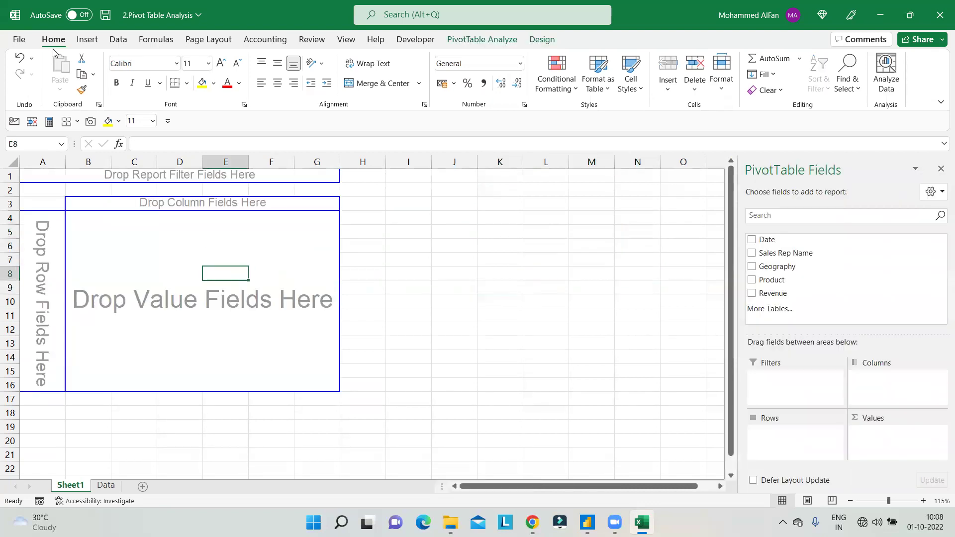
pyautogui.click(469, 42)
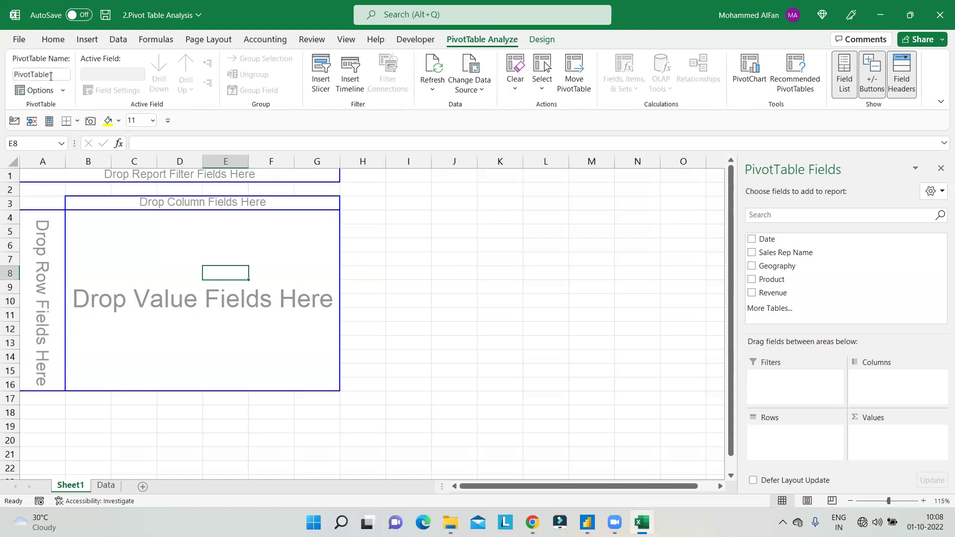
# - Add Sheet2, widen column A, enter 'Pivot Table Name' in A1, then return to Sheet1
pyautogui.click(143, 487)
pyautogui.scroll(4, 144, 324)
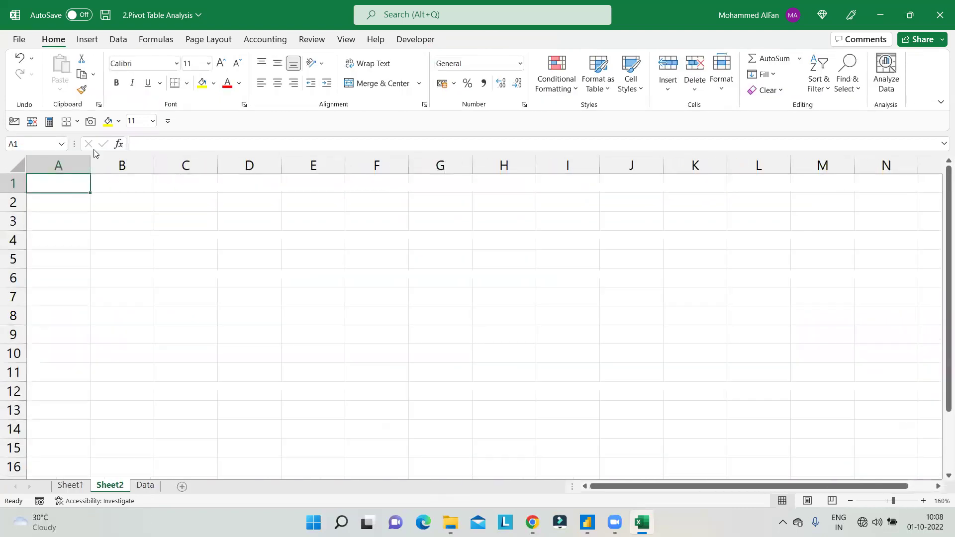
pyautogui.moveTo(91, 169); pyautogui.dragTo(140, 167)
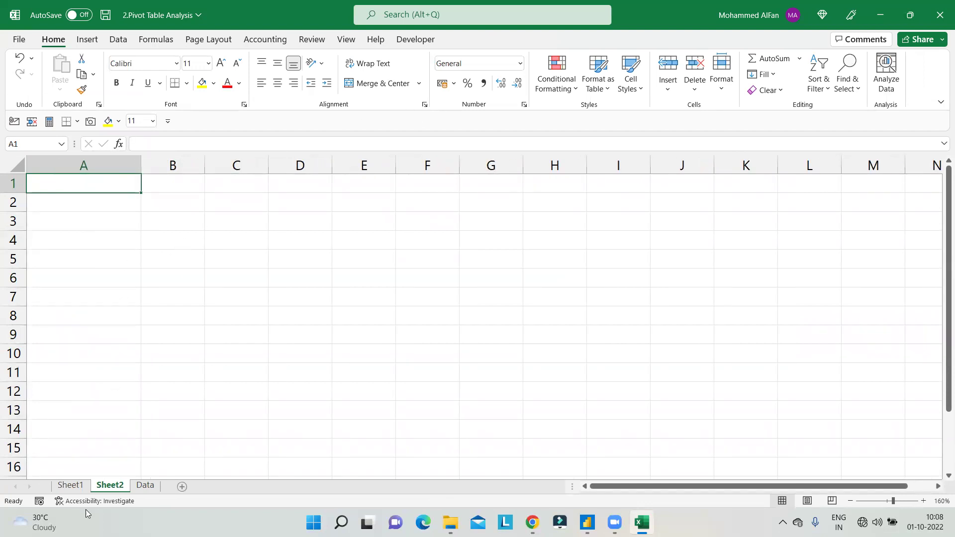
pyautogui.write('Piv')
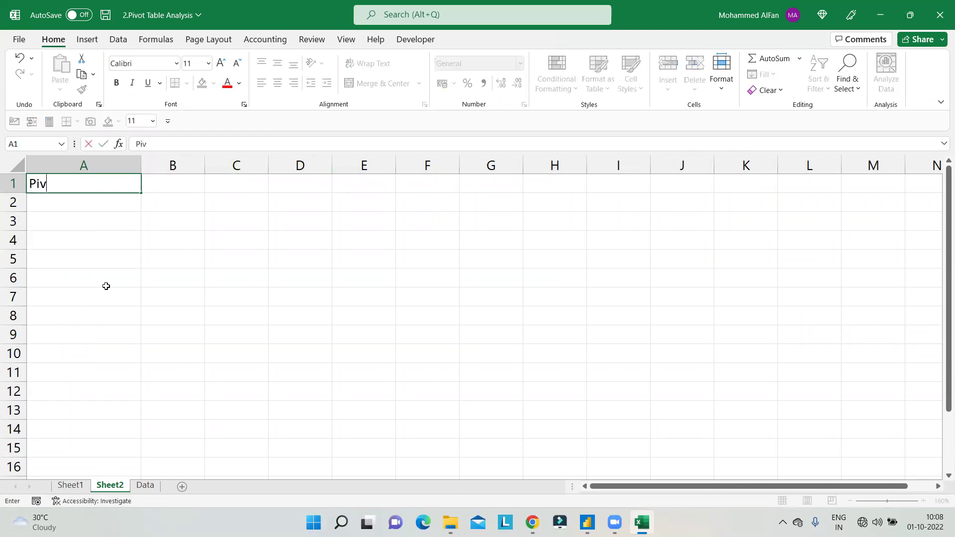
pyautogui.write('ot Table')
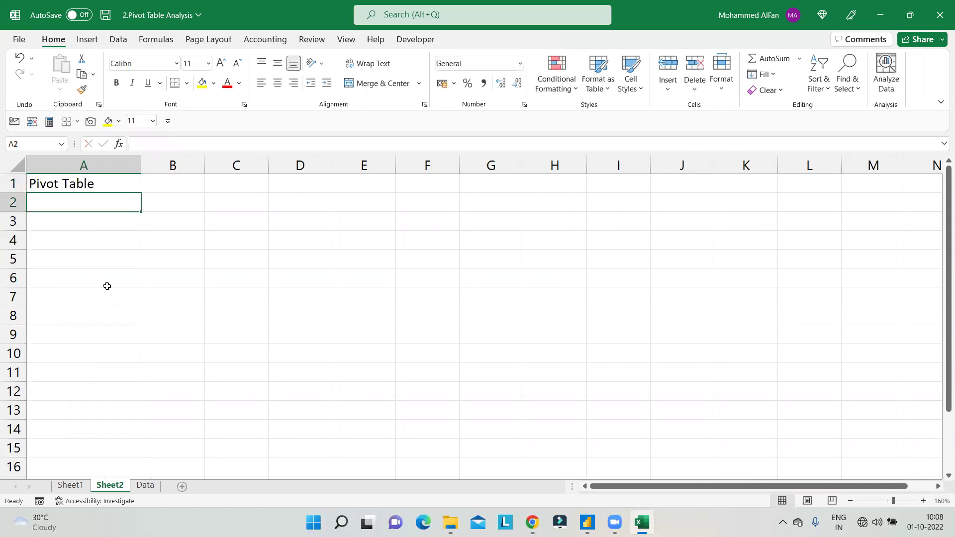
pyautogui.doubleClick(115, 183)
pyautogui.write('Name')
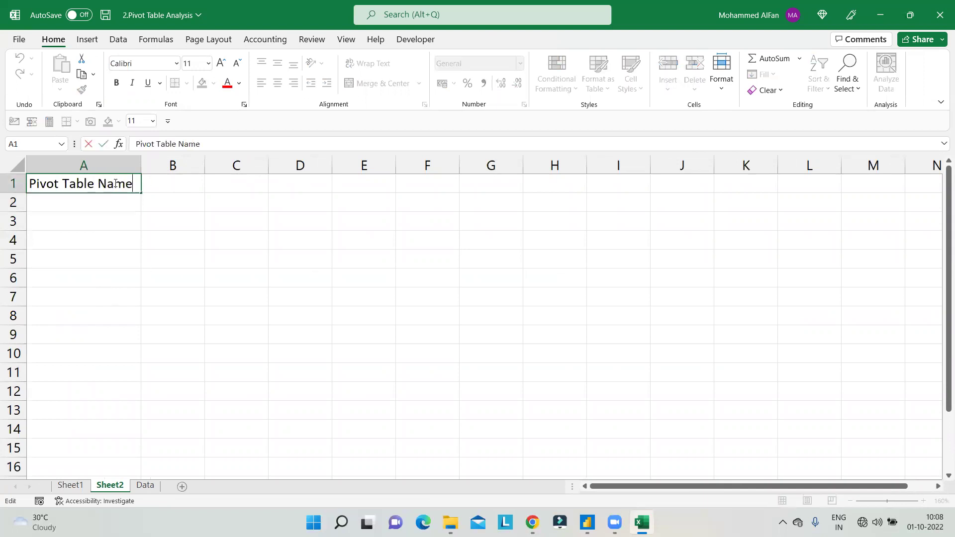
pyautogui.press('Return')
pyautogui.click(115, 183)
pyautogui.click(83, 488)
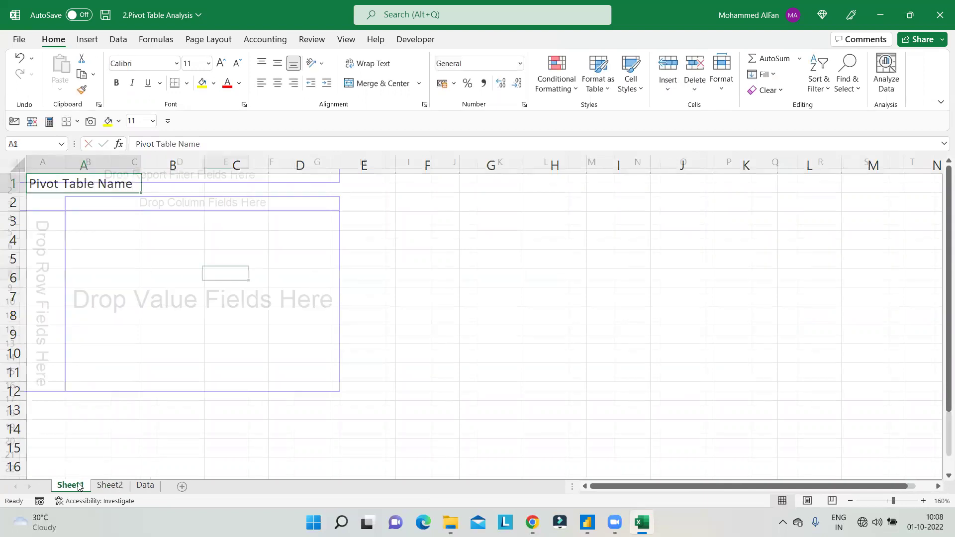
pyautogui.click(481, 39)
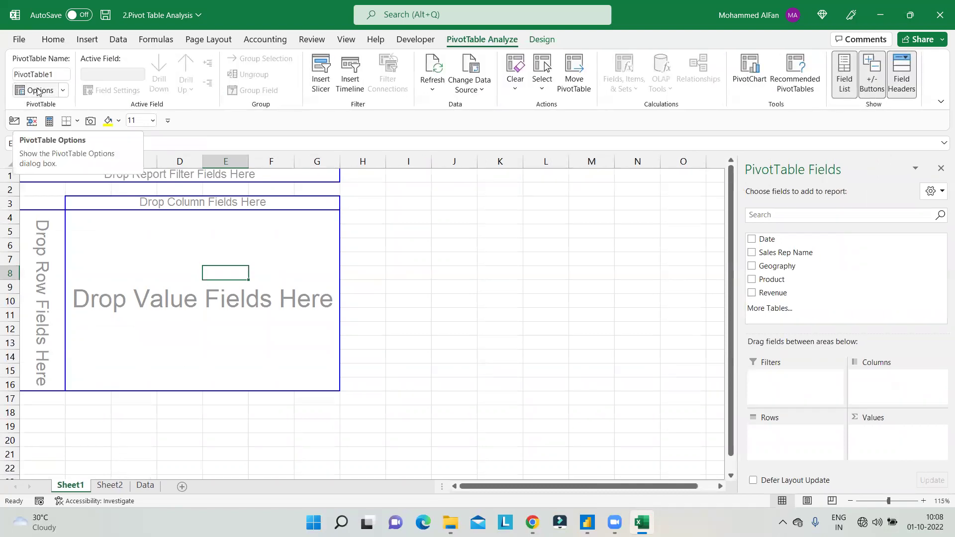
pyautogui.click(194, 261)
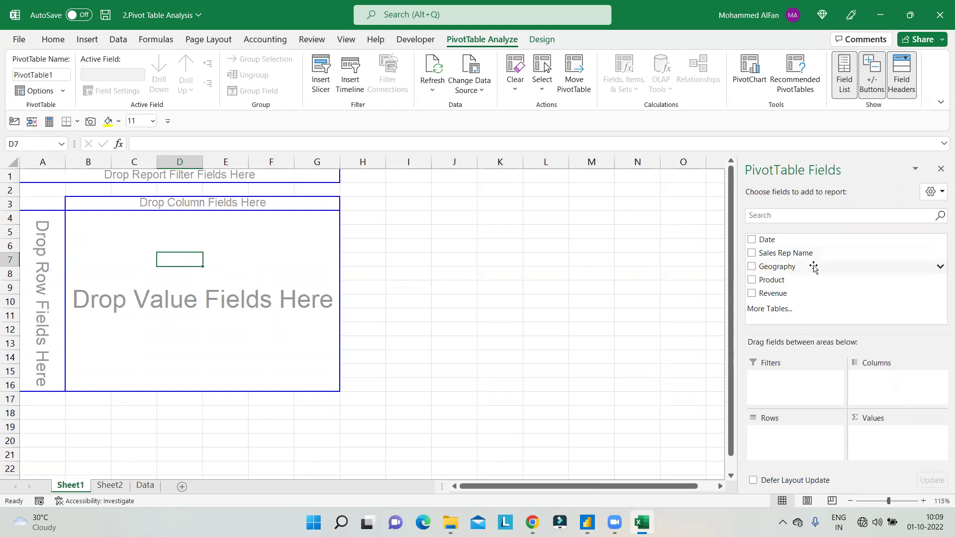
# - Lay out the pivot with Geography in Rows and Revenue summed in Values
pyautogui.moveTo(814, 267); pyautogui.dragTo(128, 210)
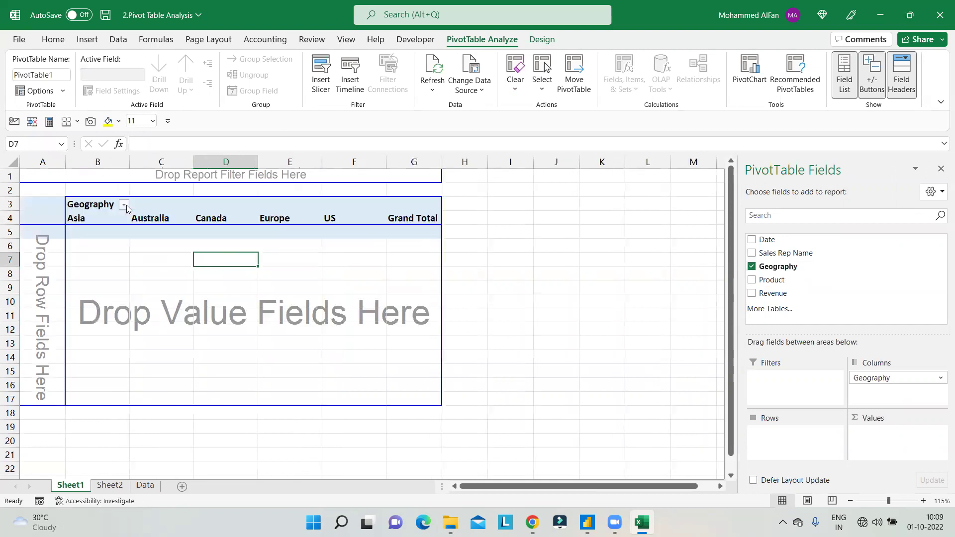
pyautogui.click(752, 266)
pyautogui.moveTo(787, 267); pyautogui.dragTo(42, 263)
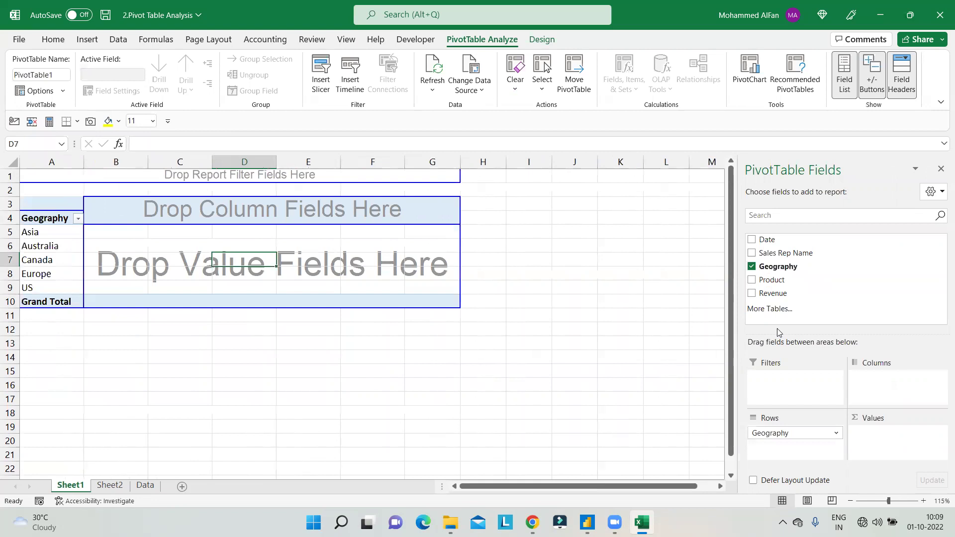
pyautogui.moveTo(788, 297); pyautogui.dragTo(253, 286)
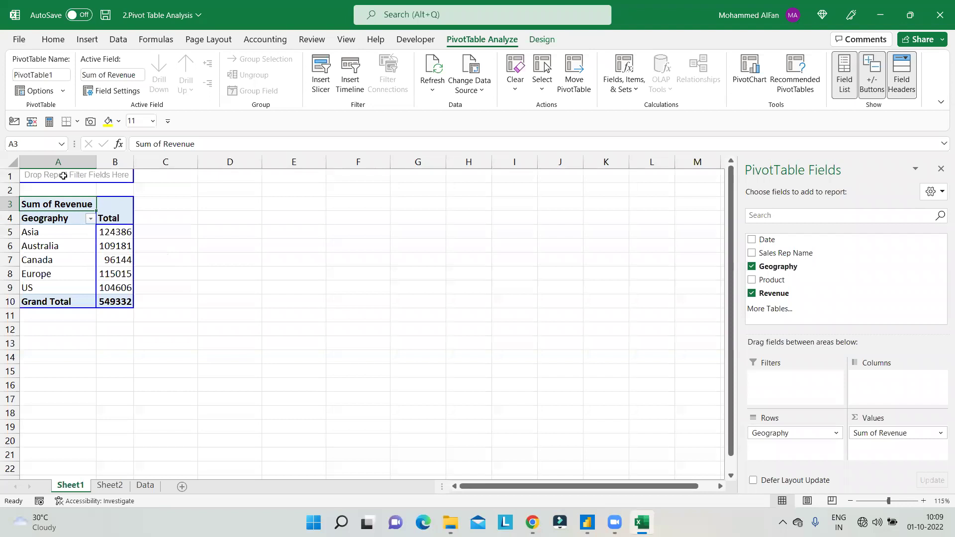
# - Click away from the PivotTable and select empty cells beside it
pyautogui.moveTo(353, 230); pyautogui.dragTo(353, 354)
pyautogui.moveTo(408, 233); pyautogui.dragTo(670, 237)
pyautogui.moveTo(425, 244); pyautogui.dragTo(603, 337)
# - Select and clear several empty-cell ranges, then select the pivot's geography labels
pyautogui.click(382, 214)
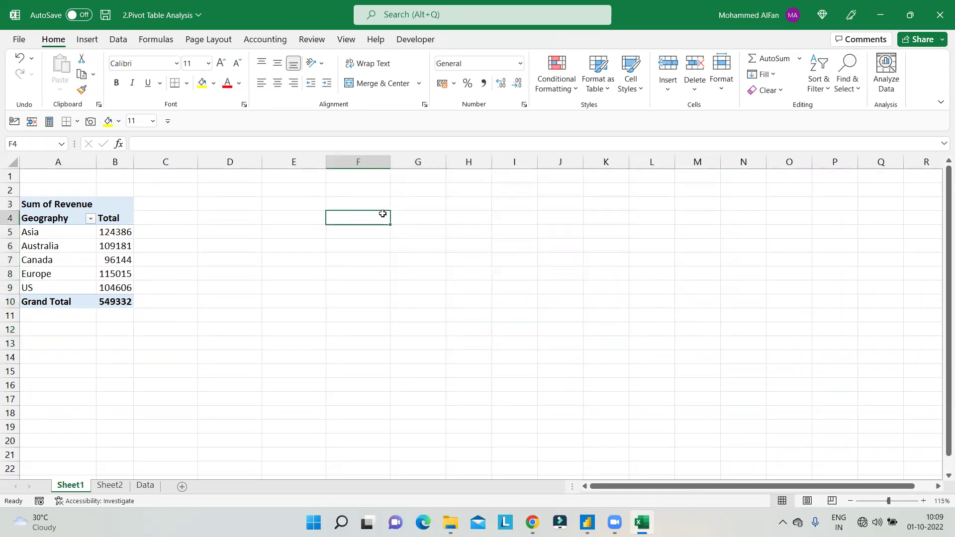
pyautogui.moveTo(408, 222); pyautogui.dragTo(599, 216)
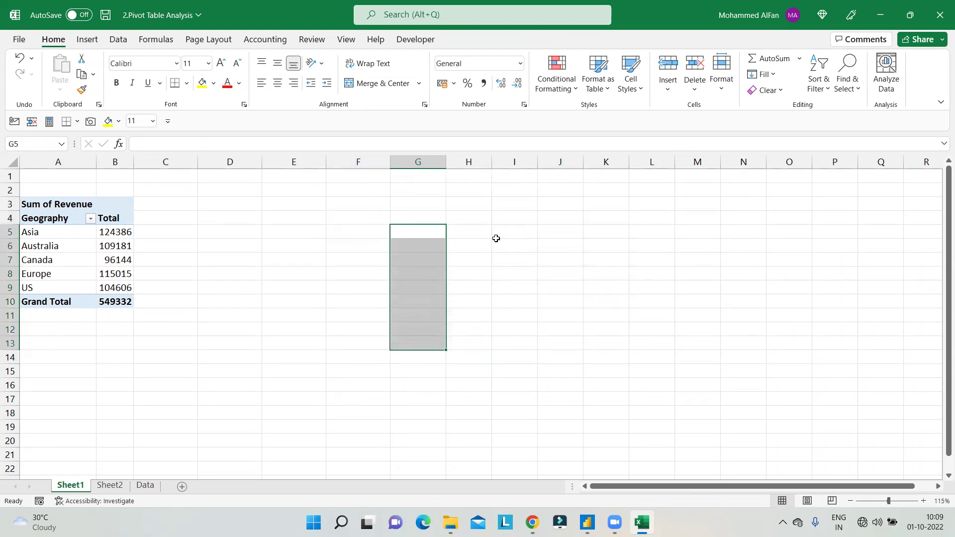
pyautogui.moveTo(479, 232); pyautogui.dragTo(481, 246)
pyautogui.moveTo(492, 278); pyautogui.dragTo(625, 330)
pyautogui.click(696, 315)
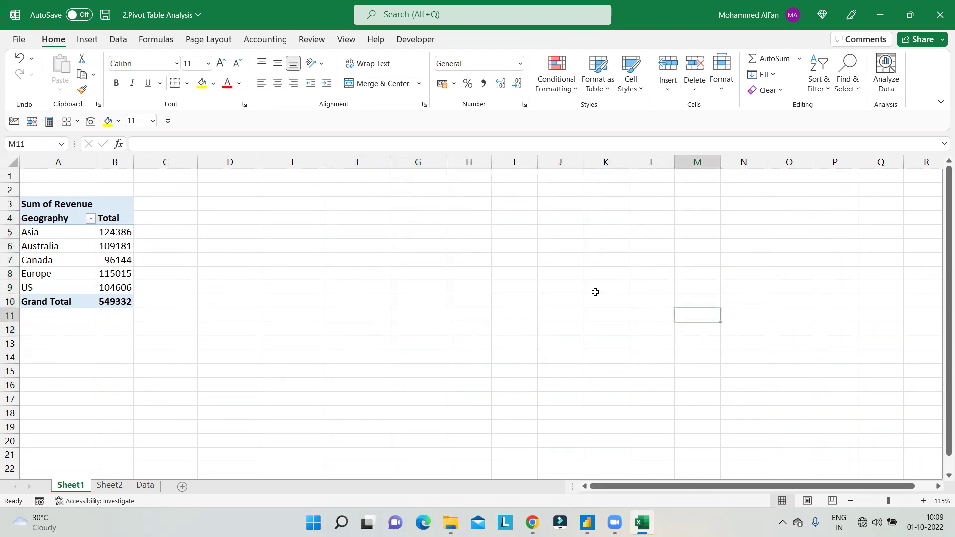
pyautogui.click(70, 180)
pyautogui.moveTo(50, 231); pyautogui.dragTo(50, 287)
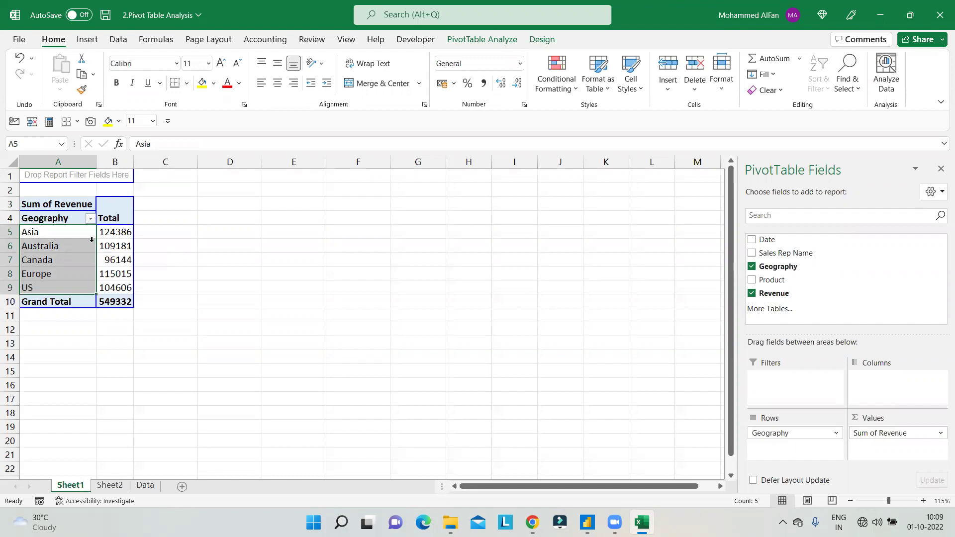
# - Put Sales Rep Name in the Filters area, then click outside the pivot
pyautogui.moveTo(792, 256); pyautogui.dragTo(88, 174)
pyautogui.click(350, 245)
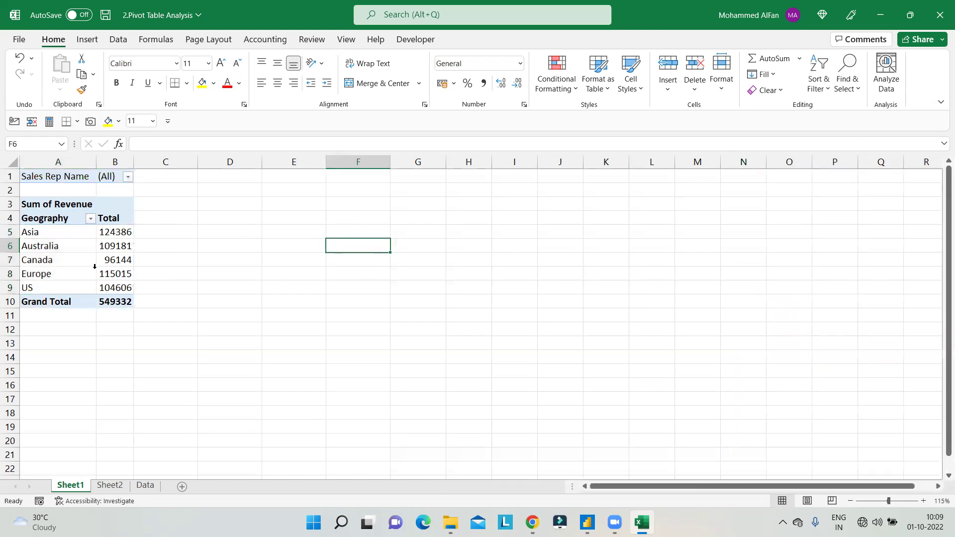
pyautogui.click(95, 268)
pyautogui.click(171, 278)
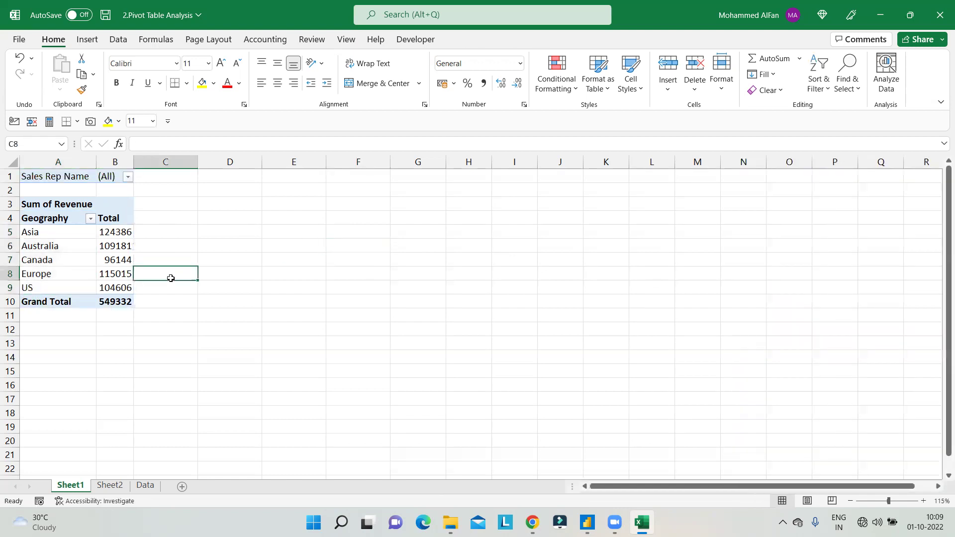
# - Filter the pivot to the first sales rep, then switch to the third rep
pyautogui.moveTo(36, 234); pyautogui.dragTo(77, 289)
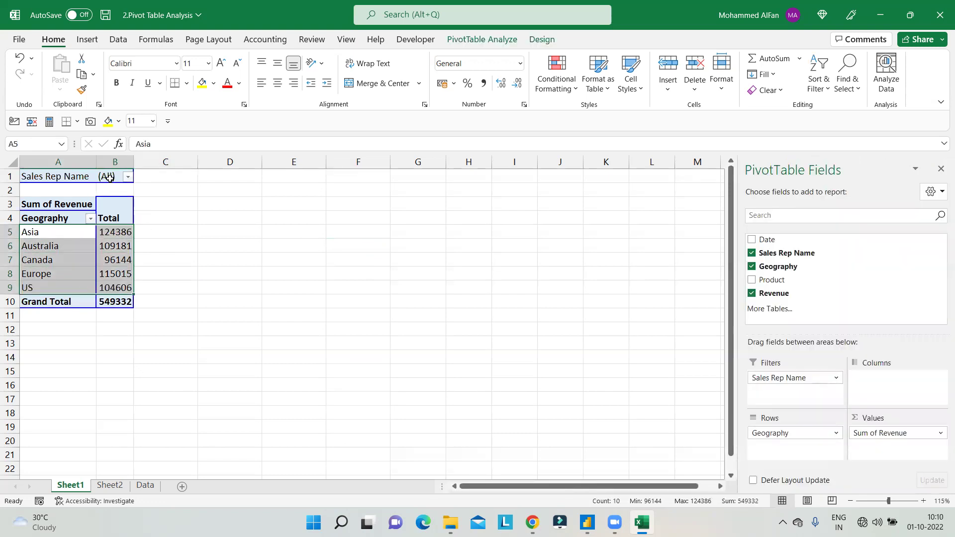
pyautogui.click(128, 177)
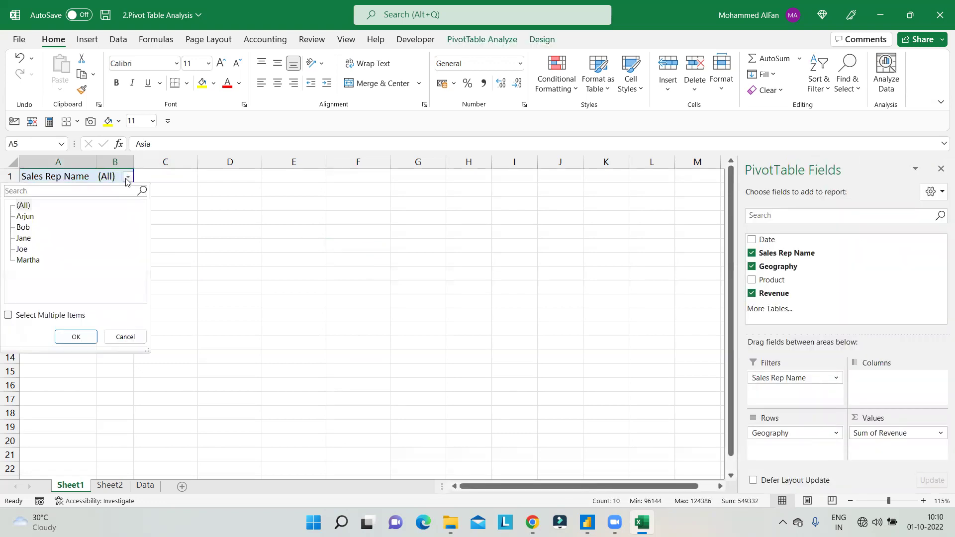
pyautogui.click(24, 217)
pyautogui.click(76, 336)
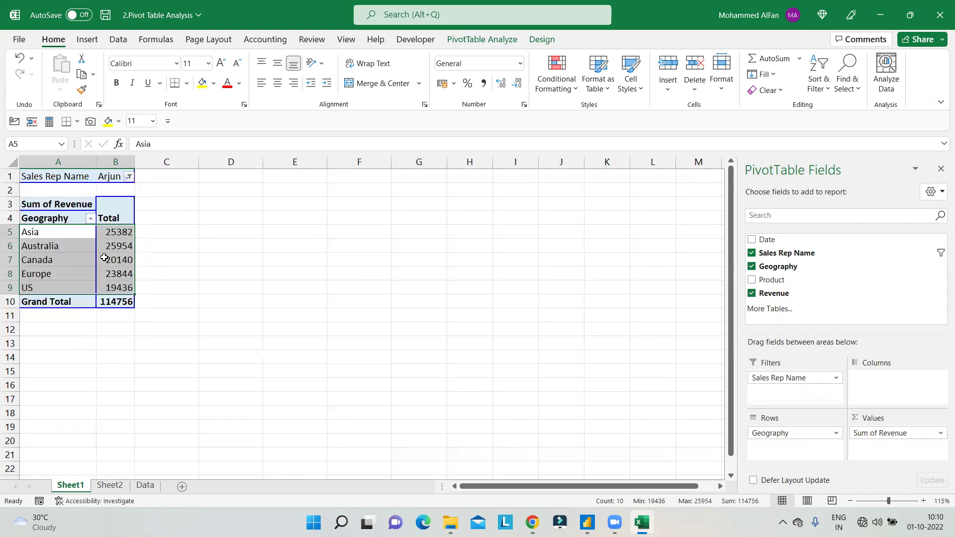
pyautogui.click(128, 177)
pyautogui.click(25, 239)
pyautogui.click(76, 337)
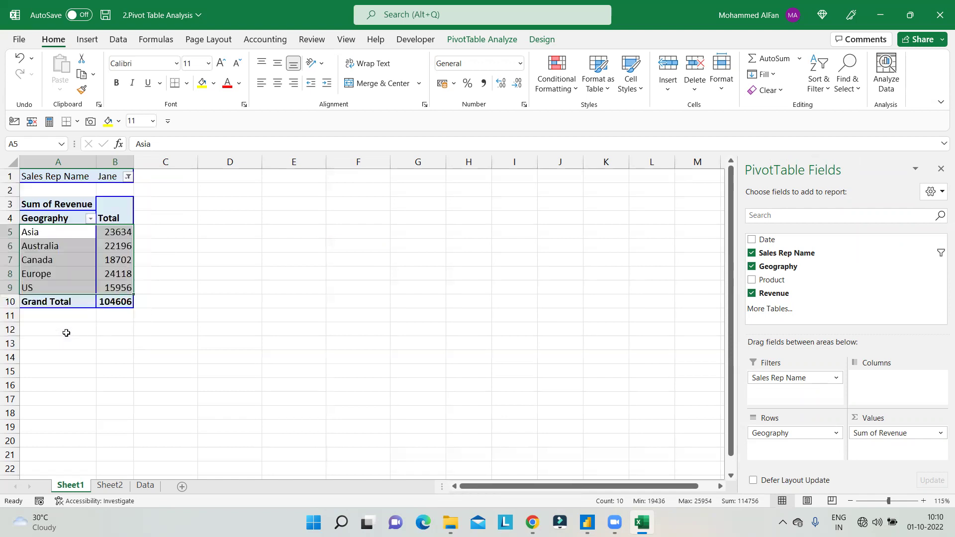
# - Try the first, second and fifth reps via Select Multiple Items, then undo back to the third rep
pyautogui.click(128, 177)
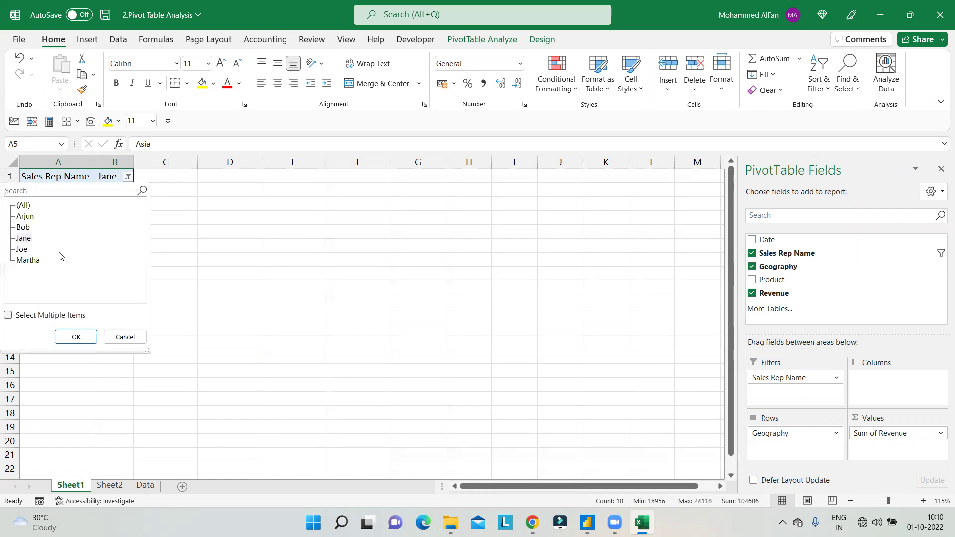
pyautogui.click(8, 315)
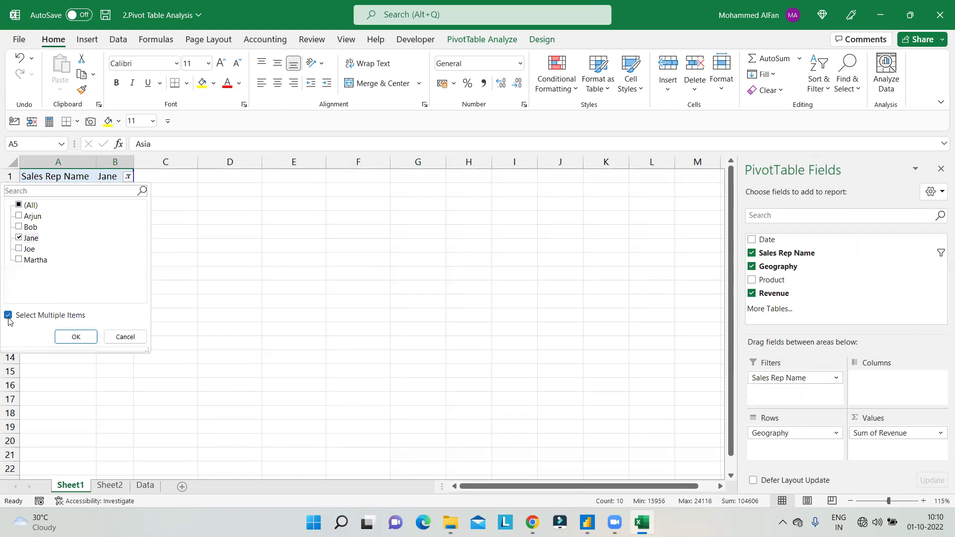
pyautogui.click(22, 238)
pyautogui.click(21, 216)
pyautogui.click(21, 227)
pyautogui.click(22, 260)
pyautogui.click(76, 337)
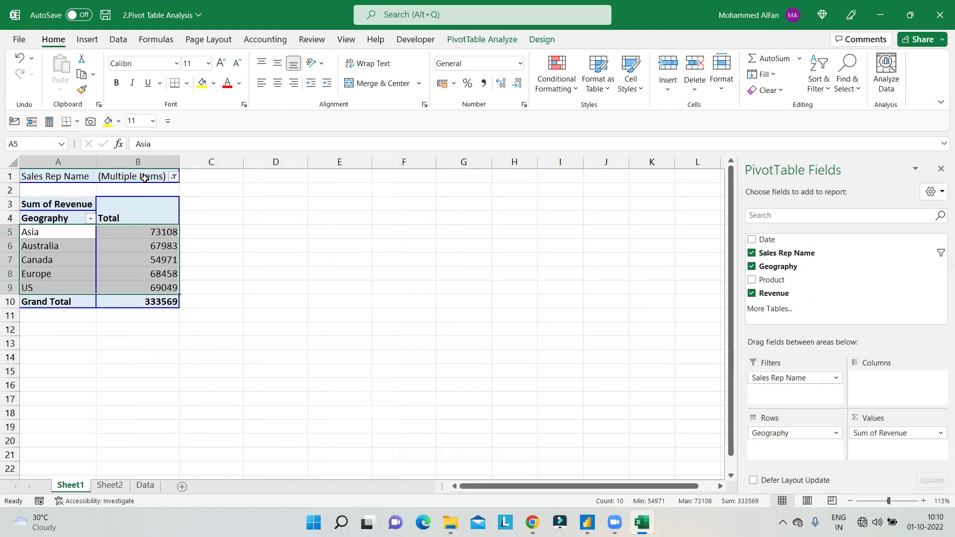
pyautogui.click(291, 271)
pyautogui.hotkey('ctrl', 'z')
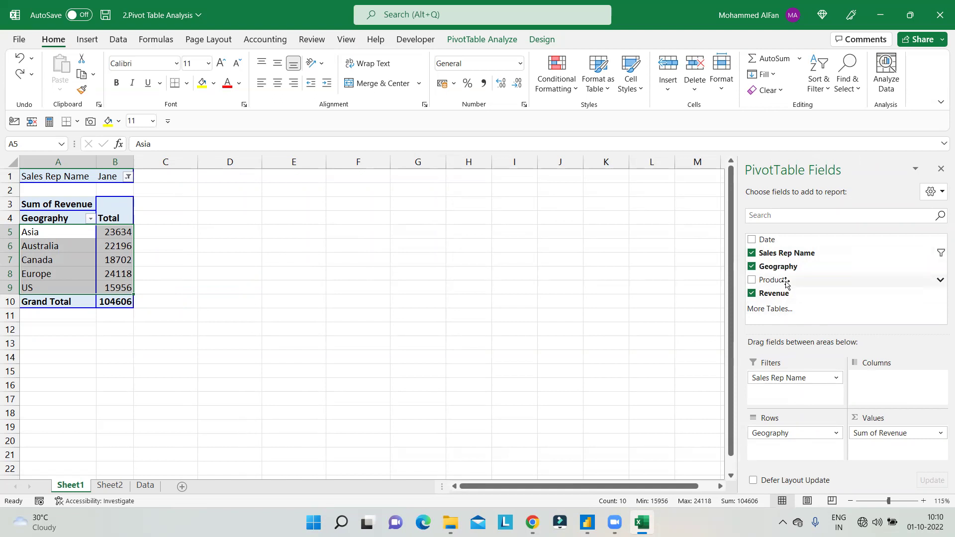
# - Add Product as a second report filter and filter Sales Rep Name to the first rep
pyautogui.moveTo(786, 283); pyautogui.dragTo(786, 396)
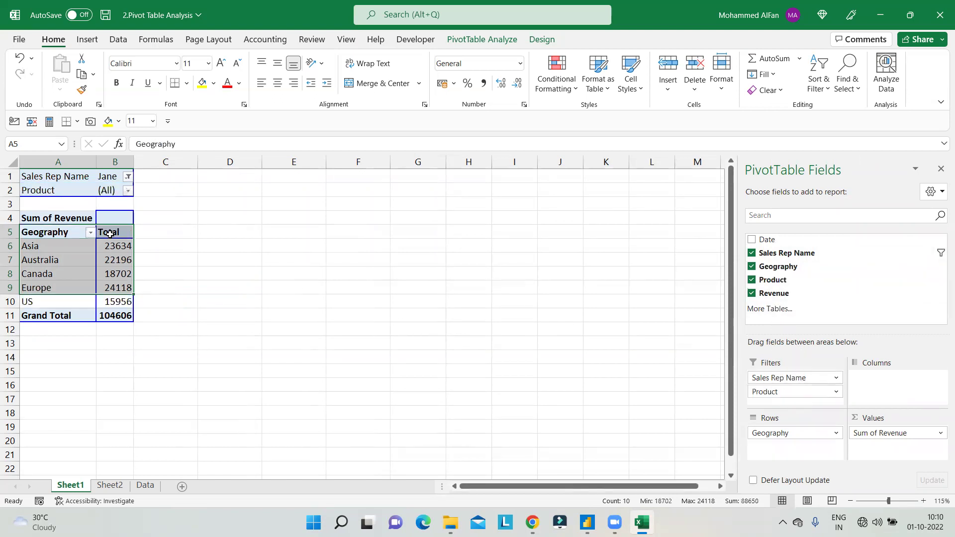
pyautogui.click(127, 177)
pyautogui.click(25, 217)
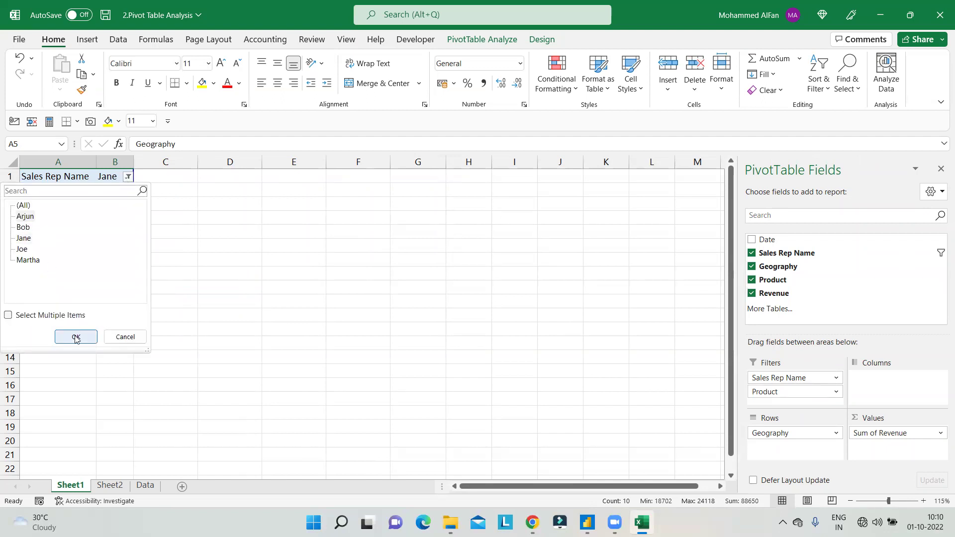
pyautogui.click(76, 337)
# - Filter Product to Service, then remove Product from the report filters
pyautogui.click(129, 191)
pyautogui.click(39, 242)
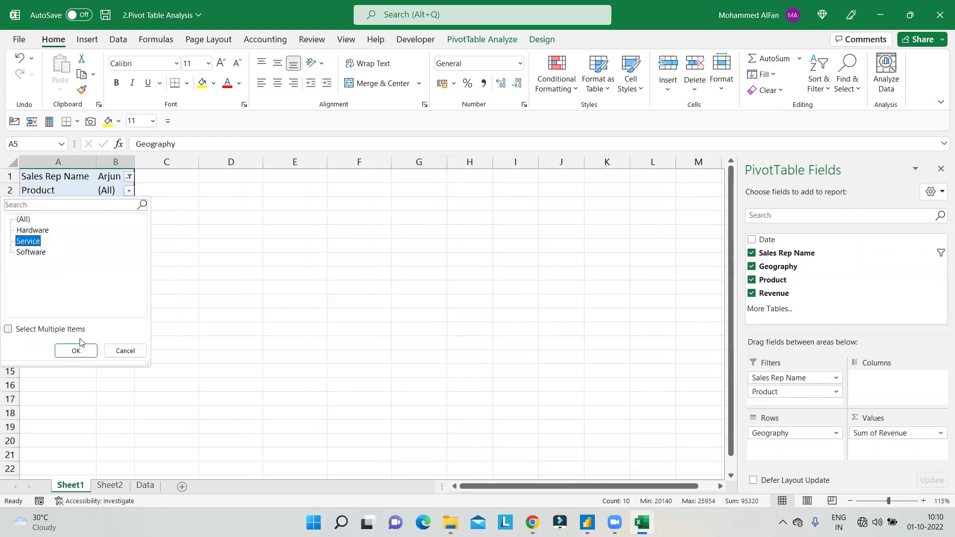
pyautogui.click(78, 350)
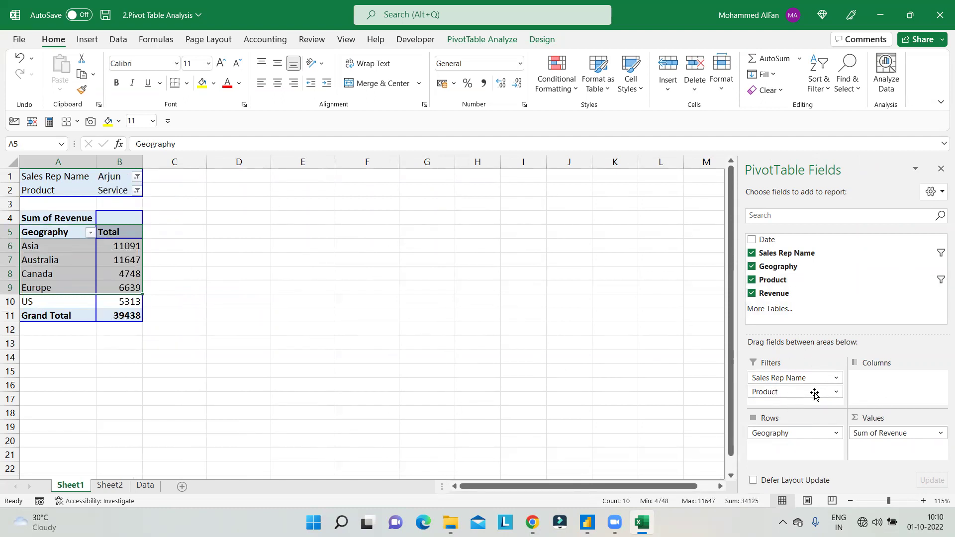
pyautogui.moveTo(811, 392); pyautogui.dragTo(663, 277)
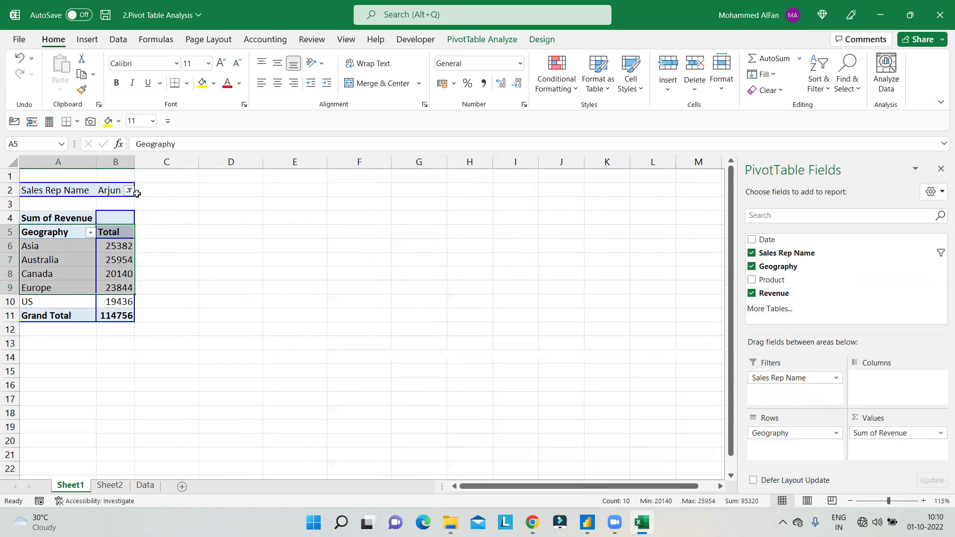
# - Set the Sales Rep Name filter to (All) with Select Multiple Items, restoring the 549332 total
pyautogui.click(129, 191)
pyautogui.click(23, 220)
pyautogui.click(8, 329)
pyautogui.click(75, 351)
pyautogui.click(121, 265)
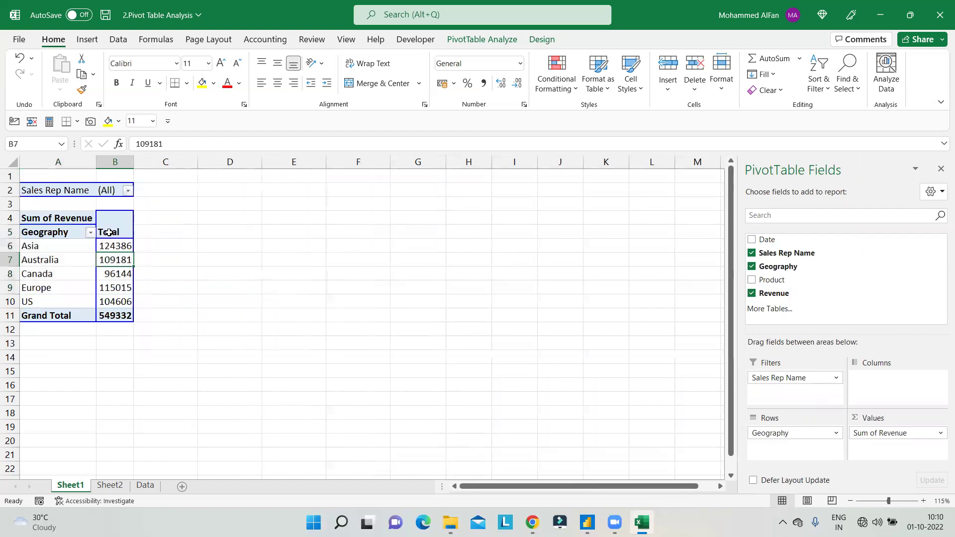
# - Reopen the Sales Rep Name filter list to check it, closing it without changes
pyautogui.click(128, 191)
pyautogui.click(127, 191)
pyautogui.click(128, 192)
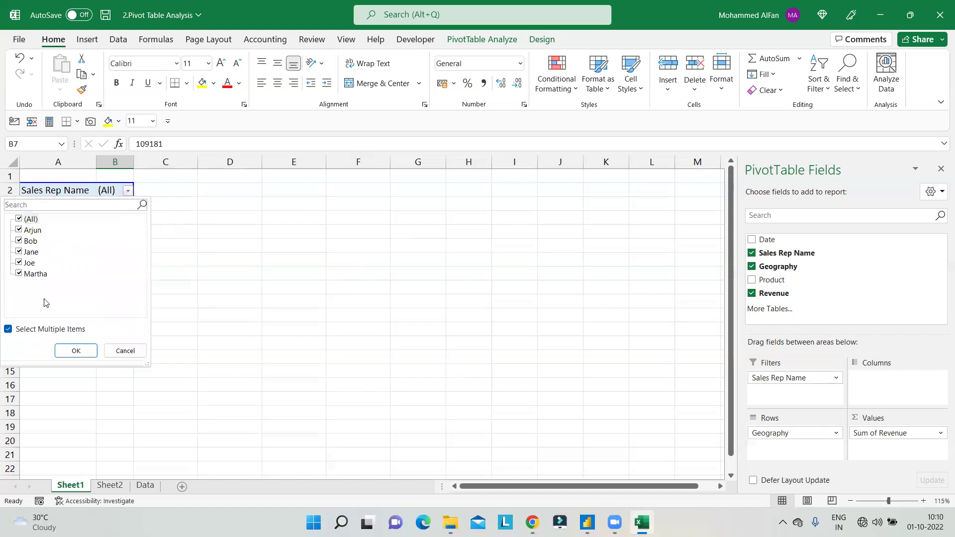
pyautogui.click(127, 350)
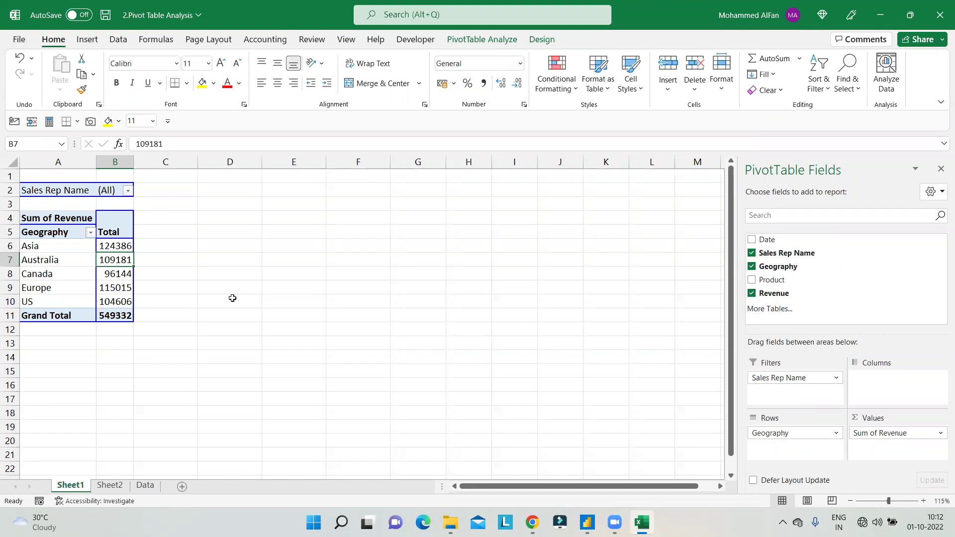
pyautogui.click(128, 191)
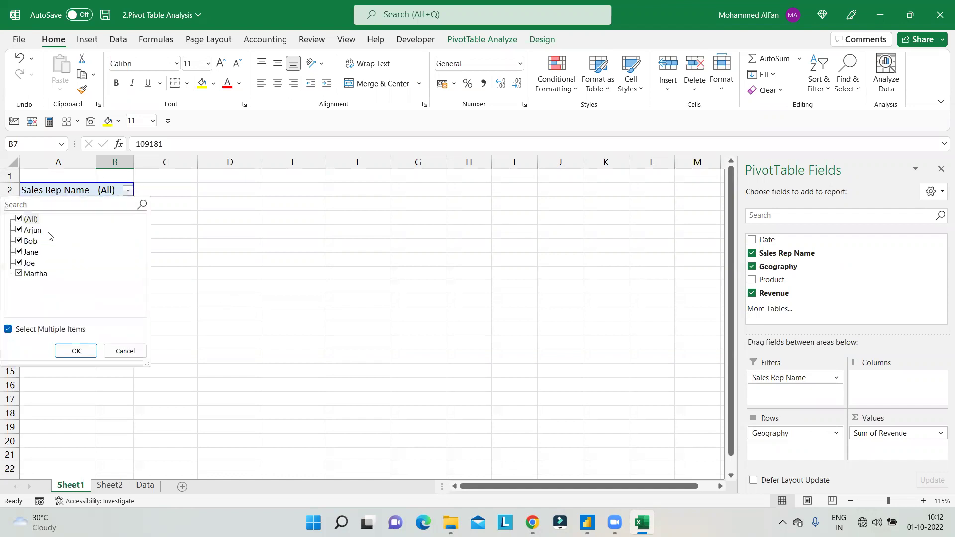
# - Close the filter list and delete blank row 1 so the Sales Rep Name filter sits in row 1
pyautogui.click(237, 255)
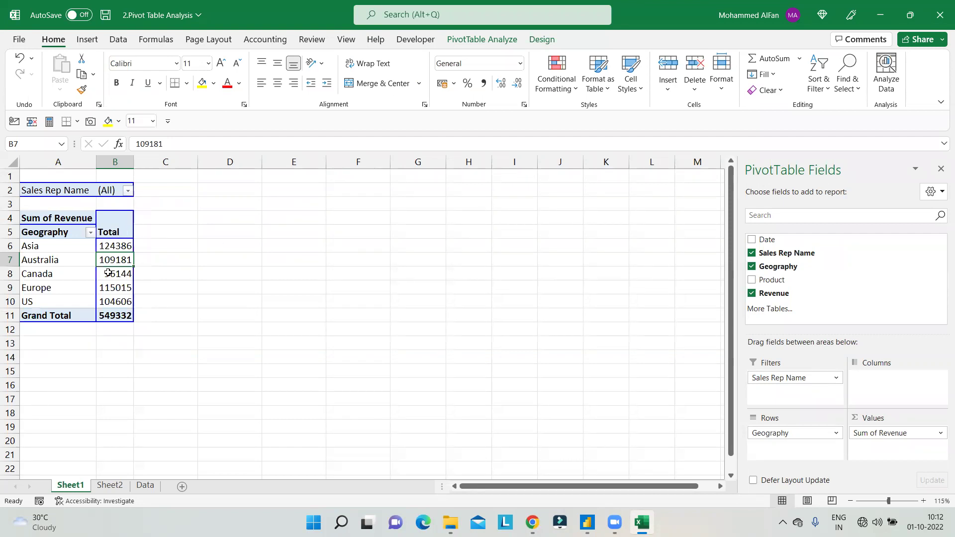
pyautogui.click(481, 39)
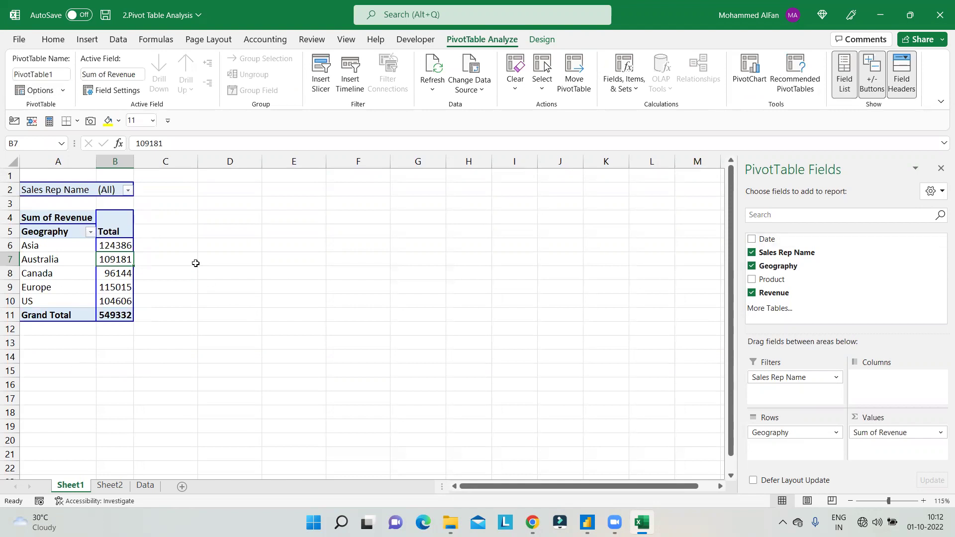
pyautogui.click(8, 175)
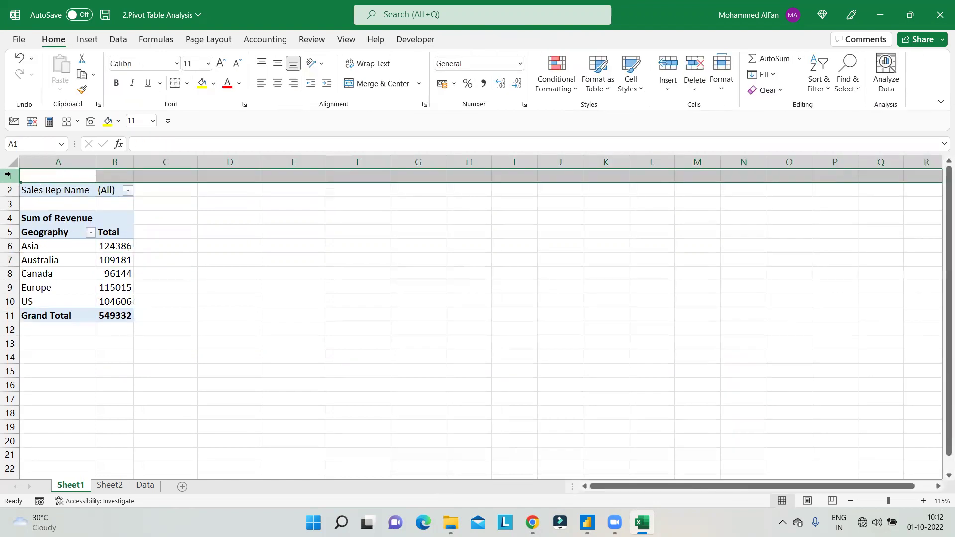
pyautogui.hotkey('ctrl', '-')
pyautogui.click(115, 248)
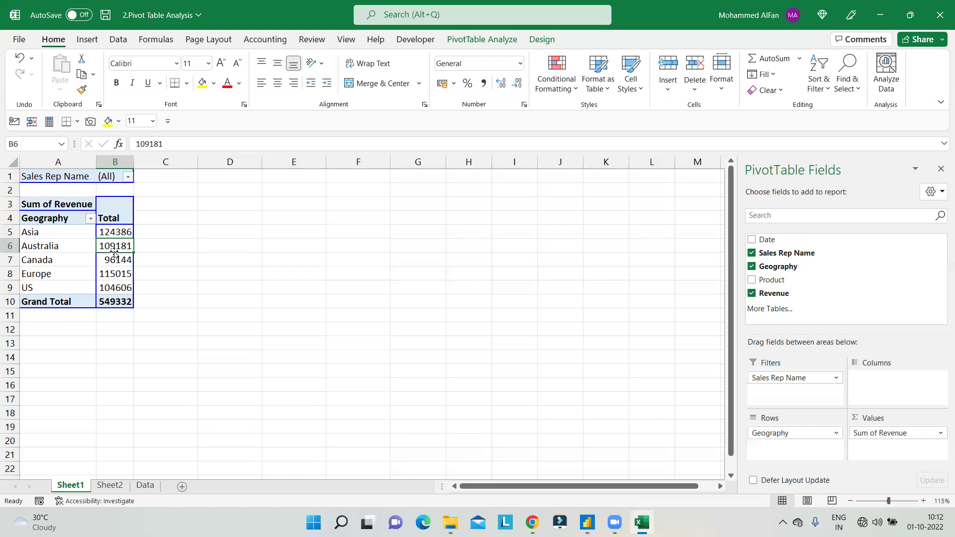
# - Filter the pivot's Sales Rep Name to the first sales rep only
pyautogui.click(128, 178)
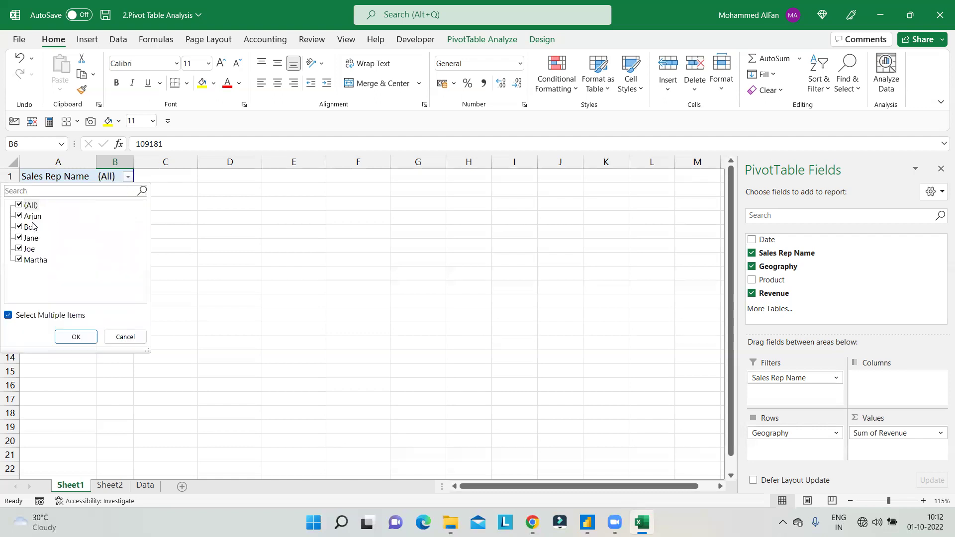
pyautogui.press('Escape')
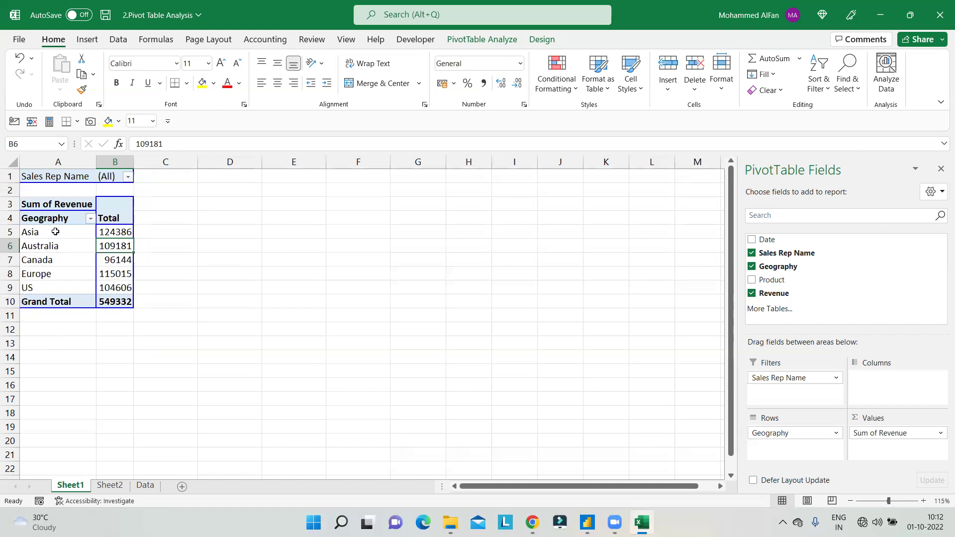
pyautogui.click(128, 177)
pyautogui.click(27, 205)
pyautogui.click(31, 216)
pyautogui.click(8, 315)
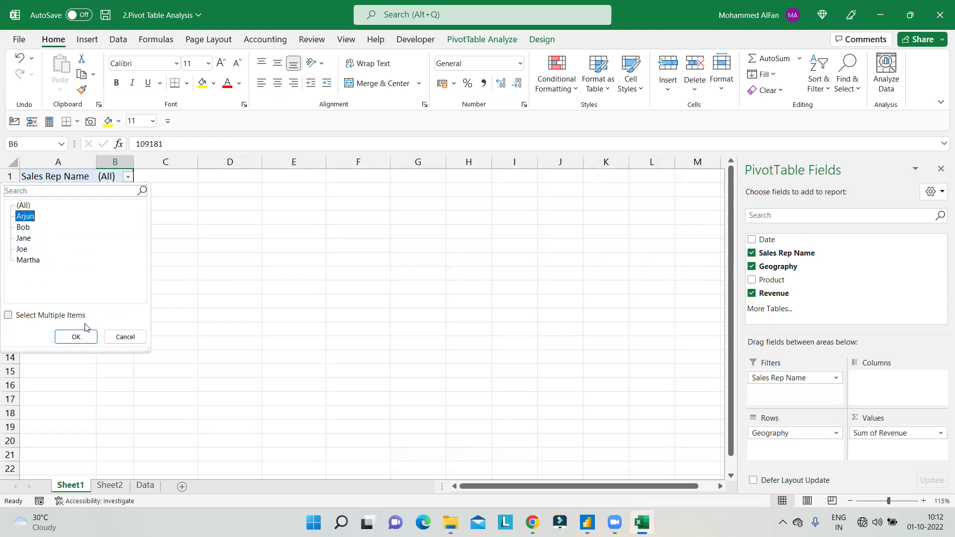
pyautogui.click(80, 338)
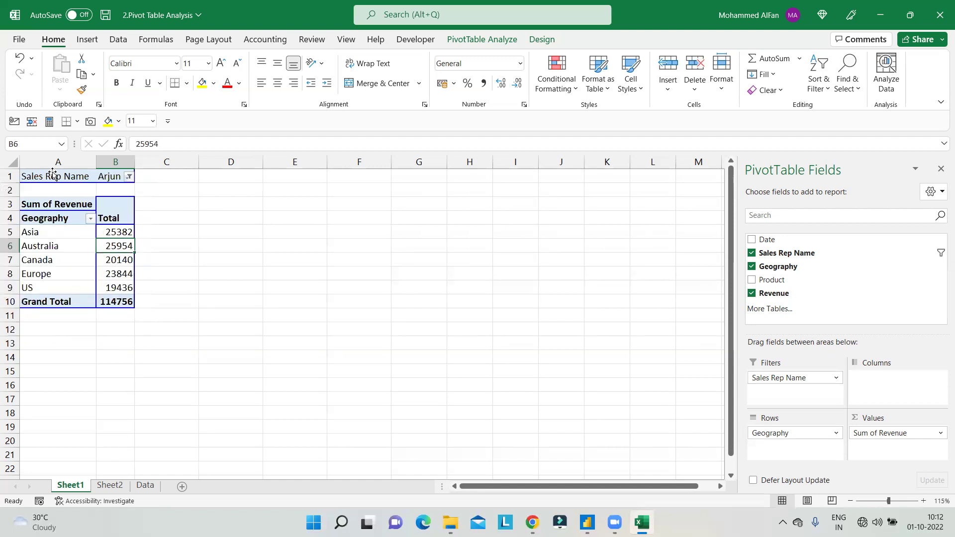
# - Add a new blank worksheet named after the first sales rep
pyautogui.click(182, 487)
pyautogui.write('Arjun')
pyautogui.click(70, 485)
pyautogui.click(107, 485)
pyautogui.click(69, 485)
# - Switch the Sales Rep Name filter to the second rep, totalling 106618
pyautogui.click(129, 176)
pyautogui.click(24, 227)
pyautogui.click(76, 338)
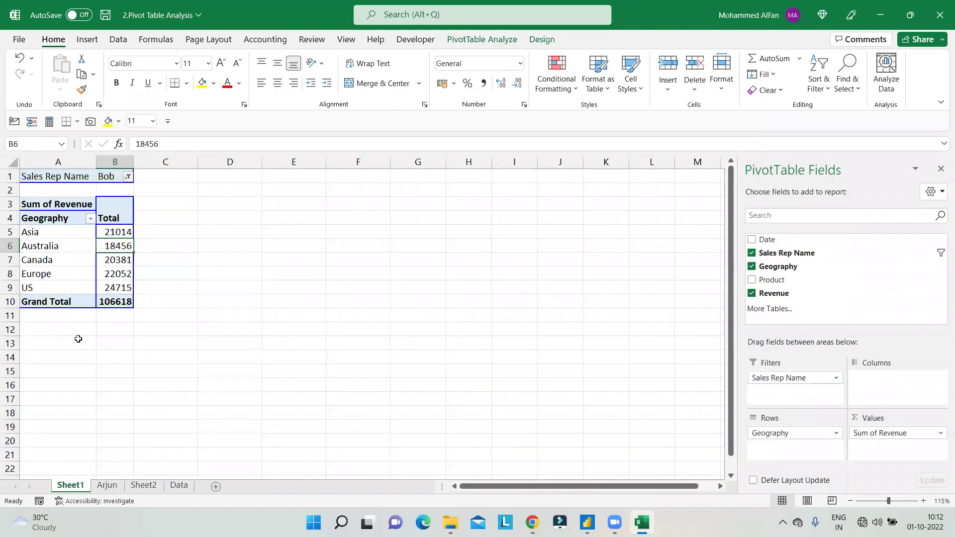
# - Add another blank worksheet named after the second sales rep
pyautogui.click(215, 491)
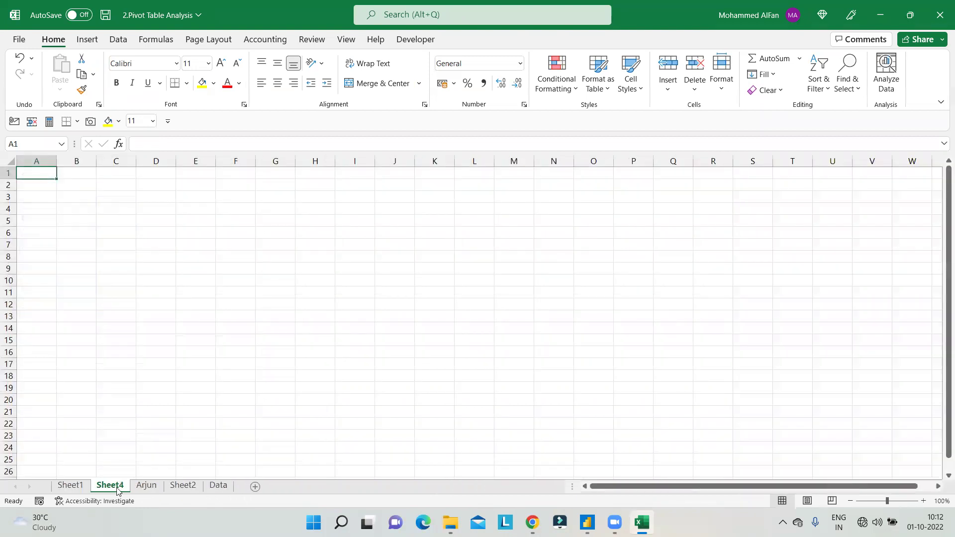
pyautogui.write('Bo')
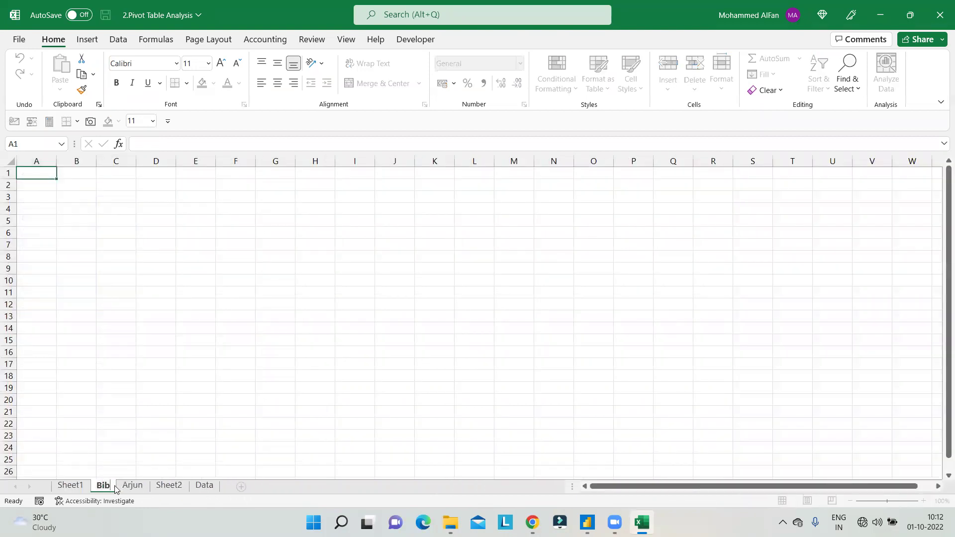
pyautogui.write('b')
pyautogui.click(103, 458)
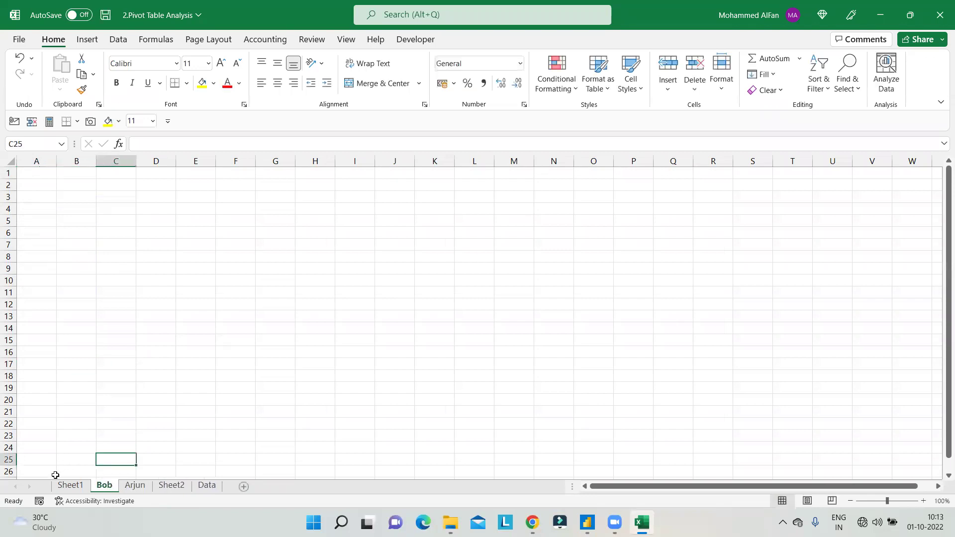
pyautogui.click(69, 485)
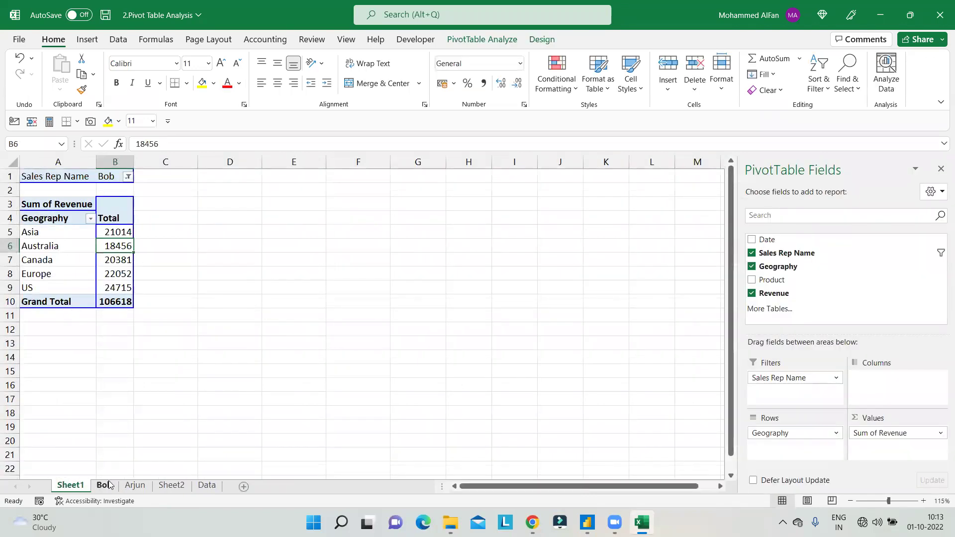
# - Browse the Sales Rep Name filter list without changing the filter
pyautogui.click(128, 177)
pyautogui.click(25, 239)
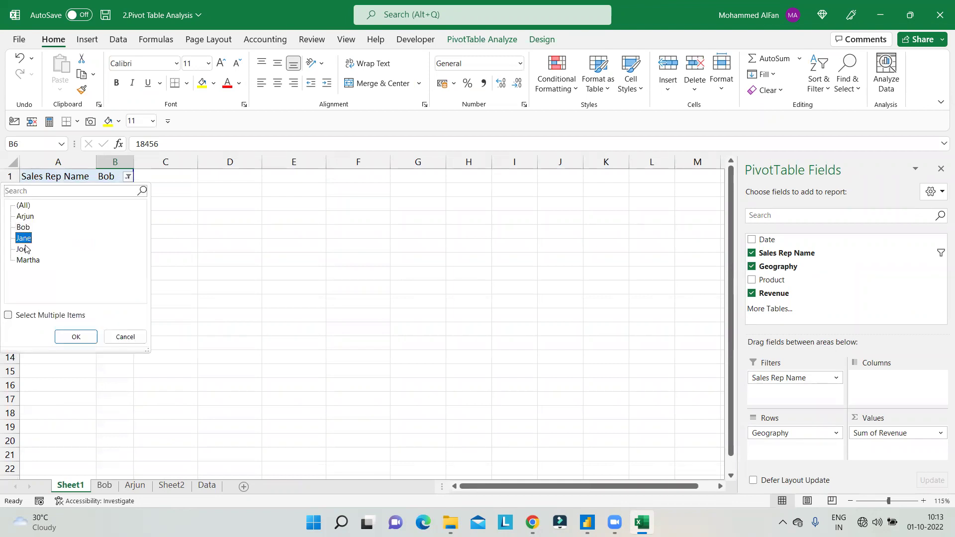
pyautogui.click(26, 218)
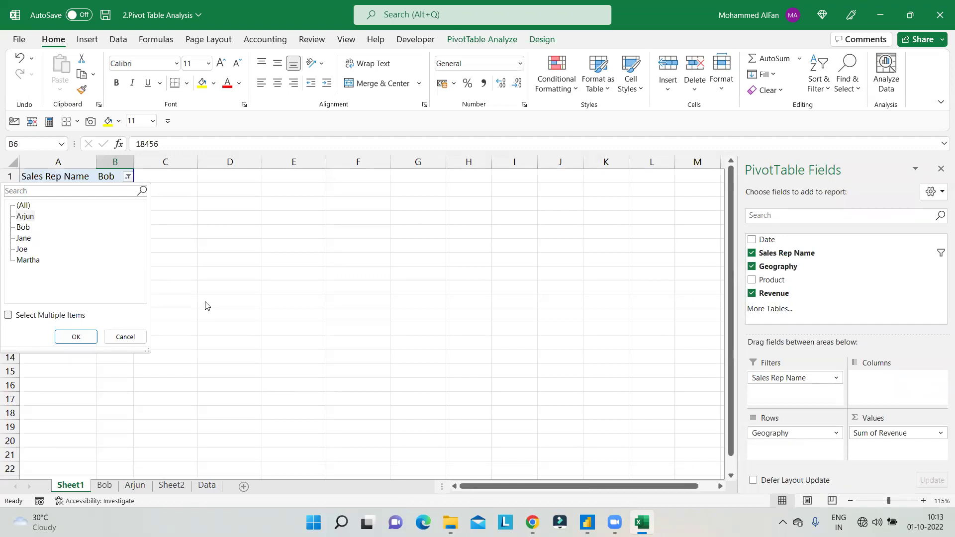
pyautogui.click(126, 337)
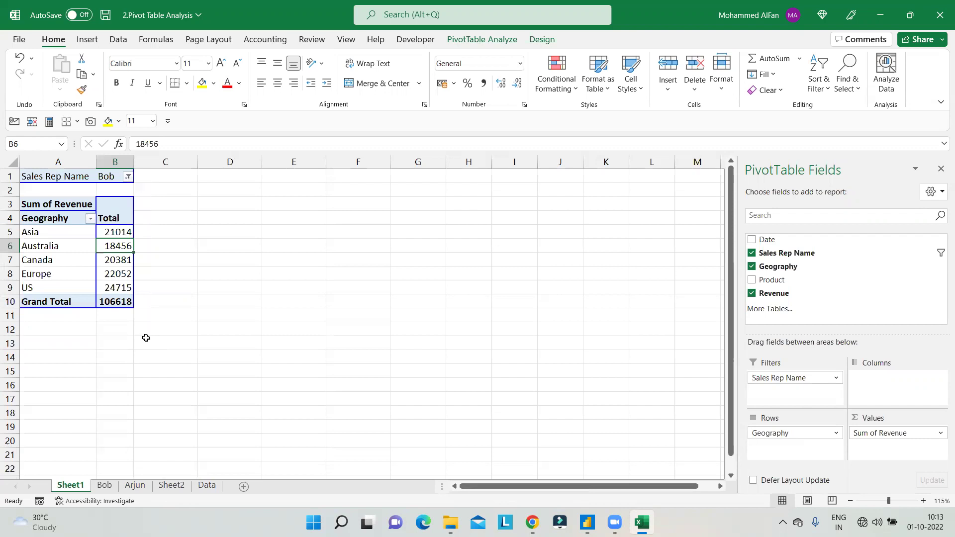
# - Check both rep sheets, then review the filter, leaving the second rep selected
pyautogui.click(104, 488)
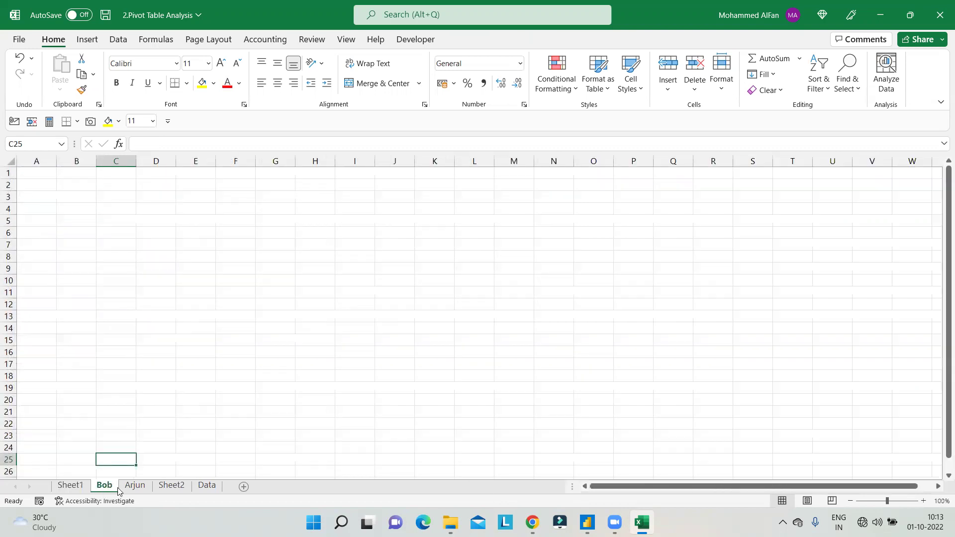
pyautogui.click(134, 487)
pyautogui.click(116, 490)
pyautogui.click(68, 486)
pyautogui.click(129, 177)
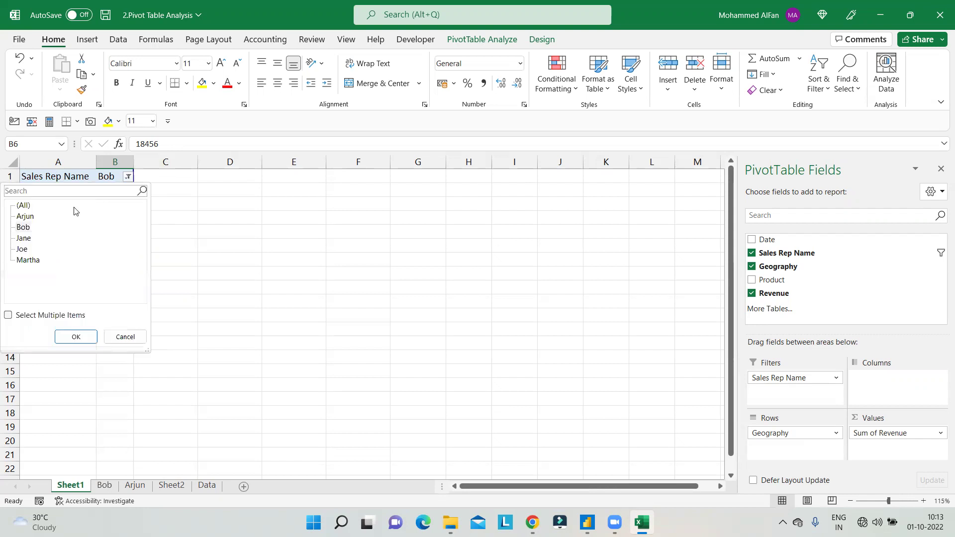
pyautogui.click(25, 216)
pyautogui.click(23, 228)
pyautogui.click(125, 336)
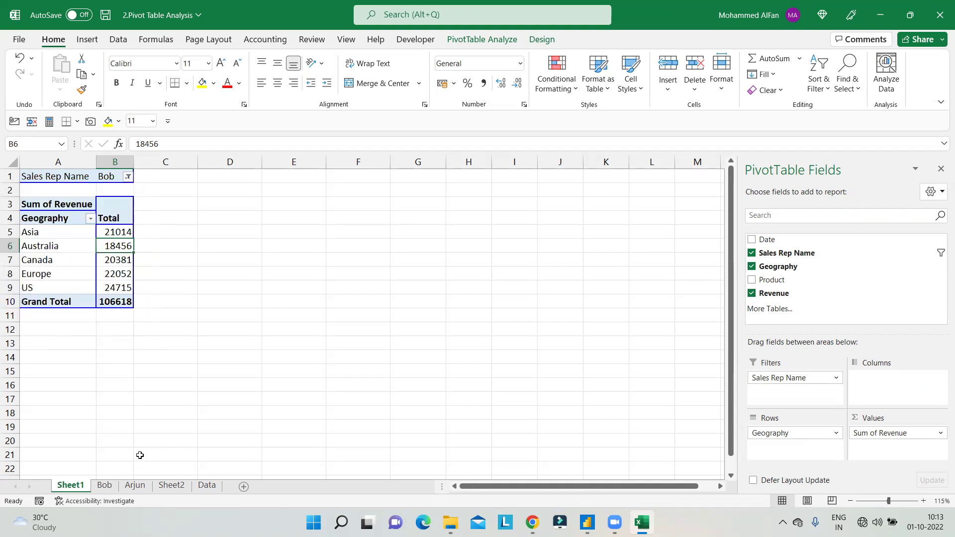
# - Group the two rep-named sheets and delete them together
pyautogui.click(105, 485)
pyautogui.keyDown('ctrl'); pyautogui.click(130, 487); pyautogui.keyUp('ctrl')
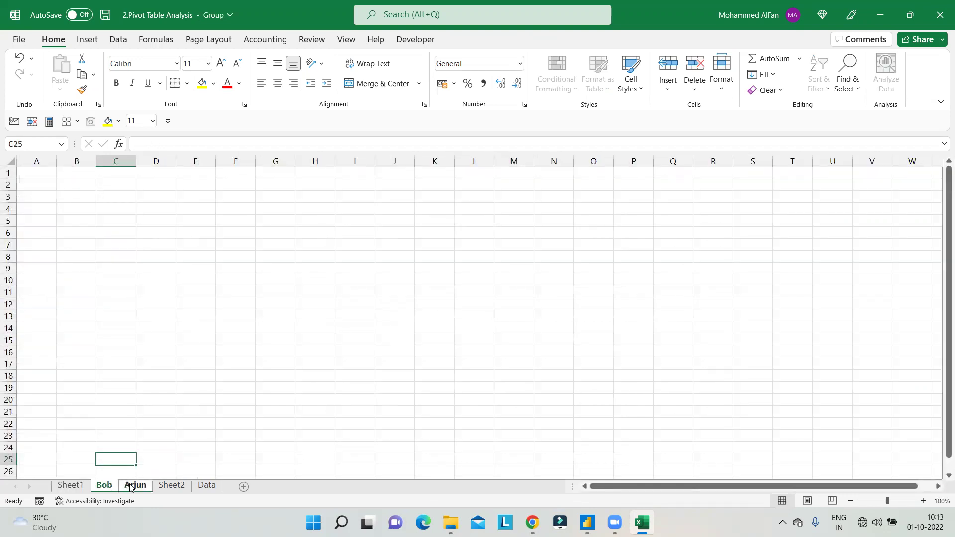
pyautogui.rightClick(130, 486)
pyautogui.click(186, 311)
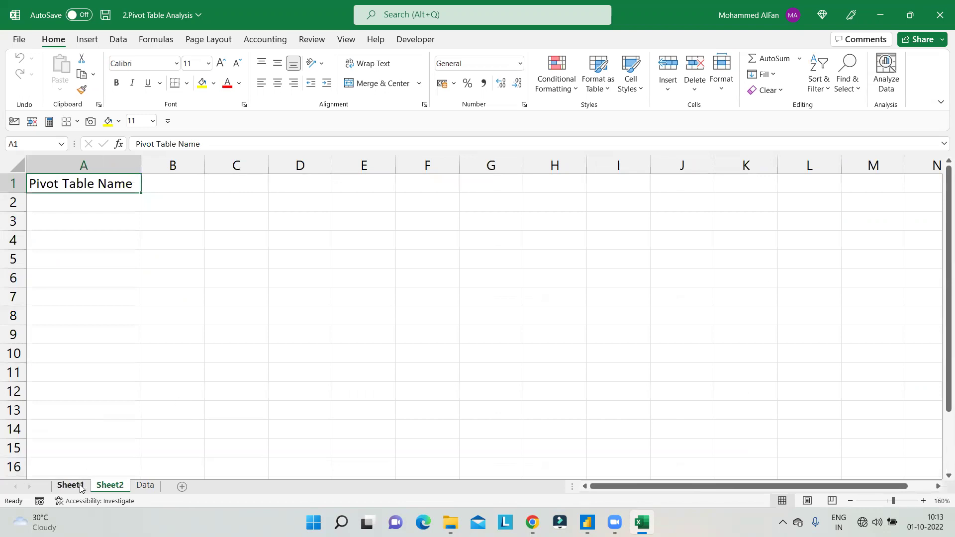
pyautogui.click(80, 487)
pyautogui.click(145, 485)
# - Return to Sheet1 and look over the rep filter list without changing it
pyautogui.click(70, 486)
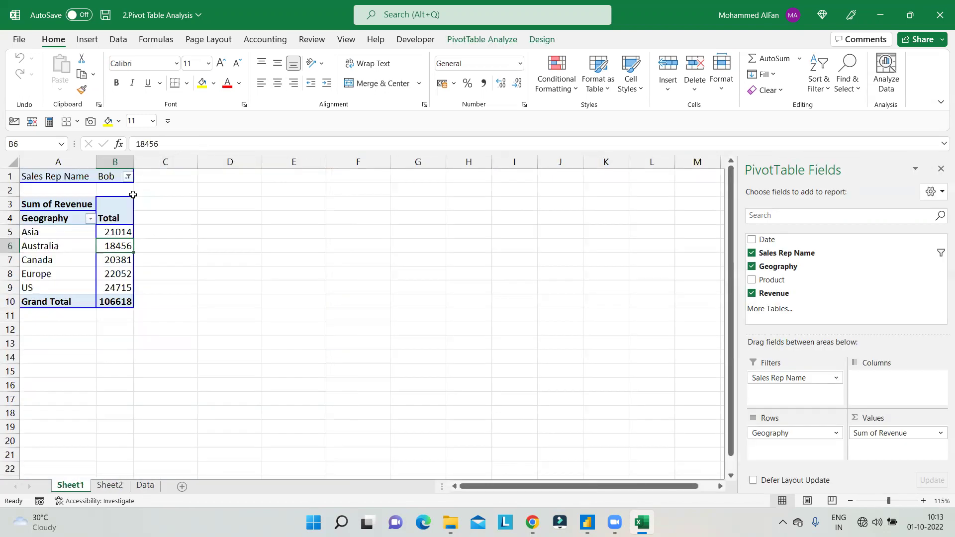
pyautogui.click(128, 177)
pyautogui.click(28, 217)
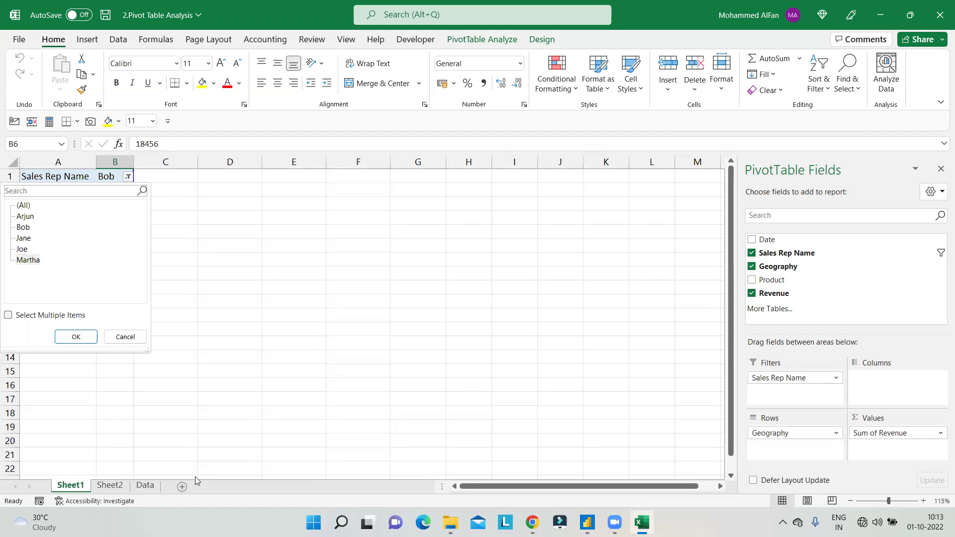
pyautogui.click(133, 335)
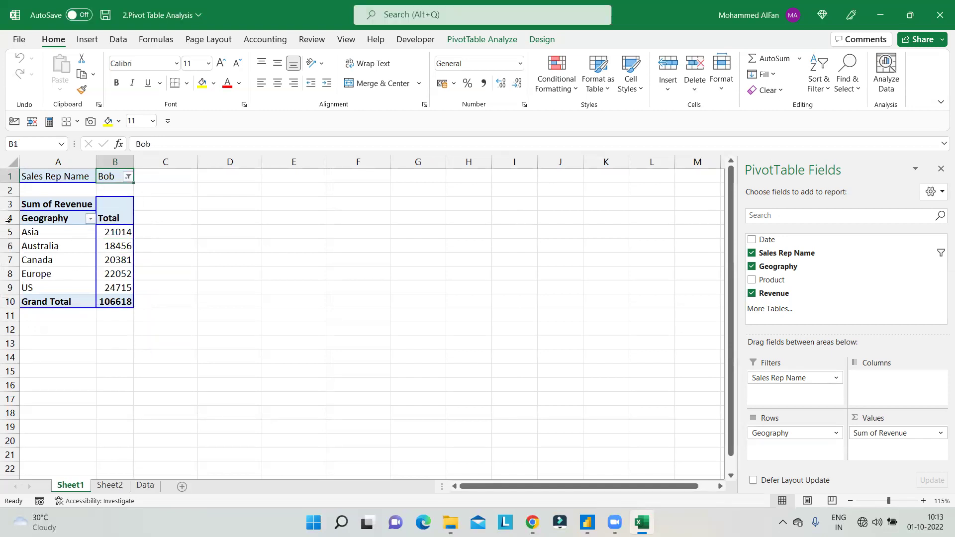
# - Reset the Sales Rep Name filter to (All), restoring the 549332 total
pyautogui.click(128, 177)
pyautogui.click(20, 206)
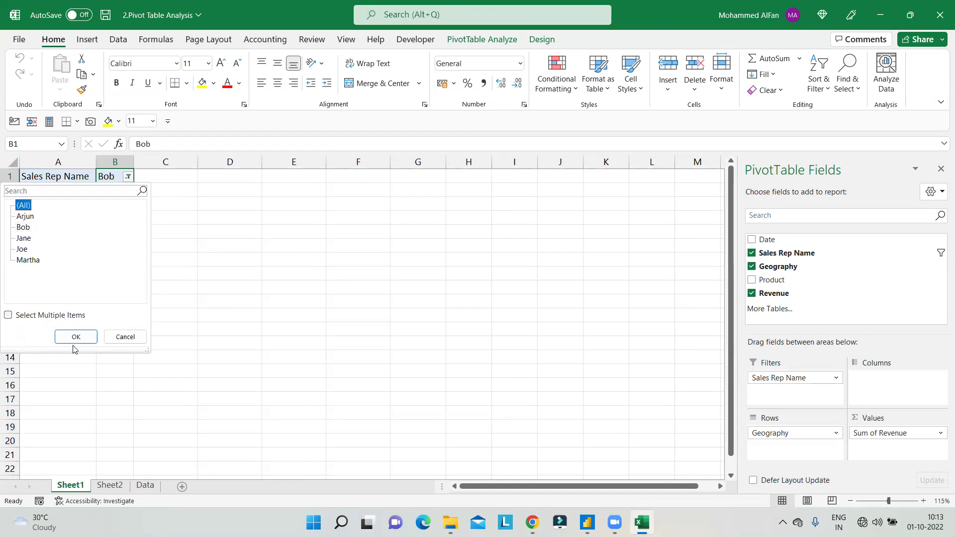
pyautogui.click(75, 337)
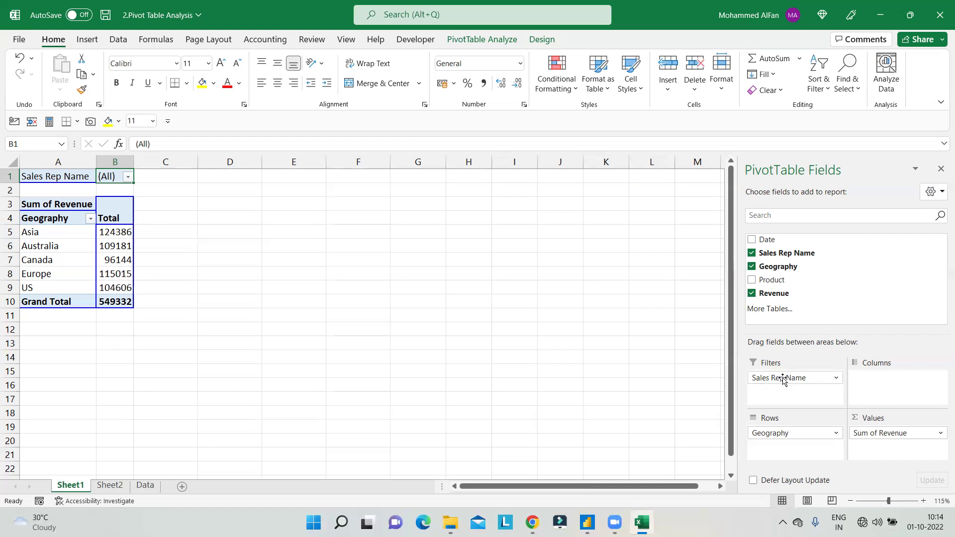
pyautogui.click(491, 42)
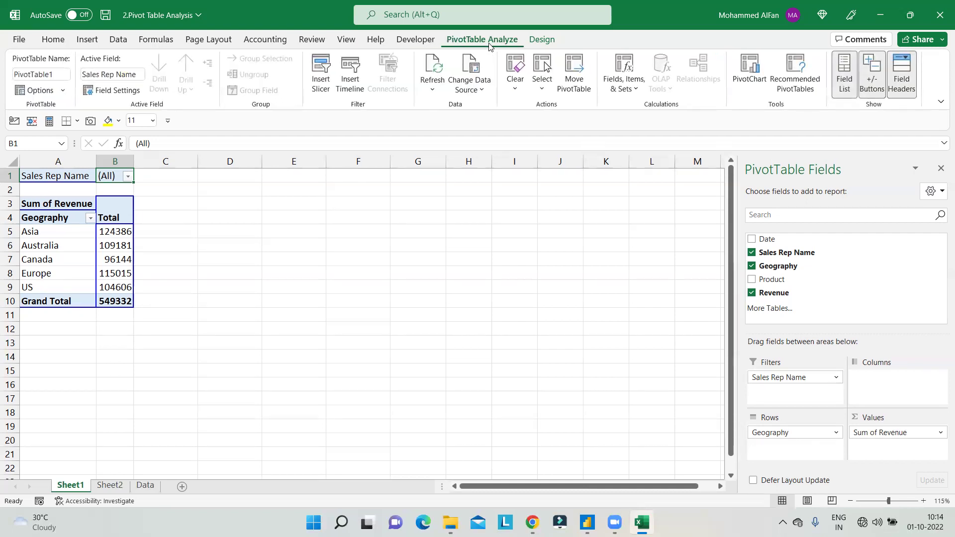
pyautogui.click(63, 94)
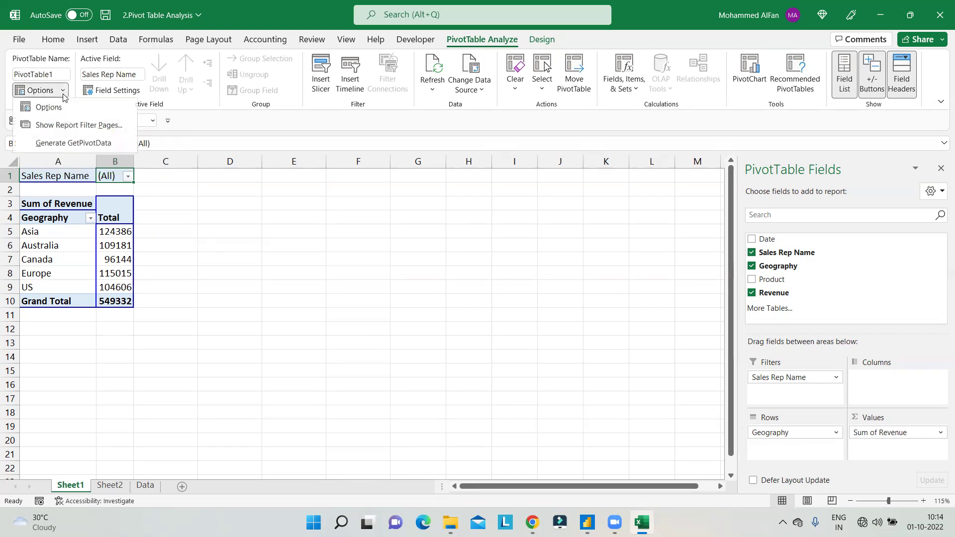
pyautogui.click(55, 126)
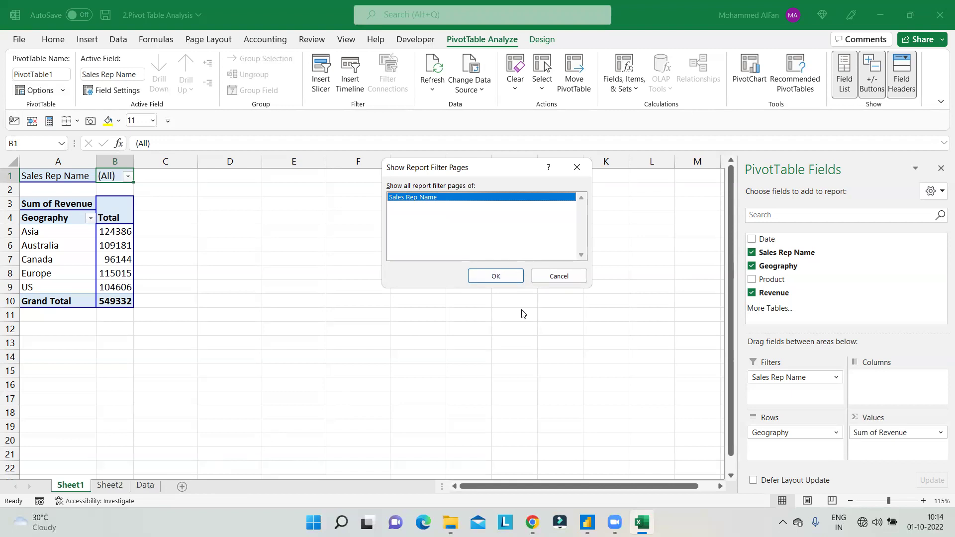
pyautogui.click(496, 276)
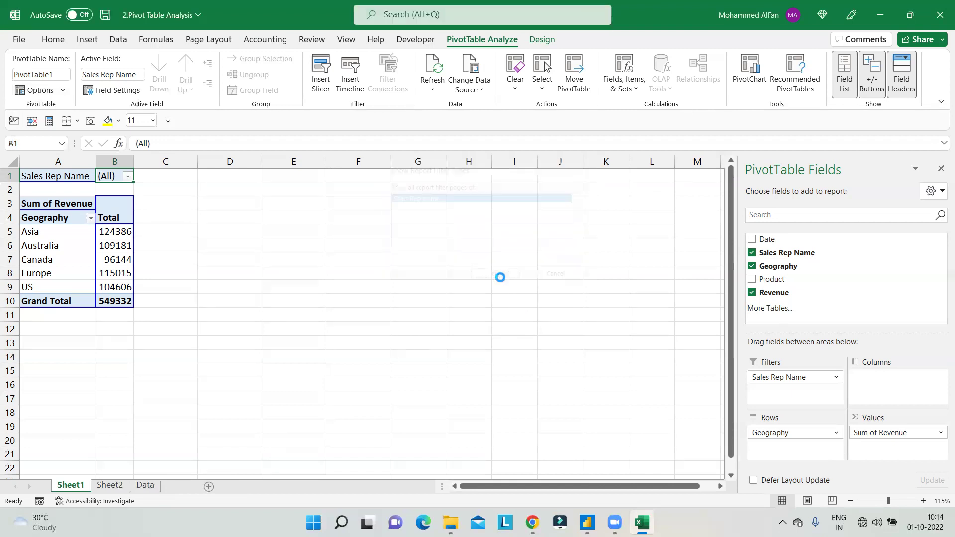
pyautogui.click(99, 486)
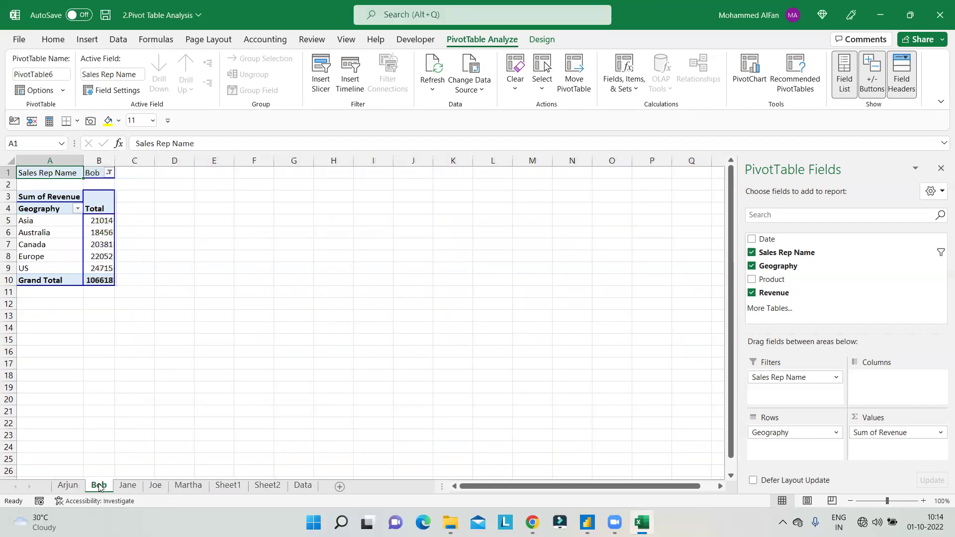
pyautogui.click(128, 488)
pyautogui.click(151, 486)
pyautogui.click(183, 487)
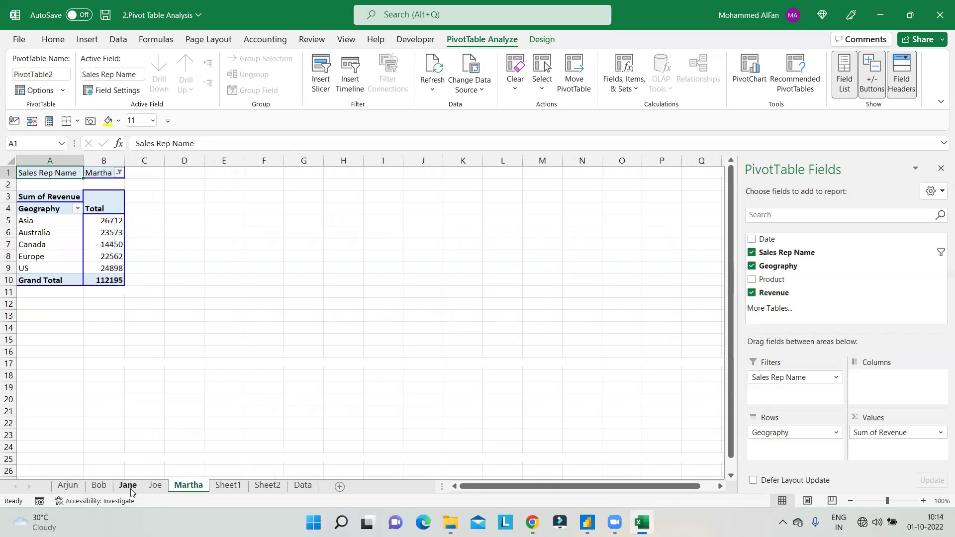
pyautogui.keyDown('shift'); pyautogui.click(68, 486); pyautogui.keyUp('shift')
pyautogui.rightClick(101, 485)
pyautogui.click(153, 312)
pyautogui.click(458, 294)
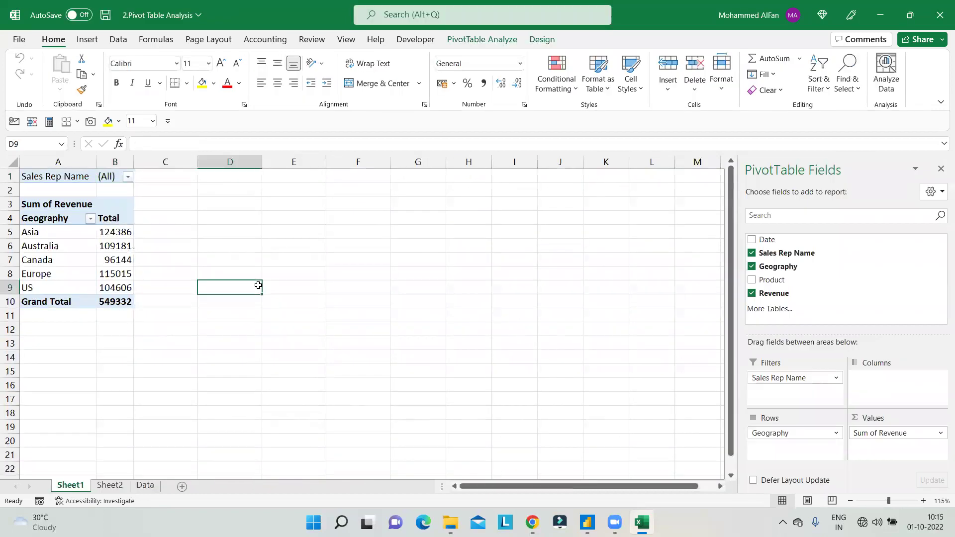
# - Set the Sales Rep Name filter to (All) and show the PivotTable Analyze Options choices
pyautogui.click(75, 272)
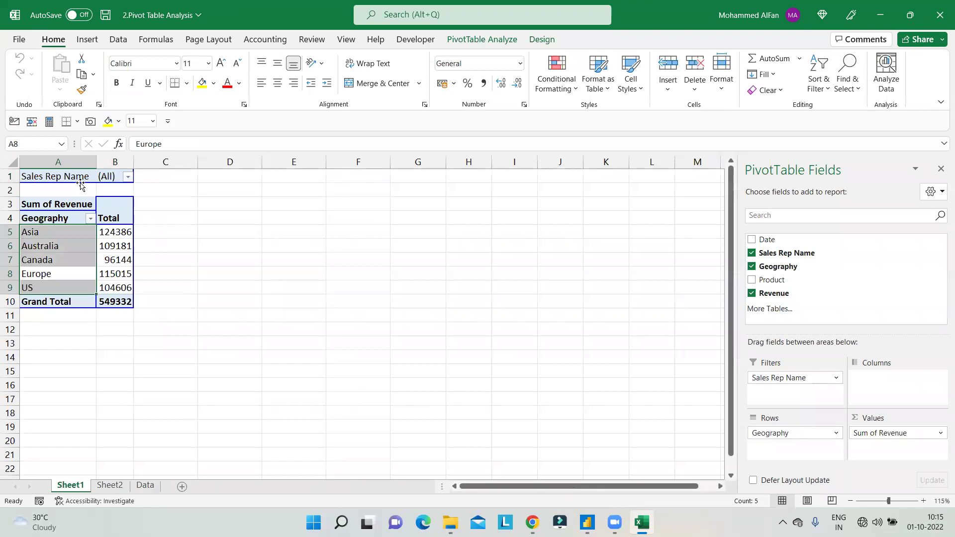
pyautogui.click(128, 177)
pyautogui.click(28, 208)
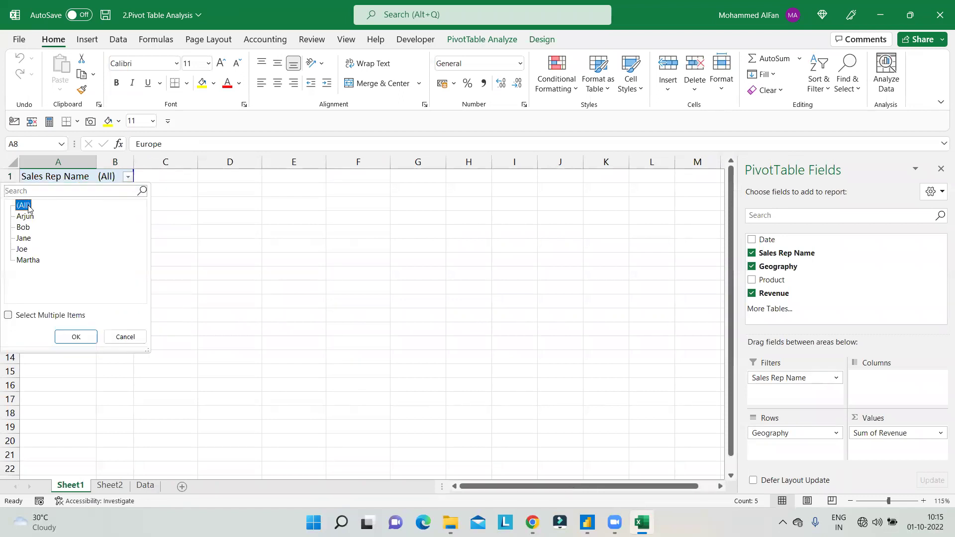
pyautogui.click(76, 336)
pyautogui.click(206, 256)
pyautogui.click(66, 261)
pyautogui.click(114, 257)
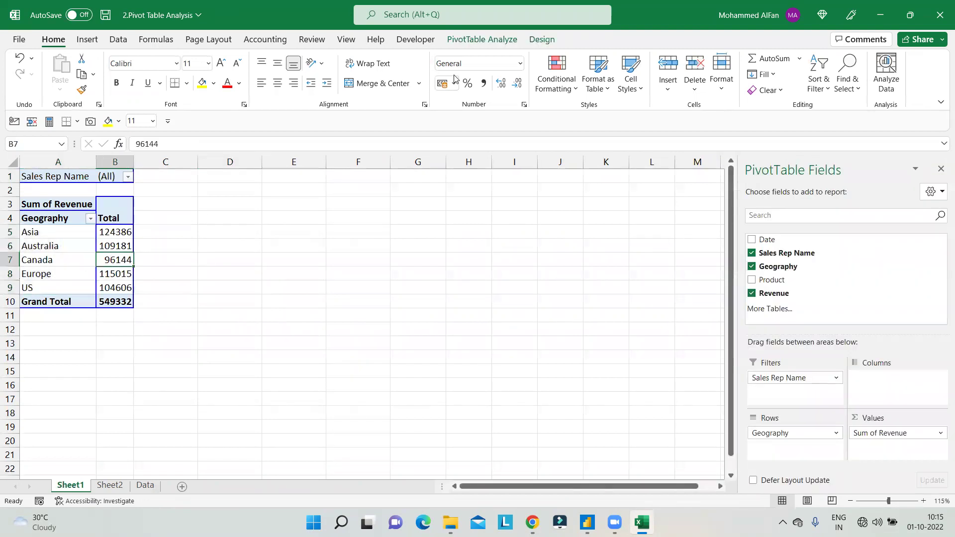
pyautogui.click(475, 42)
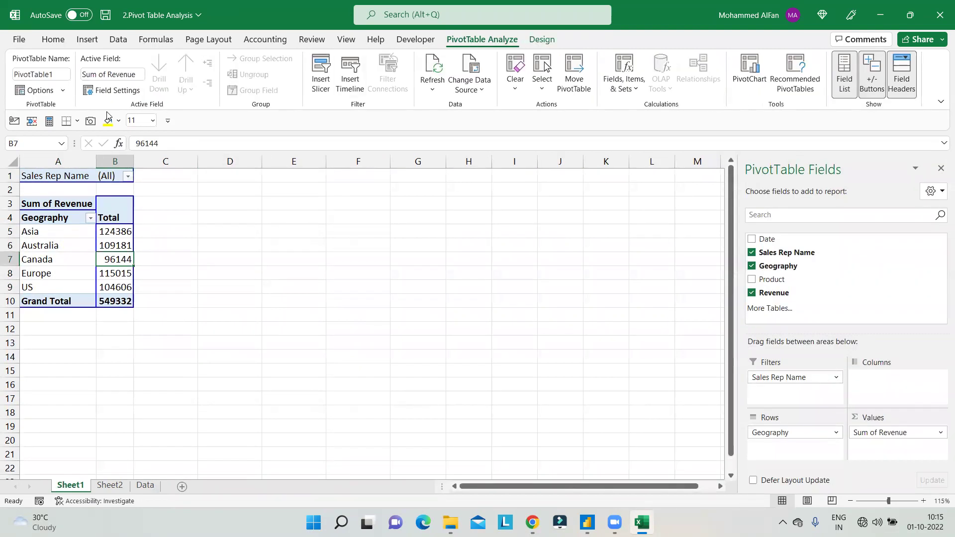
pyautogui.click(63, 91)
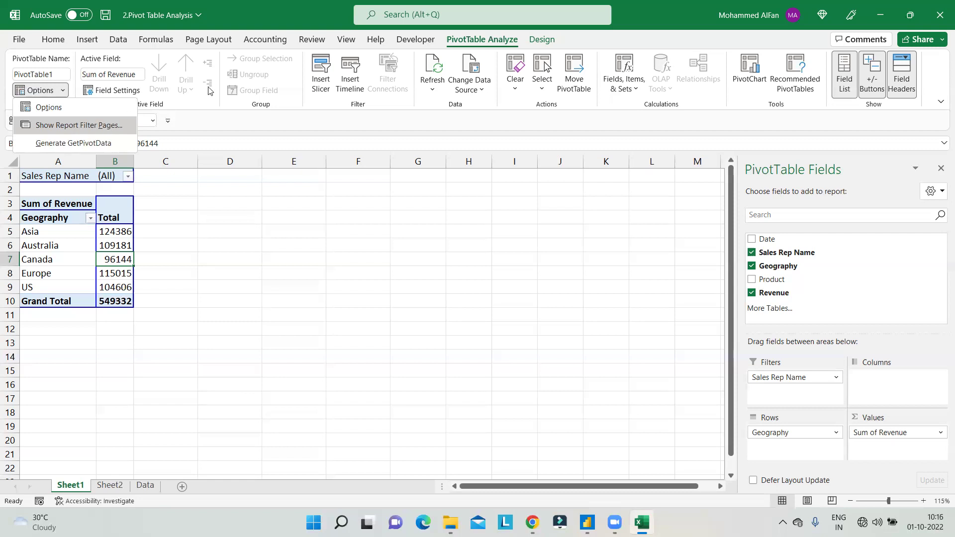
# - Show report filter pages, creating one pivot sheet per sales rep
pyautogui.press('Escape')
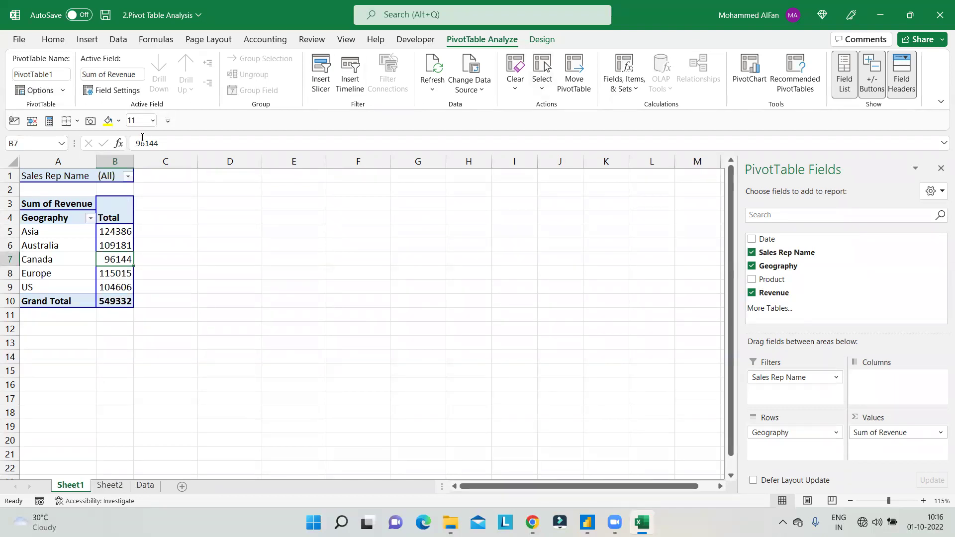
pyautogui.click(60, 91)
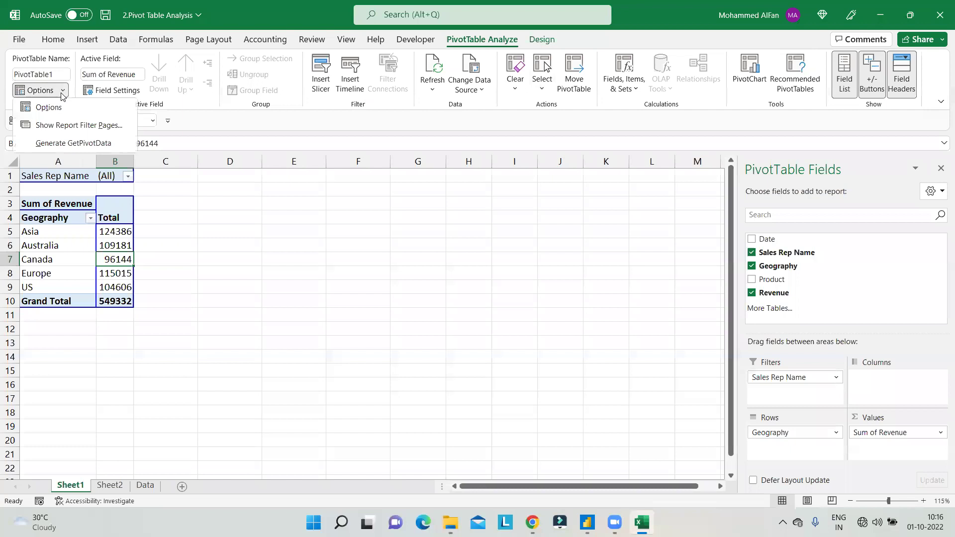
pyautogui.click(67, 131)
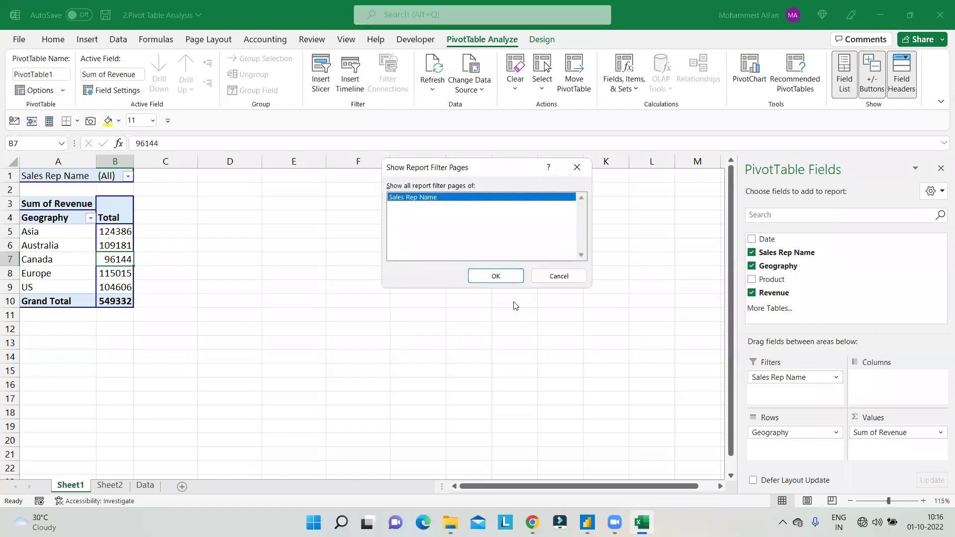
pyautogui.click(495, 275)
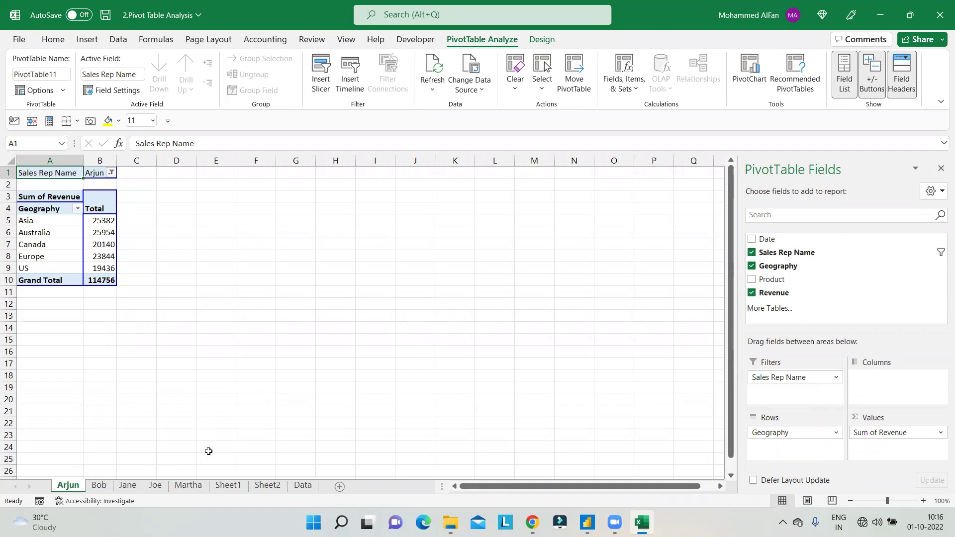
# - Group the five generated rep sheets and delete them after confirming
pyautogui.keyDown('shift'); pyautogui.click(190, 486); pyautogui.keyUp('shift')
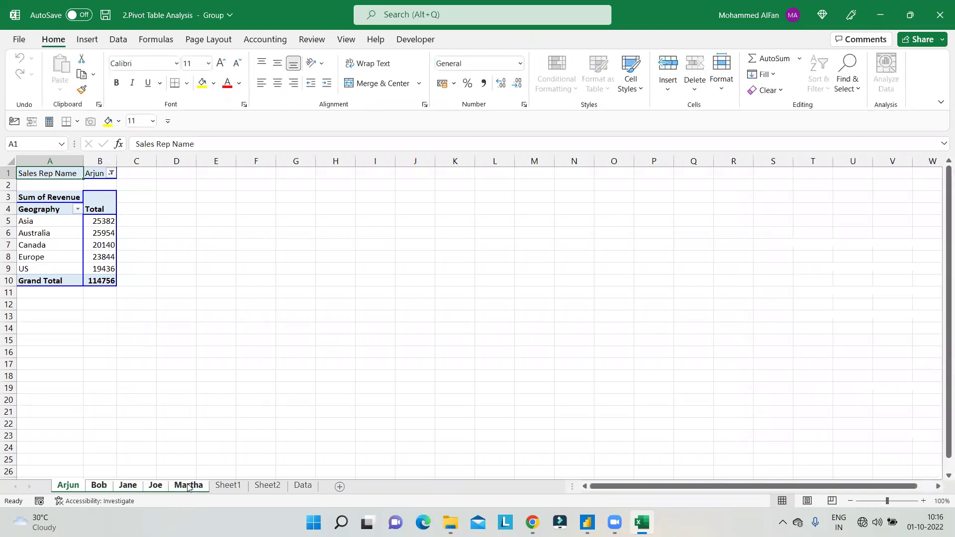
pyautogui.rightClick(189, 486)
pyautogui.click(233, 312)
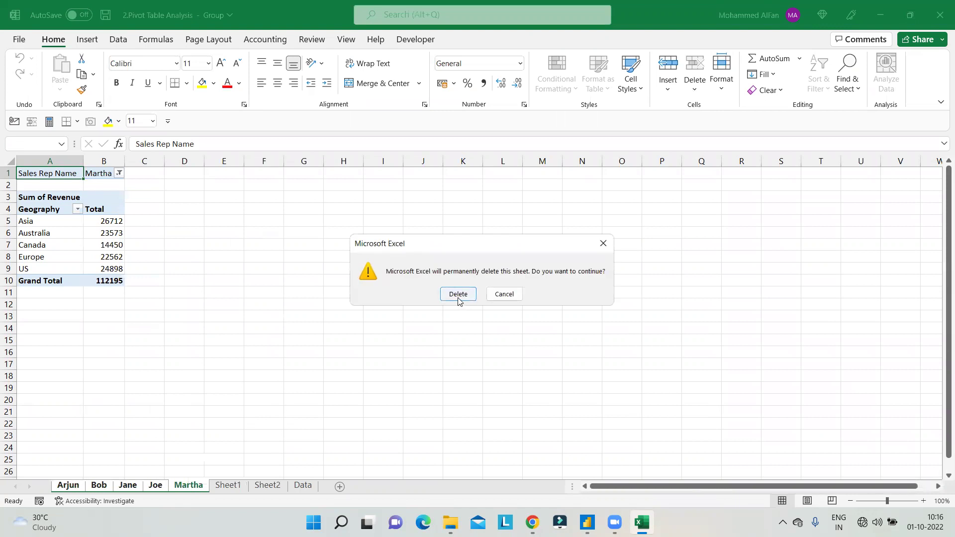
pyautogui.click(456, 294)
pyautogui.click(62, 254)
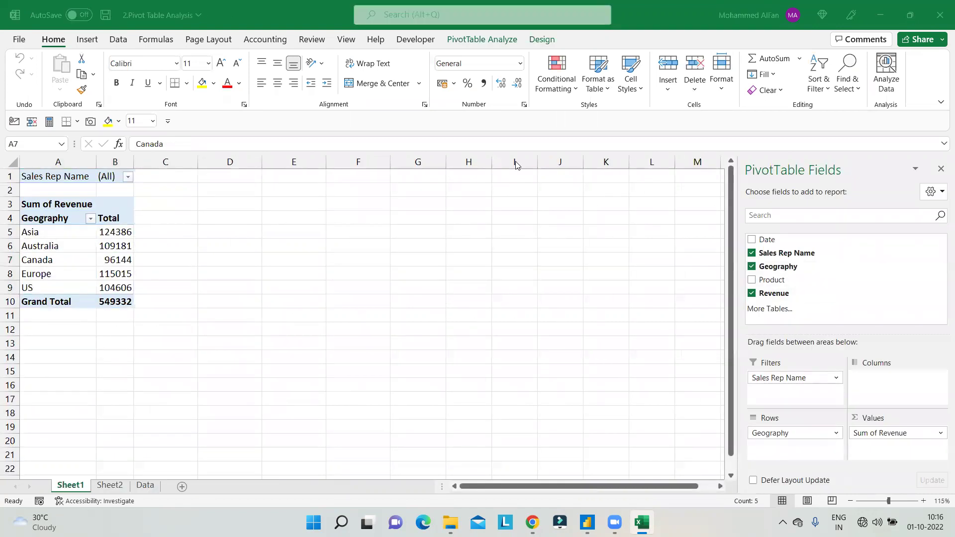
# - Swap the pivot's report filter from Sales Rep Name to Product, showing (All)
pyautogui.click(781, 380)
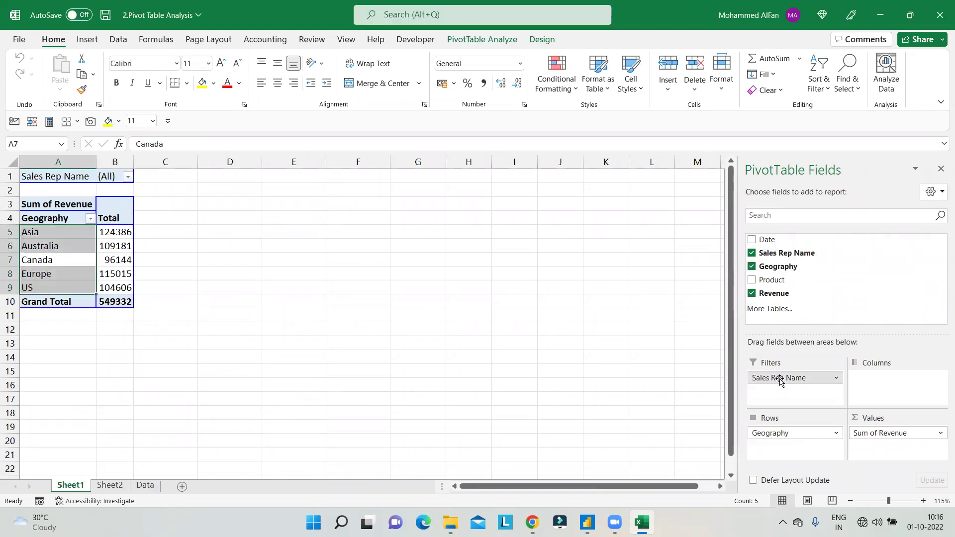
pyautogui.moveTo(781, 380); pyautogui.dragTo(778, 279)
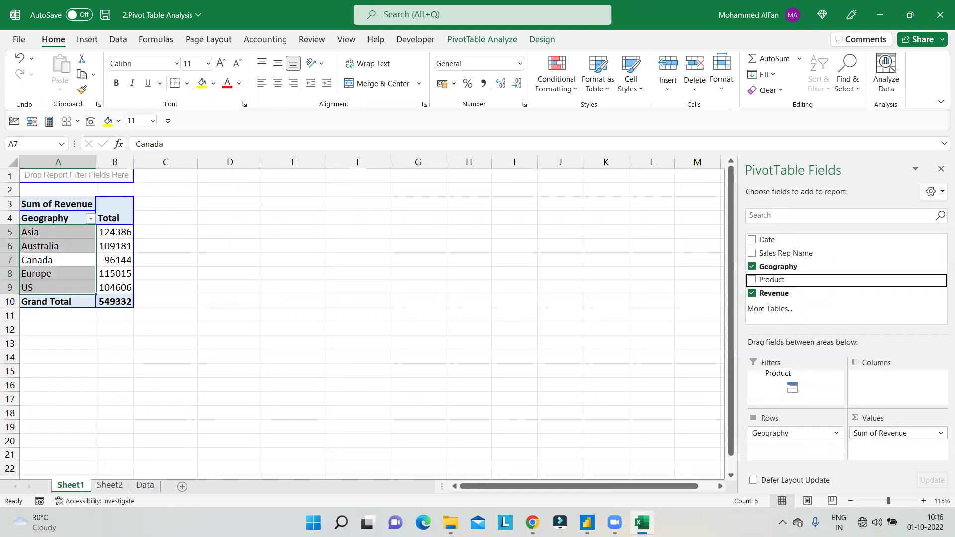
pyautogui.moveTo(779, 393); pyautogui.dragTo(780, 393)
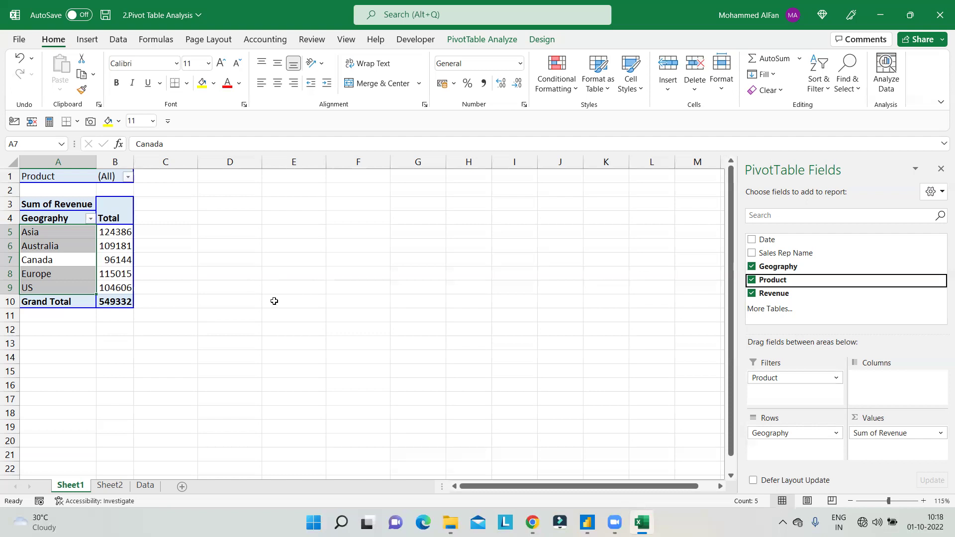
pyautogui.click(274, 300)
pyautogui.click(109, 263)
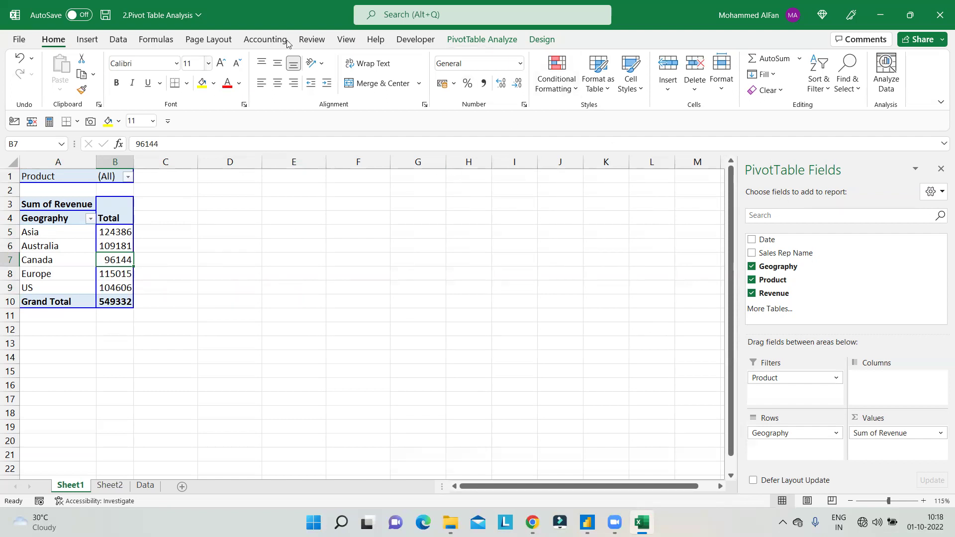
pyautogui.click(482, 39)
pyautogui.click(62, 90)
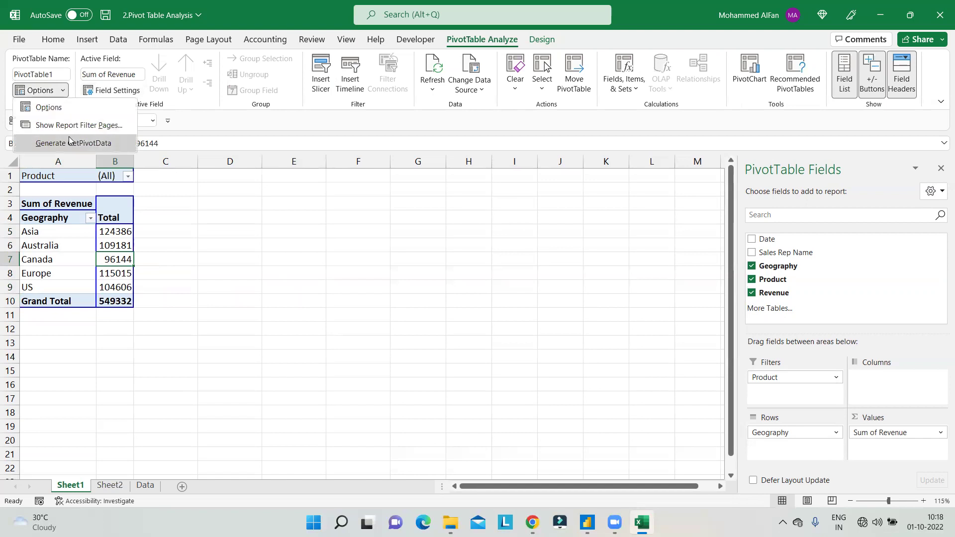
pyautogui.click(77, 125)
pyautogui.click(491, 276)
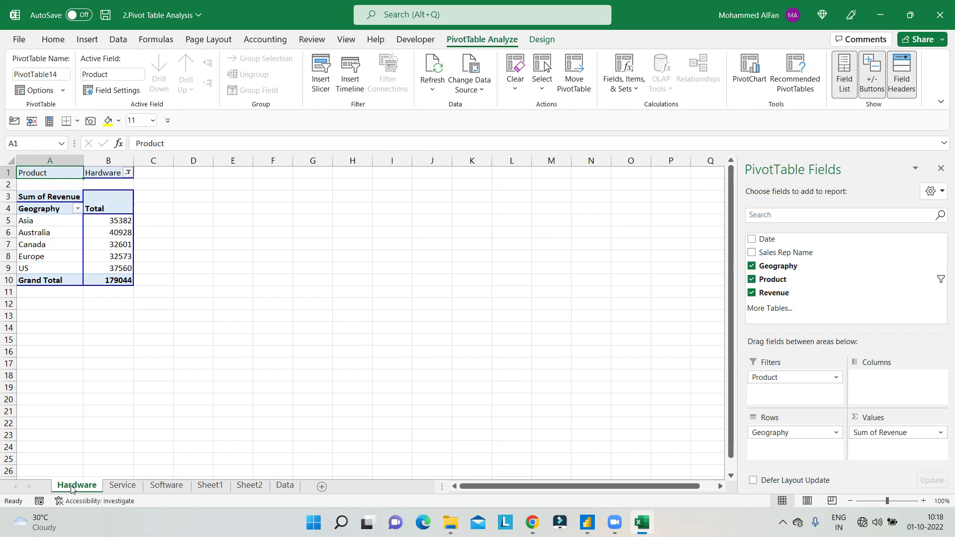
pyautogui.keyDown('shift'); pyautogui.click(175, 485); pyautogui.keyUp('shift')
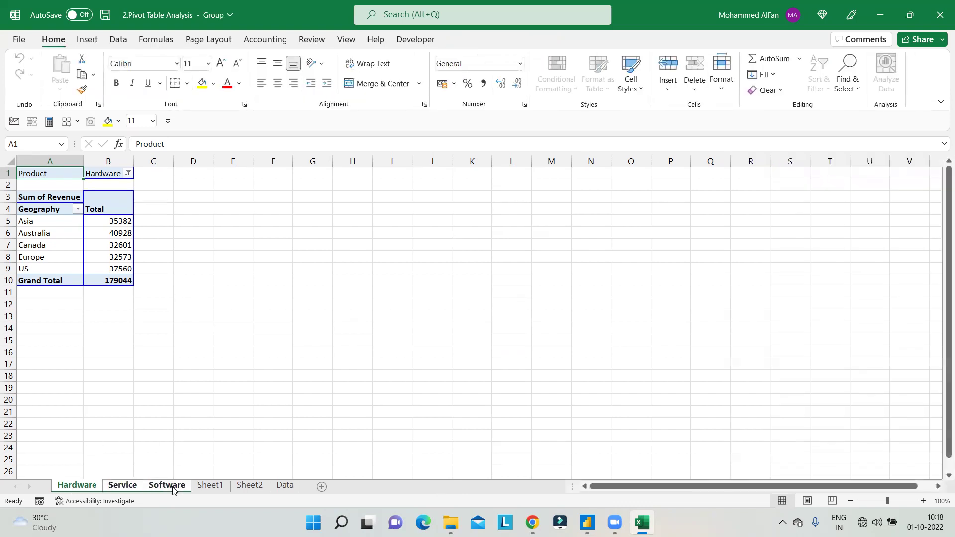
pyautogui.rightClick(173, 489)
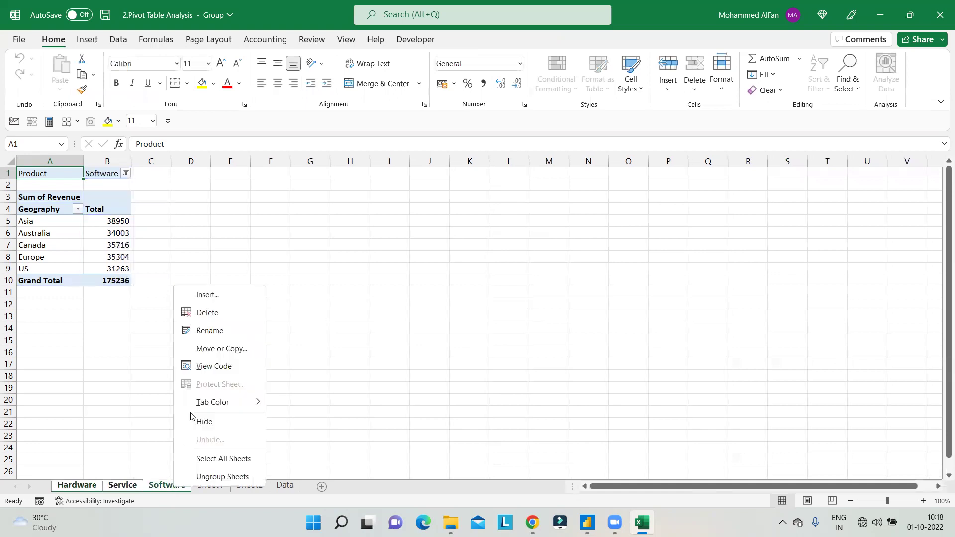
pyautogui.click(216, 307)
pyautogui.click(458, 293)
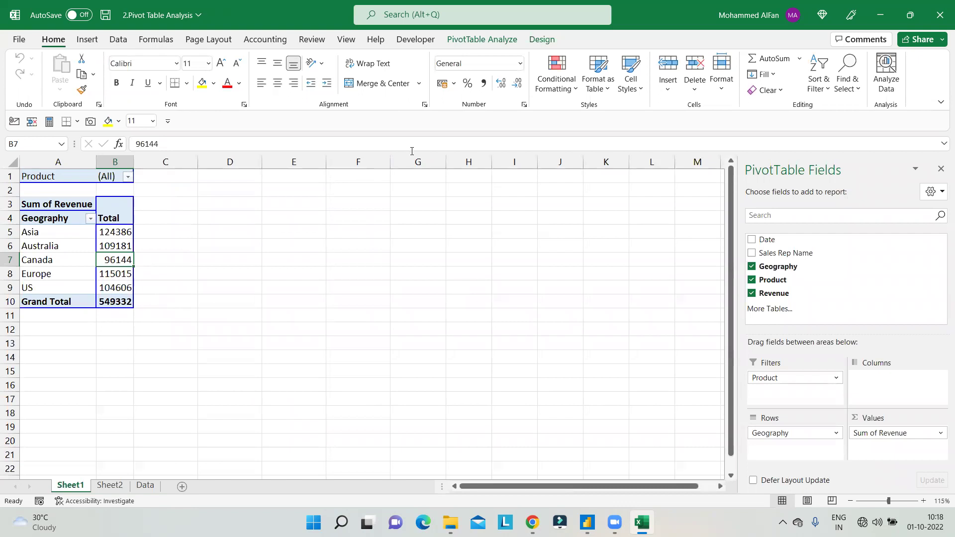
# - Check the Sum of Revenue value field settings, closing them without changes
pyautogui.click(477, 41)
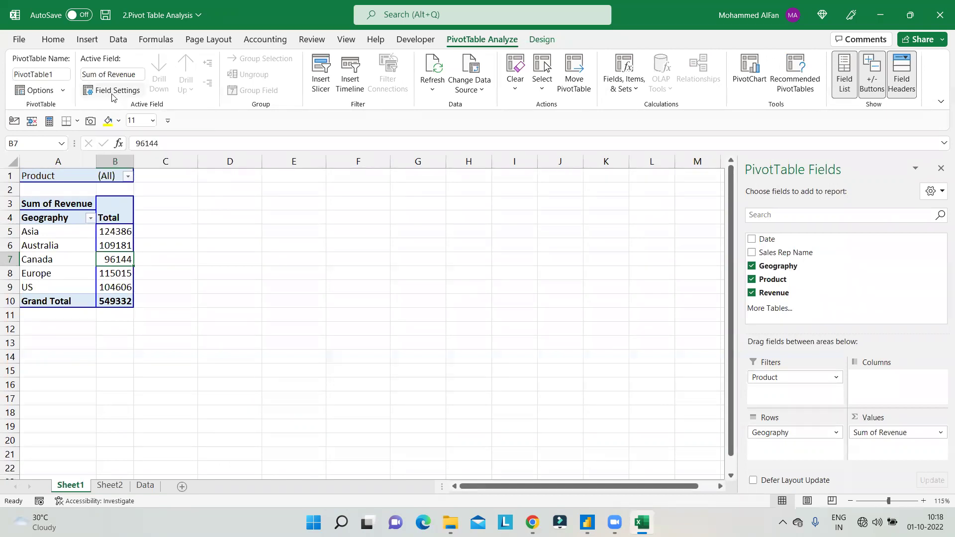
pyautogui.click(940, 432)
pyautogui.click(924, 421)
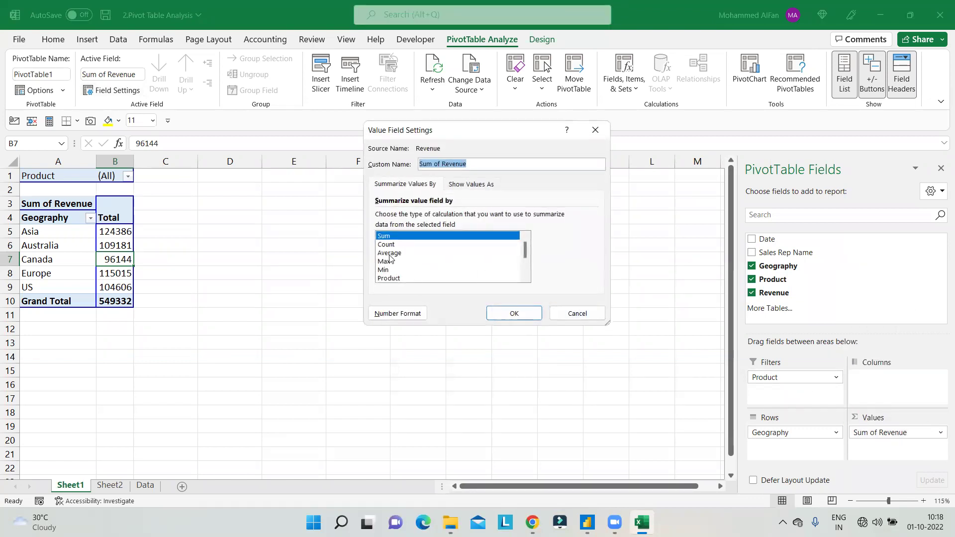
pyautogui.press('Escape')
pyautogui.click(115, 242)
pyautogui.click(75, 246)
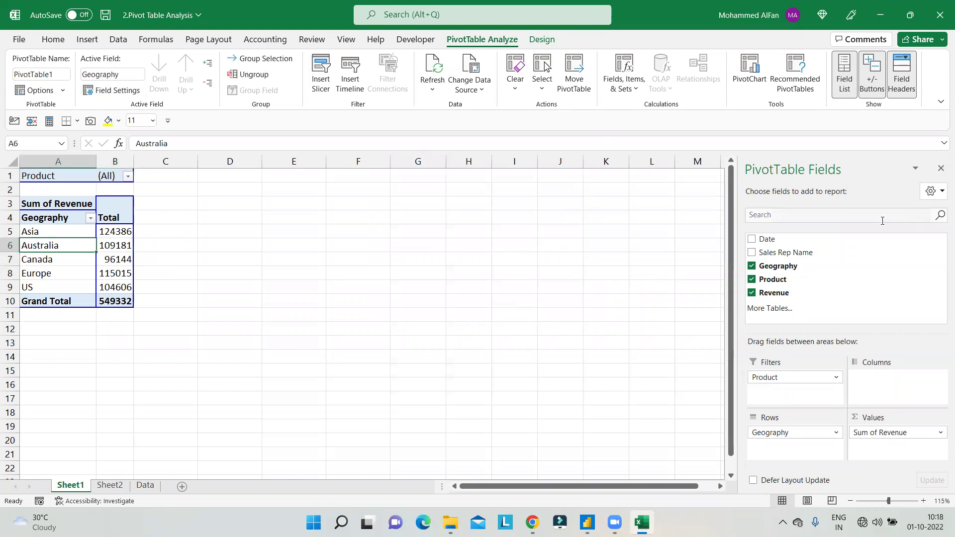
# - Clear Geography, Product and Revenue; put Sales Rep Name in Rows and Revenue in Values
pyautogui.click(752, 266)
pyautogui.click(751, 280)
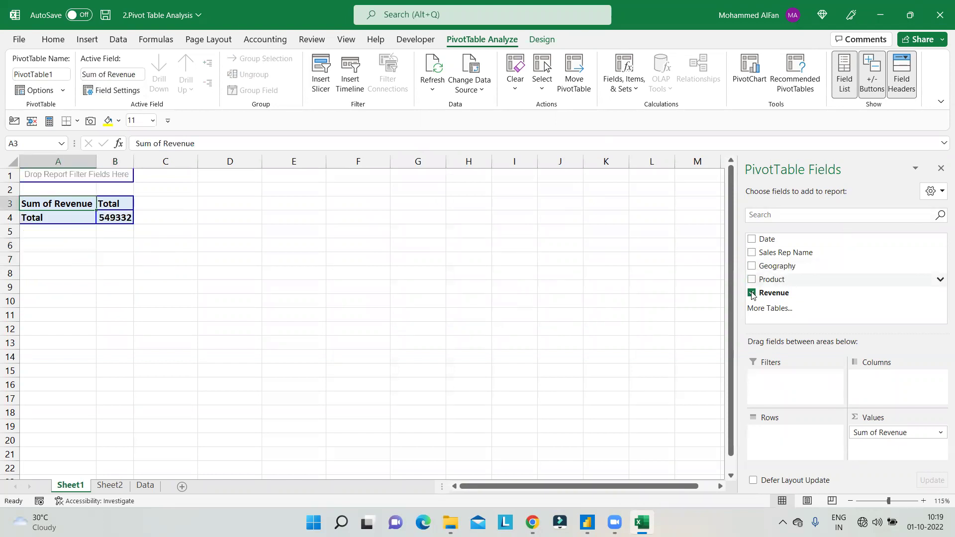
pyautogui.click(752, 293)
pyautogui.moveTo(776, 257); pyautogui.dragTo(50, 244)
pyautogui.moveTo(802, 294); pyautogui.dragTo(155, 241)
pyautogui.click(128, 273)
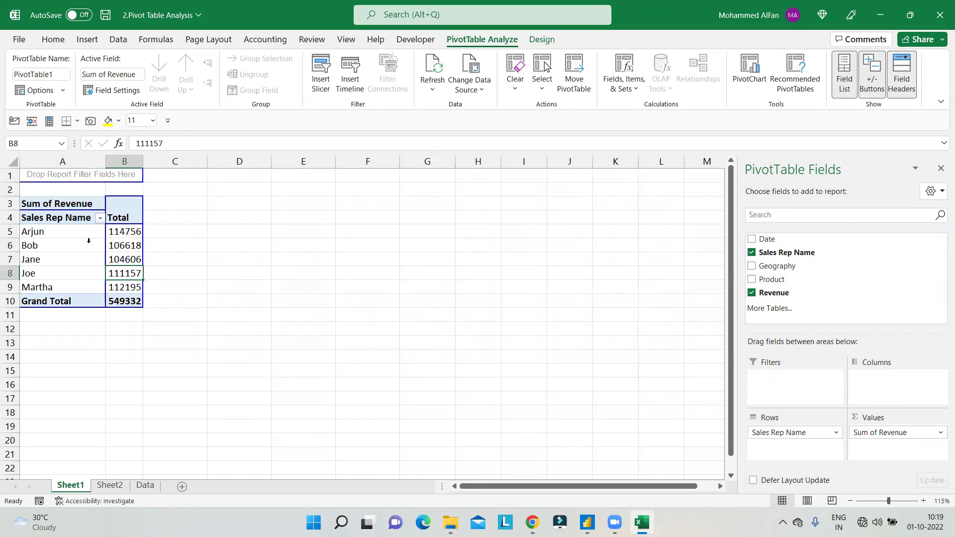
pyautogui.moveTo(56, 234); pyautogui.dragTo(117, 233)
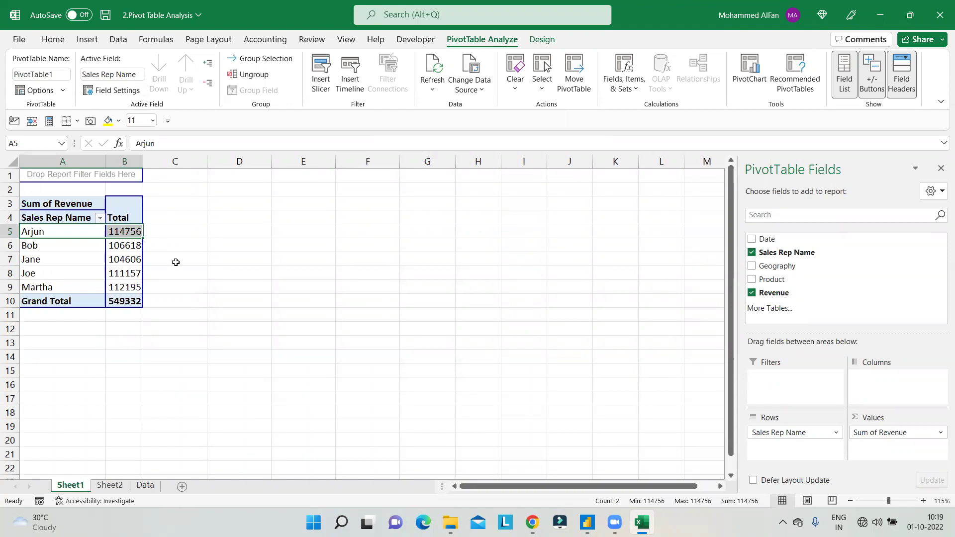
pyautogui.click(124, 300)
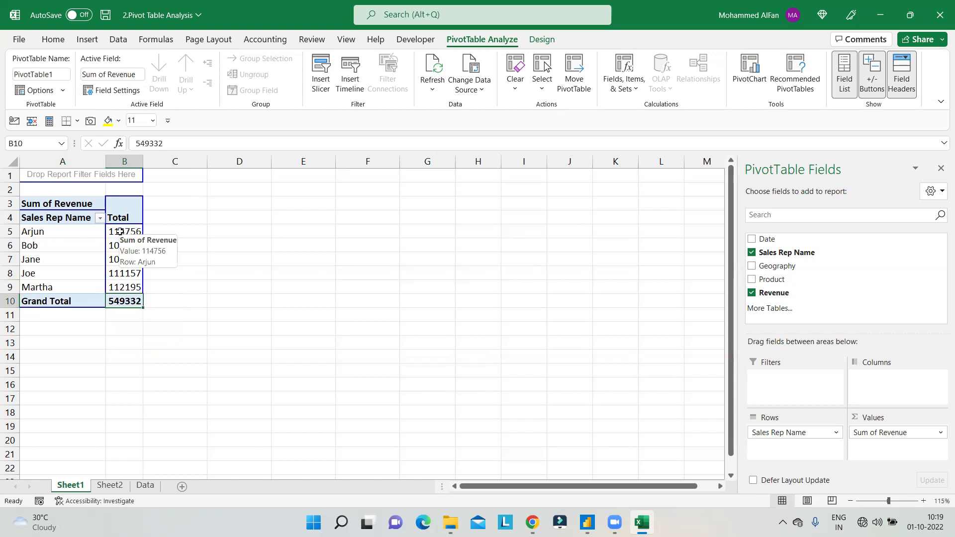
pyautogui.moveTo(117, 297)
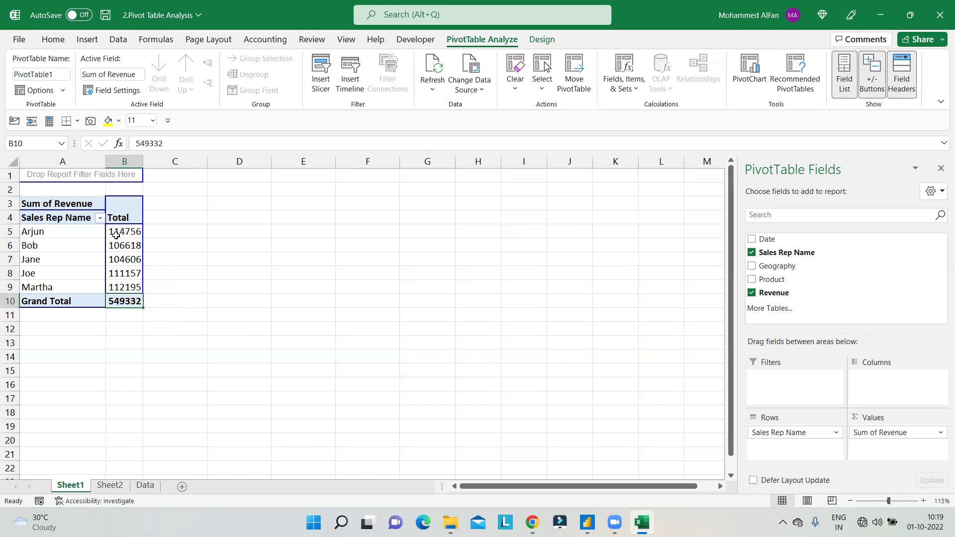
pyautogui.moveTo(116, 234)
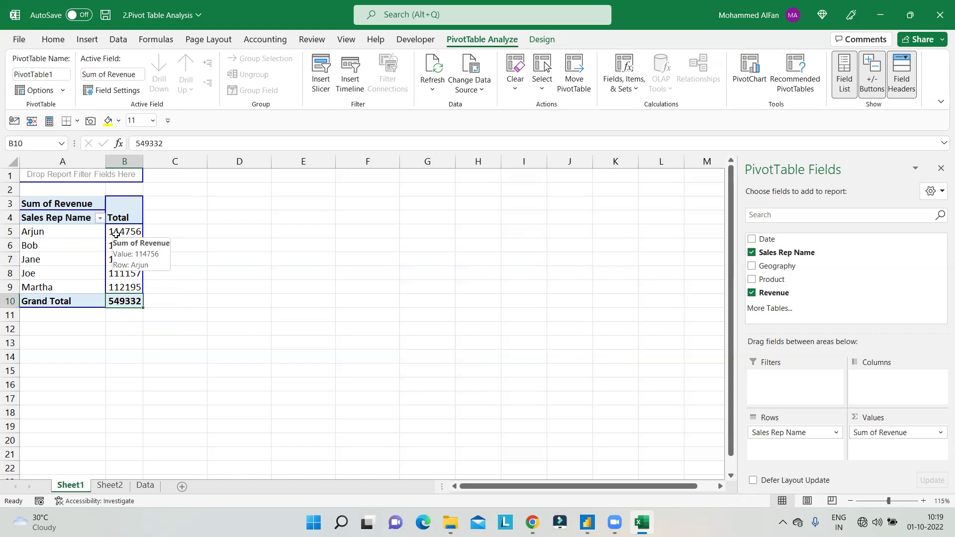
pyautogui.moveTo(164, 223); pyautogui.dragTo(164, 300)
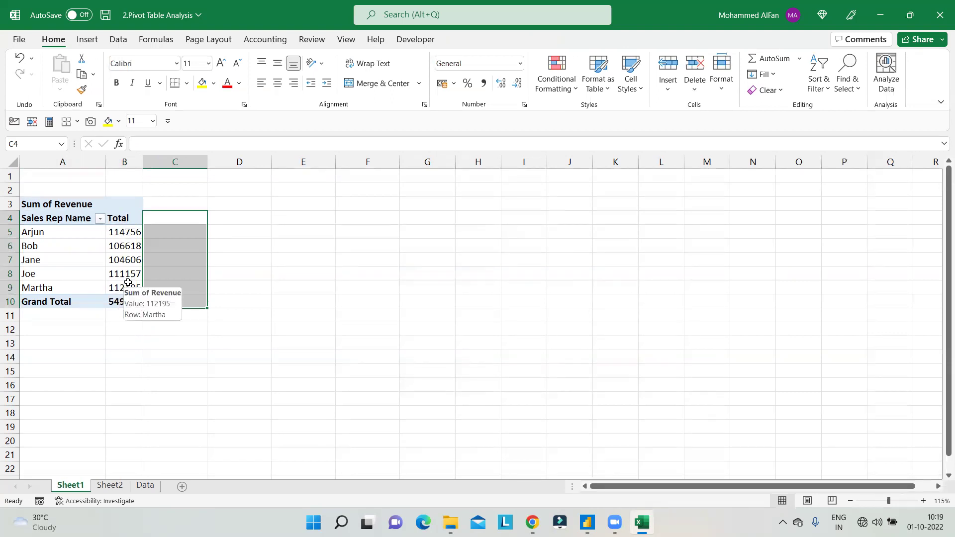
pyautogui.click(129, 268)
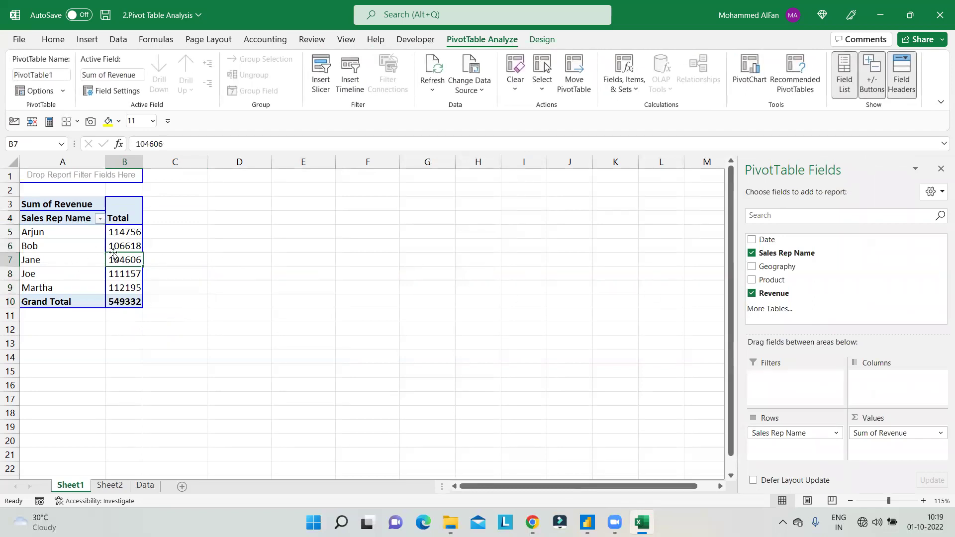
# - Add Revenue to Values a second time, creating the Sum of Revenue2 column
pyautogui.moveTo(775, 293); pyautogui.dragTo(880, 450)
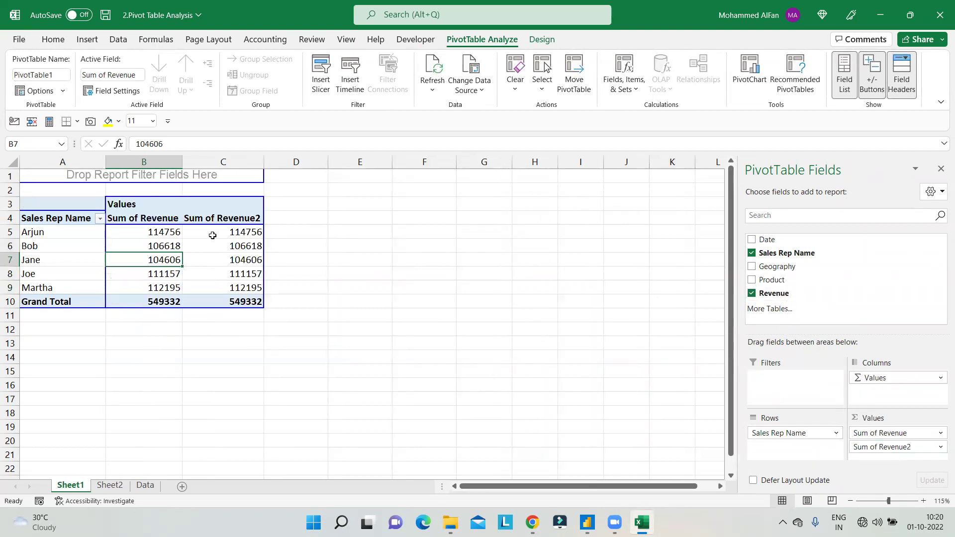
pyautogui.click(164, 235)
pyautogui.click(241, 232)
pyautogui.click(167, 233)
pyautogui.click(240, 232)
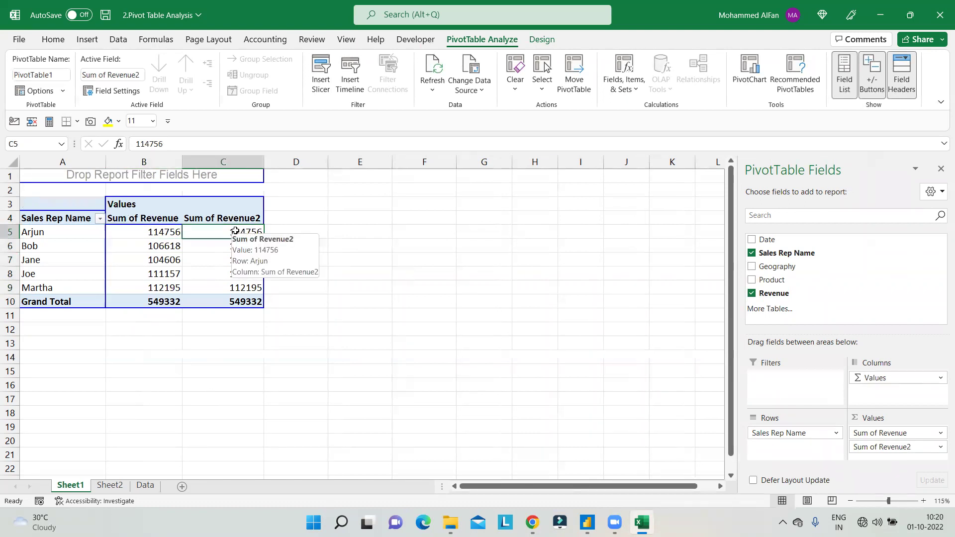
pyautogui.click(940, 448)
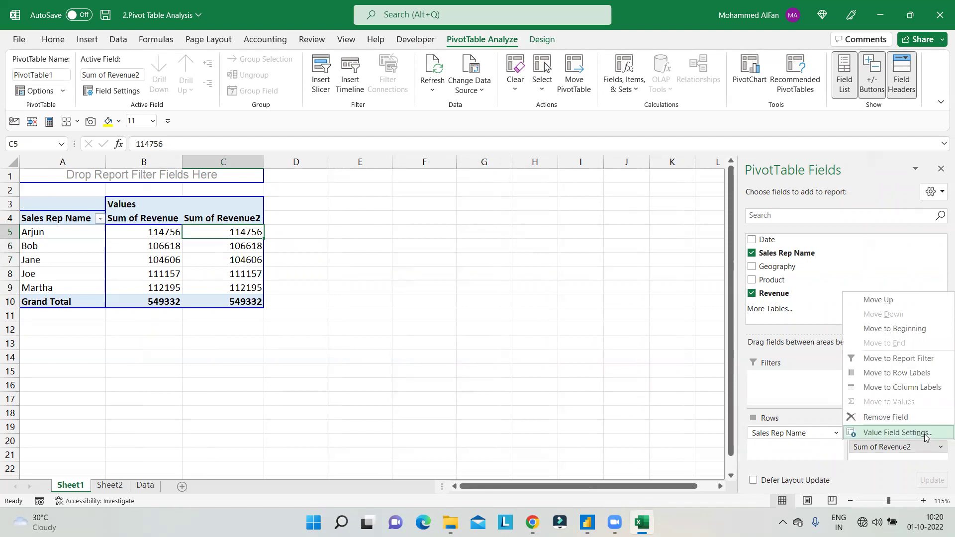
pyautogui.click(244, 235)
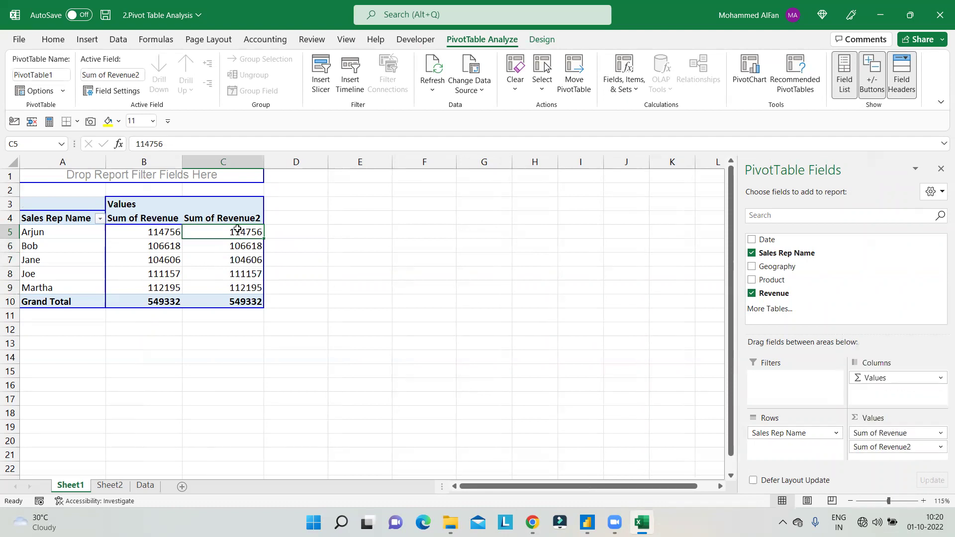
# - Rename Sum of Revenue2 to Percentage and show it as % of Grand Total
pyautogui.click(117, 91)
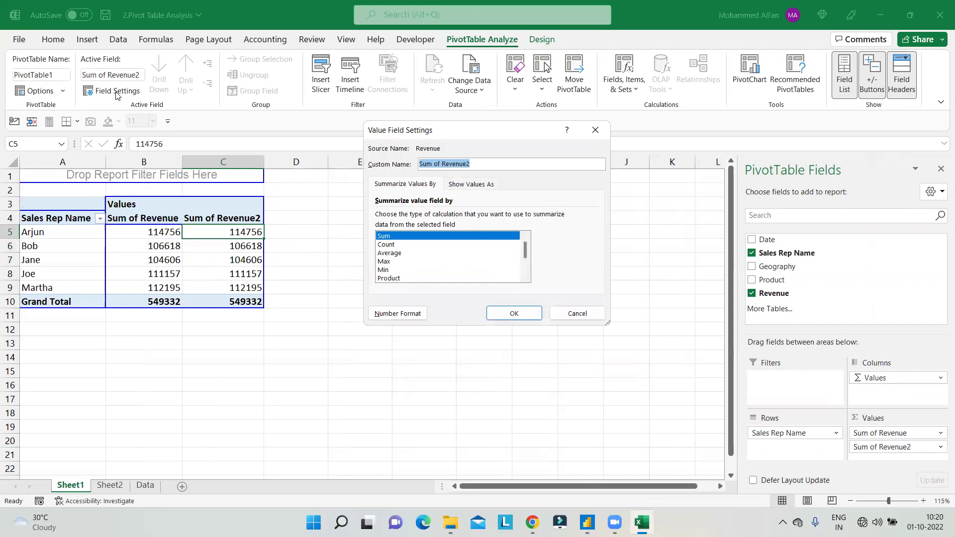
pyautogui.click(595, 129)
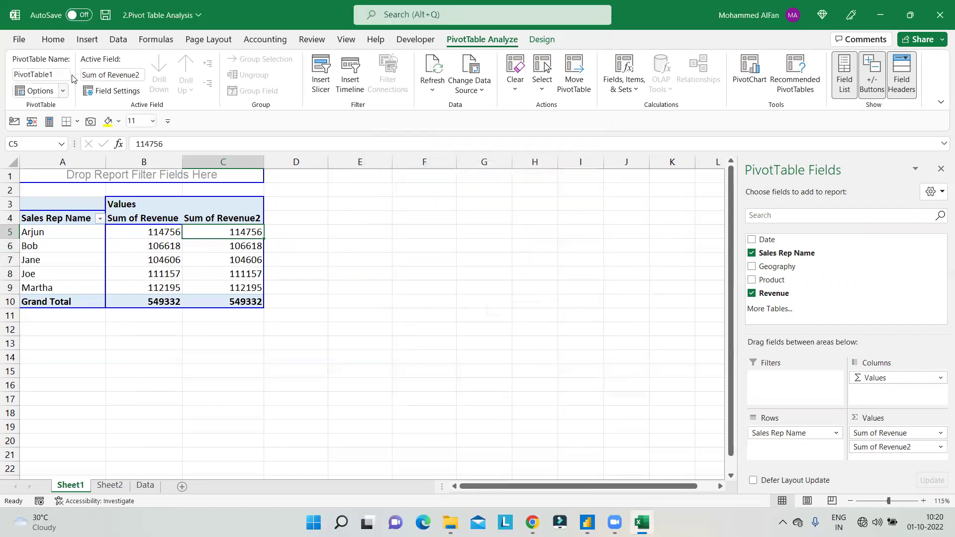
pyautogui.click(103, 92)
pyautogui.moveTo(476, 135); pyautogui.dragTo(517, 161)
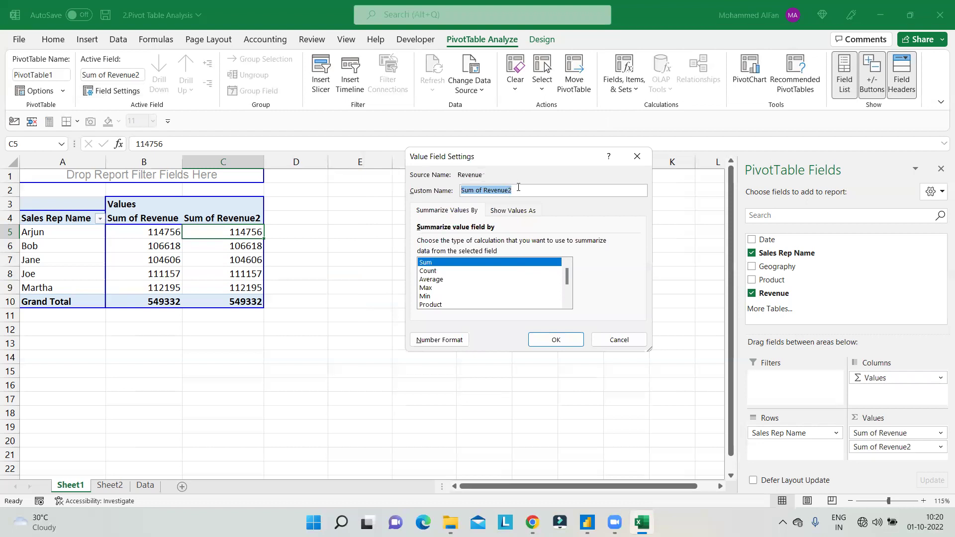
pyautogui.write('Percenttage')
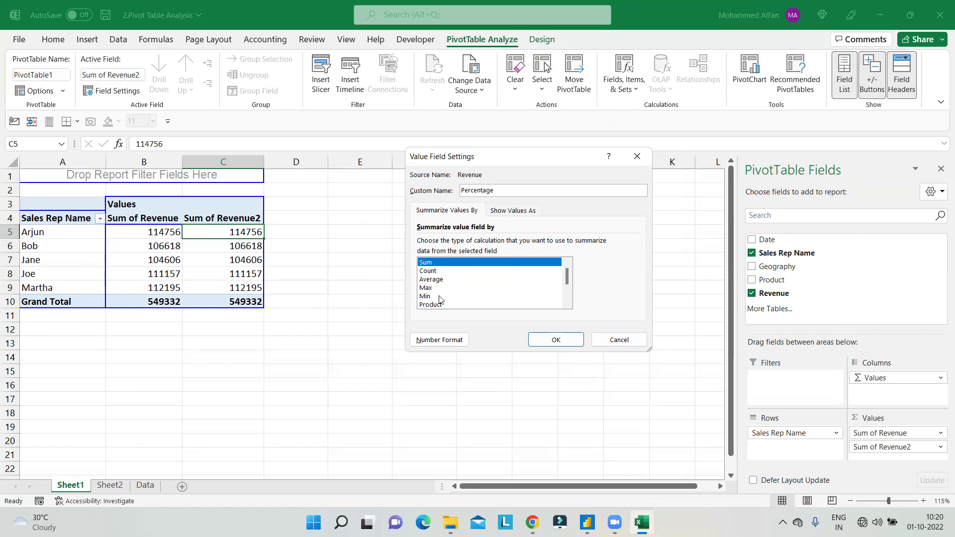
pyautogui.click(513, 213)
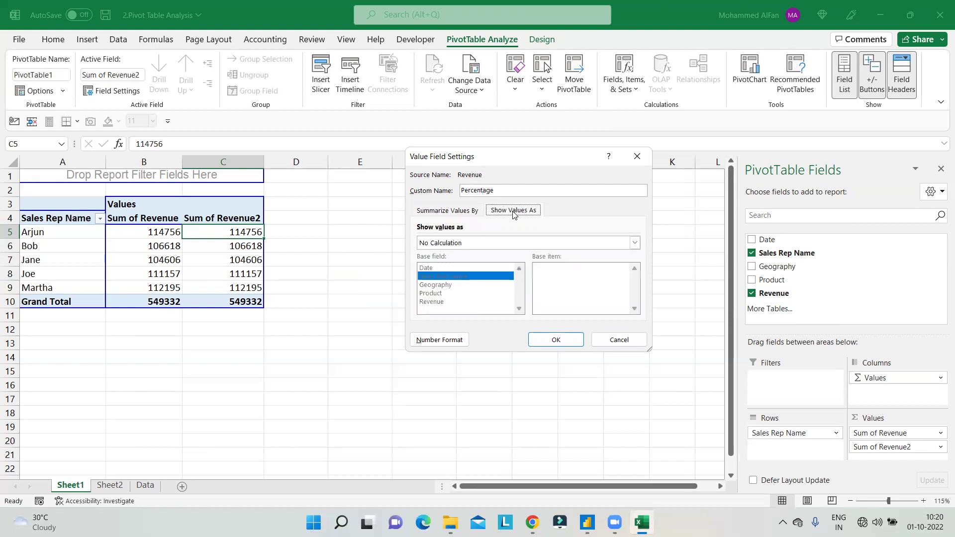
pyautogui.click(634, 243)
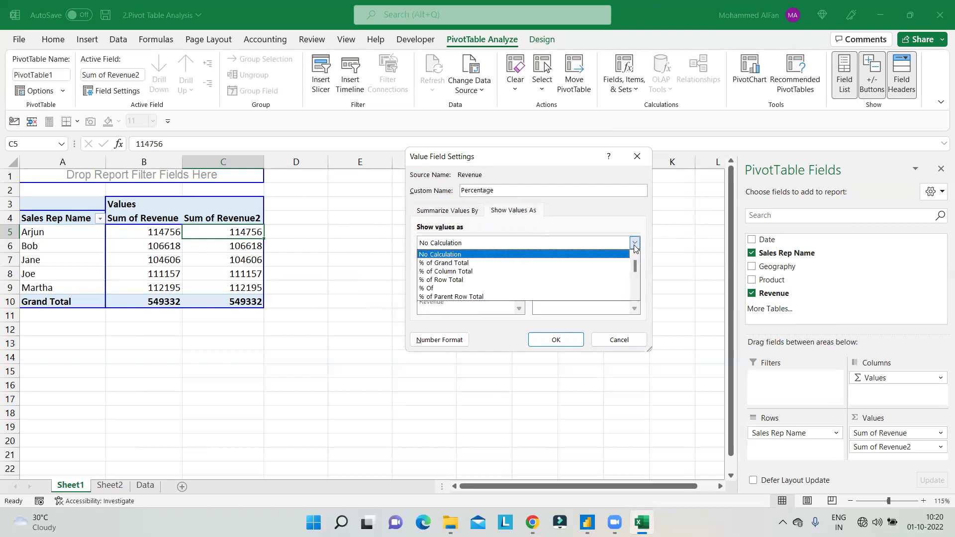
pyautogui.click(490, 264)
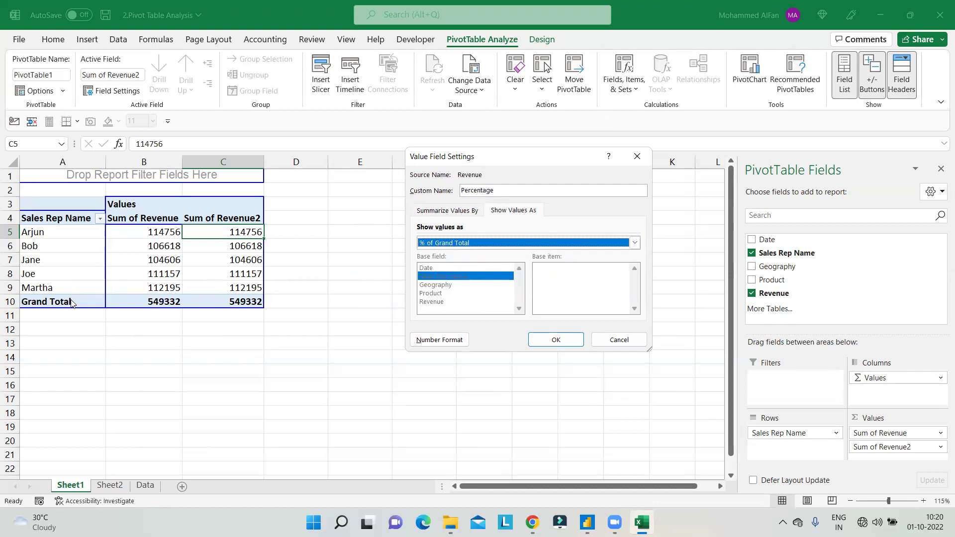
pyautogui.click(556, 338)
pyautogui.moveTo(216, 302); pyautogui.dragTo(164, 302)
pyautogui.click(210, 231)
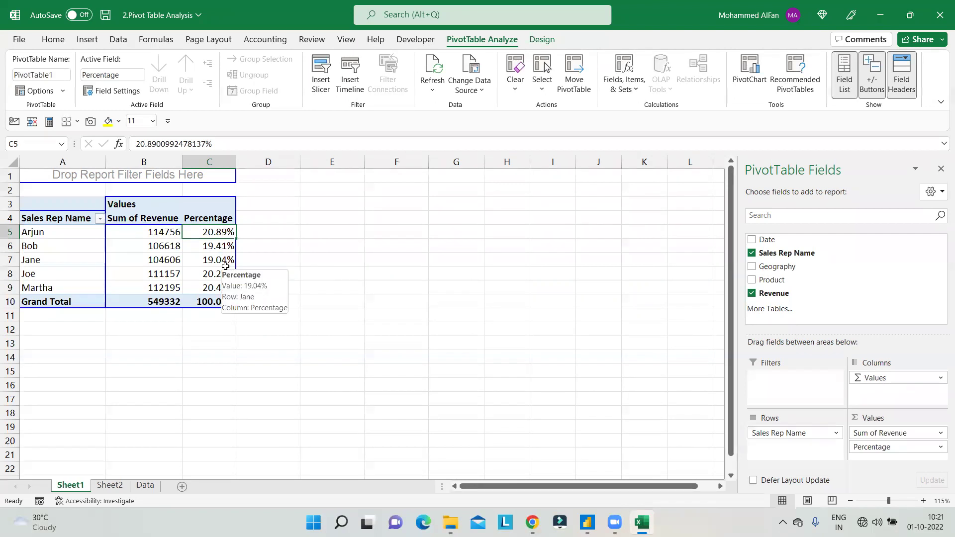
# - Replace the Percentage field with a second plain Revenue value, Sum of Revenue2
pyautogui.moveTo(881, 447); pyautogui.dragTo(380, 253)
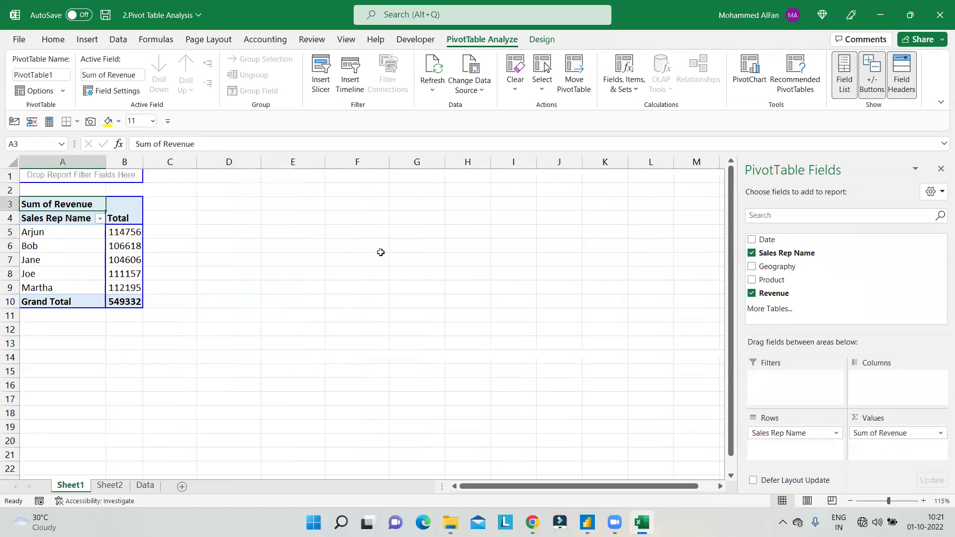
pyautogui.click(122, 258)
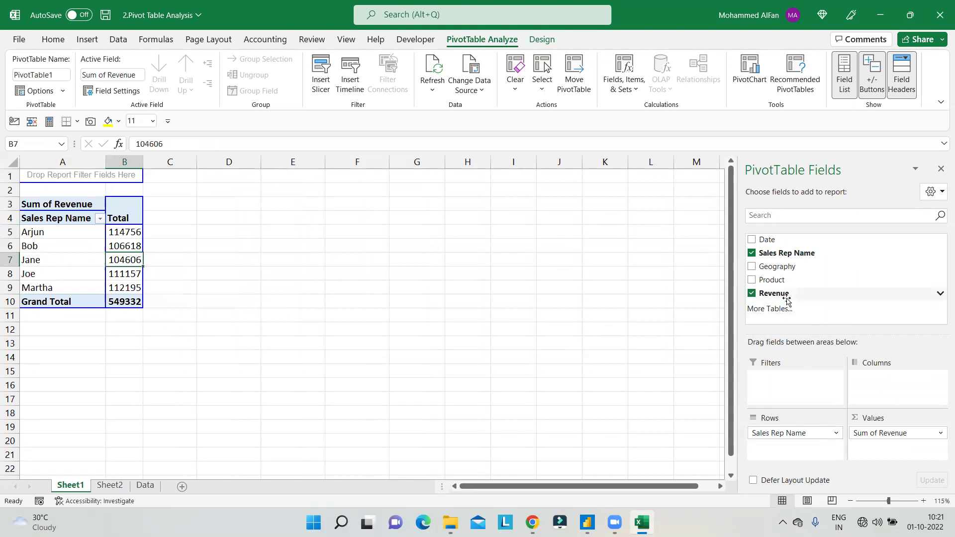
pyautogui.moveTo(786, 295); pyautogui.dragTo(883, 450)
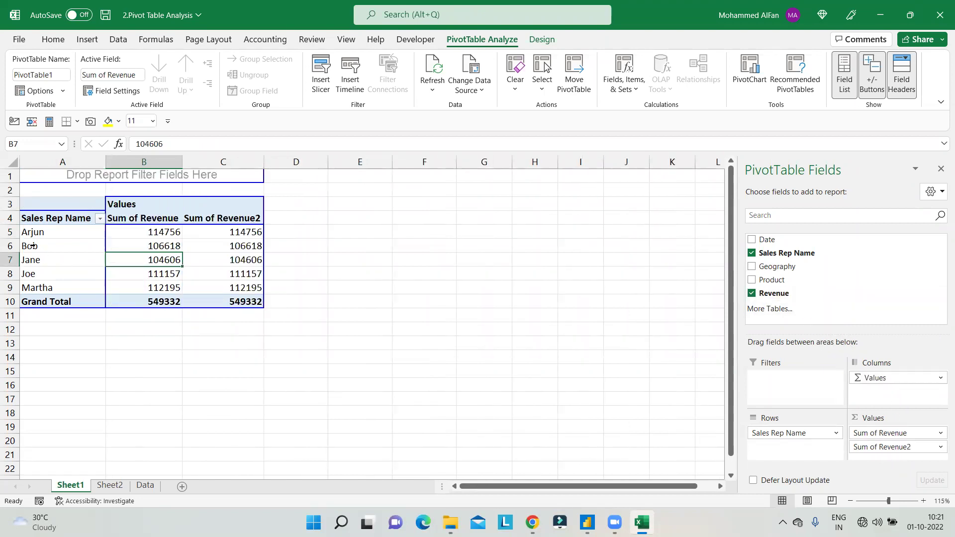
pyautogui.press('Up')
pyautogui.press('Up')
pyautogui.press('Right')
pyautogui.click(162, 230)
pyautogui.click(234, 232)
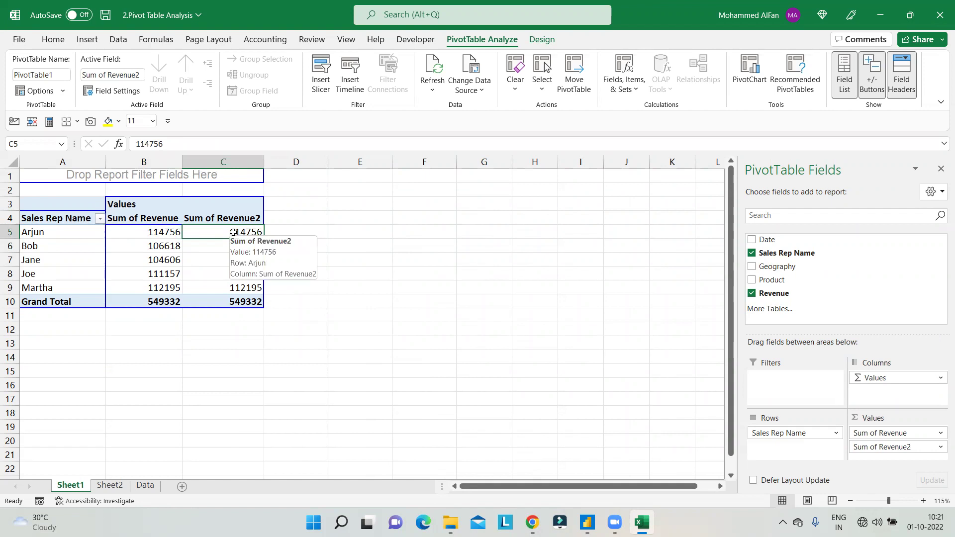
pyautogui.click(230, 217)
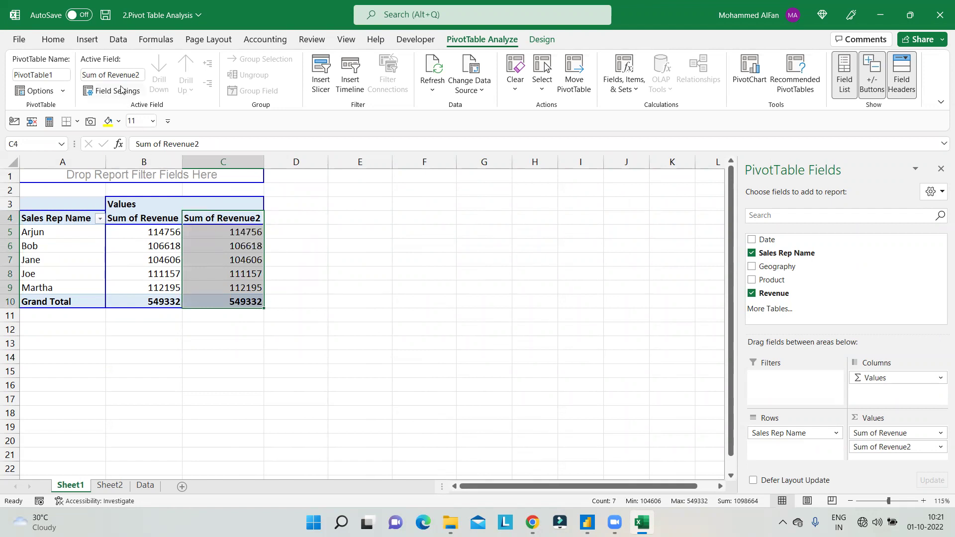
# - Try % of Grand Total on Sum of Revenue2, then undo back to plain sums
pyautogui.click(110, 75)
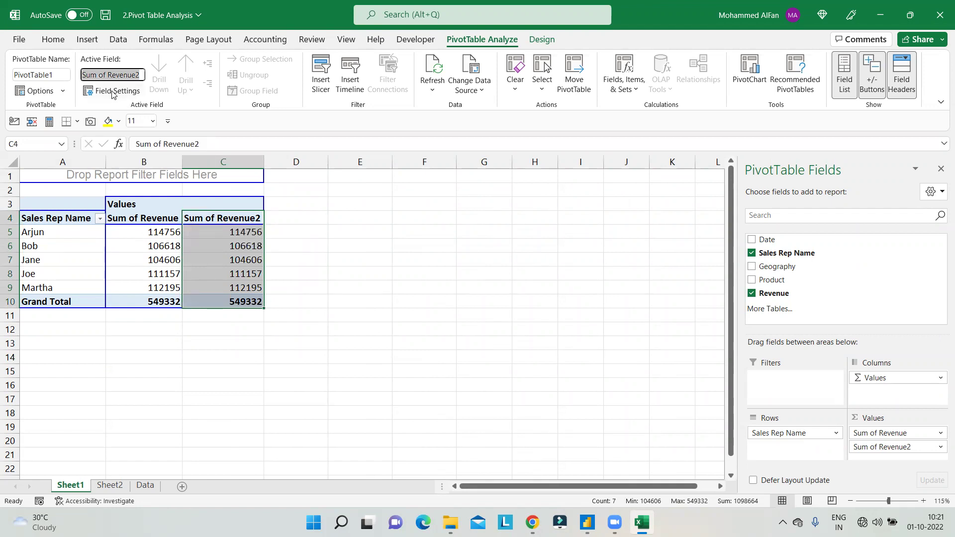
pyautogui.click(113, 91)
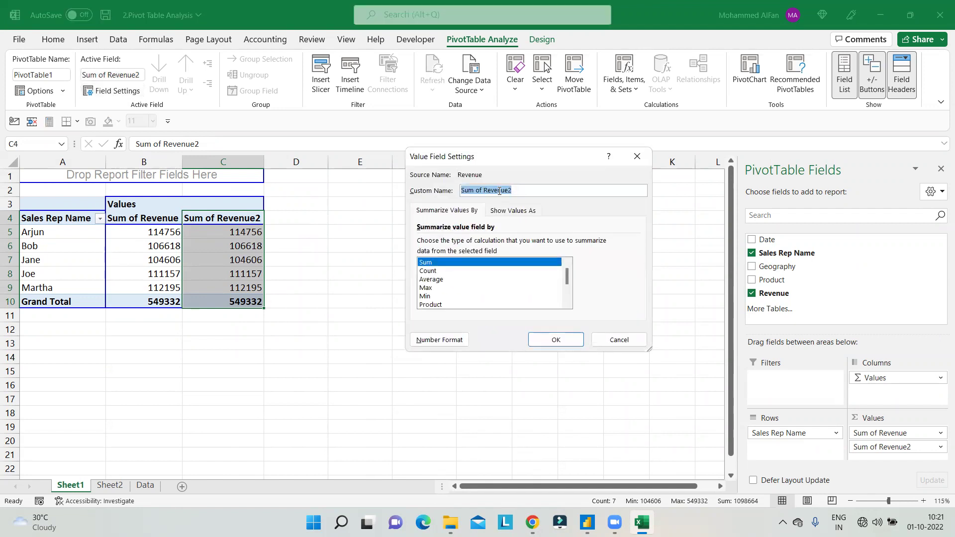
pyautogui.write('Pe')
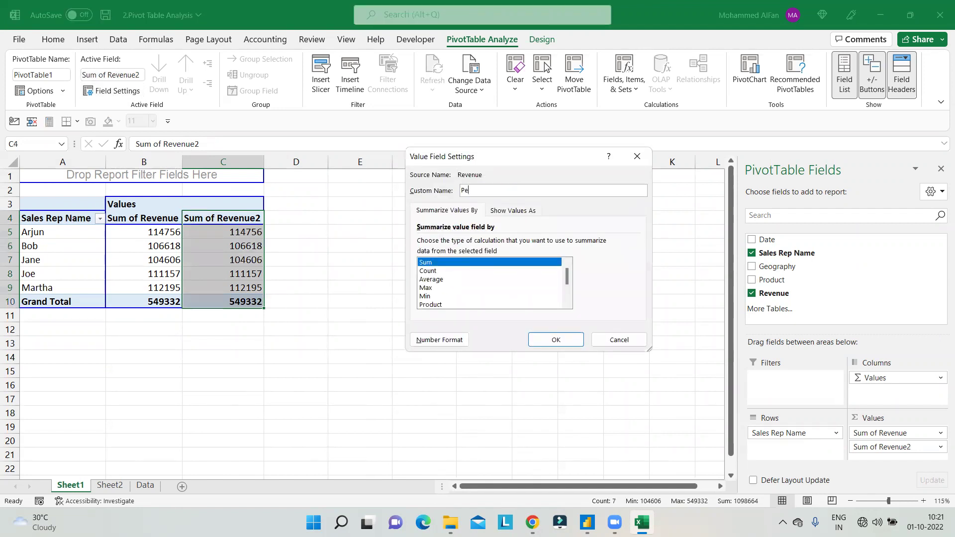
pyautogui.write('%')
pyautogui.click(521, 211)
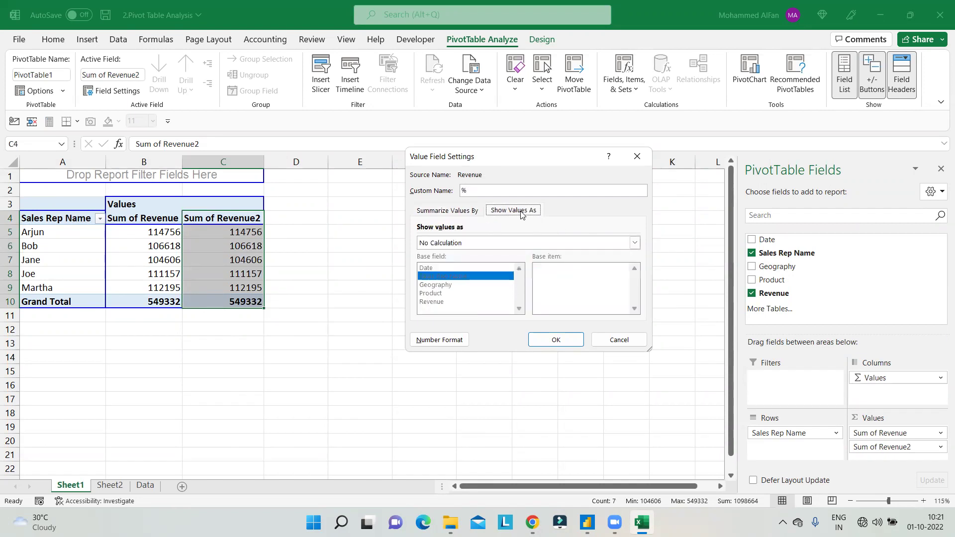
pyautogui.click(634, 244)
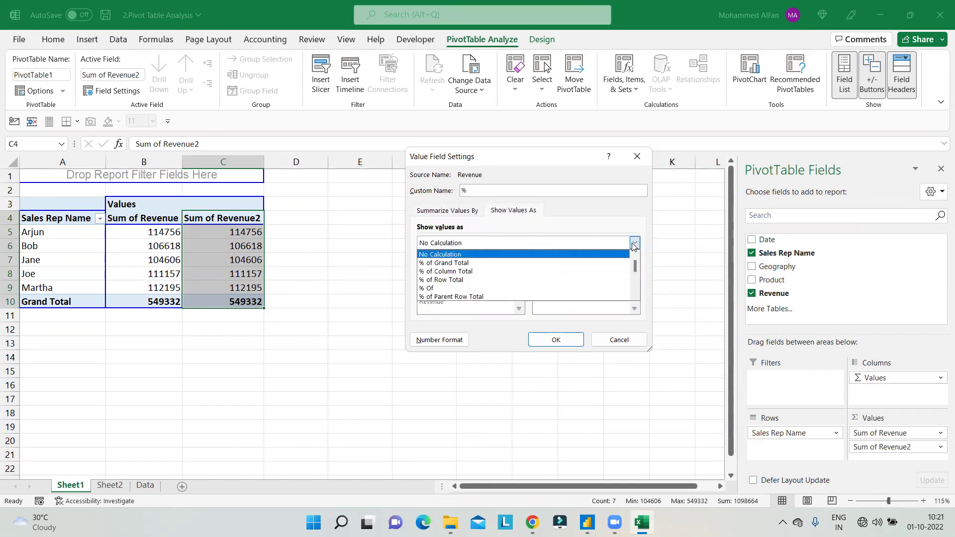
pyautogui.click(523, 264)
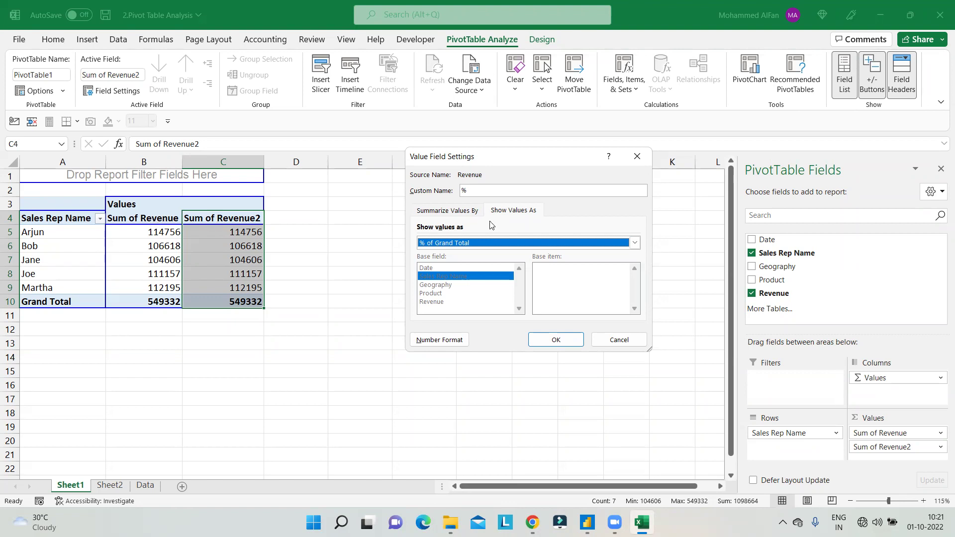
pyautogui.click(471, 191)
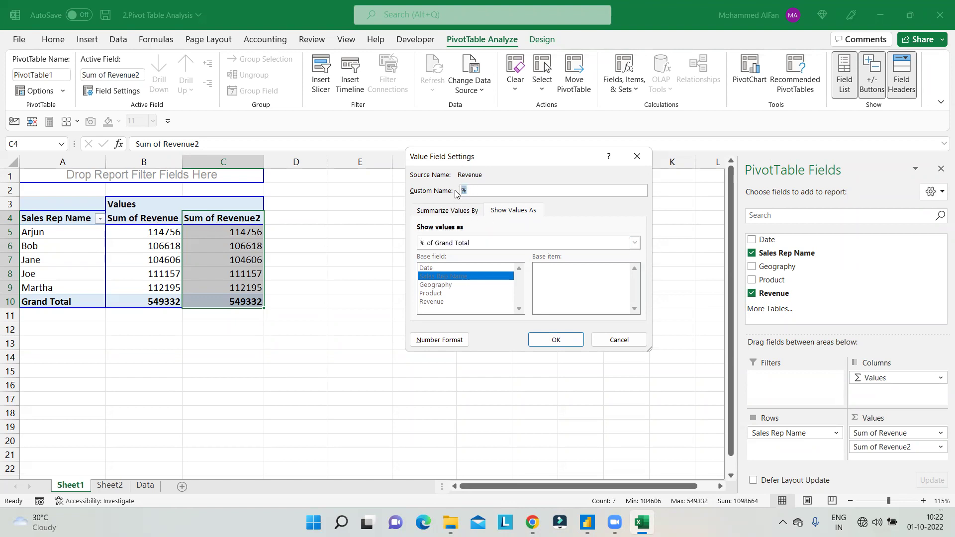
pyautogui.click(564, 340)
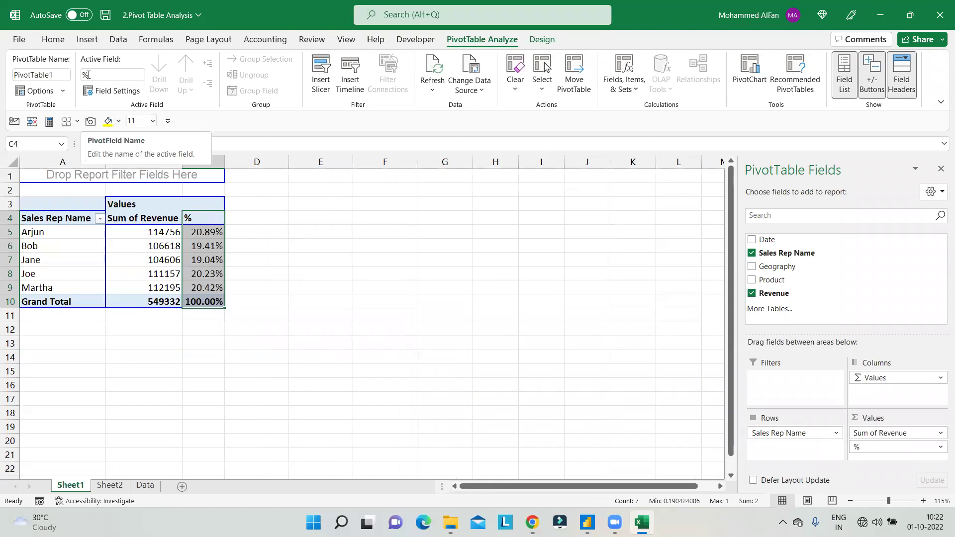
pyautogui.hotkey('ctrl', 'z')
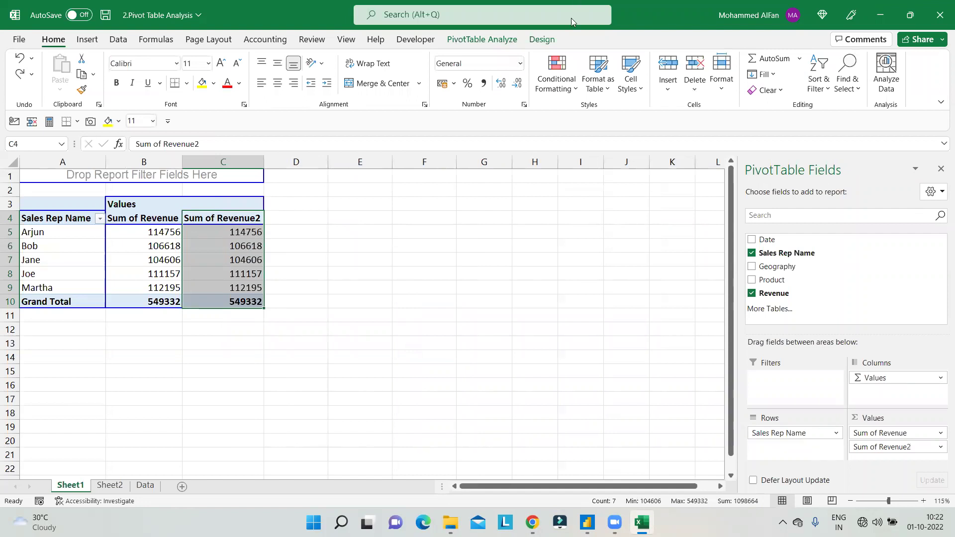
pyautogui.click(478, 39)
pyautogui.click(143, 74)
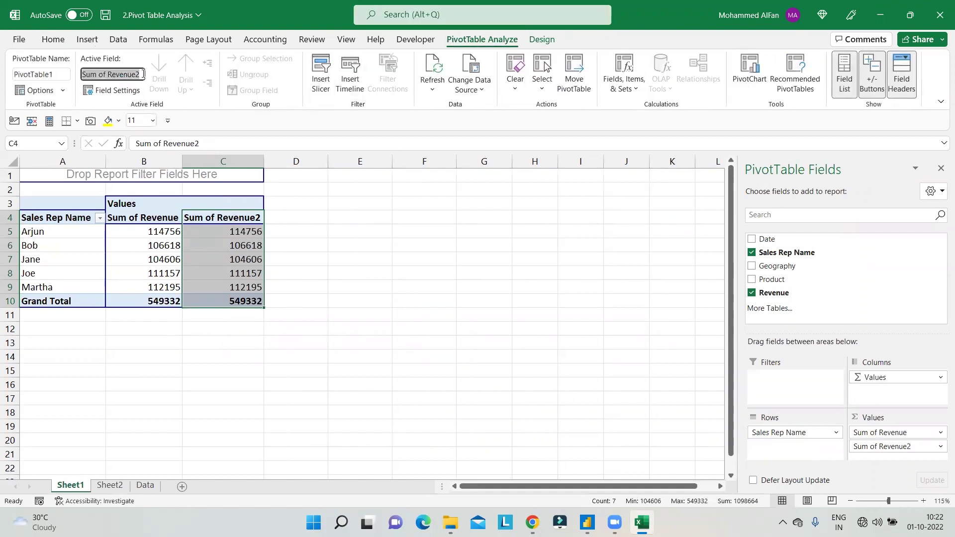
pyautogui.write('1')
pyautogui.press('Return')
pyautogui.click(113, 73)
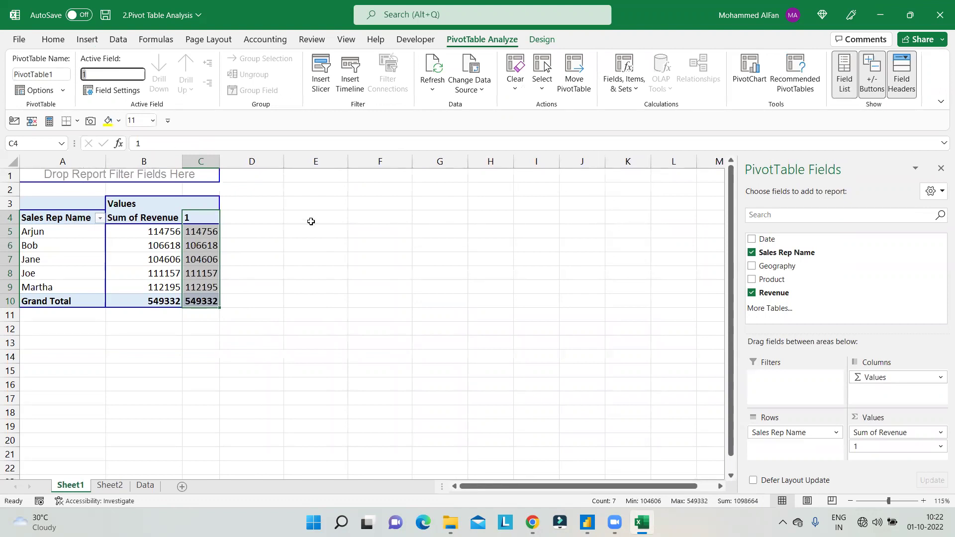
pyautogui.press('Escape')
pyautogui.click(205, 236)
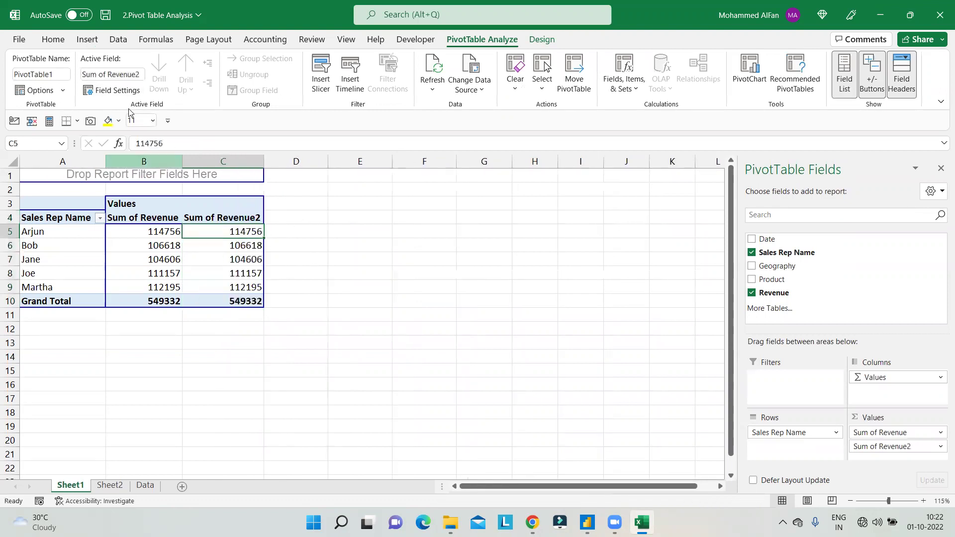
pyautogui.click(226, 219)
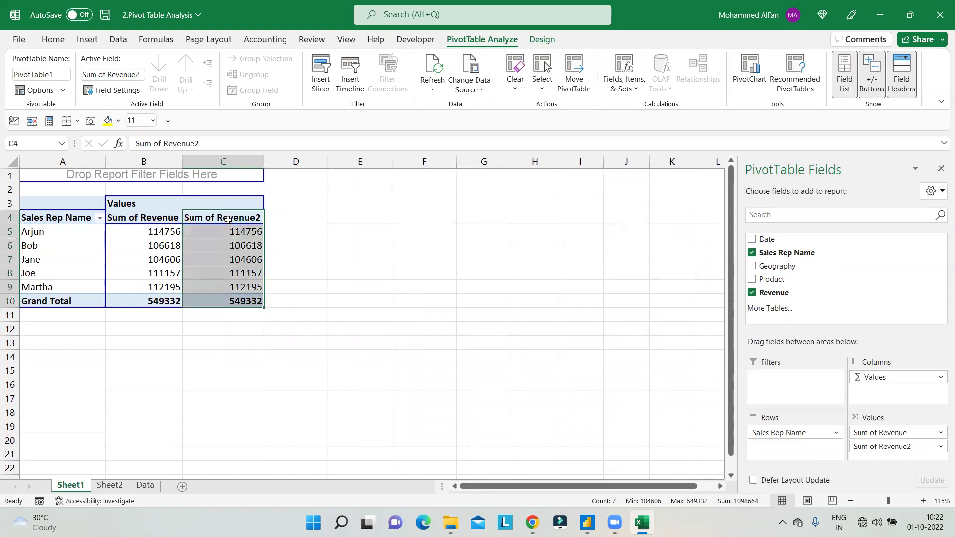
pyautogui.write('dd')
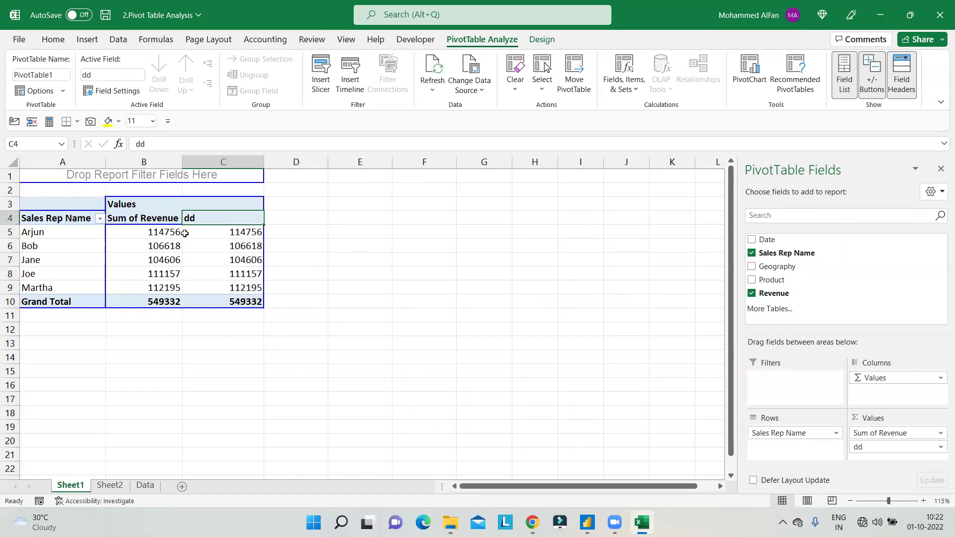
pyautogui.click(161, 221)
pyautogui.write('ss')
pyautogui.click(336, 272)
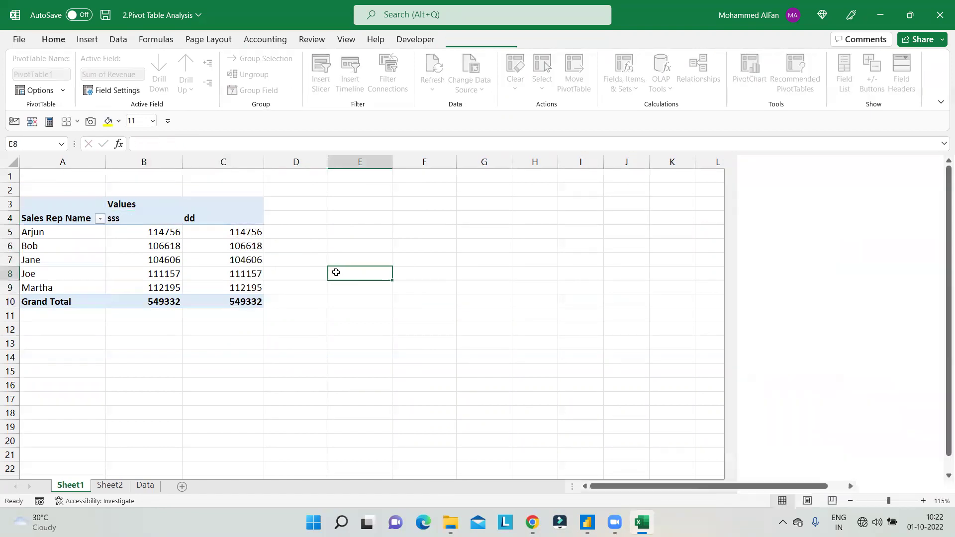
pyautogui.hotkey('ctrl', 'z')
pyautogui.hotkey('ctrl', 'z')
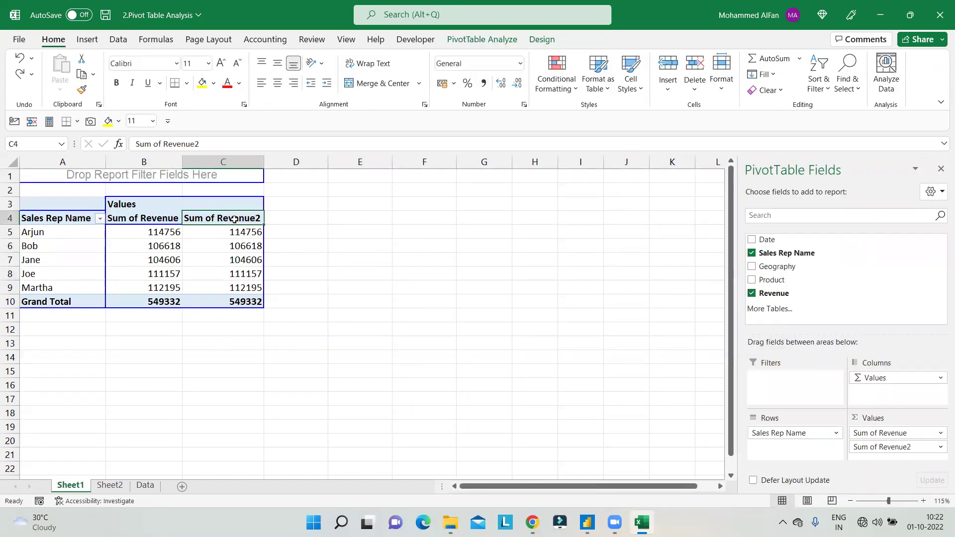
pyautogui.click(235, 244)
# - Drag Sum of Revenue2 out of Values, leaving a single Sum of Revenue column
pyautogui.click(491, 40)
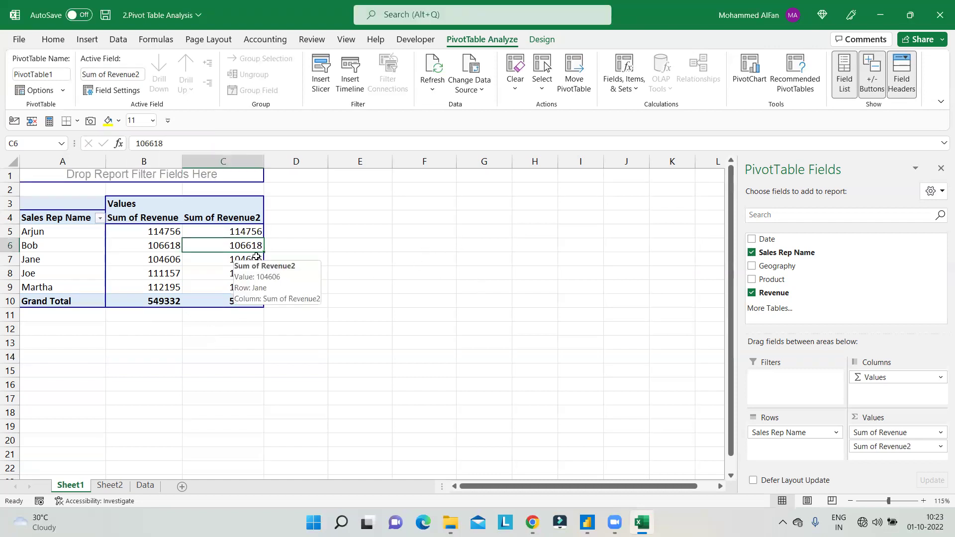
pyautogui.moveTo(876, 446); pyautogui.dragTo(804, 298)
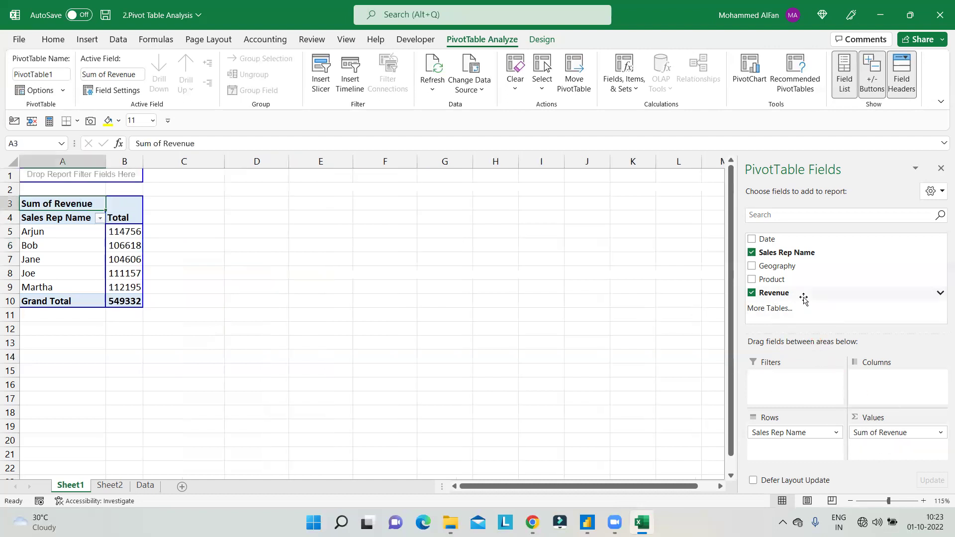
pyautogui.click(102, 273)
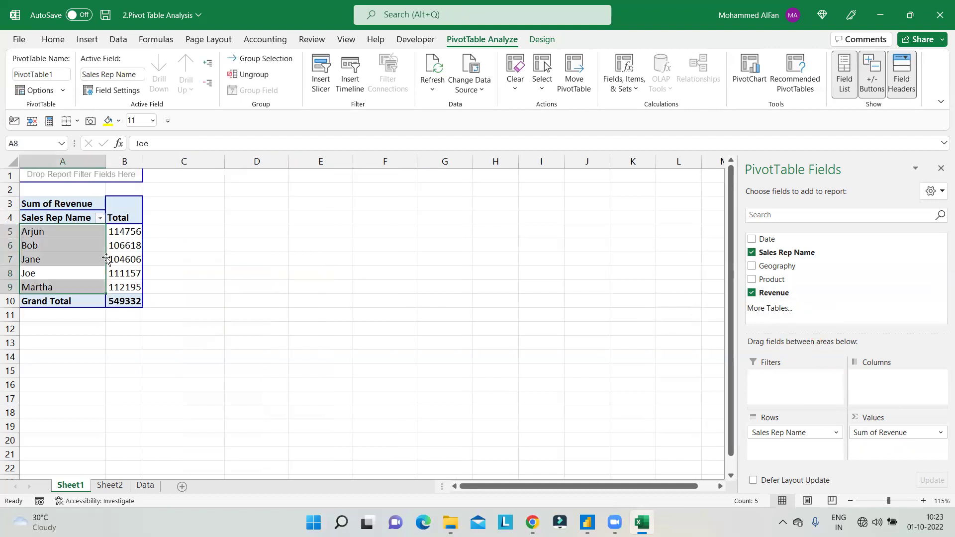
pyautogui.click(48, 245)
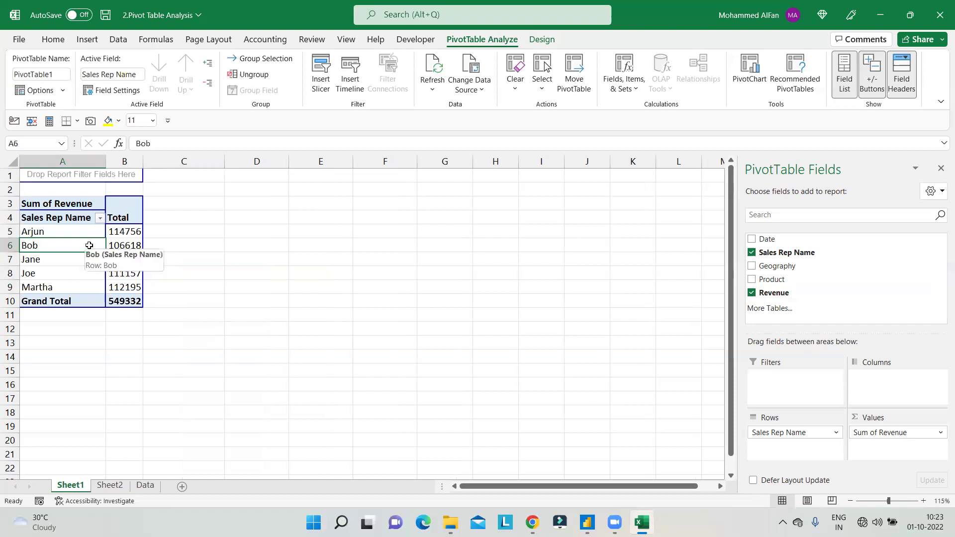
pyautogui.moveTo(40, 232); pyautogui.dragTo(125, 287)
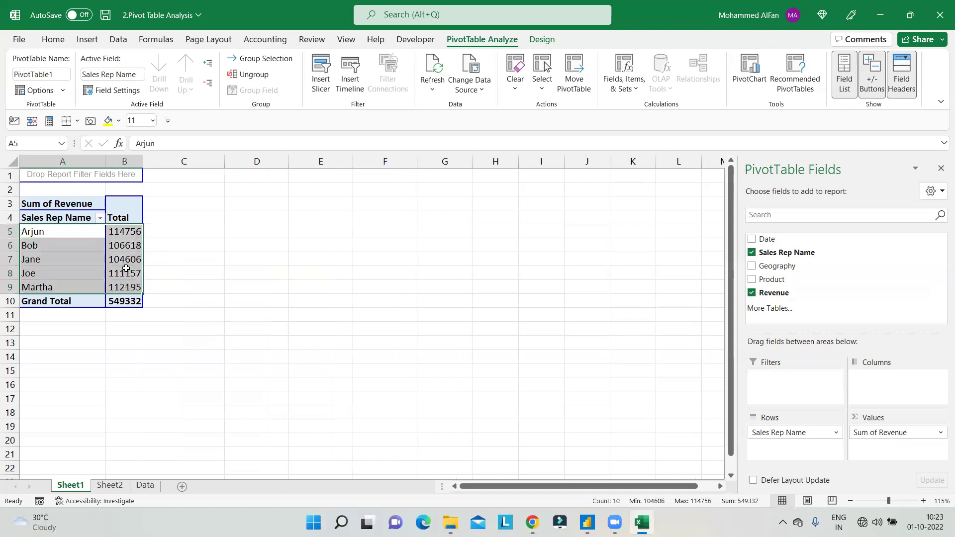
pyautogui.click(122, 260)
pyautogui.click(52, 260)
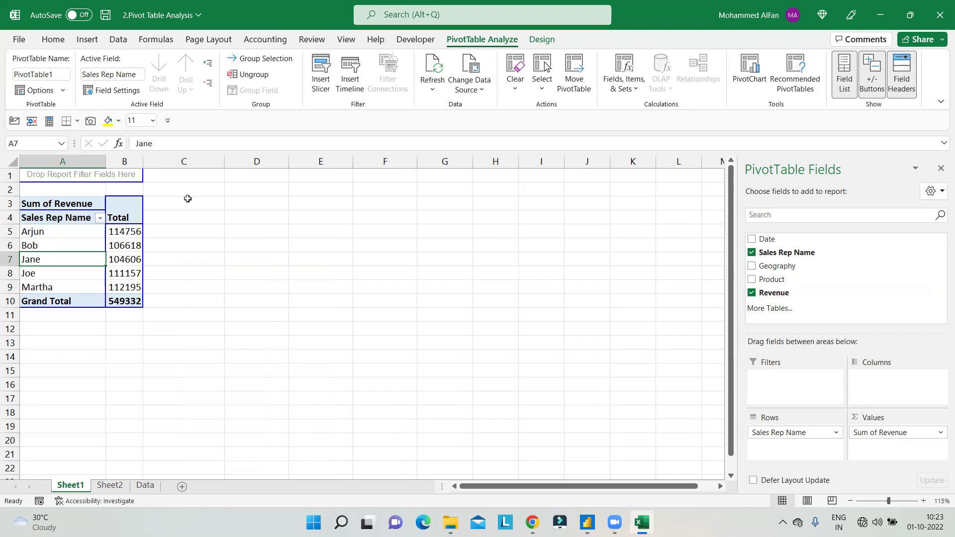
pyautogui.moveTo(48, 232); pyautogui.dragTo(47, 256)
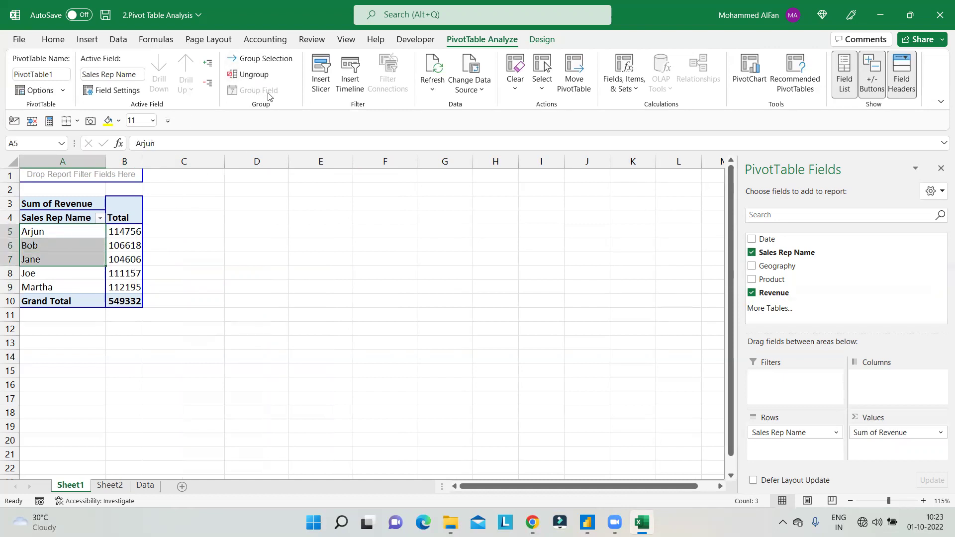
pyautogui.click(258, 60)
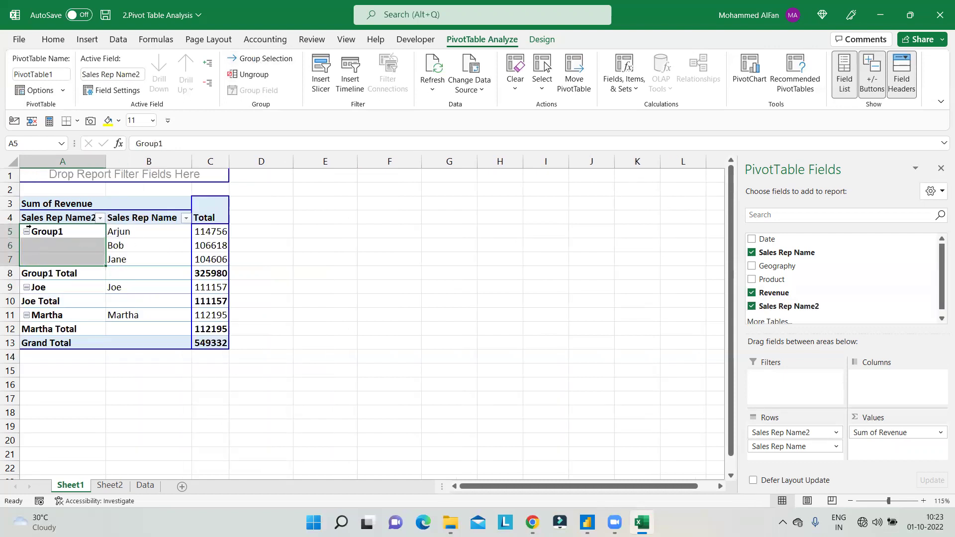
pyautogui.click(253, 76)
pyautogui.click(229, 230)
pyautogui.moveTo(44, 233); pyautogui.dragTo(46, 259)
pyautogui.click(256, 60)
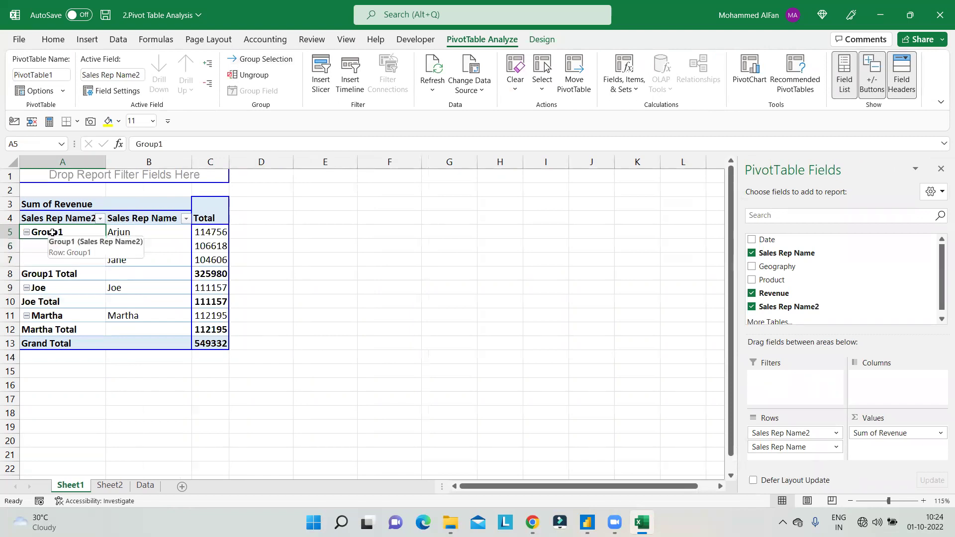
pyautogui.press('F2')
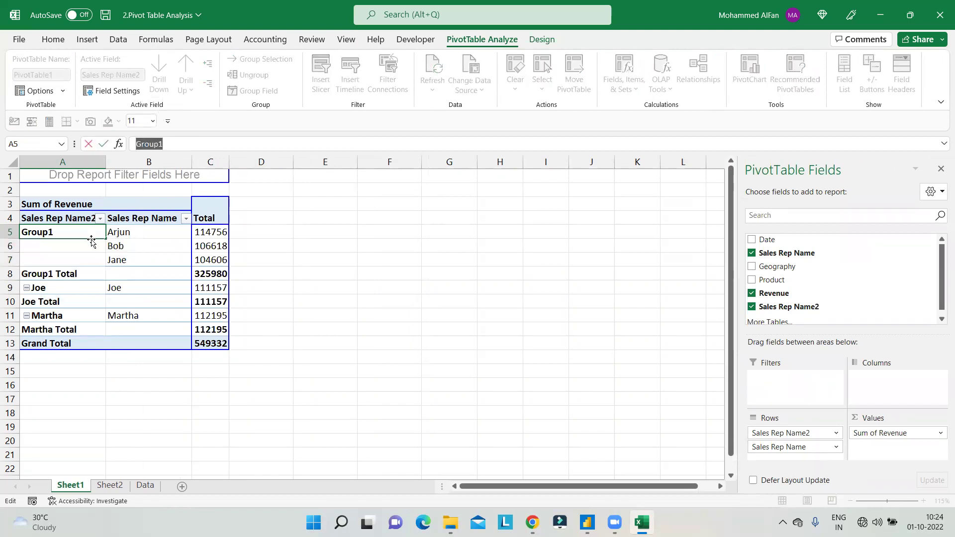
pyautogui.press('Escape')
pyautogui.hotkey('ctrl', 'z')
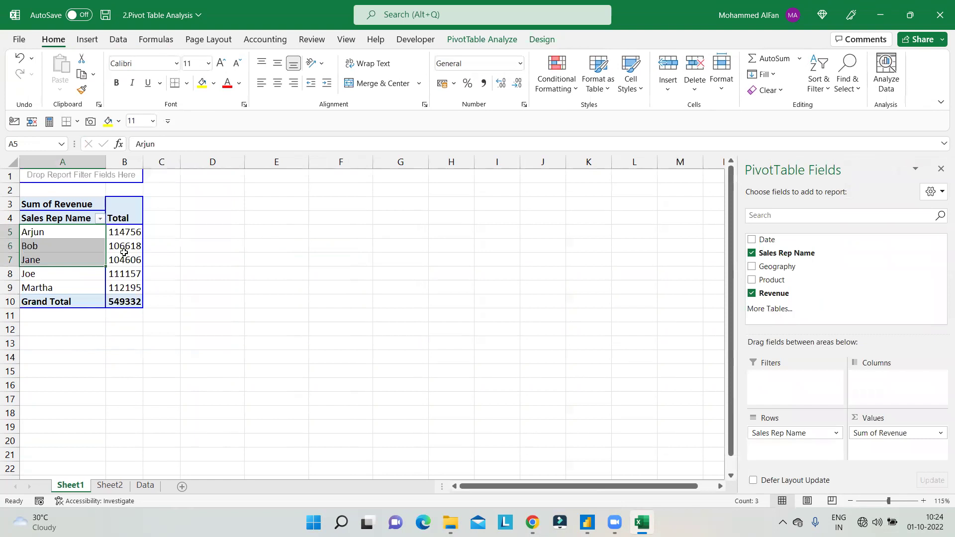
pyautogui.moveTo(60, 247); pyautogui.dragTo(60, 275)
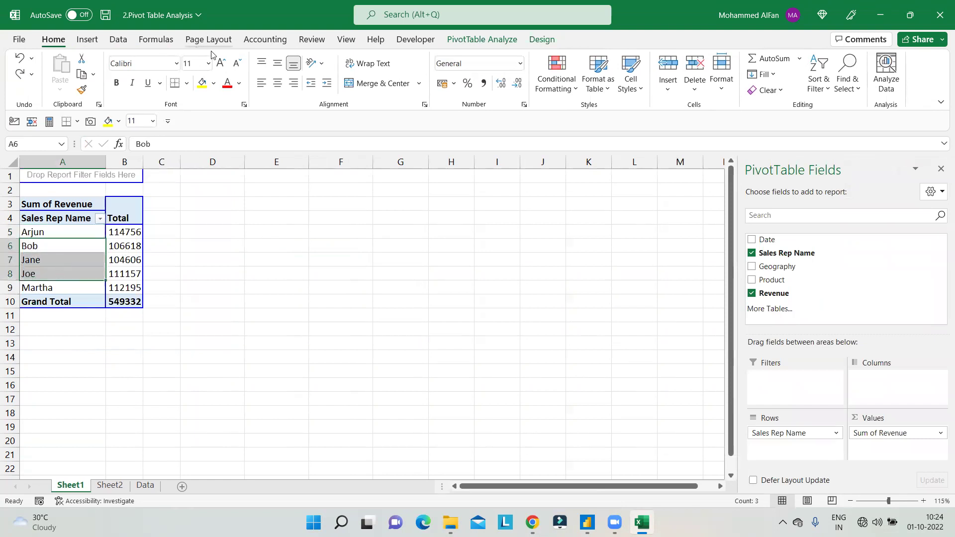
pyautogui.click(481, 39)
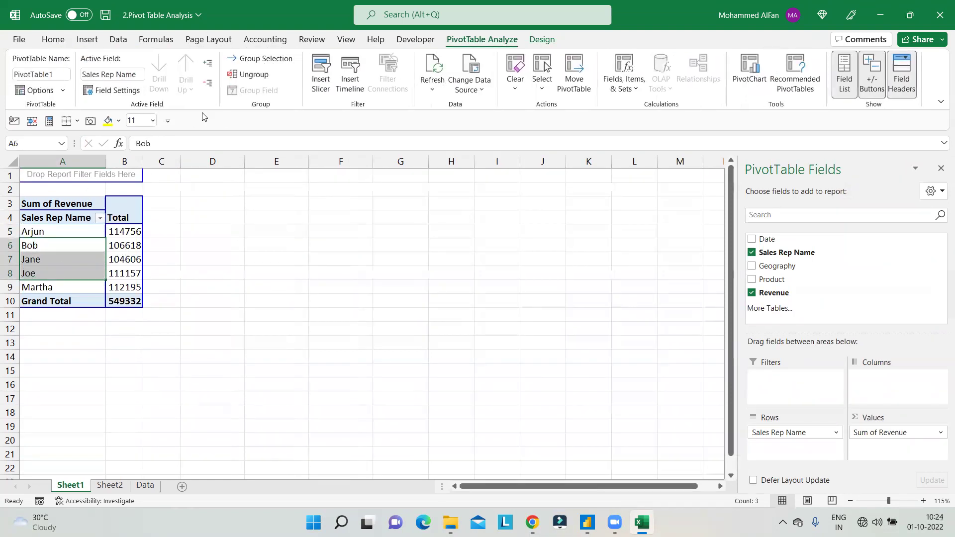
pyautogui.click(82, 237)
pyautogui.click(132, 235)
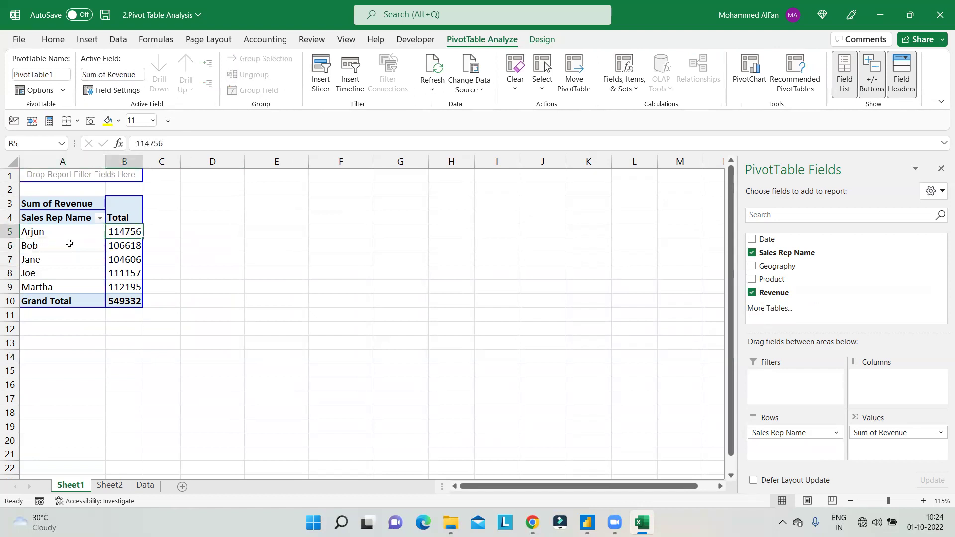
pyautogui.click(70, 244)
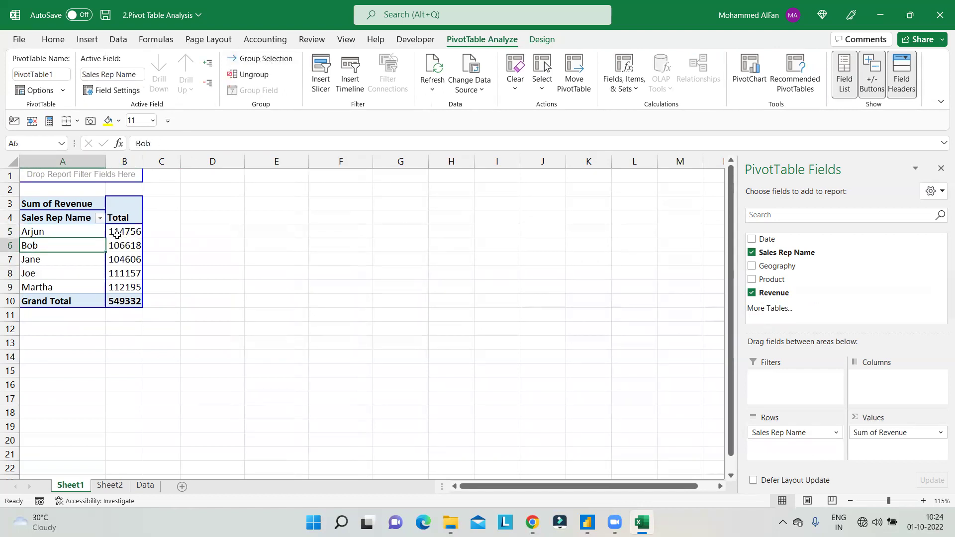
pyautogui.moveTo(63, 234); pyautogui.dragTo(67, 269)
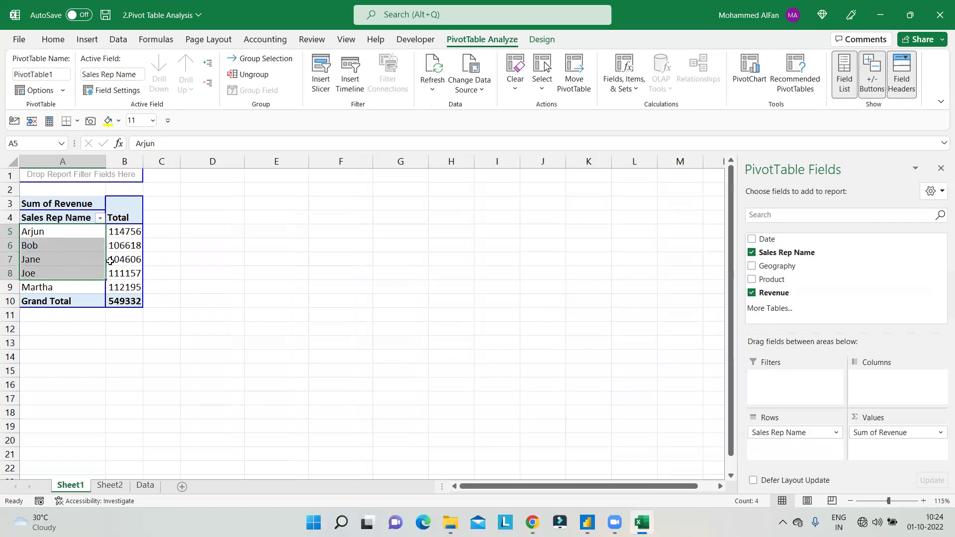
pyautogui.click(126, 258)
pyautogui.click(204, 218)
pyautogui.click(92, 258)
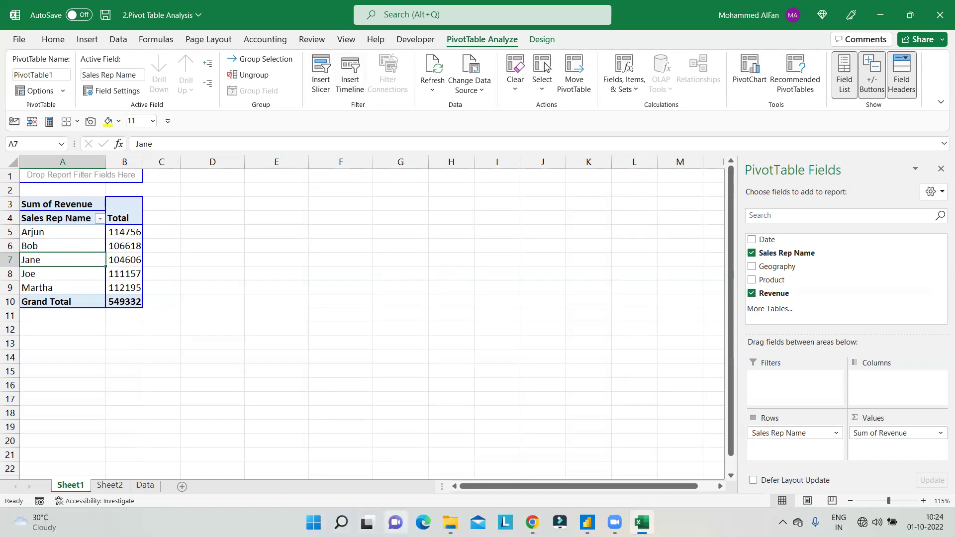
pyautogui.click(340, 522)
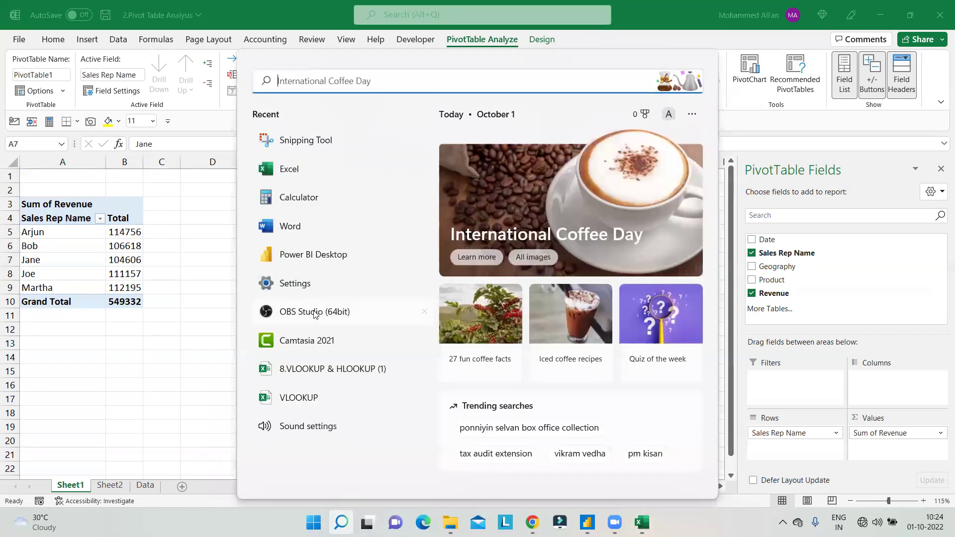
pyautogui.write('mis')
pyautogui.press('Escape')
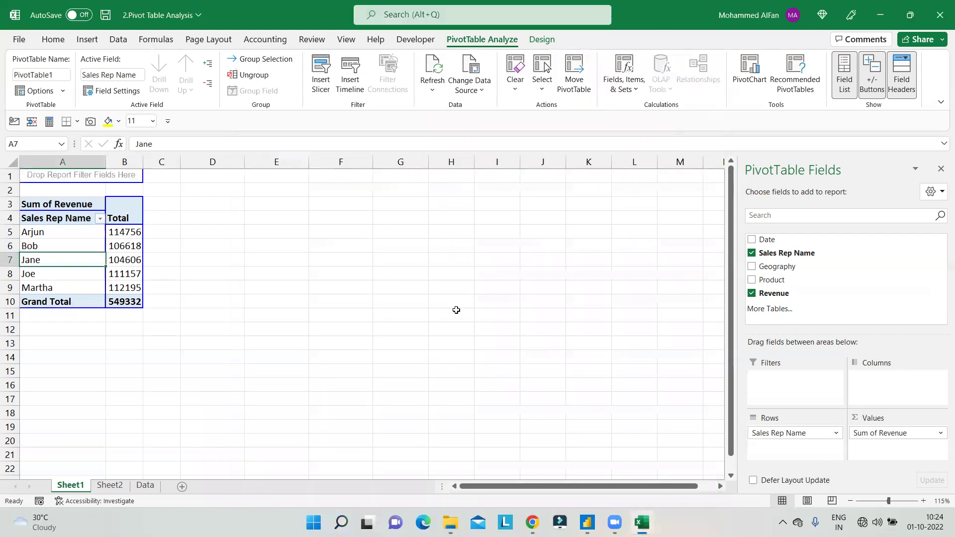
pyautogui.click(456, 314)
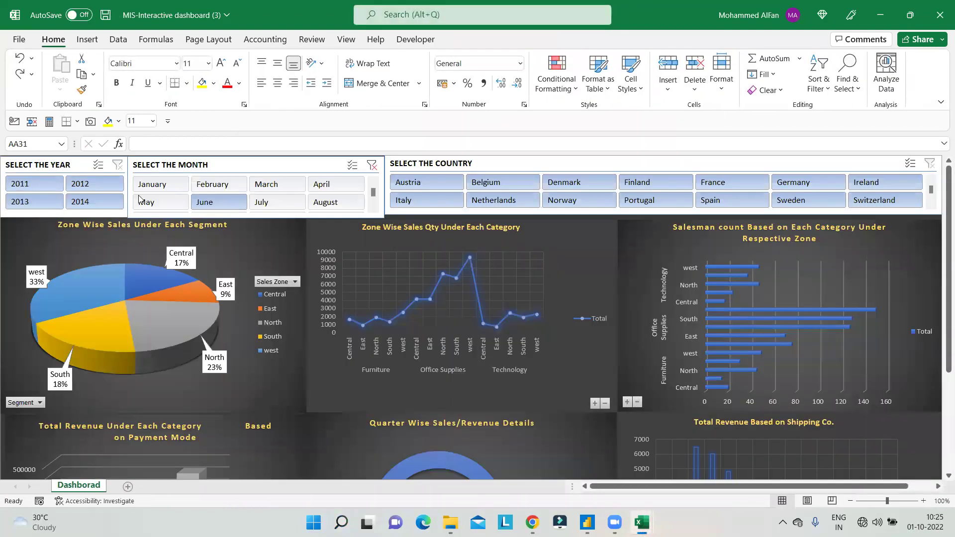
pyautogui.moveTo(275, 167)
pyautogui.mouseDown()
pyautogui.moveTo(443, 250)
pyautogui.moveTo(279, 165)
pyautogui.mouseUp()
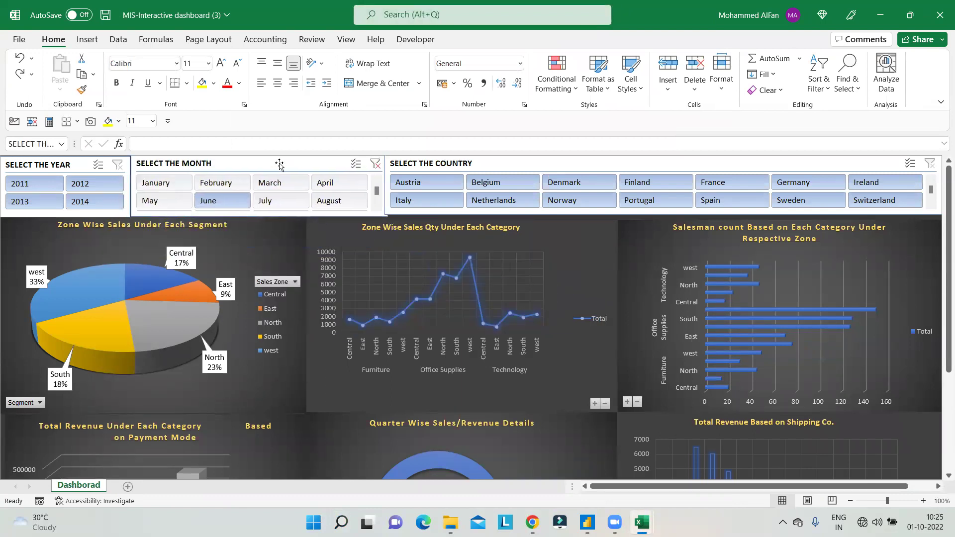
pyautogui.click(329, 184)
pyautogui.click(238, 188)
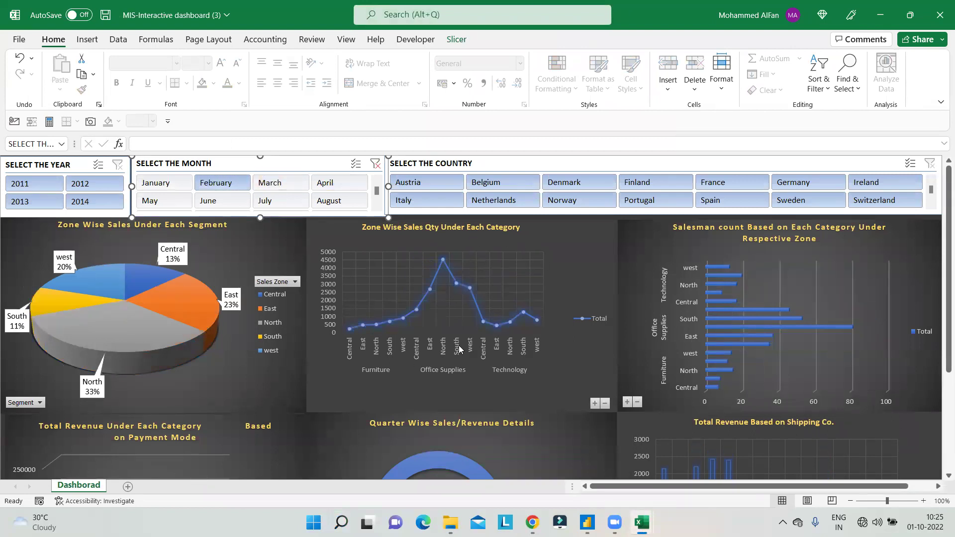
pyautogui.click(940, 15)
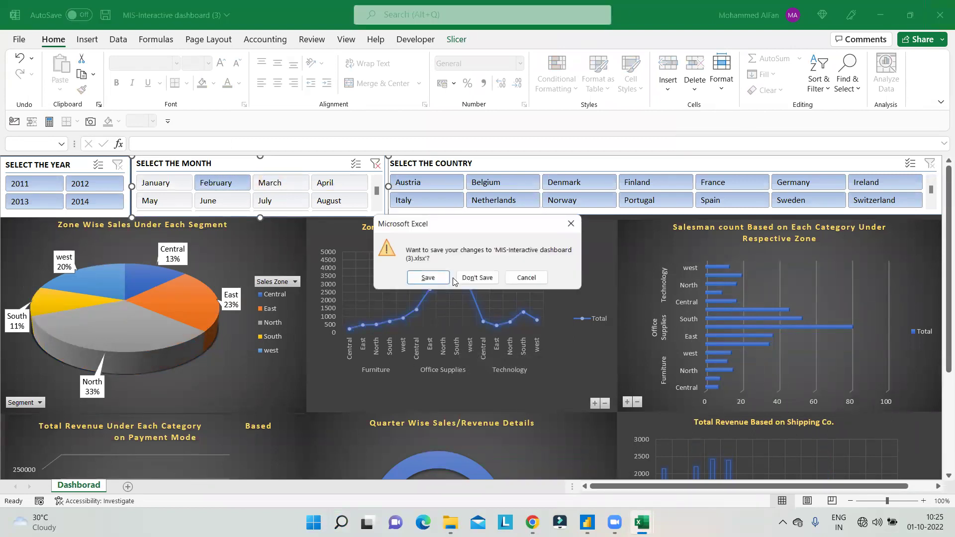
pyautogui.click(478, 278)
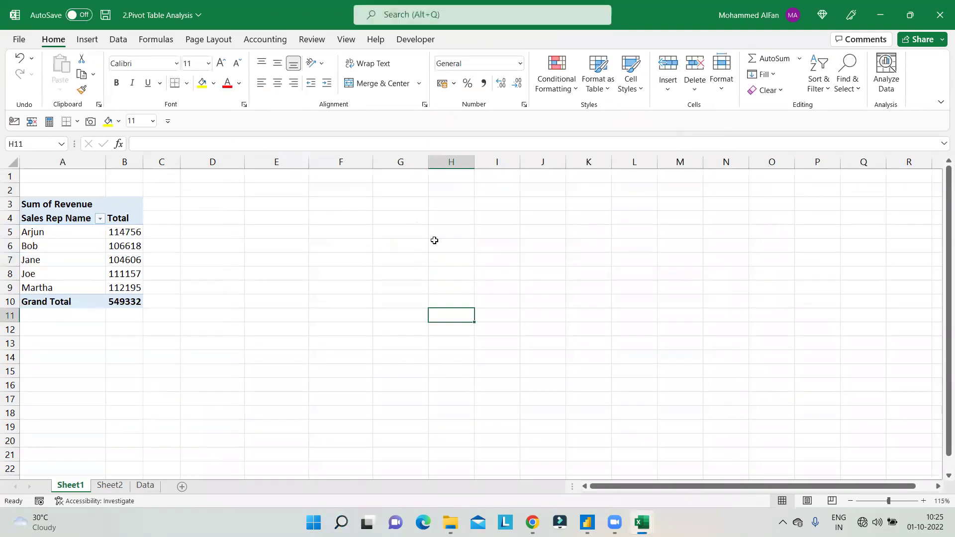
# - Enter the heading 'Slicer & Time Line' in cell A2 of Sheet2
pyautogui.click(143, 486)
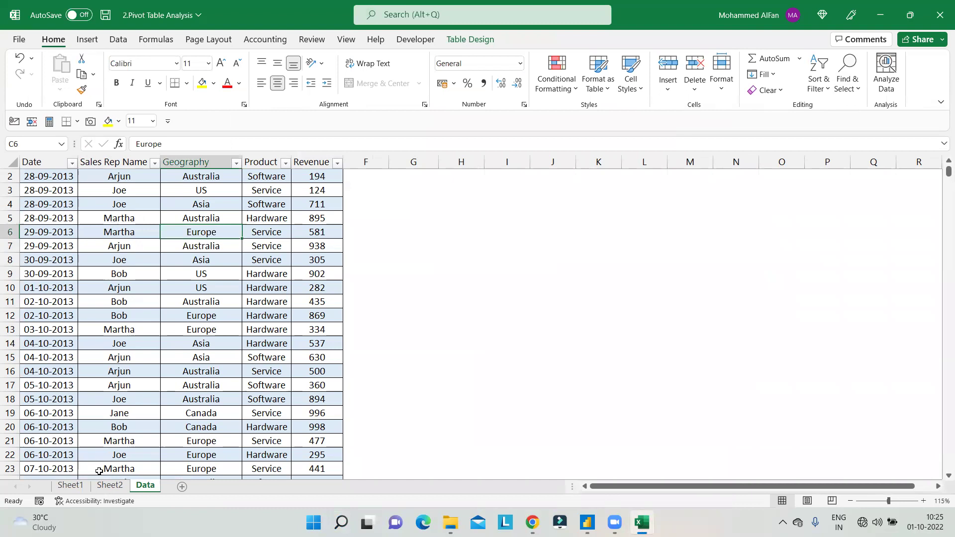
pyautogui.click(103, 488)
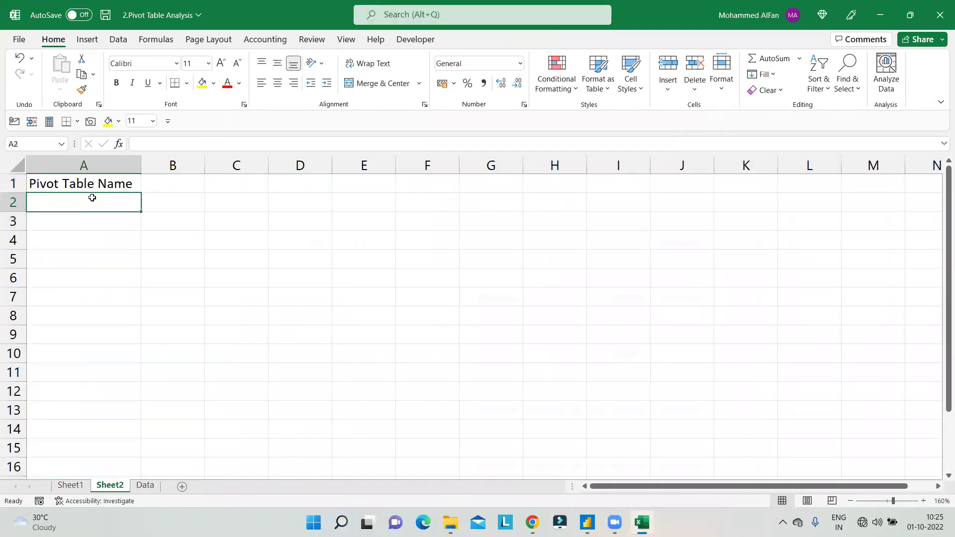
pyautogui.write('Slicer')
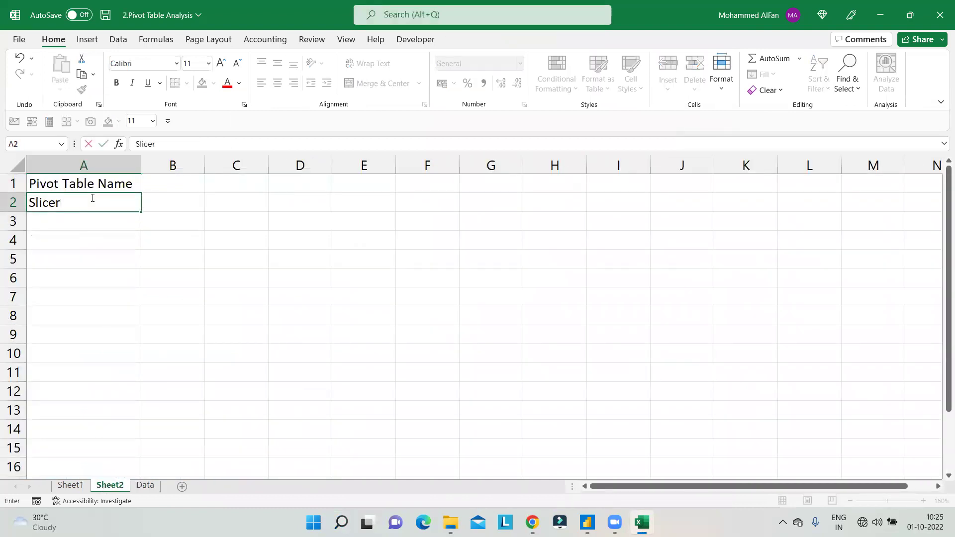
pyautogui.write(' & Time Line')
pyautogui.press('Return')
# - On Sheet1, select a revenue total in the old pivot and show the PivotTable Analyze commands
pyautogui.click(60, 488)
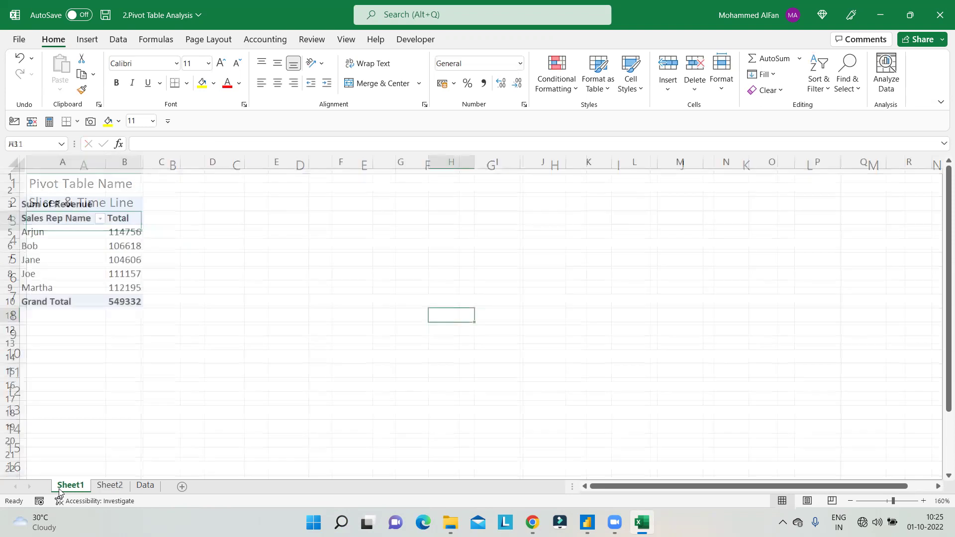
pyautogui.click(113, 324)
pyautogui.click(125, 274)
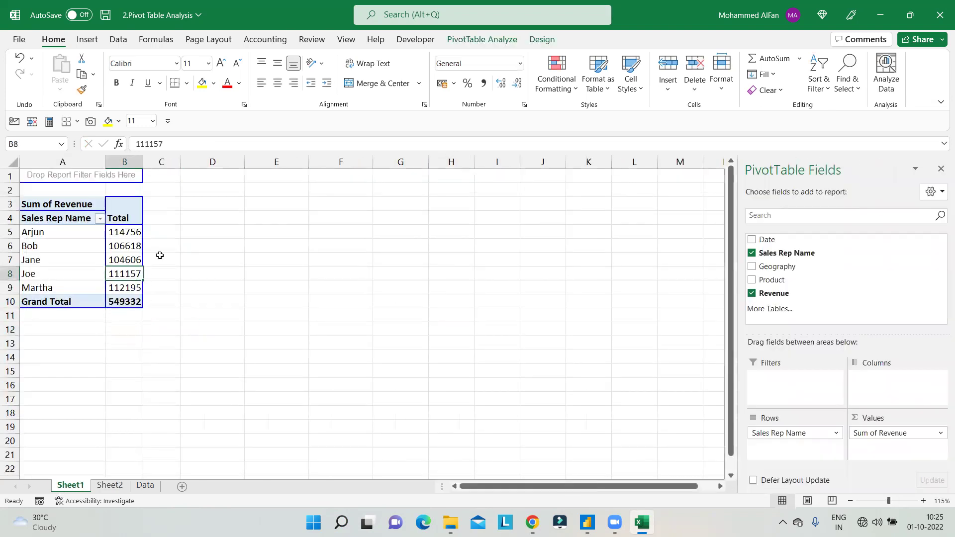
pyautogui.click(498, 39)
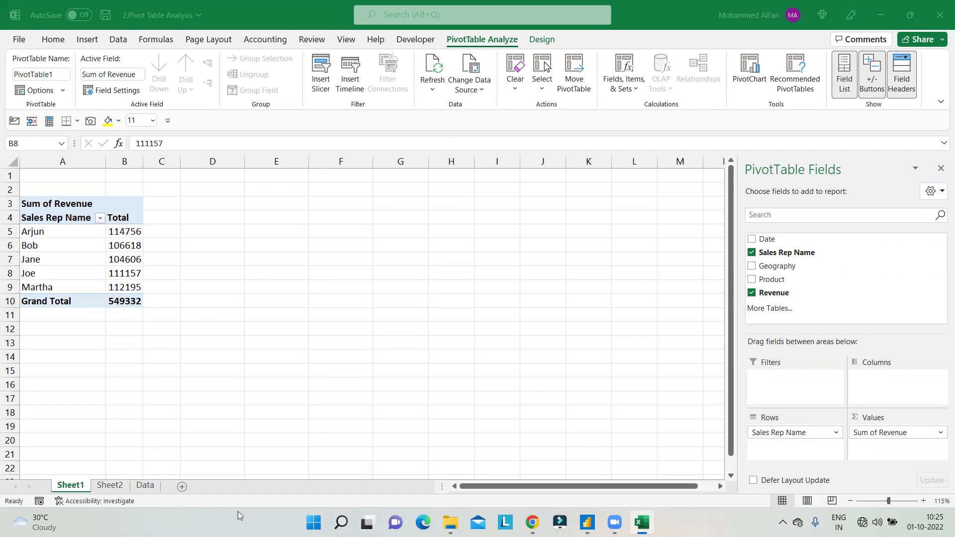
# - Check a rep's row on the Data sheet, then return to Sheet1's pivot table
pyautogui.click(145, 486)
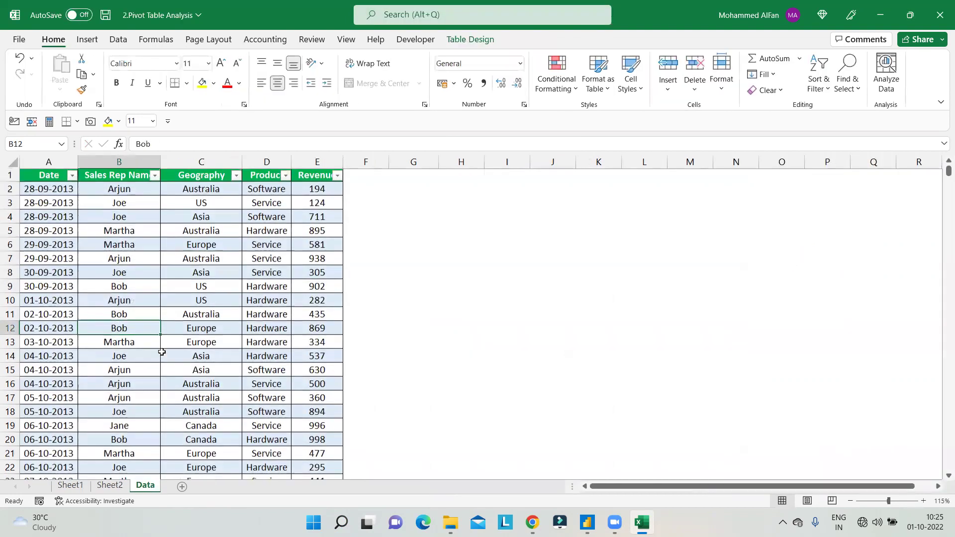
pyautogui.click(133, 262)
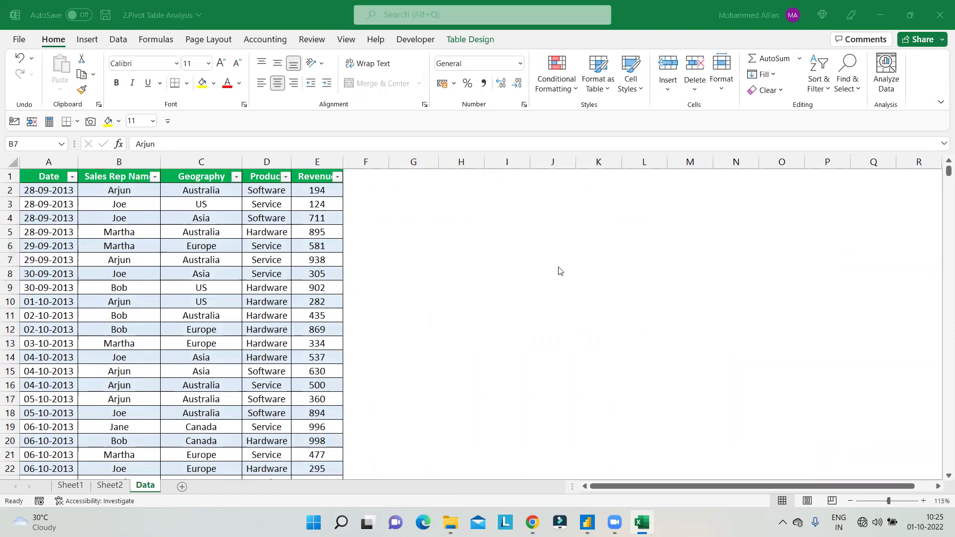
pyautogui.click(675, 1)
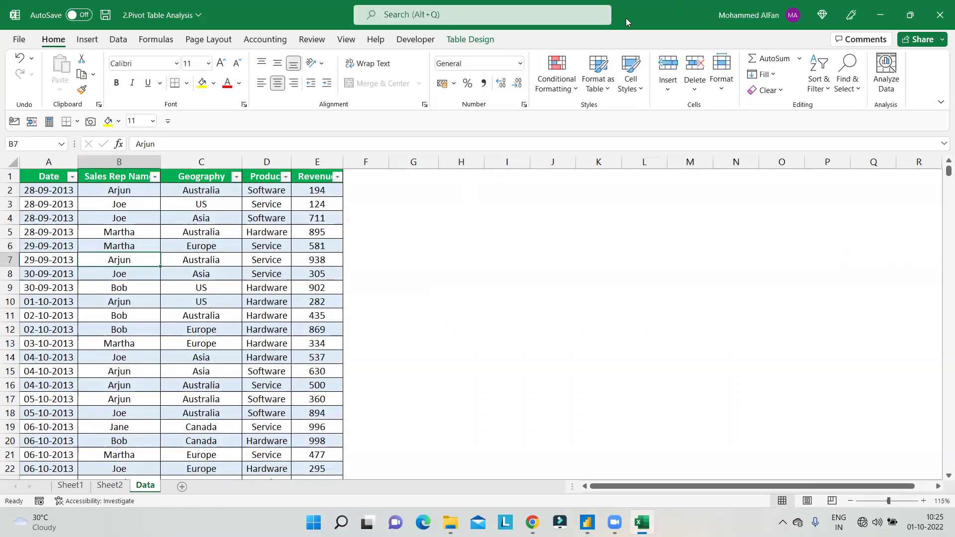
pyautogui.click(74, 487)
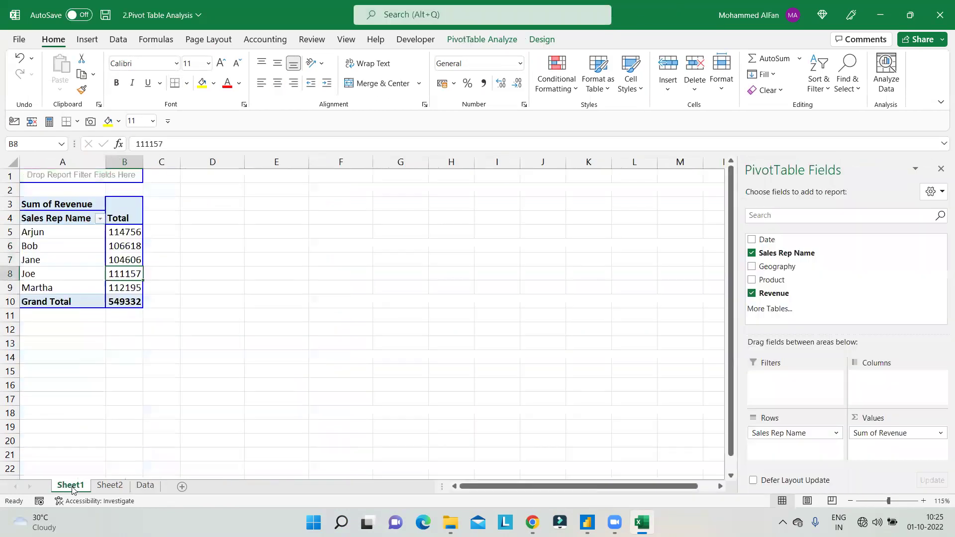
pyautogui.click(101, 487)
pyautogui.click(70, 486)
# - Delete Sheet1 with its old revenue pivot, then select a cell in the Data sheet's table
pyautogui.rightClick(70, 486)
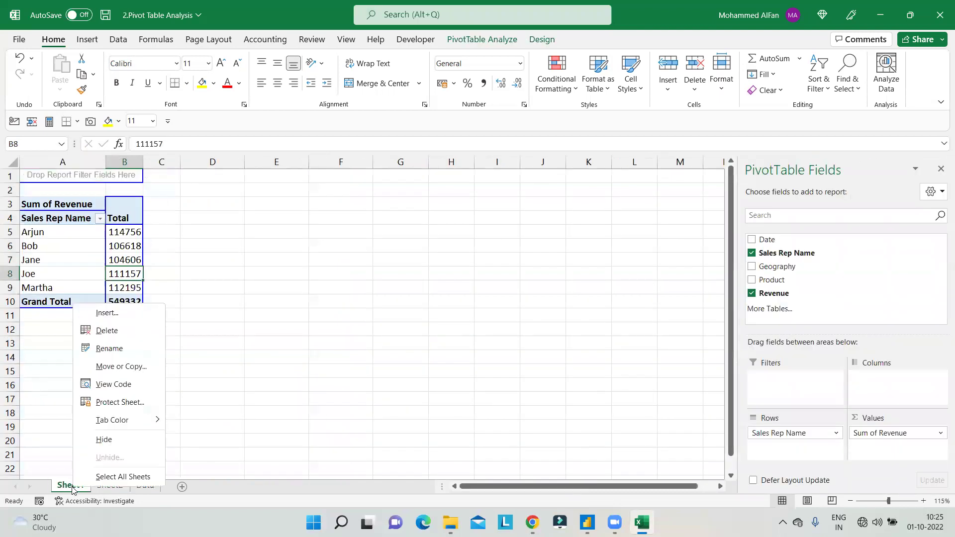
pyautogui.click(102, 331)
pyautogui.click(458, 294)
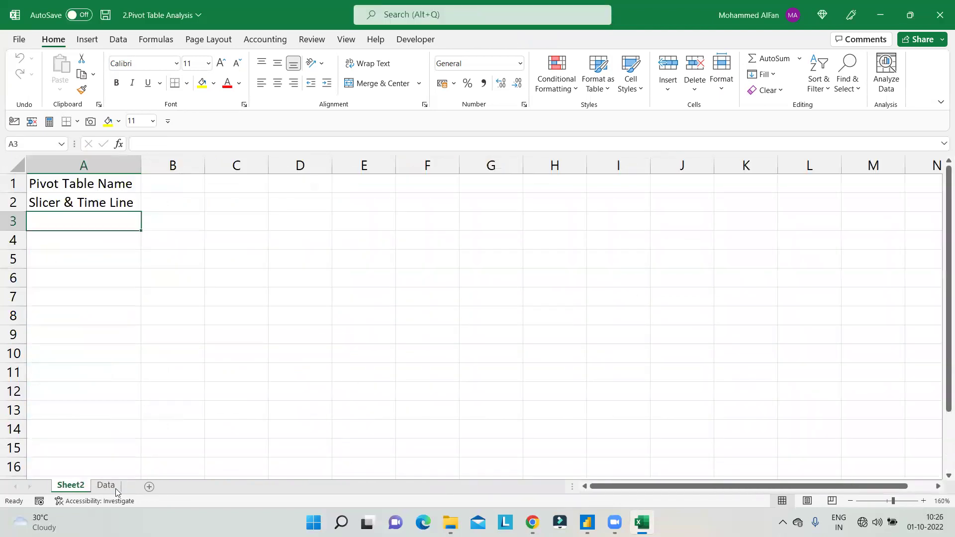
pyautogui.click(105, 486)
pyautogui.click(208, 287)
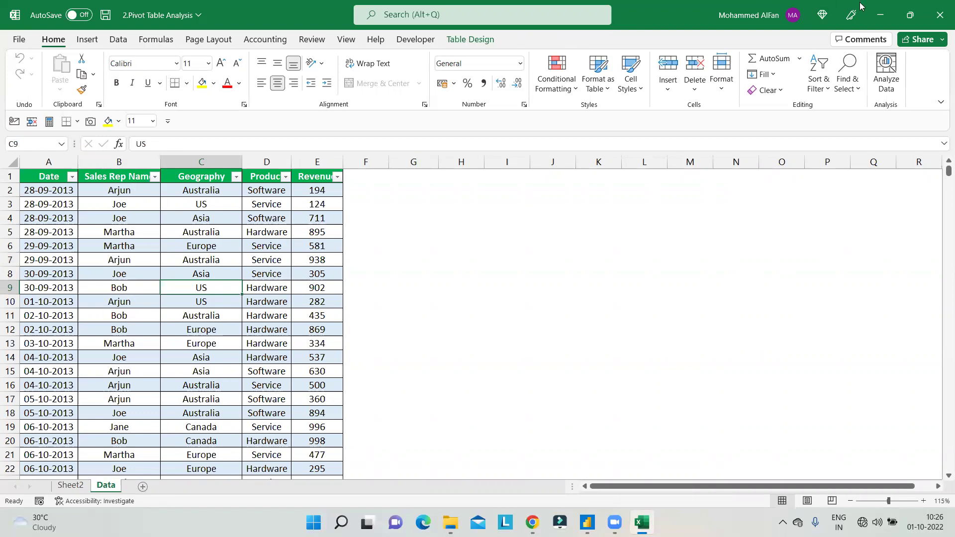
# - Turn off banded rows and convert the sales table to a normal range
pyautogui.click(470, 39)
pyautogui.click(204, 271)
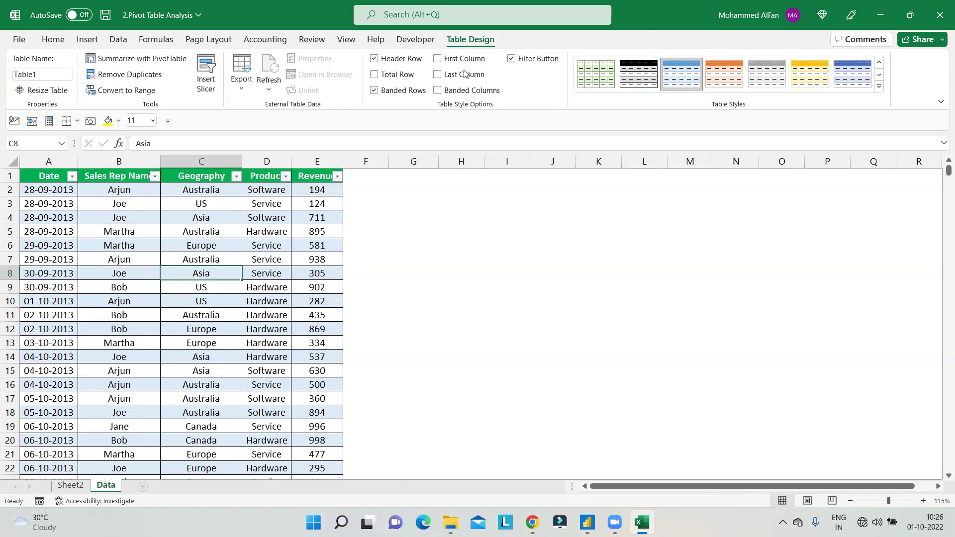
pyautogui.click(374, 90)
pyautogui.click(130, 90)
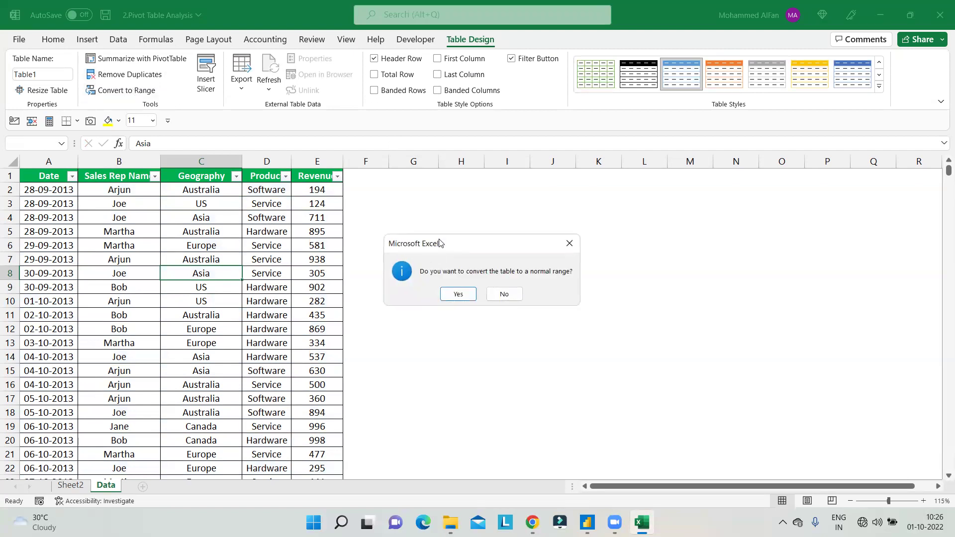
pyautogui.click(481, 187)
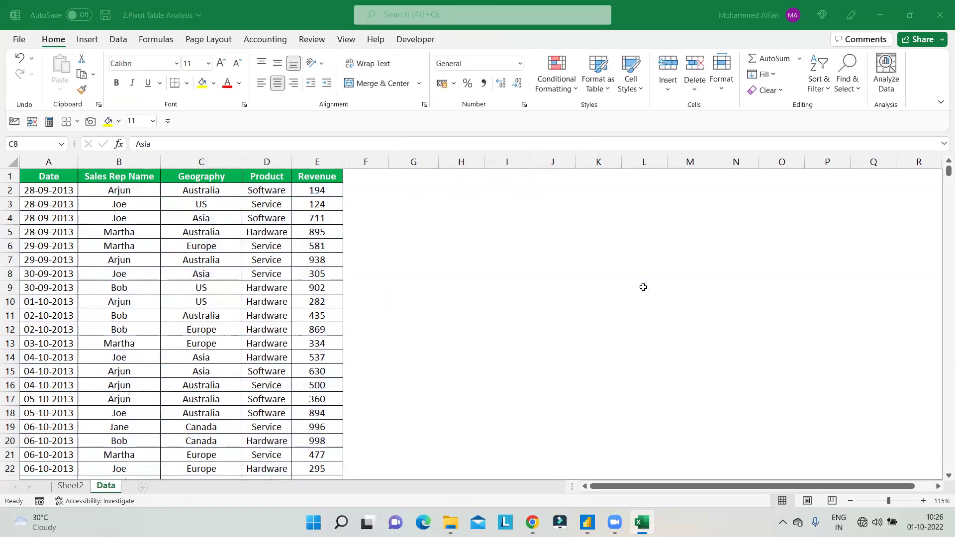
# - Select the range A1:E1000 and start a new PivotTable from it
pyautogui.click(46, 179)
pyautogui.hotkey('shift', 'Right')
pyautogui.hotkey('ctrl', 'q')
pyautogui.write('`')
pyautogui.press('Escape')
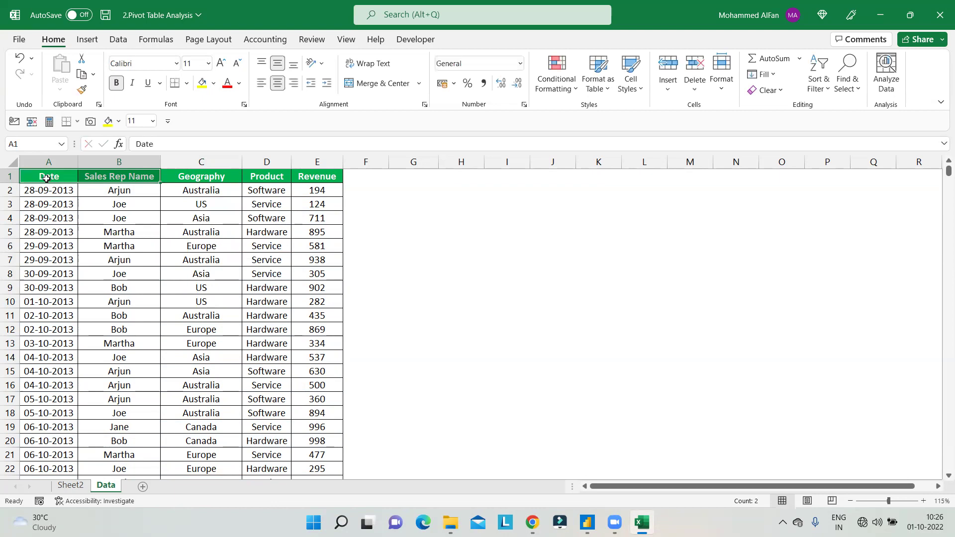
pyautogui.hotkey('ctrl', 'shift', 'Right')
pyautogui.hotkey('ctrl', 'shift', 'Down')
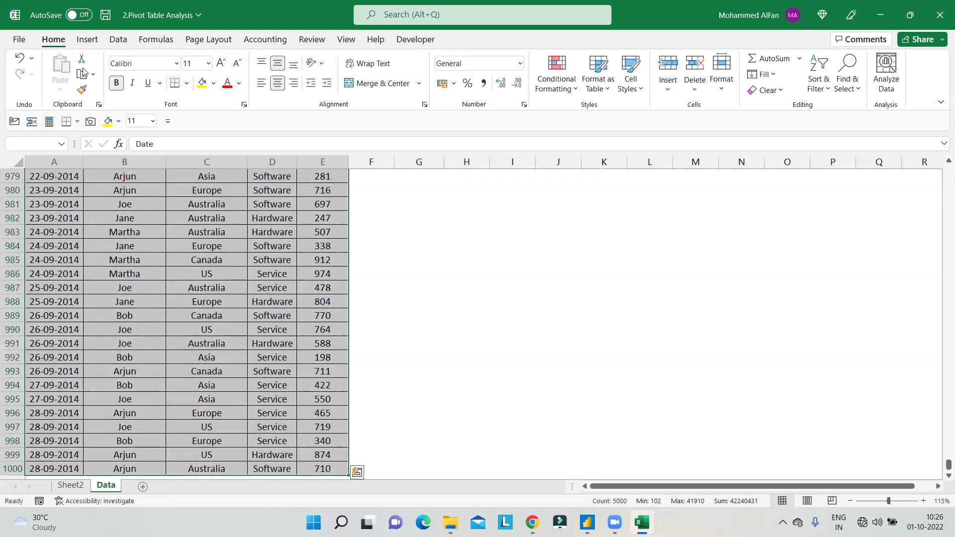
pyautogui.click(86, 39)
pyautogui.click(30, 69)
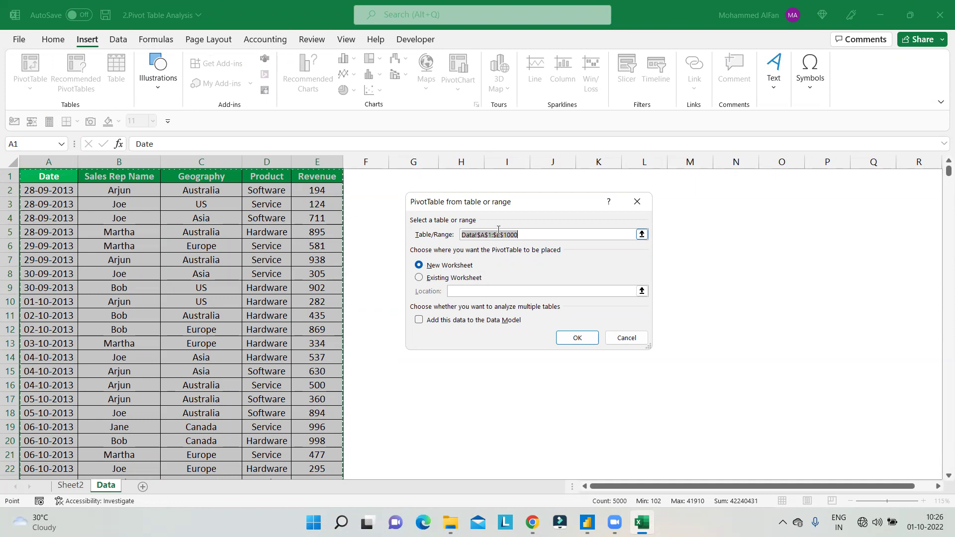
# - Place the pivot on a new sheet with Sales Rep Name as rows and Sum of Revenue as values
pyautogui.click(577, 338)
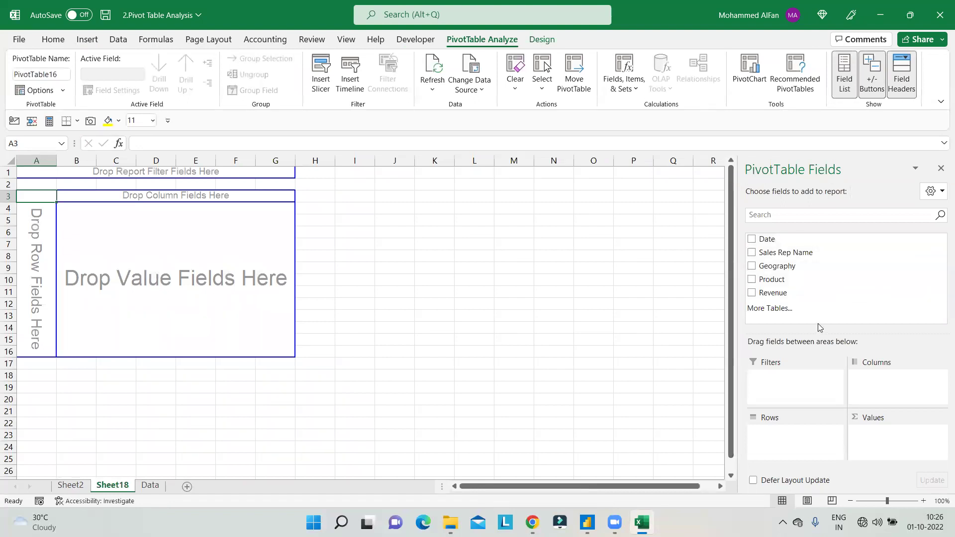
pyautogui.moveTo(786, 254); pyautogui.dragTo(30, 252)
pyautogui.moveTo(806, 293); pyautogui.dragTo(153, 256)
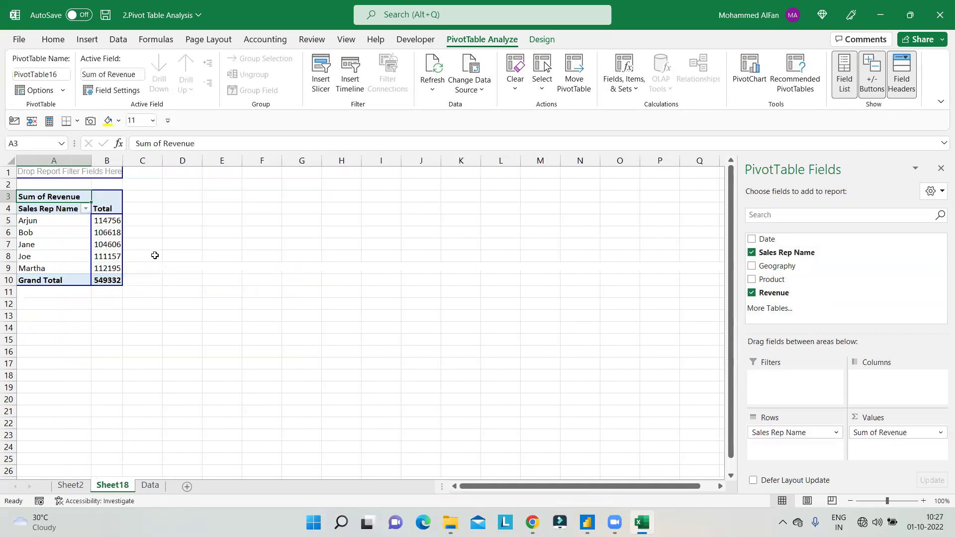
pyautogui.click(233, 332)
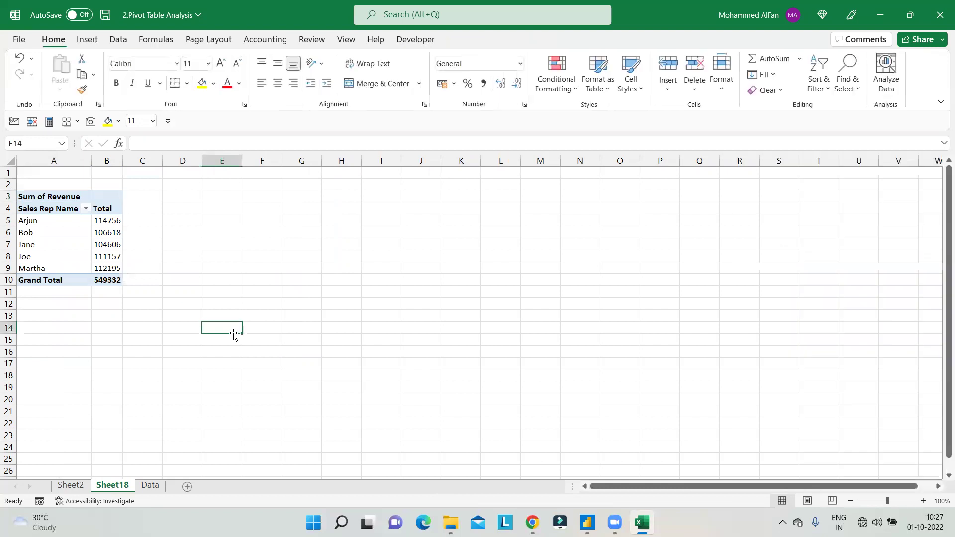
# - On the Data sheet, go to the first empty cell below the records, A1001
pyautogui.click(77, 256)
pyautogui.click(151, 485)
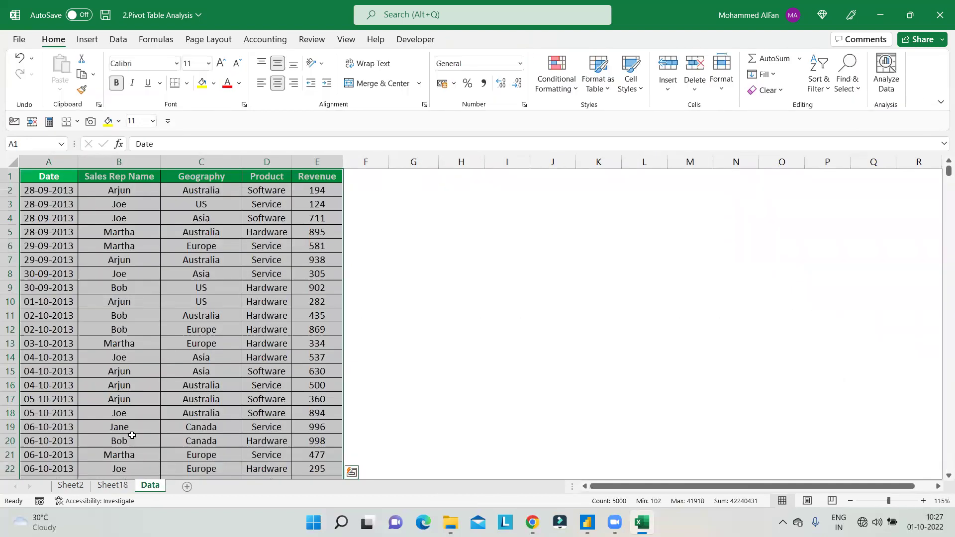
pyautogui.click(120, 400)
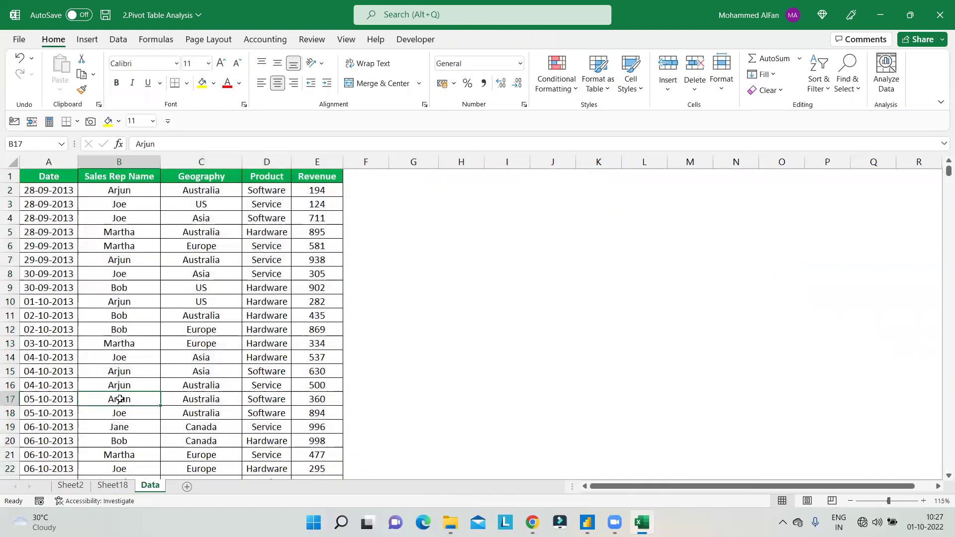
pyautogui.hotkey('ctrl', 'Down')
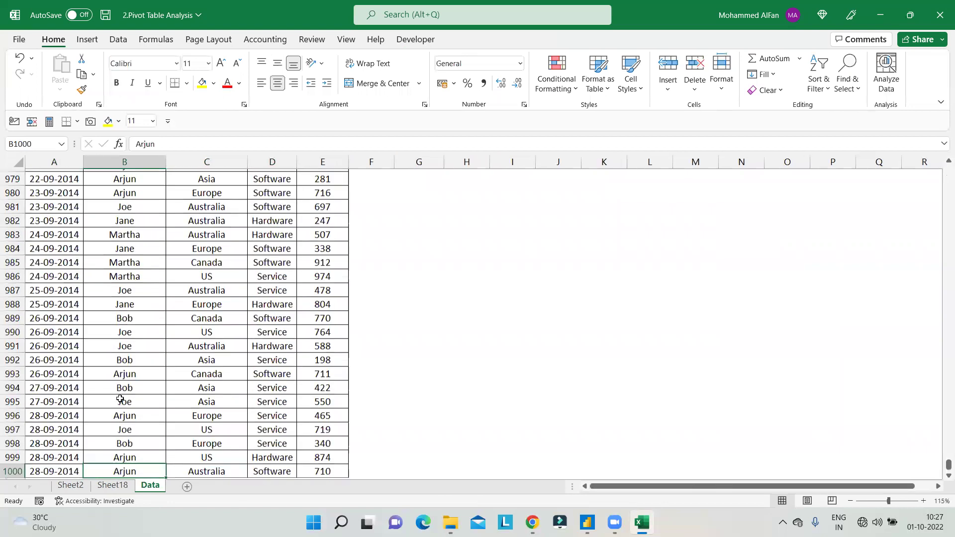
pyautogui.scroll(-1, 120, 400)
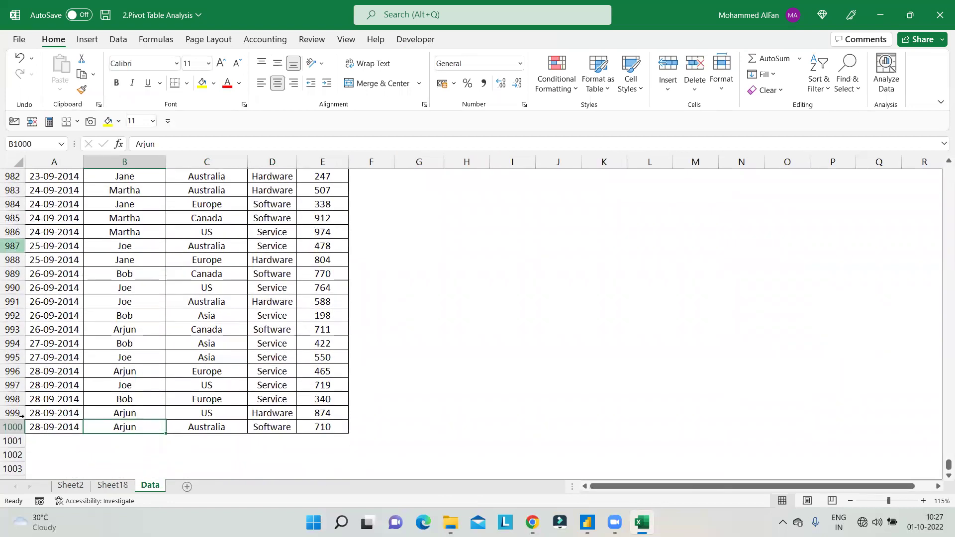
pyautogui.click(54, 441)
# - Fill row 1001 with date 01-10-2022, a new rep's first name, India, Software and revenue 1000
pyautogui.hotkey('ctrl', ';')
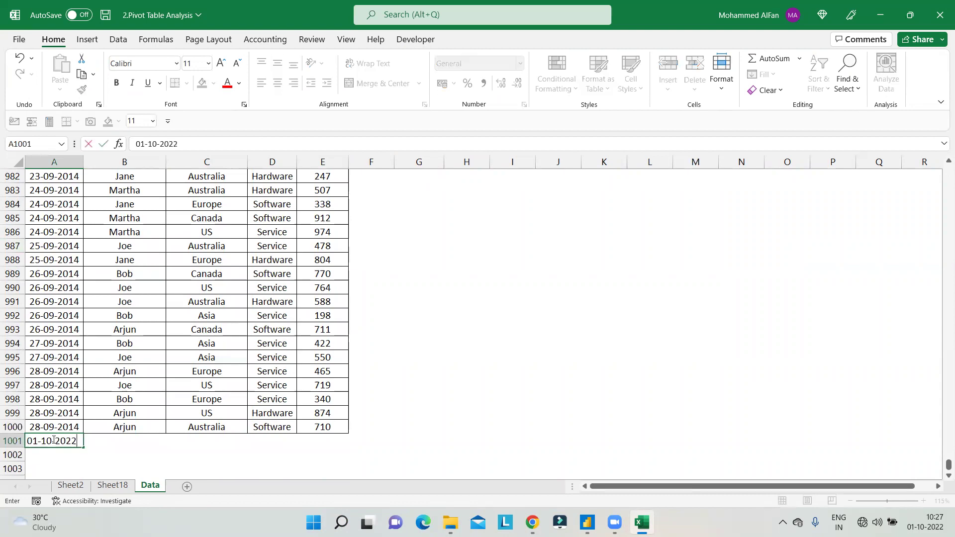
pyautogui.press('Tab')
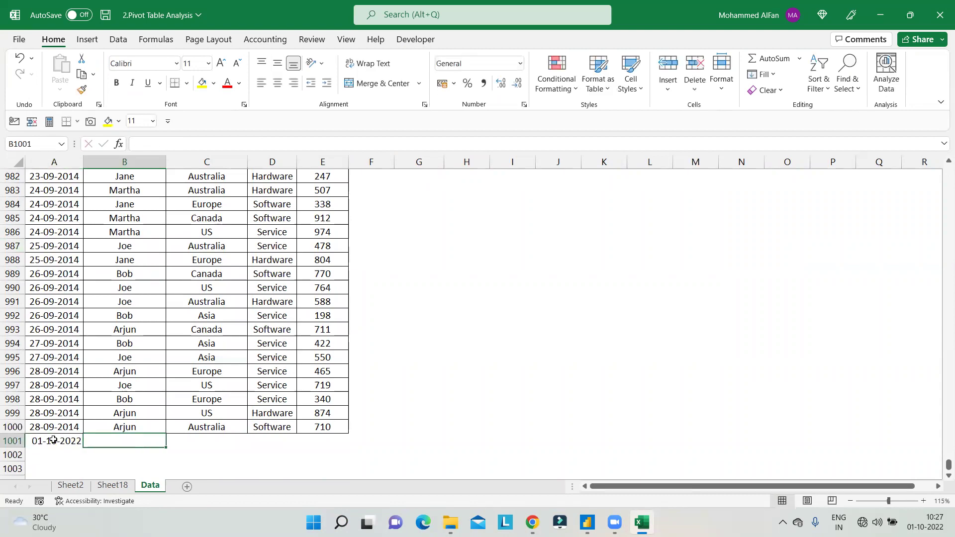
pyautogui.write('Mohammed')
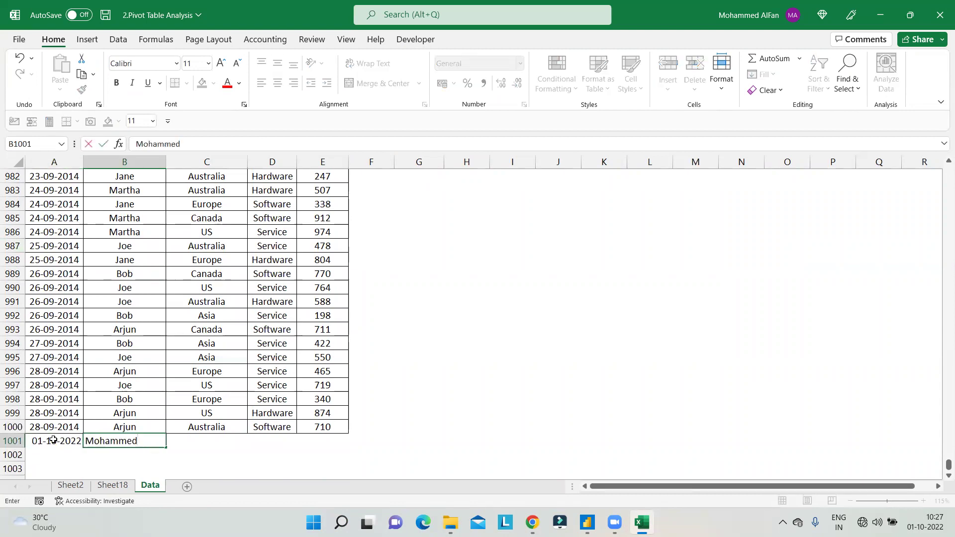
pyautogui.write('A')
pyautogui.press('BackSpace')
pyautogui.press('Tab')
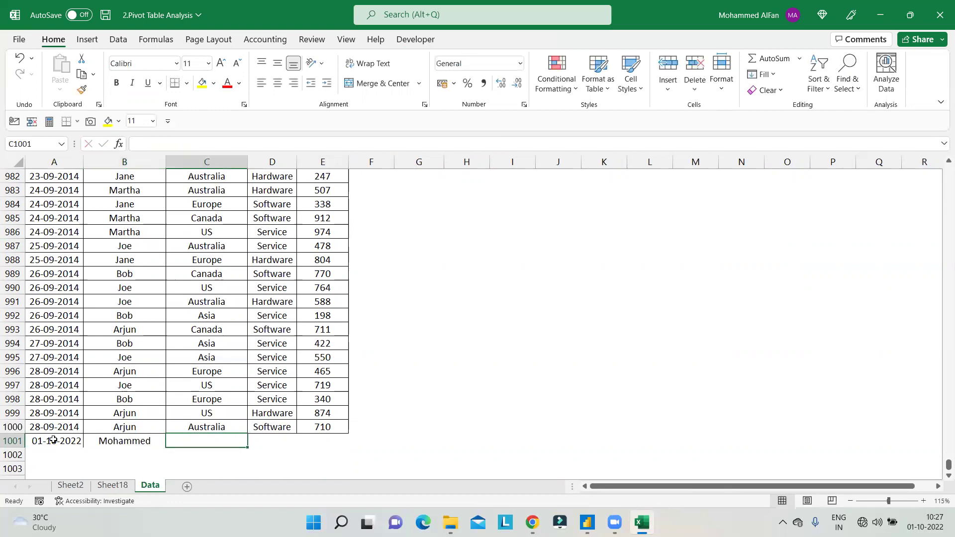
pyautogui.write('India')
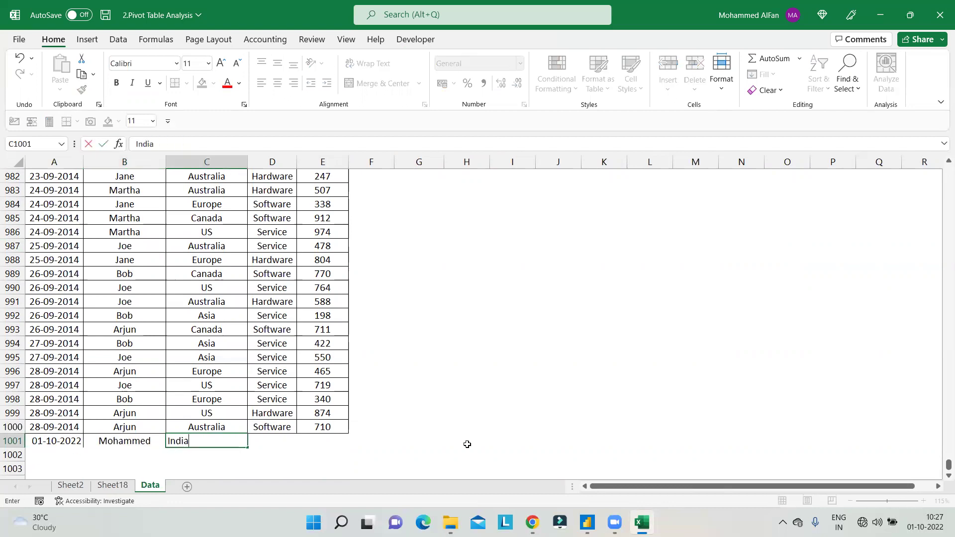
pyautogui.press('Tab')
pyautogui.write('Software')
pyautogui.press('Tab')
pyautogui.write('1000')
pyautogui.press('Return')
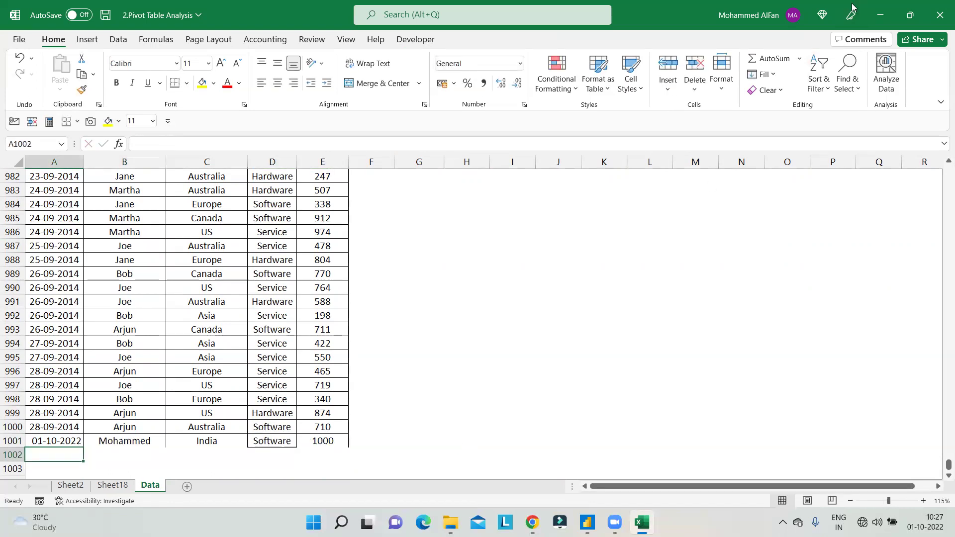
# - Refresh the Sheet18 pivot twice; the Grand Total stays at 549332
pyautogui.click(82, 485)
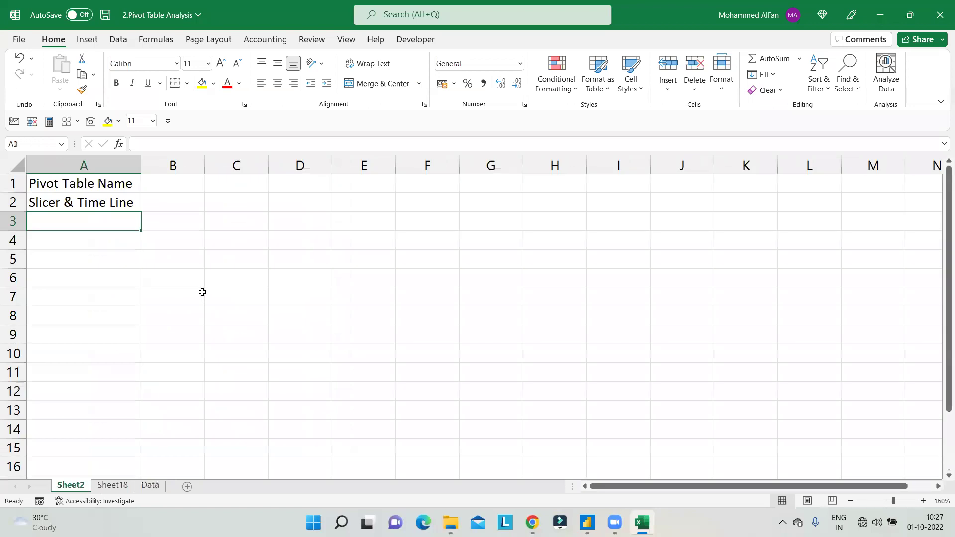
pyautogui.click(113, 485)
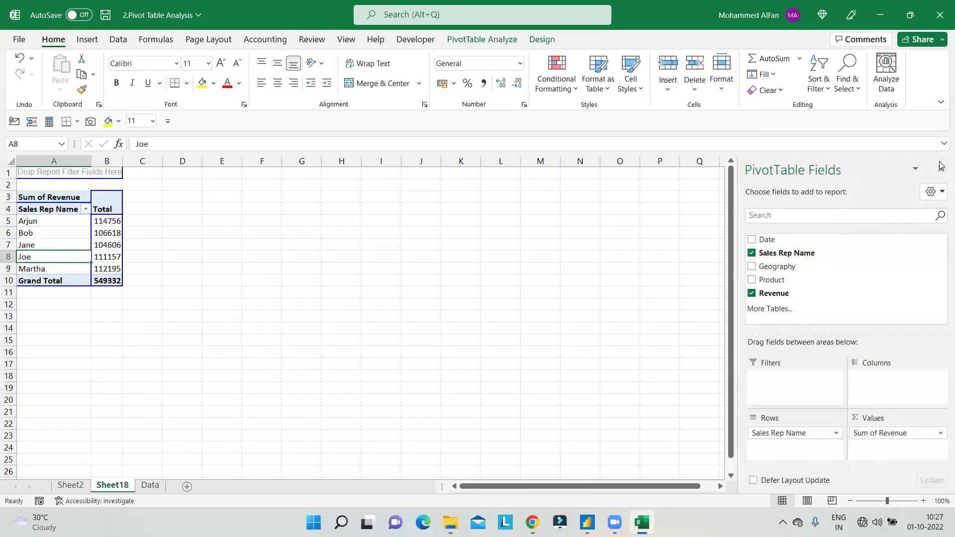
pyautogui.click(127, 243)
pyautogui.click(109, 242)
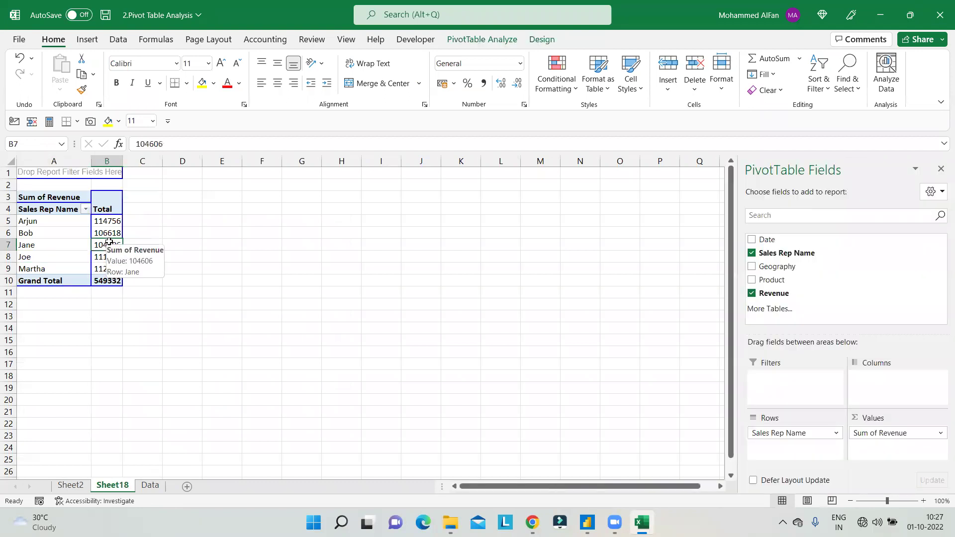
pyautogui.click(101, 233)
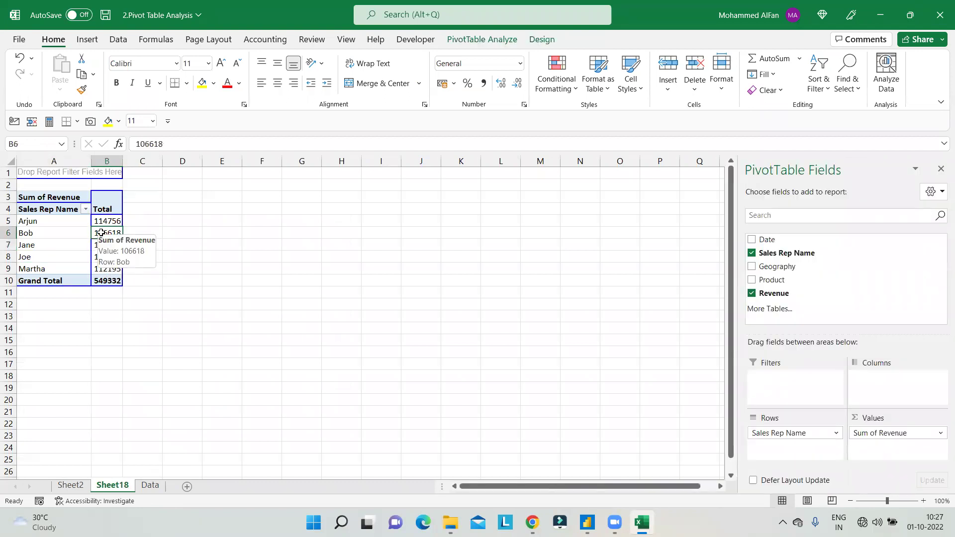
pyautogui.rightClick(101, 233)
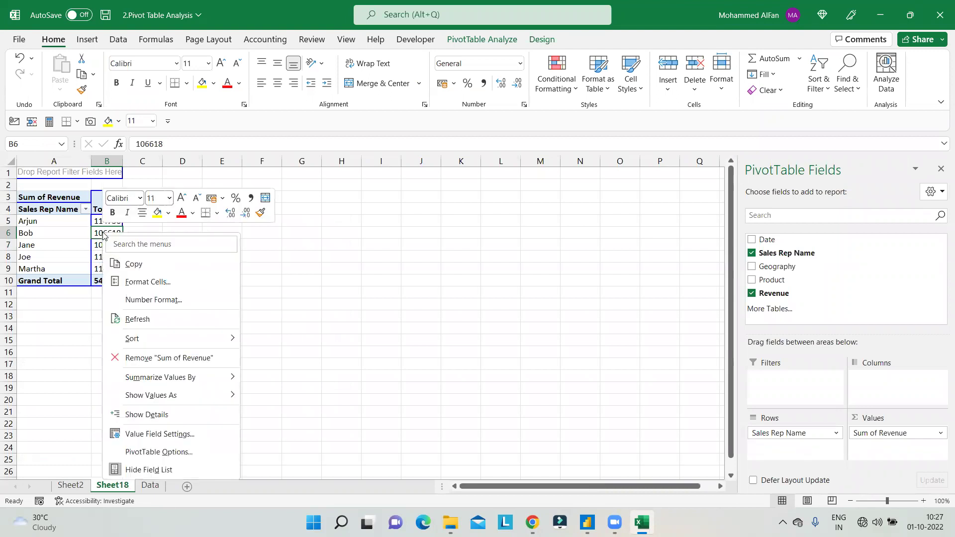
pyautogui.click(130, 319)
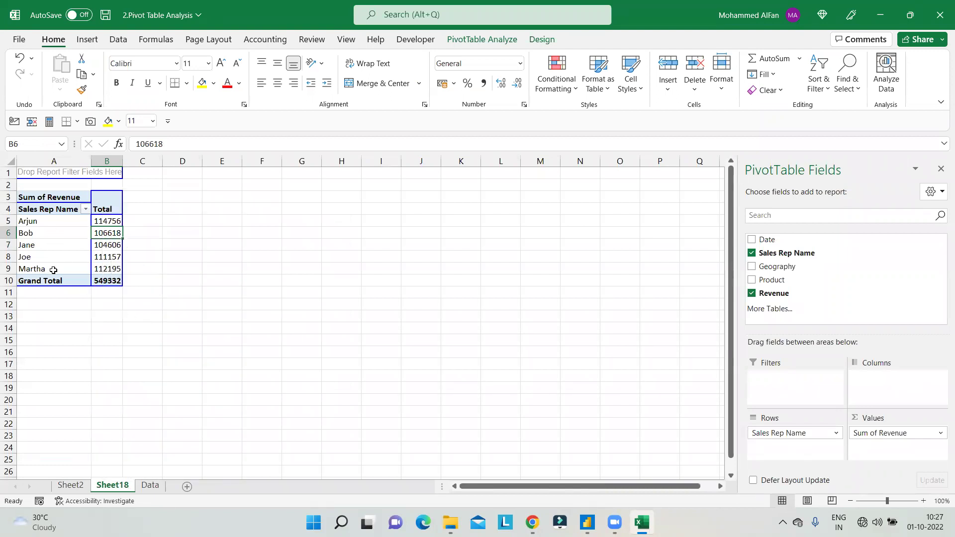
pyautogui.click(475, 45)
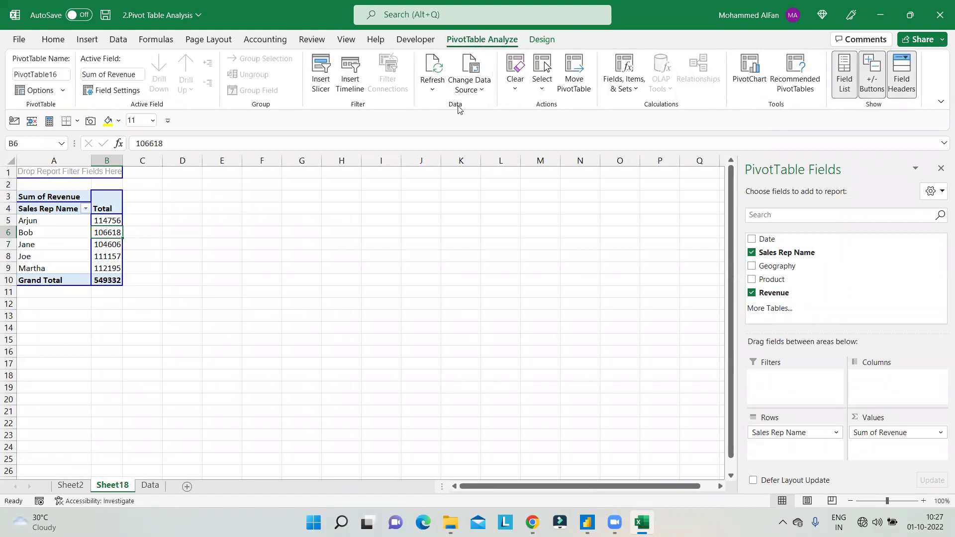
pyautogui.click(433, 70)
# - Change the pivot's data source to Data!$A$1:$E$1001 so the Grand Total becomes 550332
pyautogui.click(471, 69)
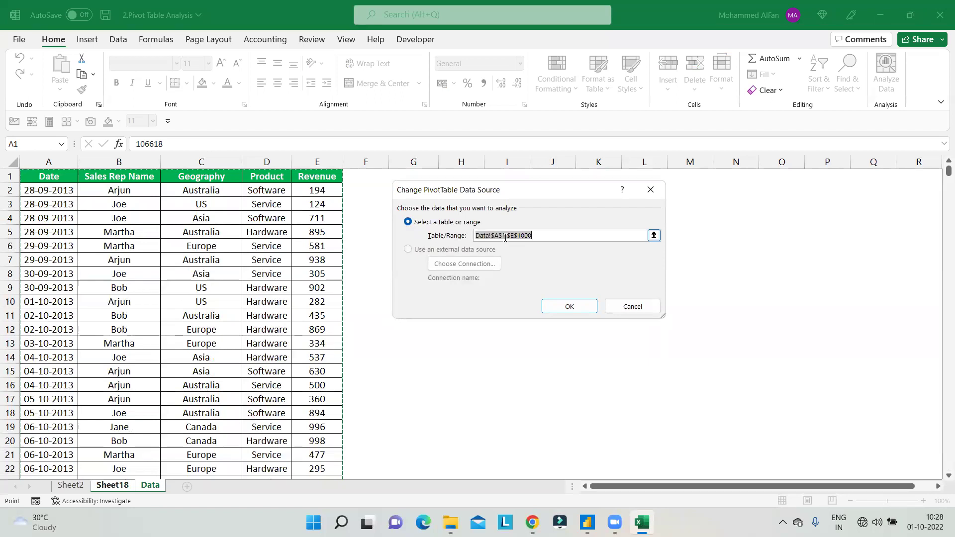
pyautogui.moveTo(946, 175); pyautogui.dragTo(942, 487)
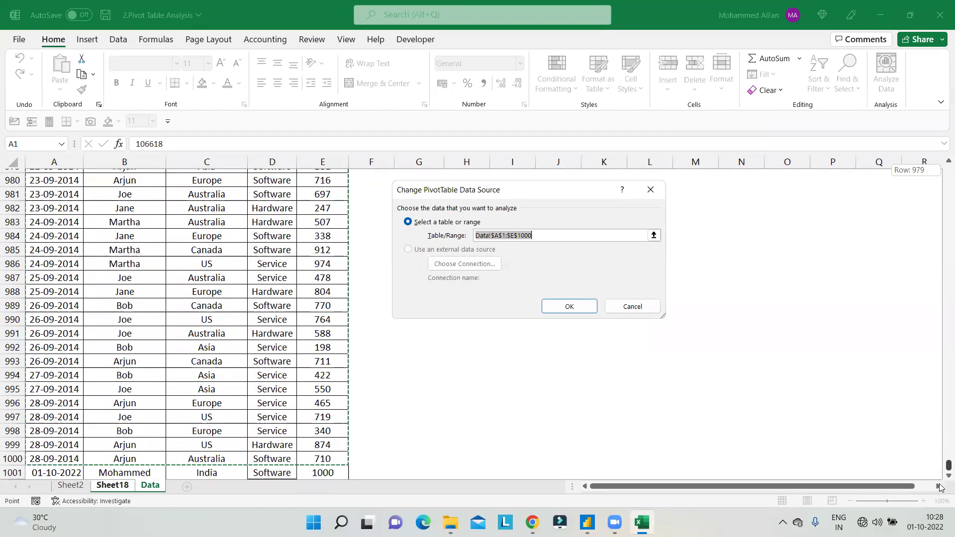
pyautogui.scroll(-5, 356, 343)
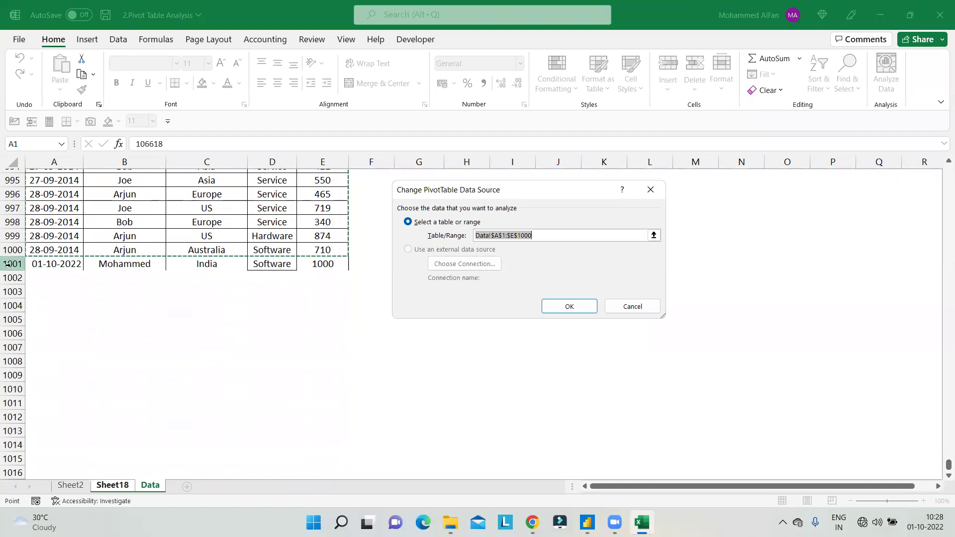
pyautogui.click(549, 234)
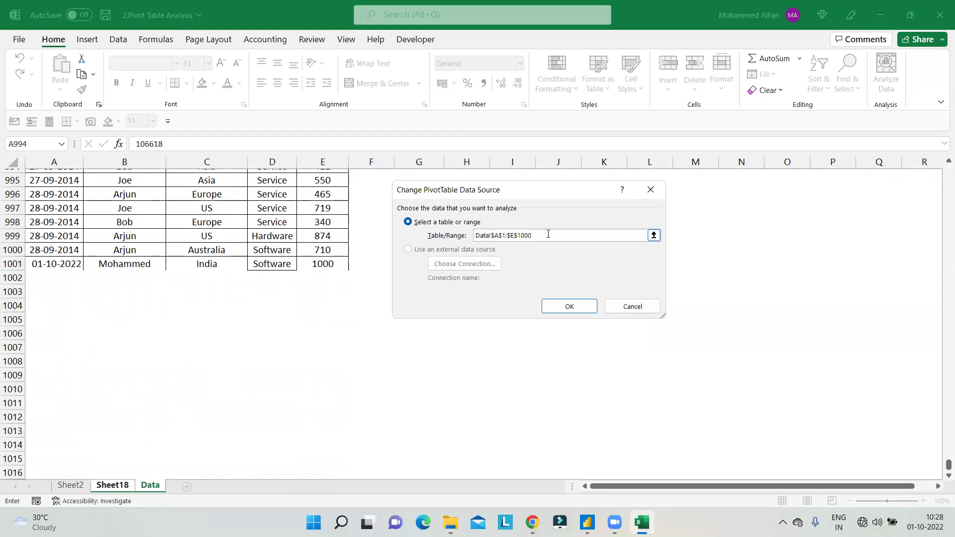
pyautogui.write('1')
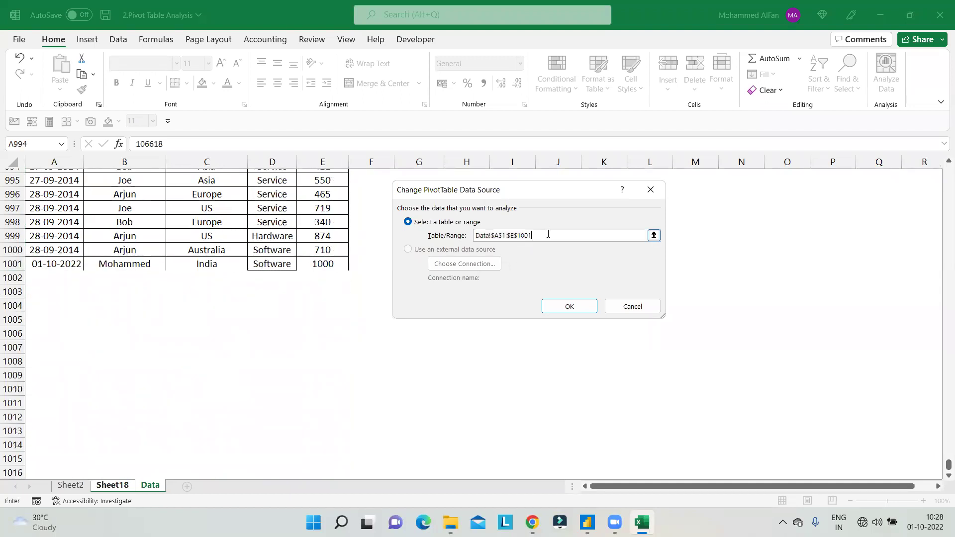
pyautogui.click(569, 307)
pyautogui.moveTo(59, 281); pyautogui.dragTo(105, 282)
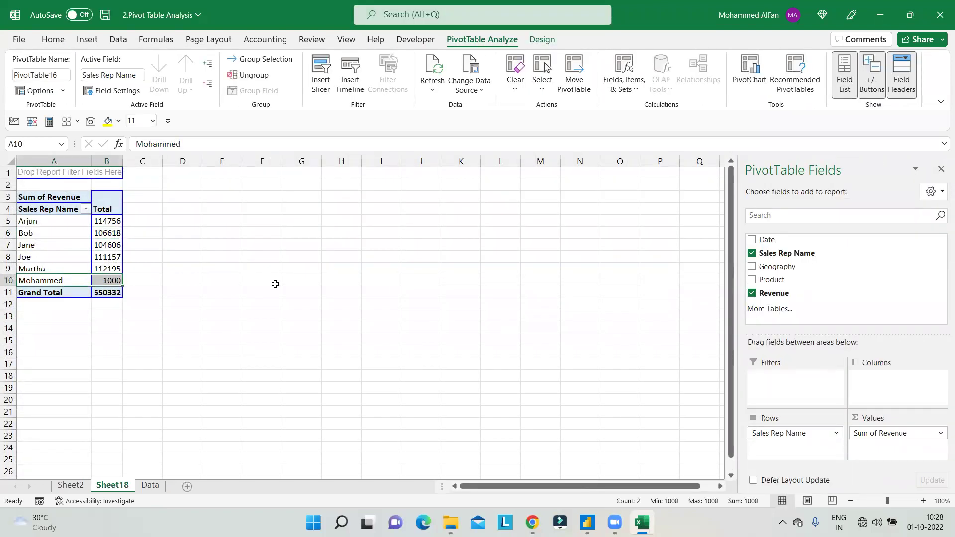
# - Delete the Sheet18 pivot sheet
pyautogui.click(275, 284)
pyautogui.click(106, 269)
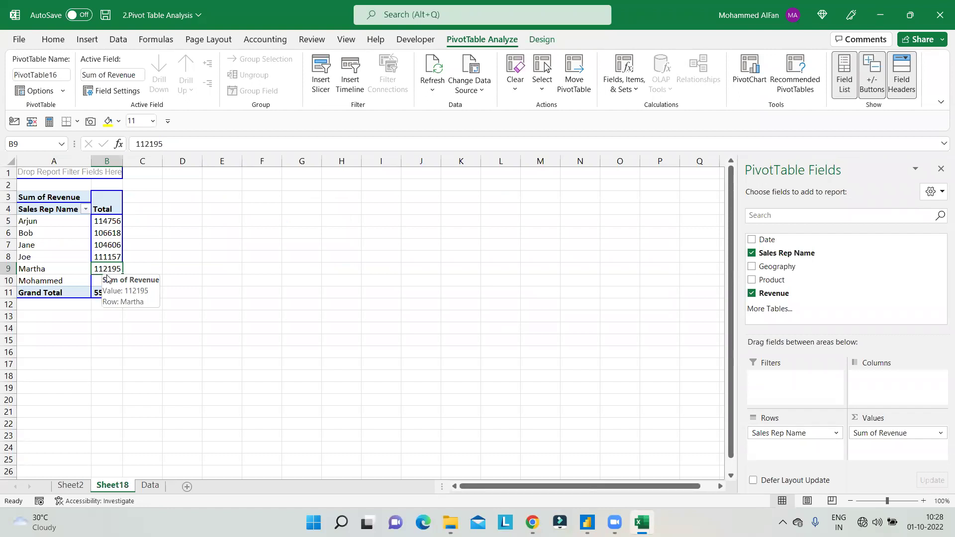
pyautogui.click(70, 485)
pyautogui.click(103, 486)
pyautogui.rightClick(103, 486)
pyautogui.click(149, 328)
pyautogui.click(453, 292)
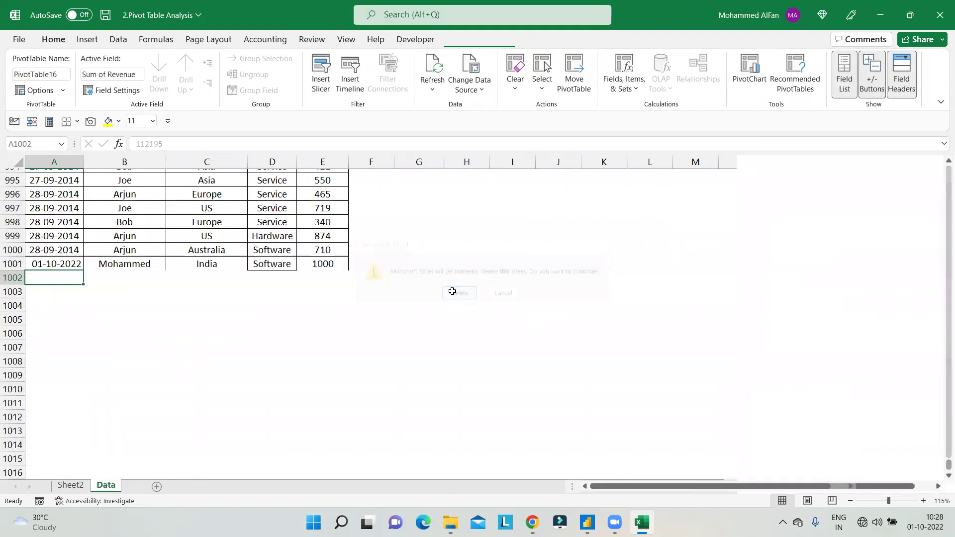
# - Clear row 1001 on the Data sheet and convert the data into a table, Table1
pyautogui.click(8, 264)
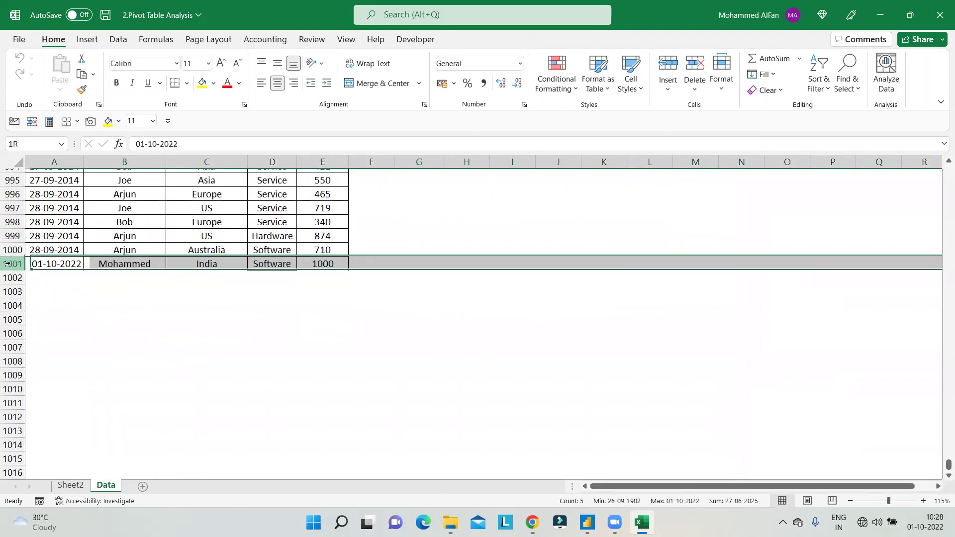
pyautogui.press('Delete')
pyautogui.scroll(6, 148, 246)
pyautogui.click(148, 245)
pyautogui.hotkey('ctrl', 't')
pyautogui.press('Return')
# - Insert a pivot from Table1 on a new sheet summing Revenue by Sales Rep Name
pyautogui.click(148, 246)
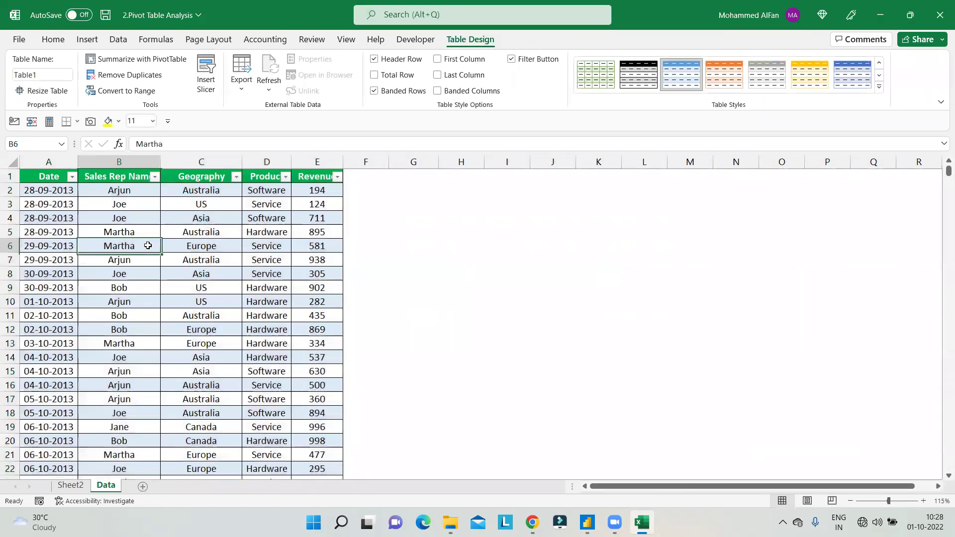
pyautogui.click(87, 40)
pyautogui.click(30, 68)
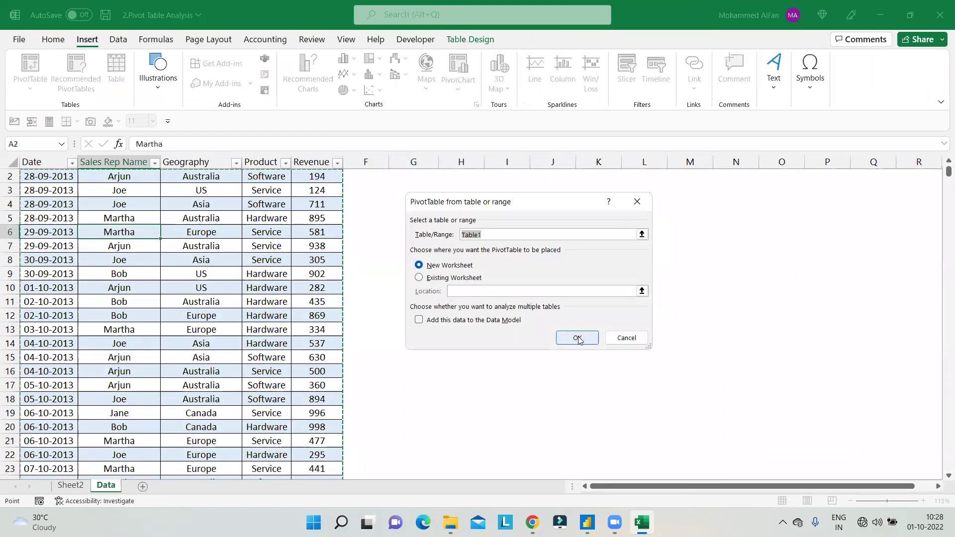
pyautogui.click(578, 338)
pyautogui.moveTo(787, 255); pyautogui.dragTo(50, 237)
pyautogui.moveTo(787, 294); pyautogui.dragTo(113, 253)
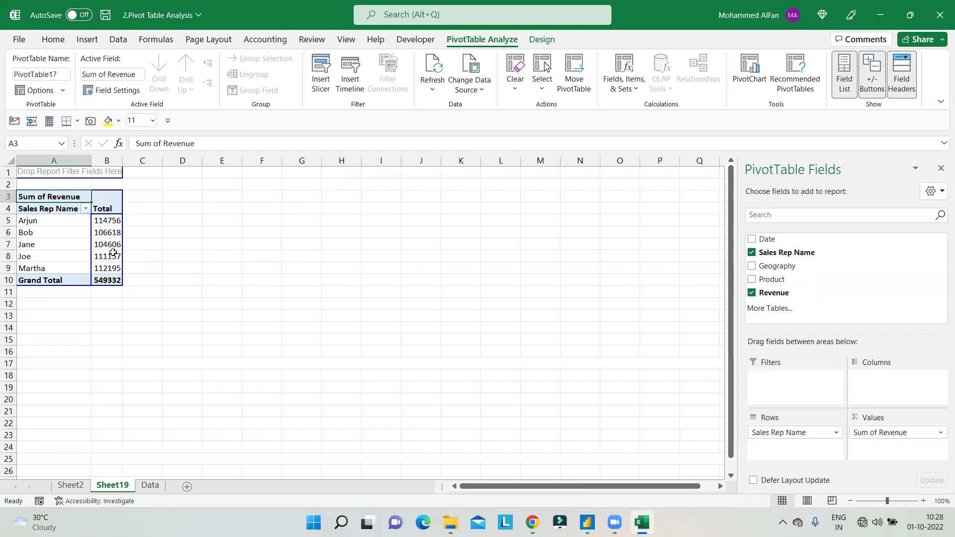
pyautogui.click(77, 487)
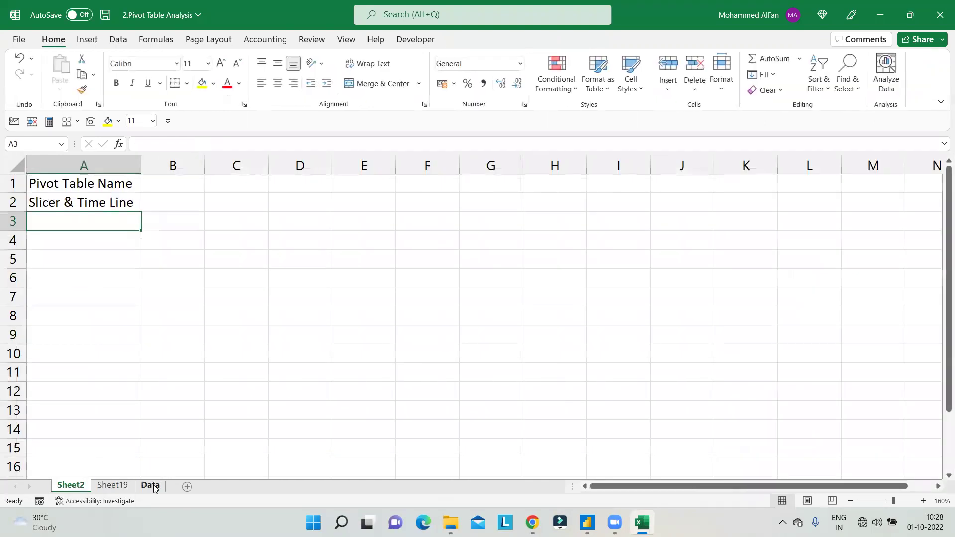
# - On the Data sheet, move to the empty cell just below Table1's last row
pyautogui.click(150, 485)
pyautogui.scroll(-15, 109, 327)
pyautogui.scroll(-20, 109, 327)
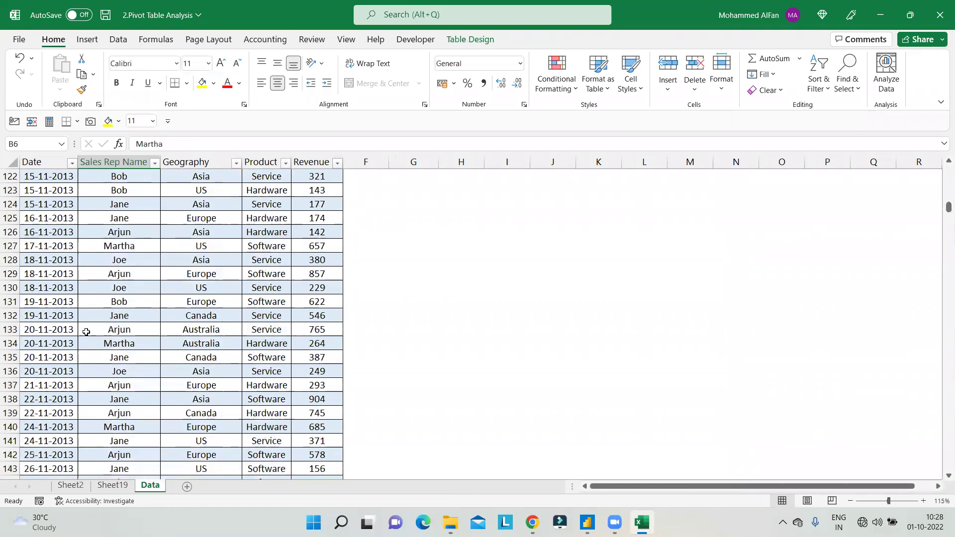
pyautogui.click(83, 343)
pyautogui.hotkey('ctrl', 'Down')
pyautogui.scroll(-5, 82, 343)
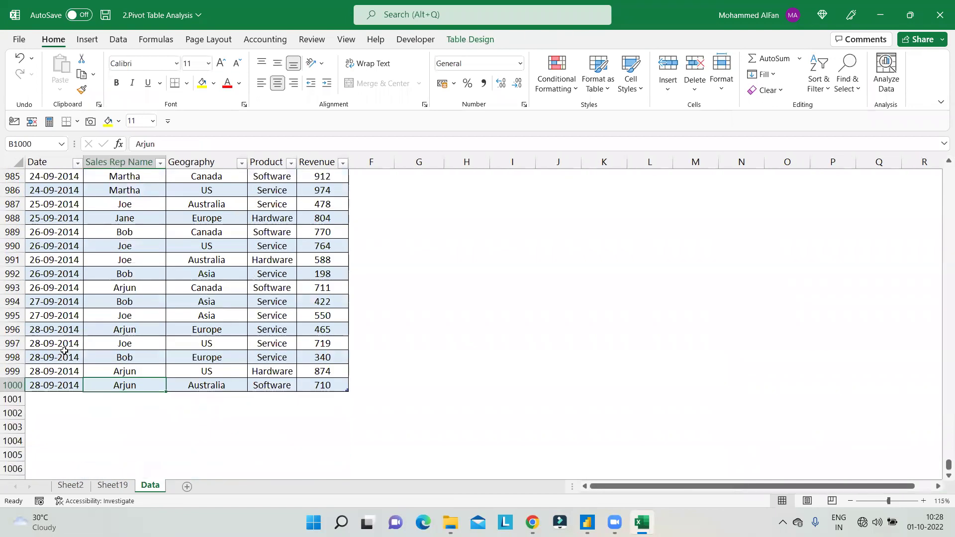
pyautogui.click(61, 358)
# - Add a row with today's date, a new rep's first name, India, Software and revenue 1000
pyautogui.hotkey('ctrl', ';')
pyautogui.press('Tab')
pyautogui.write('Mohammed')
pyautogui.press('Tab')
pyautogui.write('Indi')
pyautogui.press('Tab')
pyautogui.write('Software')
pyautogui.press('Tab')
pyautogui.write('1000')
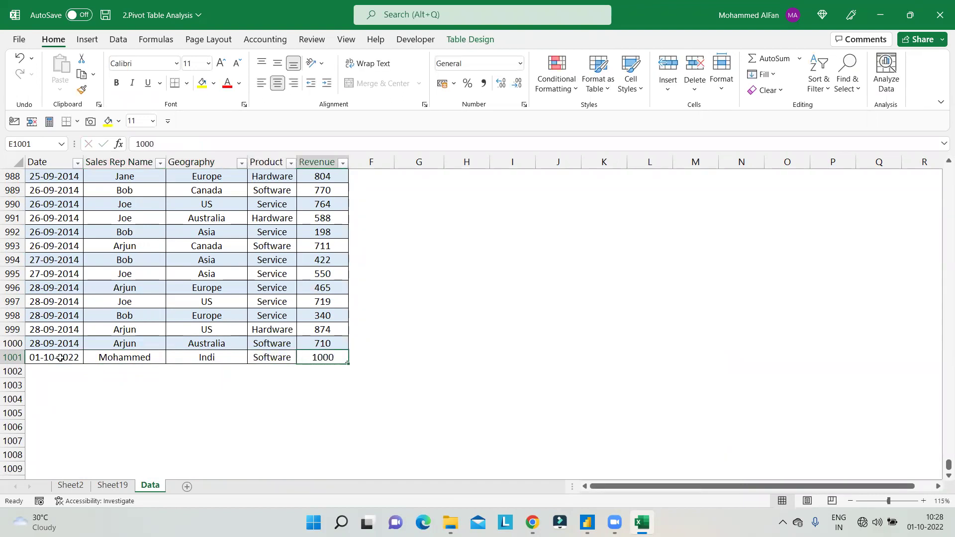
pyautogui.press('Return')
# - Refresh the Sheet19 pivot so it includes the new Table1 row
pyautogui.click(112, 486)
pyautogui.click(80, 485)
pyautogui.click(110, 486)
pyautogui.rightClick(88, 244)
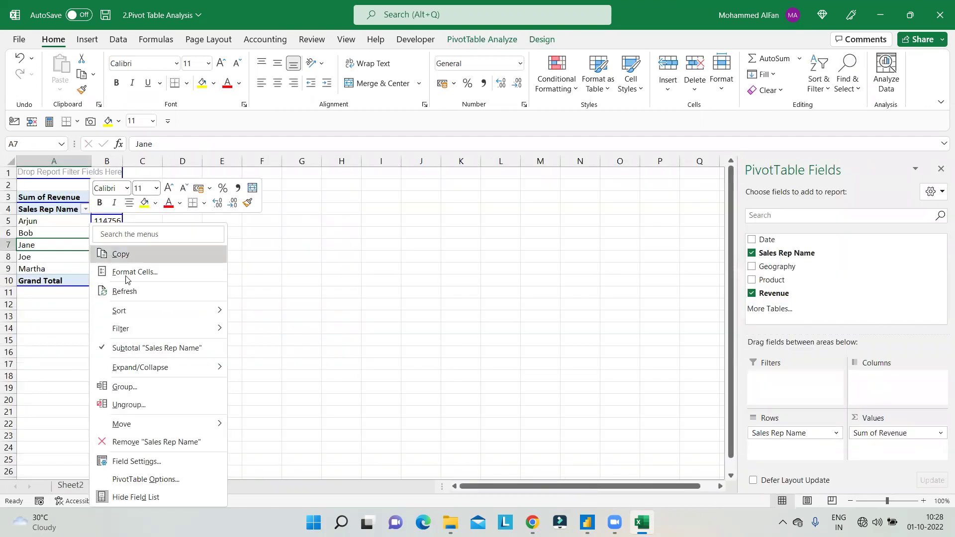
pyautogui.click(125, 290)
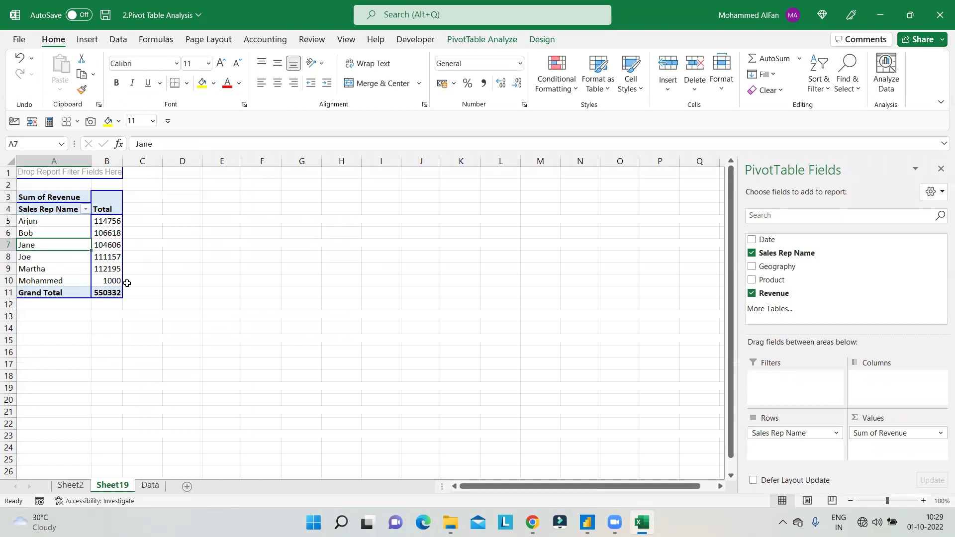
pyautogui.click(149, 485)
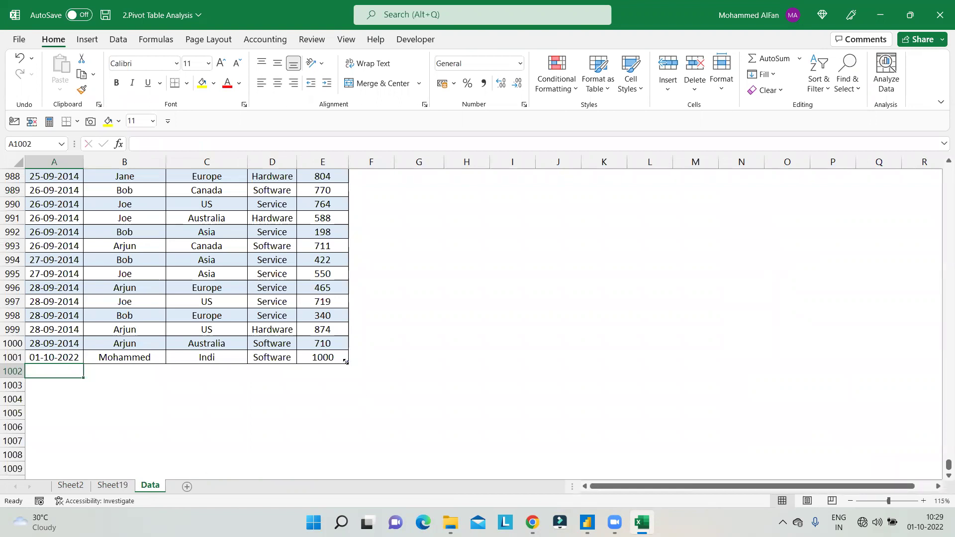
# - Refresh the Sheet19 pivot from PivotTable Analyze, showing six reps totalling 550332
pyautogui.click(112, 485)
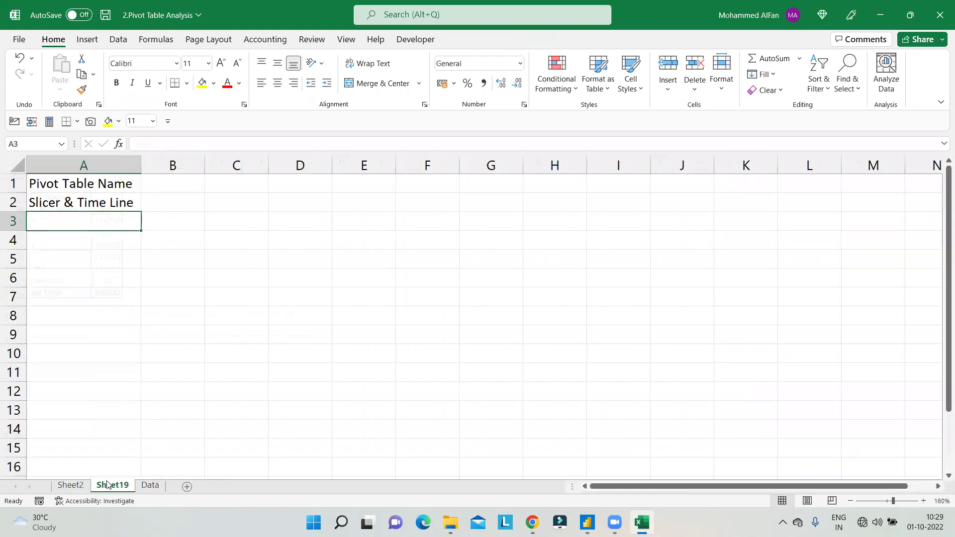
pyautogui.click(472, 40)
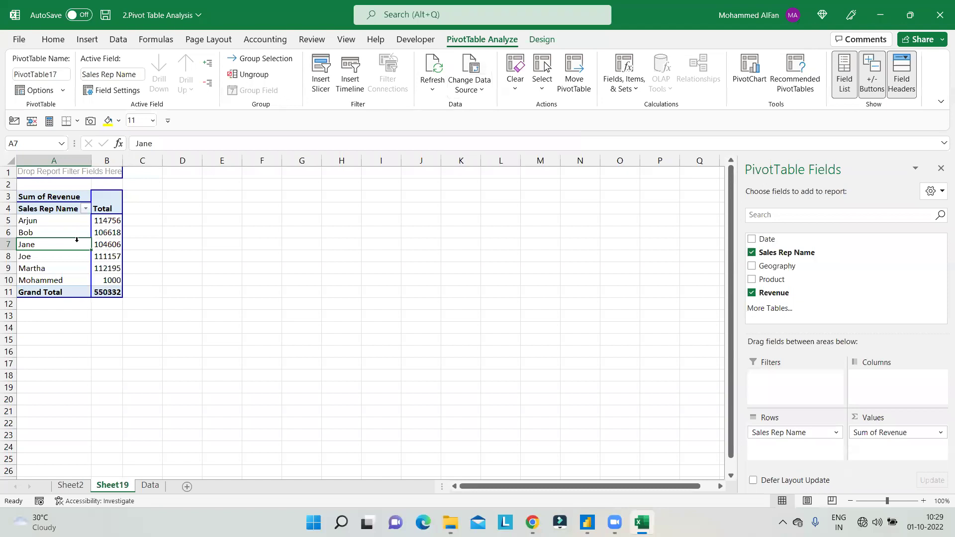
pyautogui.rightClick(74, 241)
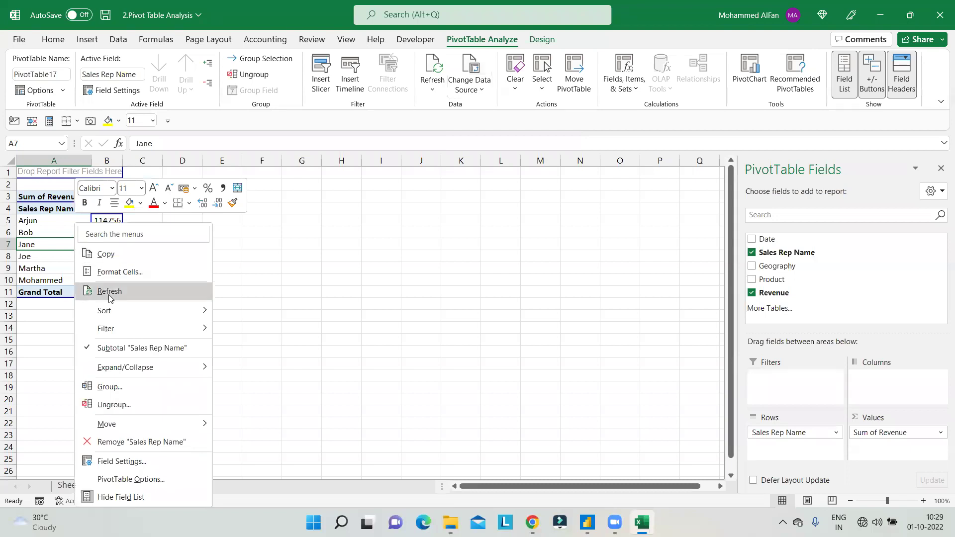
pyautogui.press('Escape')
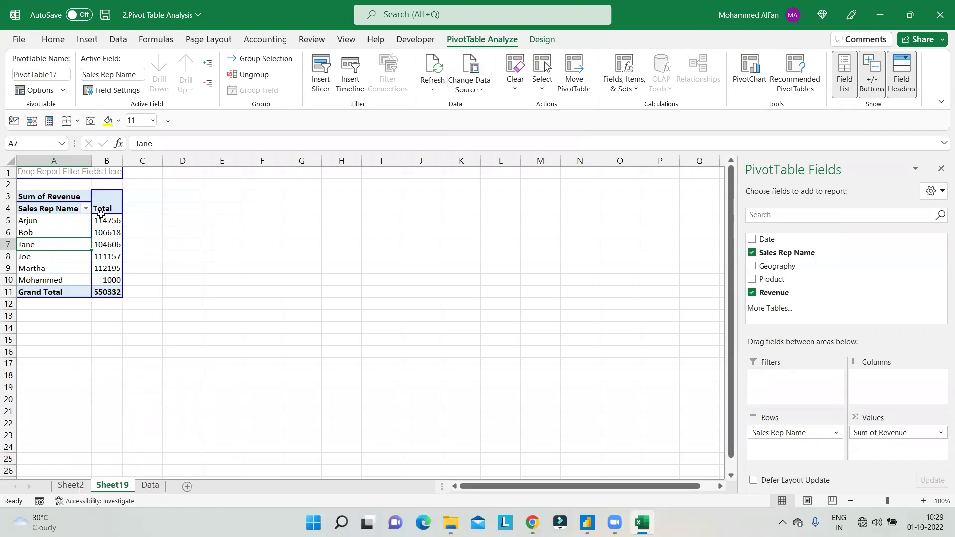
pyautogui.click(435, 72)
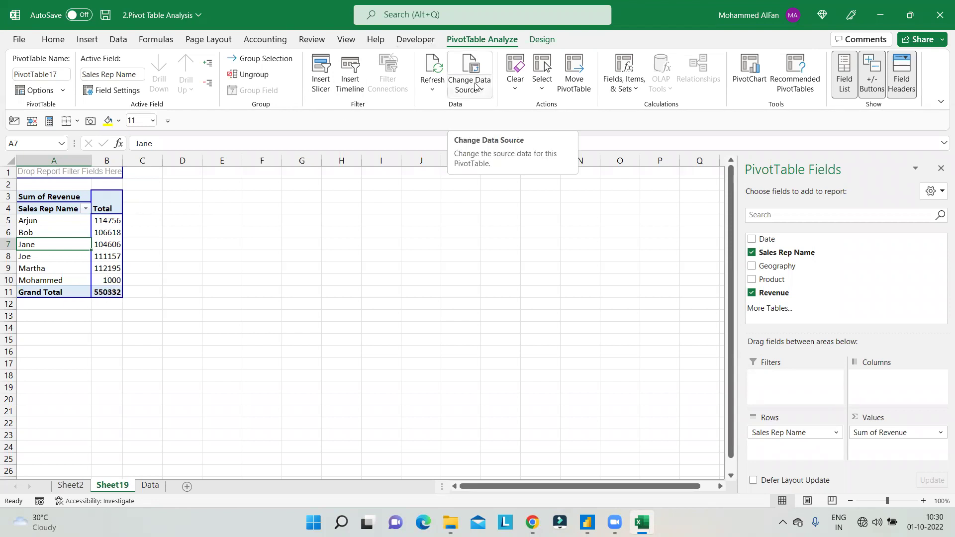
# - Return to the Data sheet and select a cell inside Table1
pyautogui.click(77, 491)
pyautogui.click(150, 485)
pyautogui.click(129, 271)
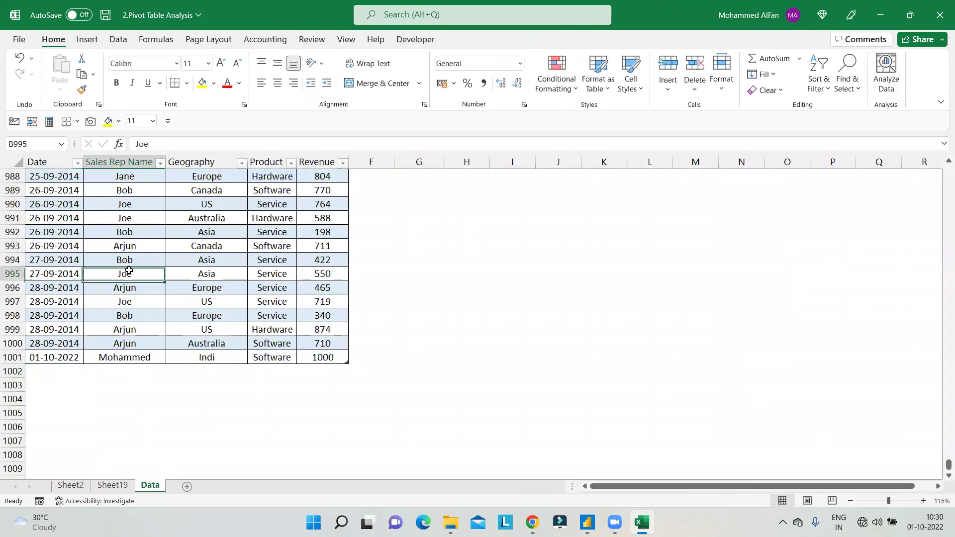
pyautogui.scroll(7, 207, 273)
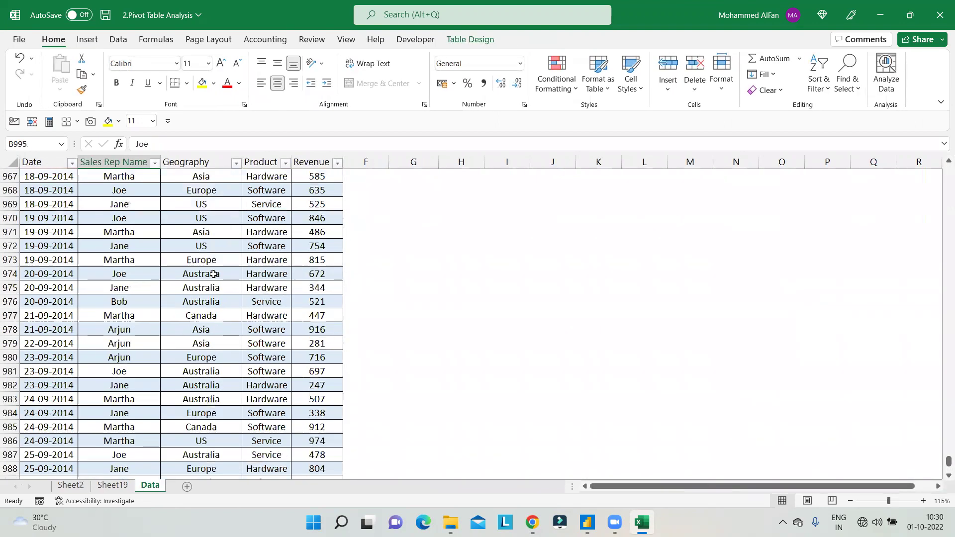
# - Turn Banded Rows off and back on in the table's design options
pyautogui.click(473, 44)
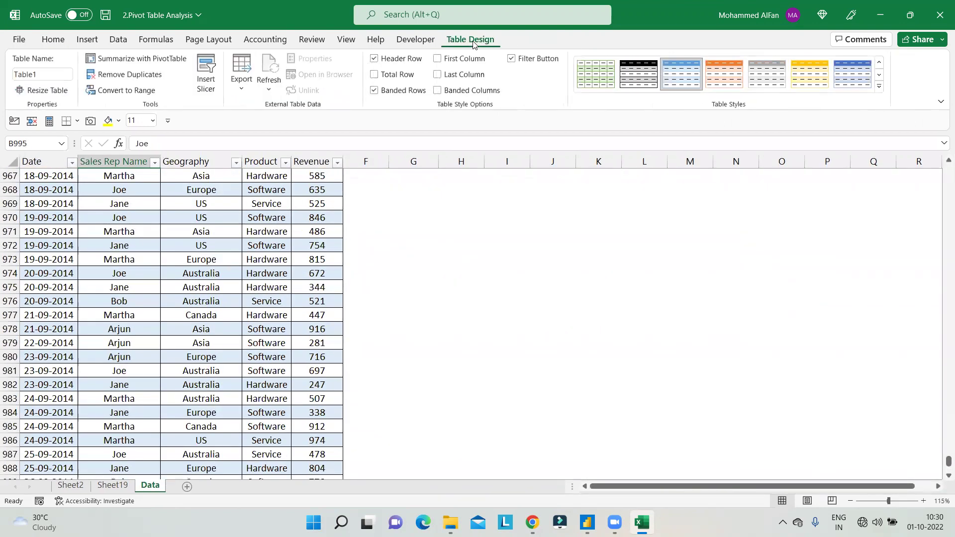
pyautogui.click(374, 91)
pyautogui.click(374, 90)
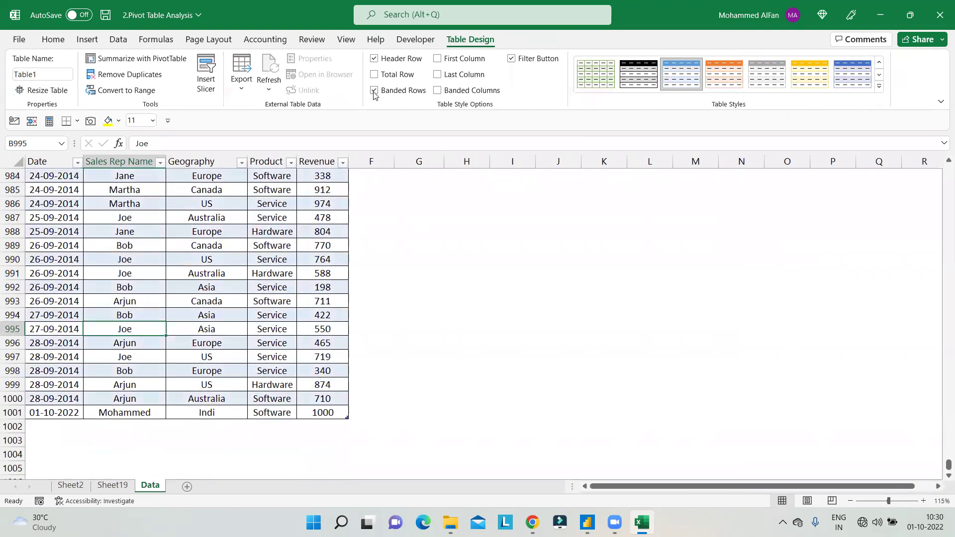
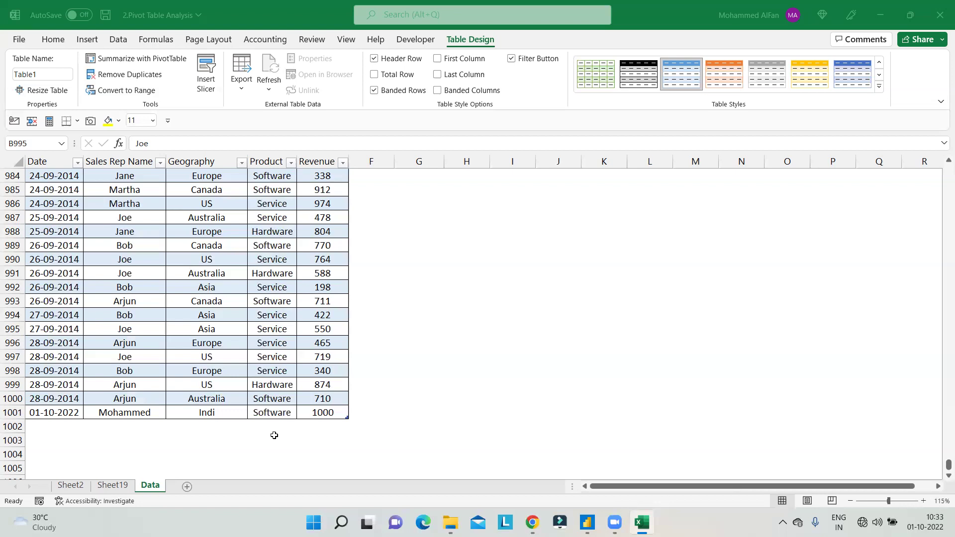
# - Open the Home tab's conditional formatting options and close them unused
pyautogui.click(53, 39)
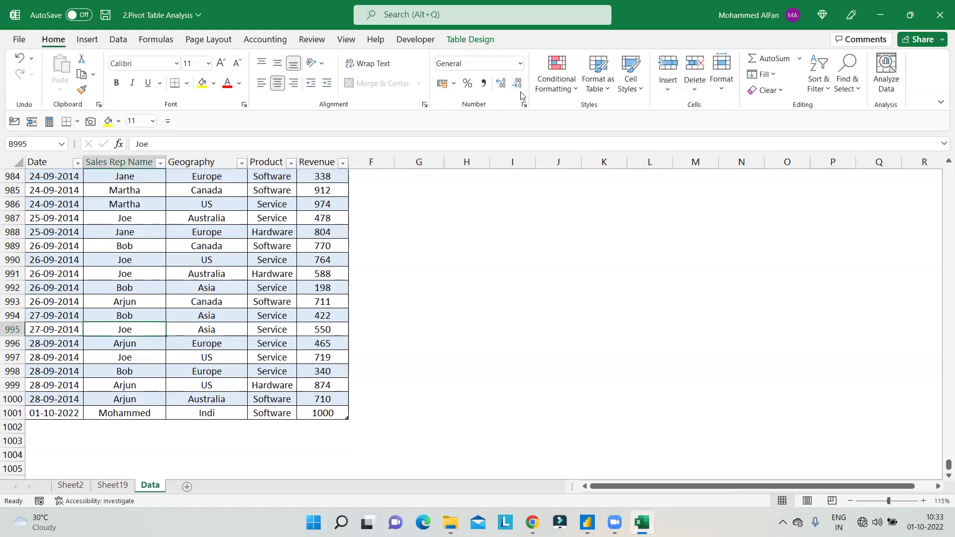
pyautogui.click(559, 92)
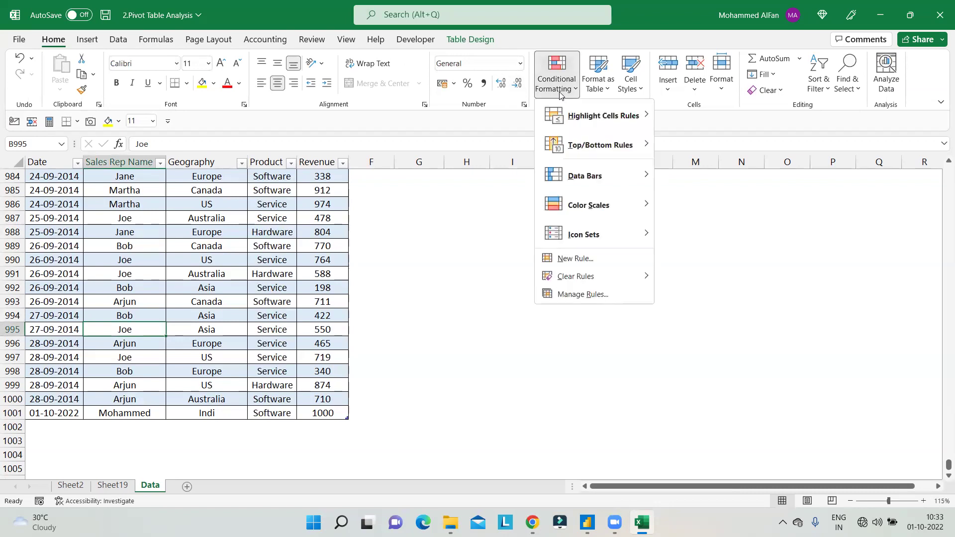
pyautogui.moveTo(613, 238)
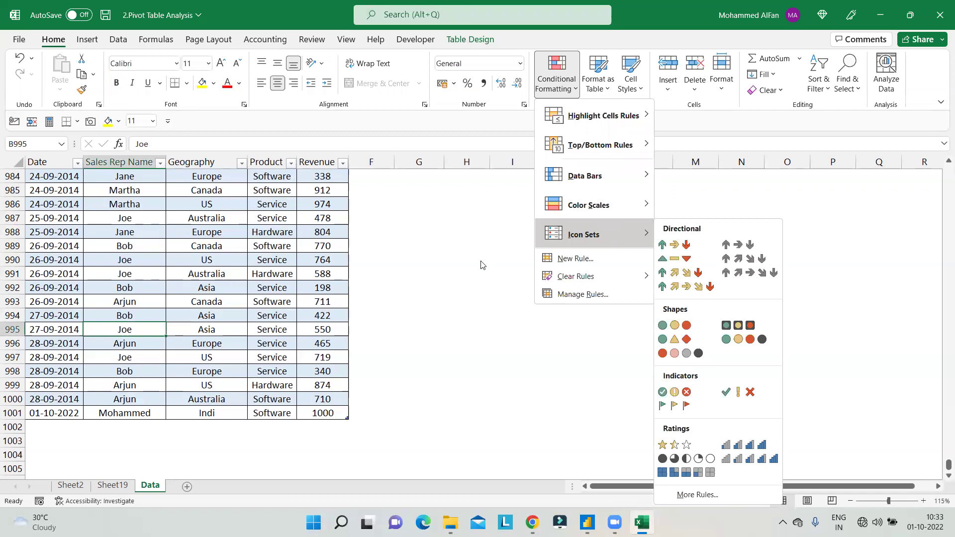
pyautogui.click(296, 434)
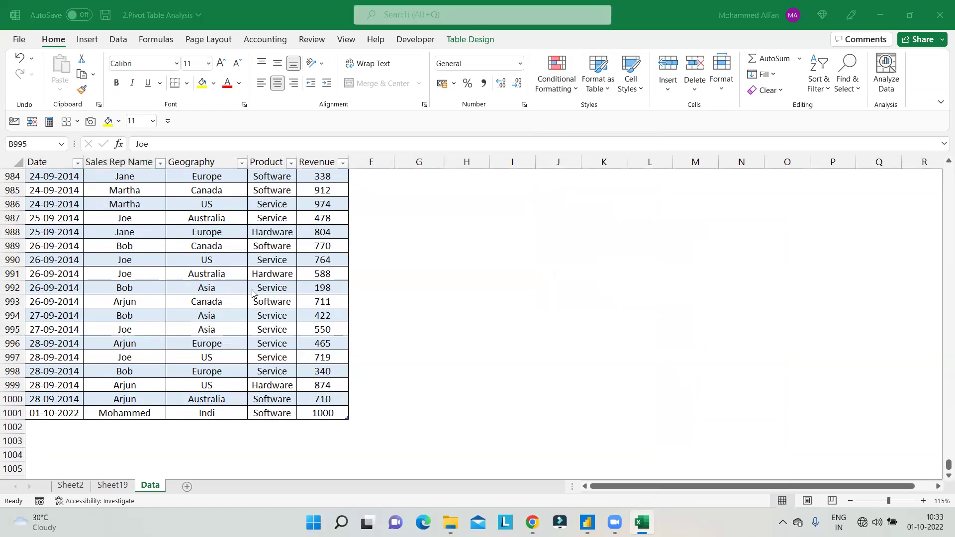
pyautogui.scroll(6, 173, 311)
pyautogui.scroll(20, 173, 311)
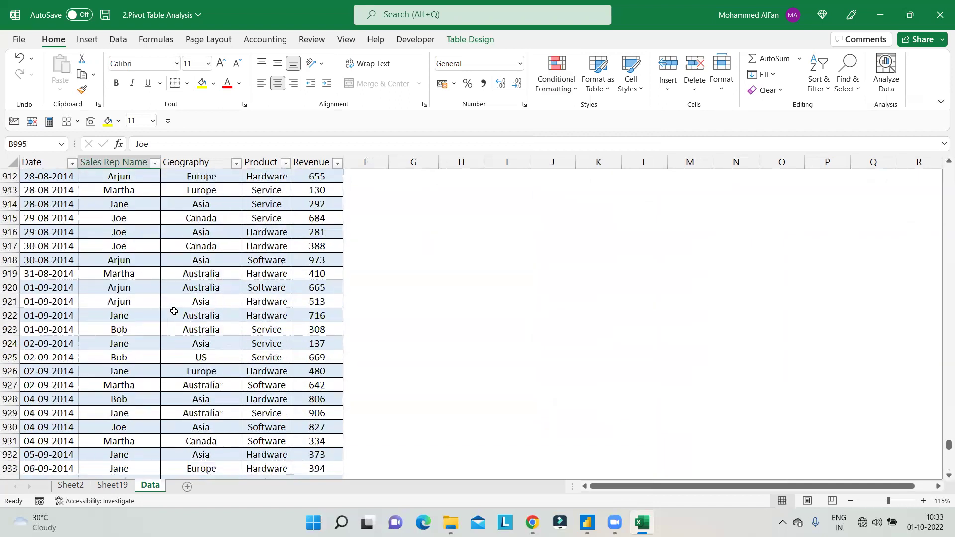
# - Select cells C10 (US), C6 (Europe) and C11 (Australia) in the data table, viewing table design options
pyautogui.click(174, 311)
pyautogui.moveTo(948, 437); pyautogui.dragTo(937, 152)
pyautogui.click(230, 302)
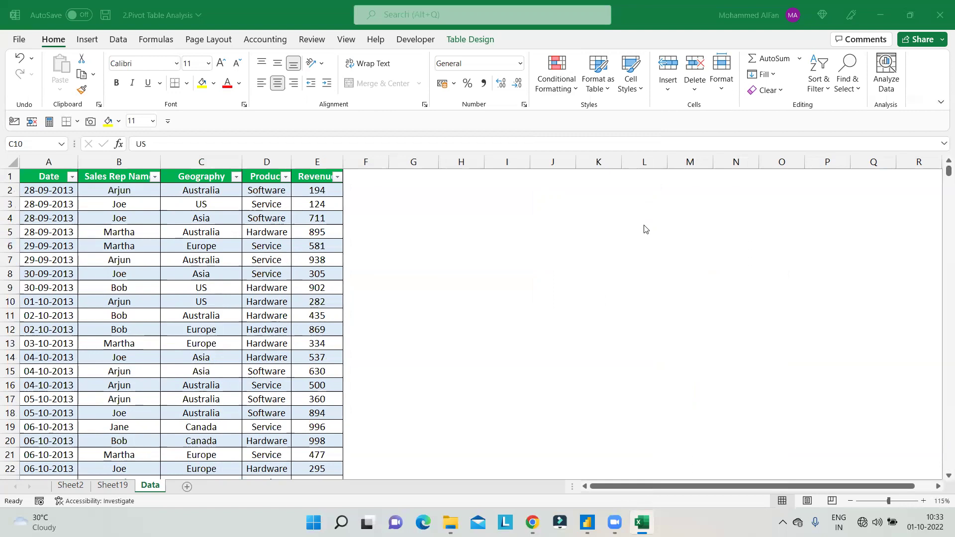
pyautogui.click(473, 39)
pyautogui.click(203, 247)
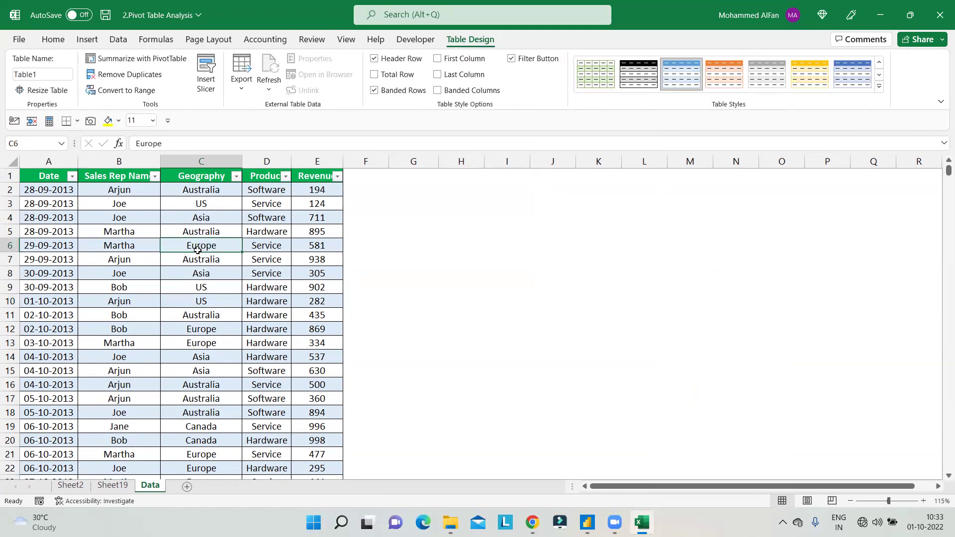
pyautogui.click(216, 317)
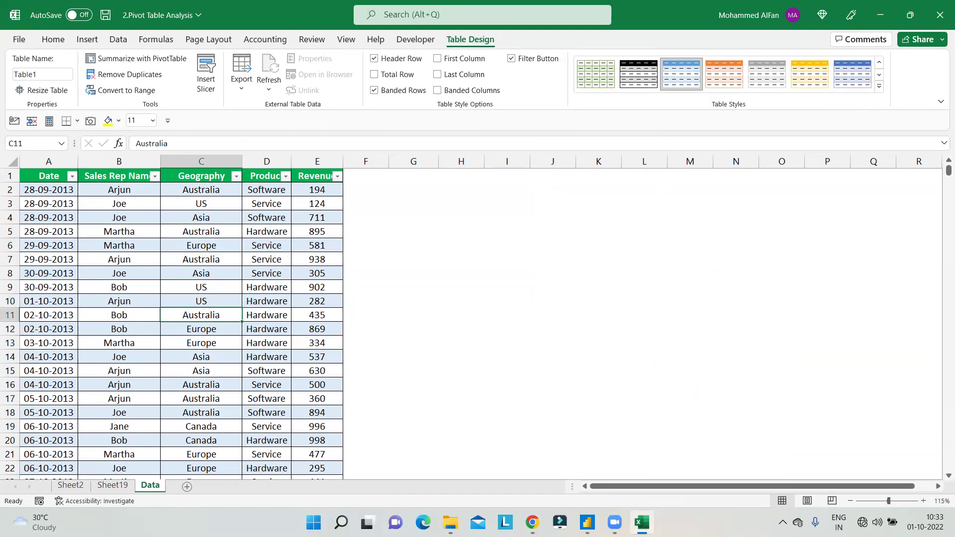
# - Go to Sheet19 and autofit column B so the pivot's revenue totals show fully
pyautogui.click(70, 486)
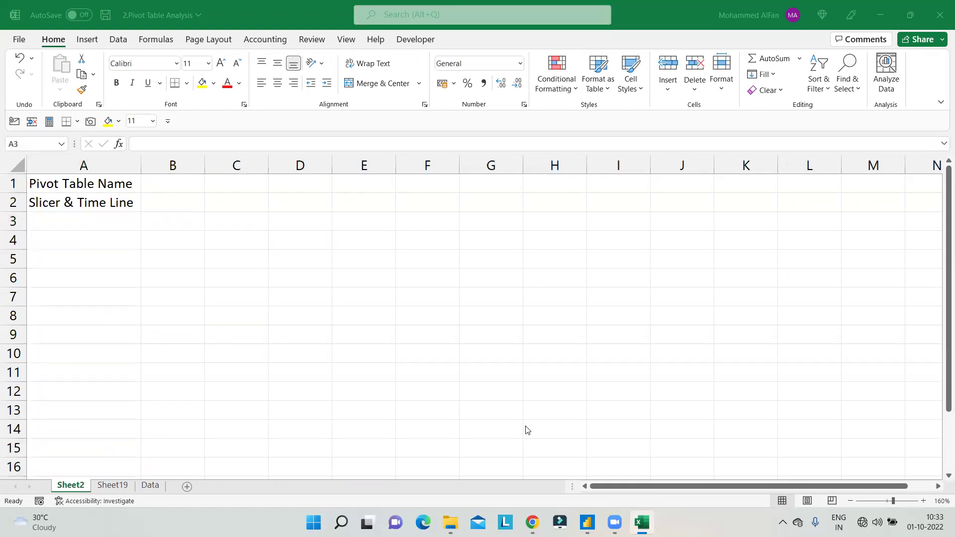
pyautogui.click(111, 486)
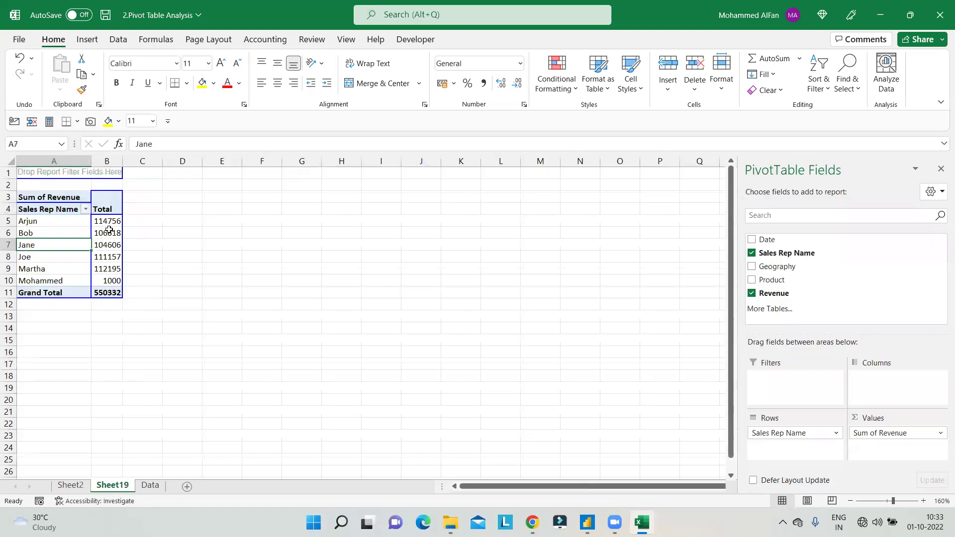
pyautogui.click(82, 232)
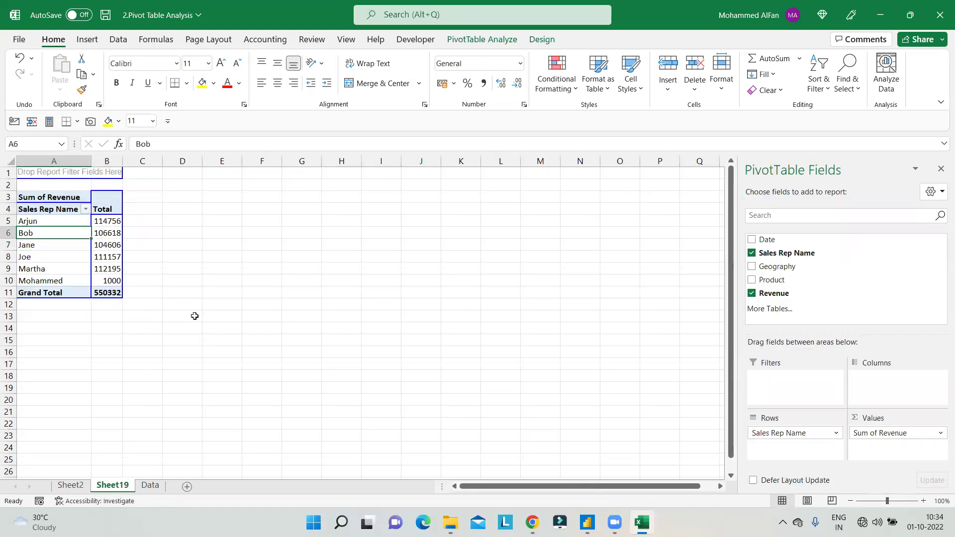
pyautogui.scroll(3, 195, 317)
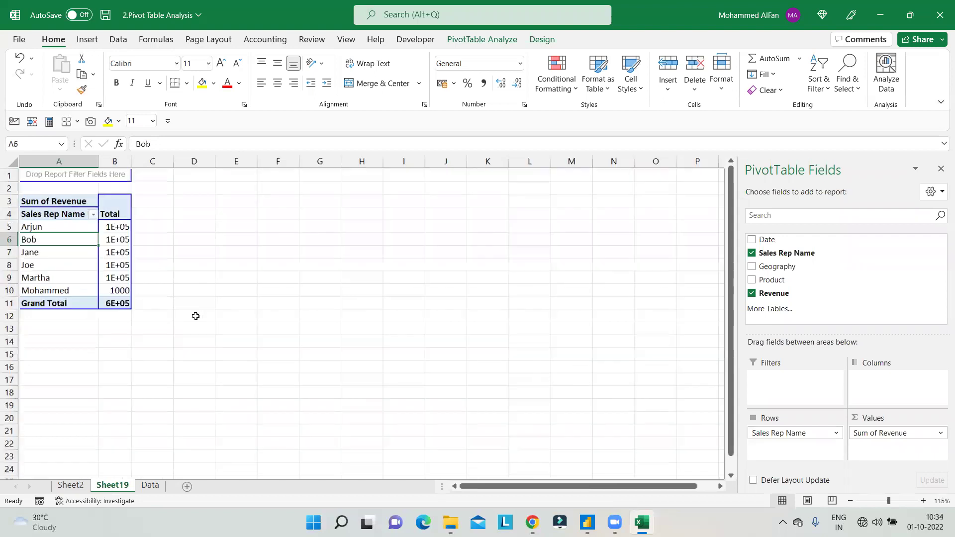
pyautogui.doubleClick(180, 165)
pyautogui.click(165, 284)
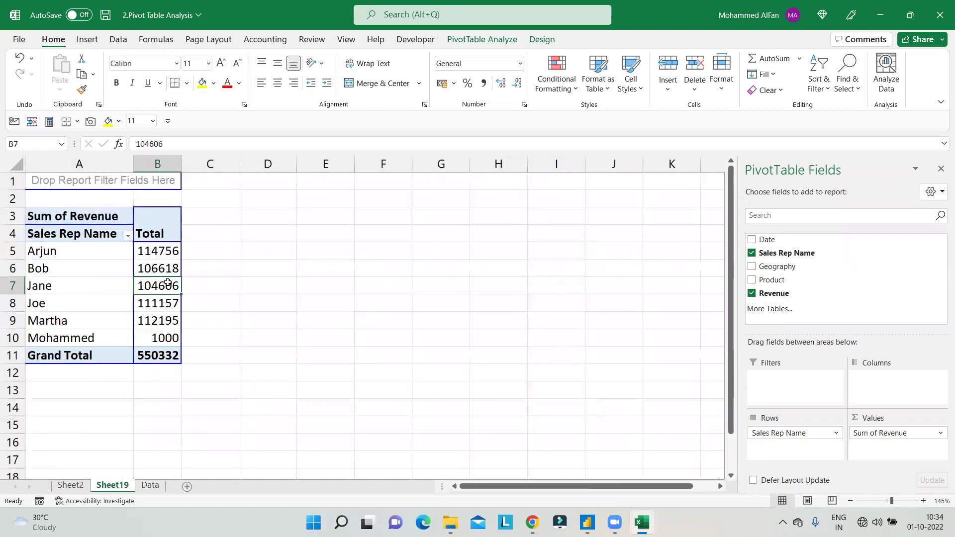
pyautogui.click(482, 40)
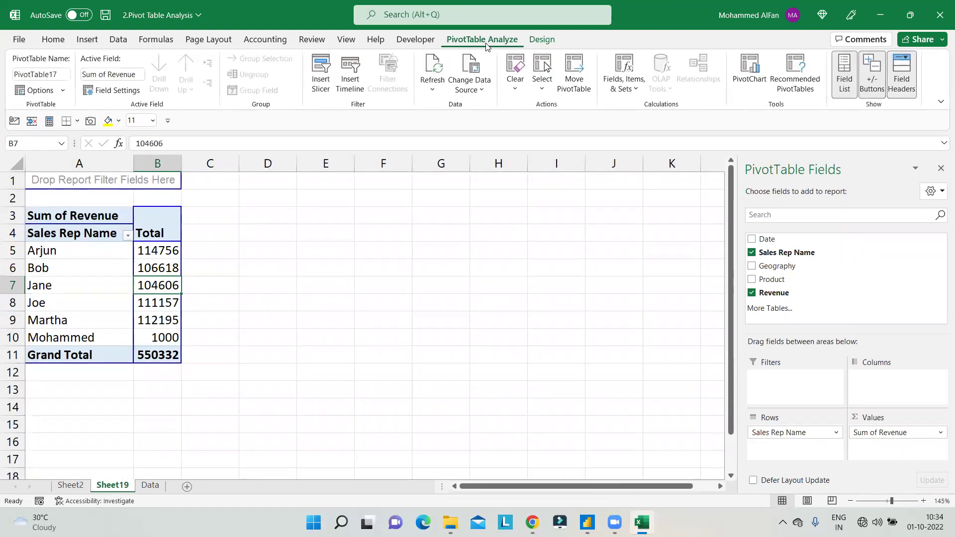
pyautogui.click(514, 92)
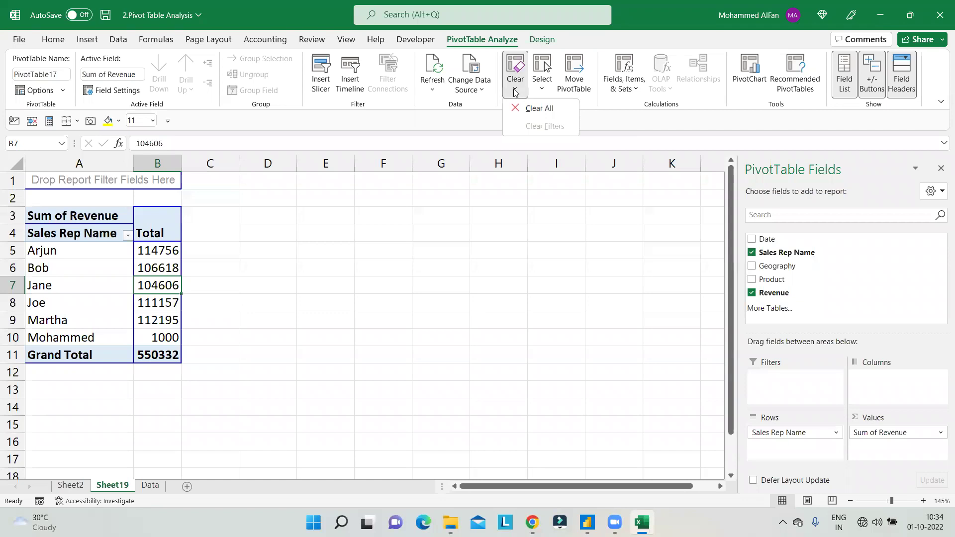
pyautogui.click(537, 108)
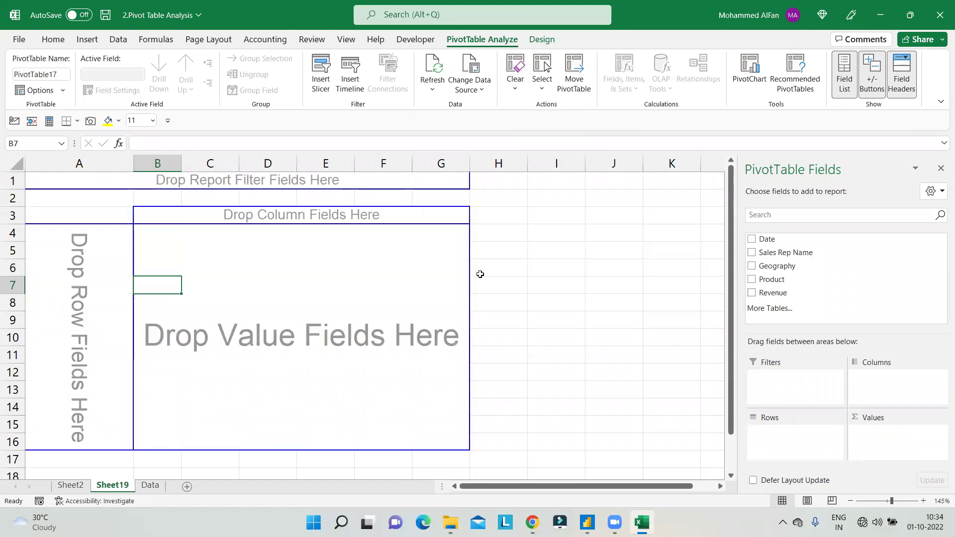
pyautogui.hotkey('ctrl', 'z')
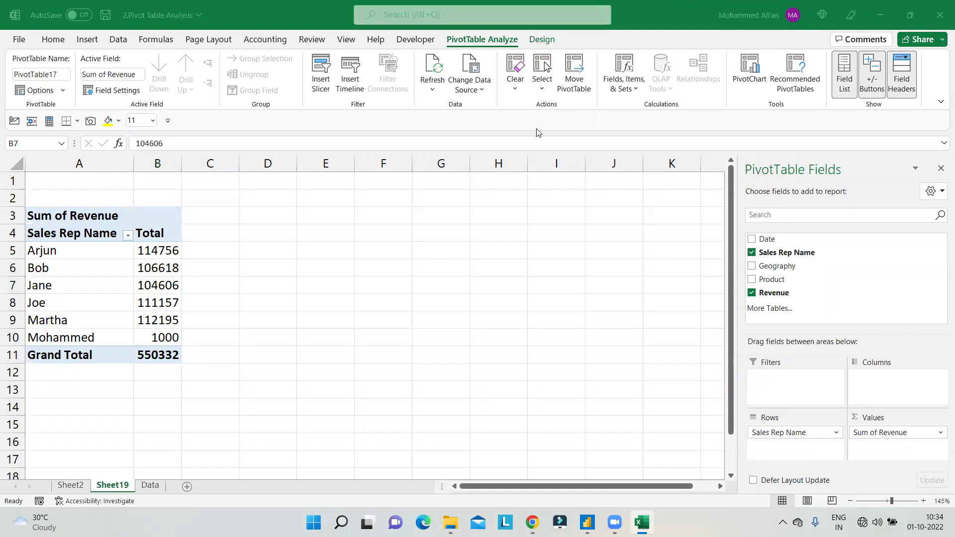
# - Drag Geography into the Filters area of the Sales Rep Name pivot, leaving it at (All)
pyautogui.click(542, 89)
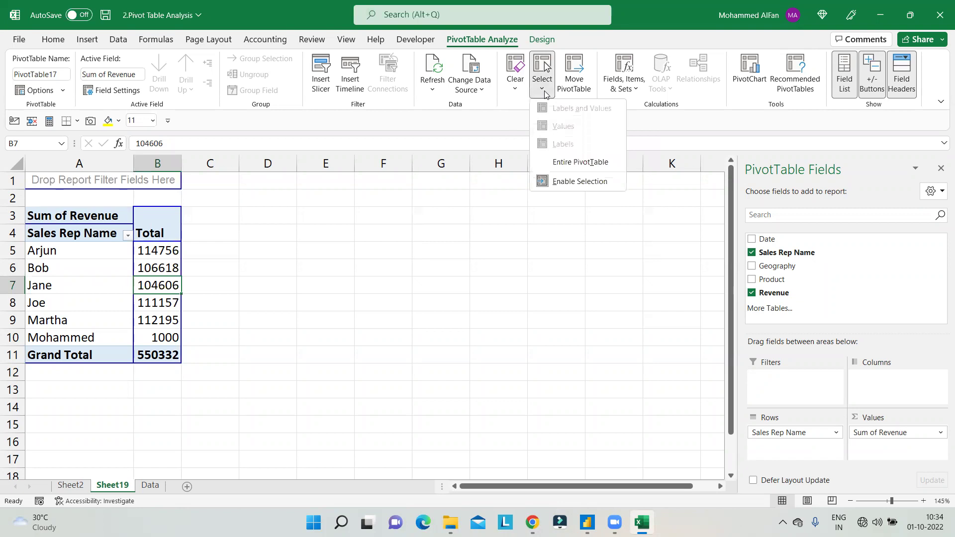
pyautogui.click(545, 93)
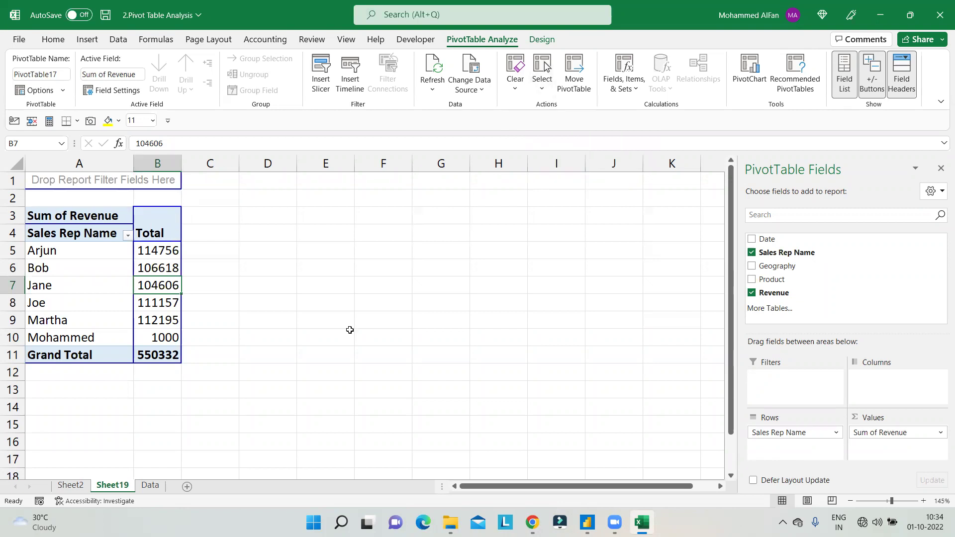
pyautogui.click(156, 268)
pyautogui.click(158, 251)
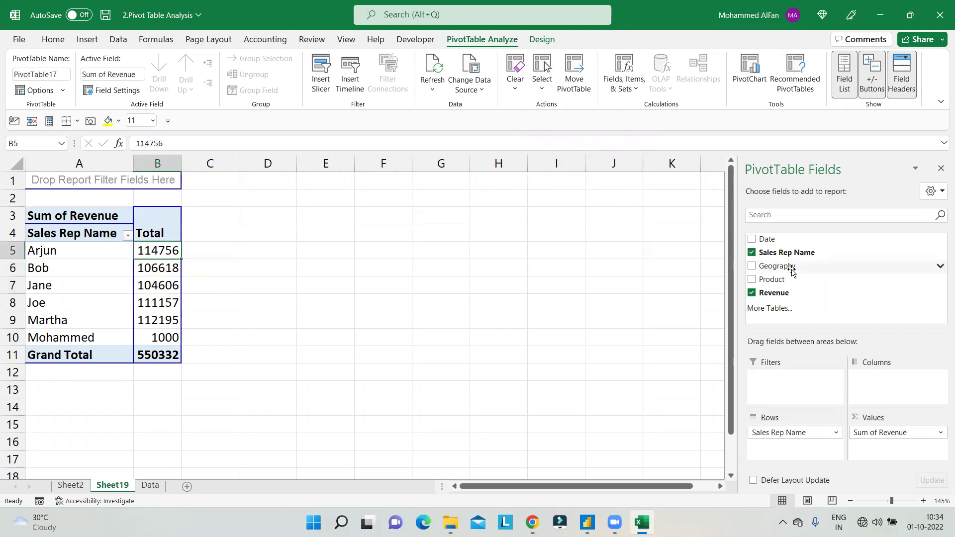
pyautogui.moveTo(790, 269); pyautogui.dragTo(783, 384)
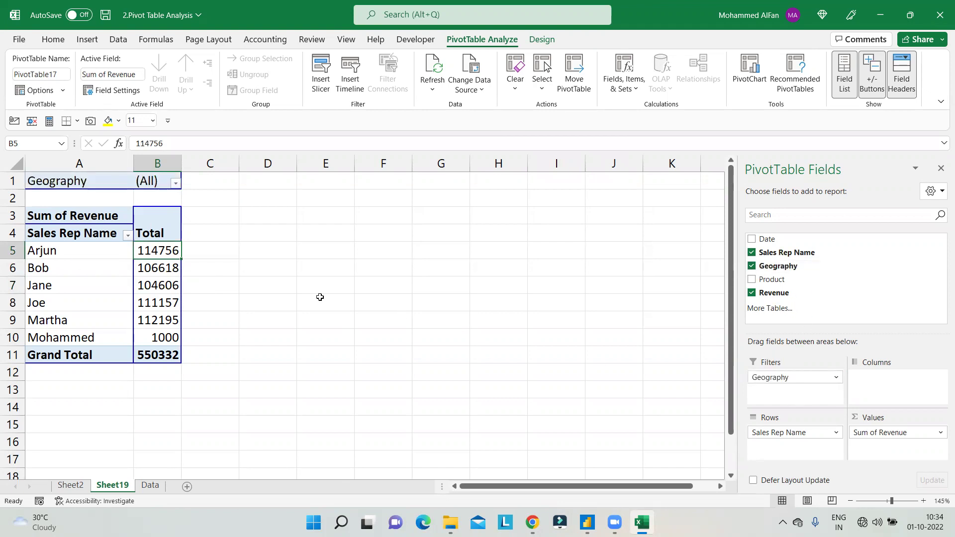
pyautogui.click(294, 286)
pyautogui.moveTo(74, 251); pyautogui.dragTo(75, 338)
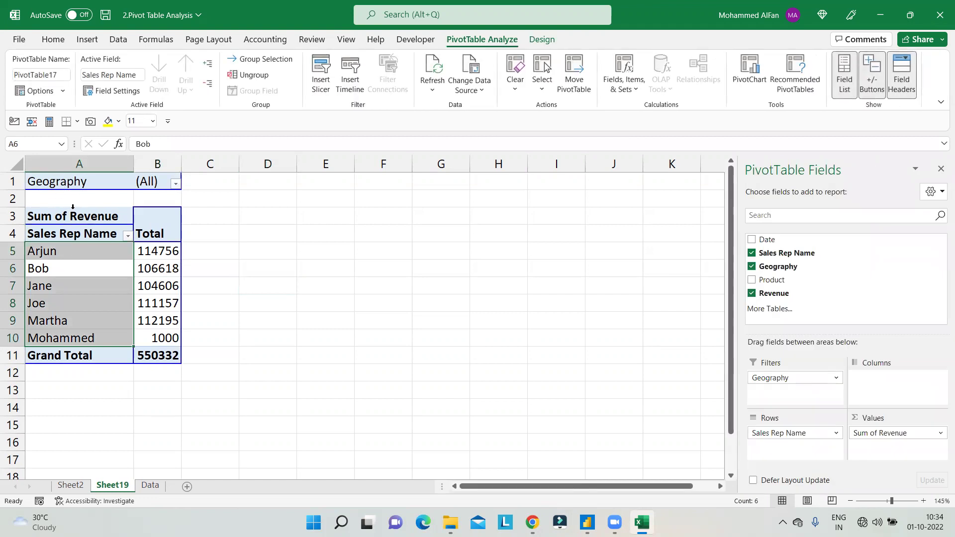
pyautogui.click(282, 226)
pyautogui.click(113, 260)
pyautogui.click(245, 264)
pyautogui.moveTo(392, 226); pyautogui.dragTo(544, 365)
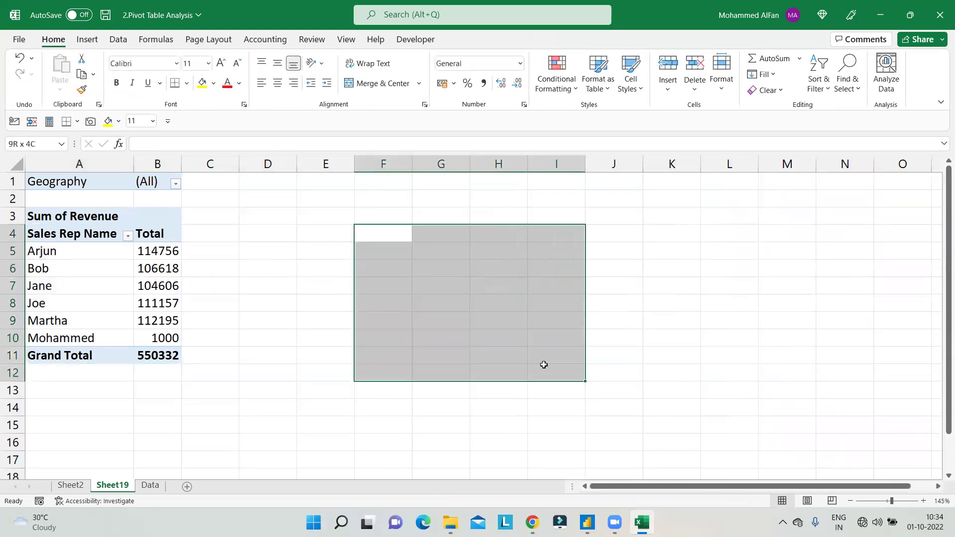
pyautogui.click(614, 320)
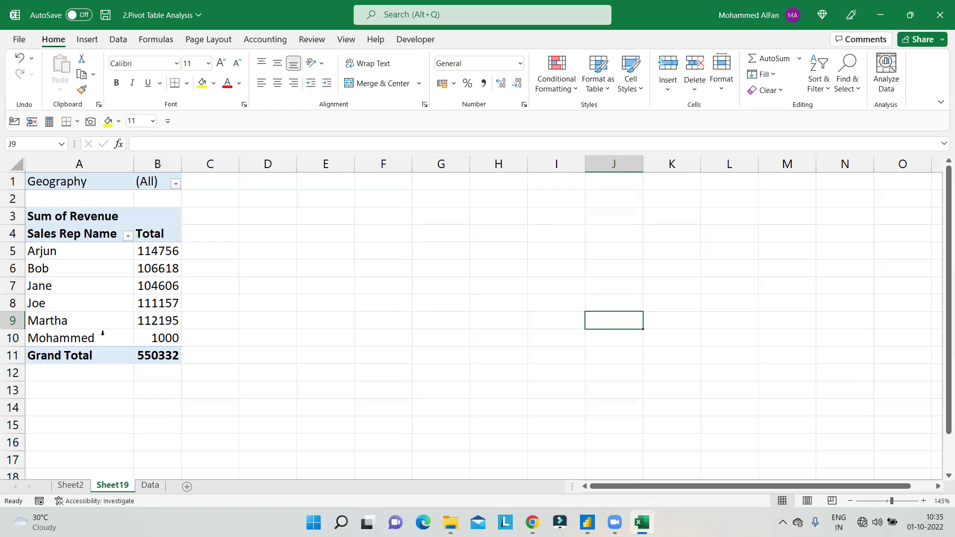
pyautogui.click(156, 256)
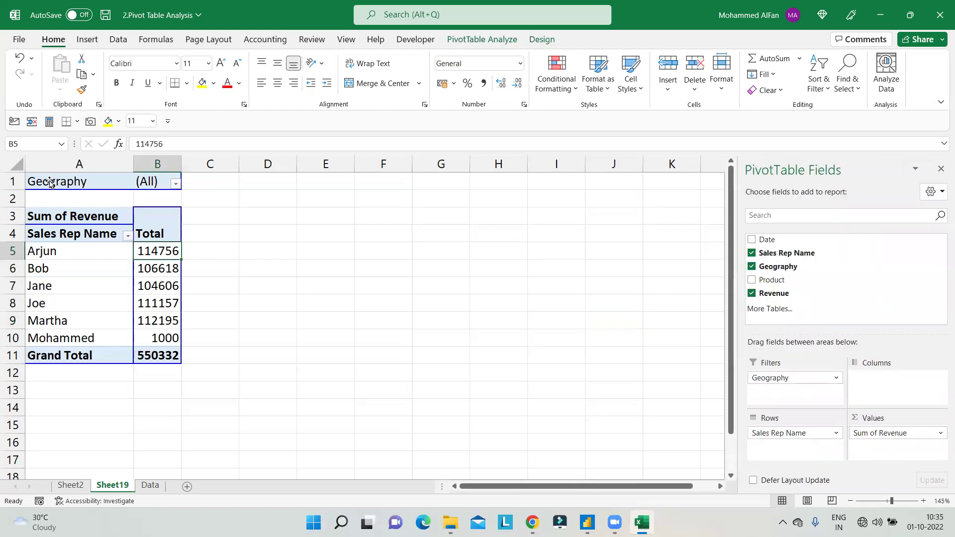
pyautogui.click(50, 182)
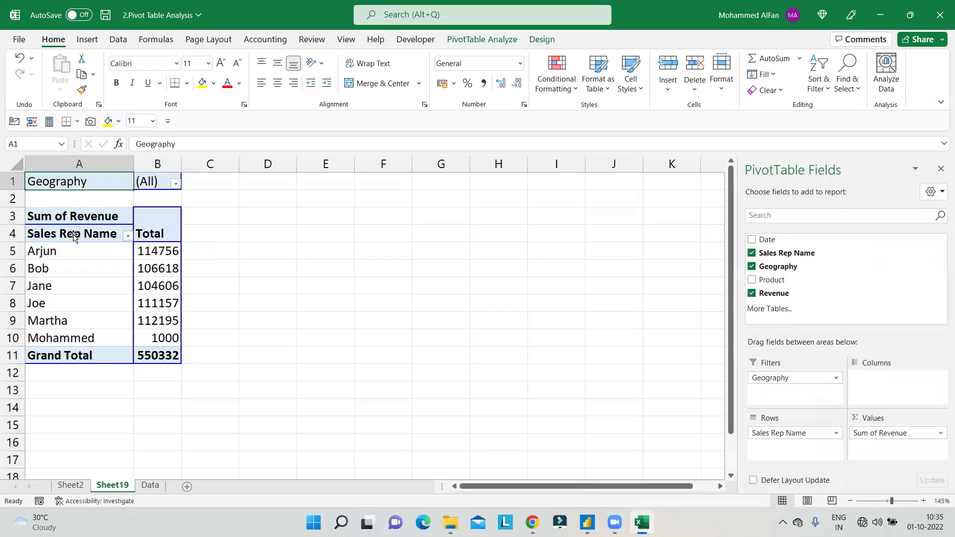
pyautogui.click(488, 40)
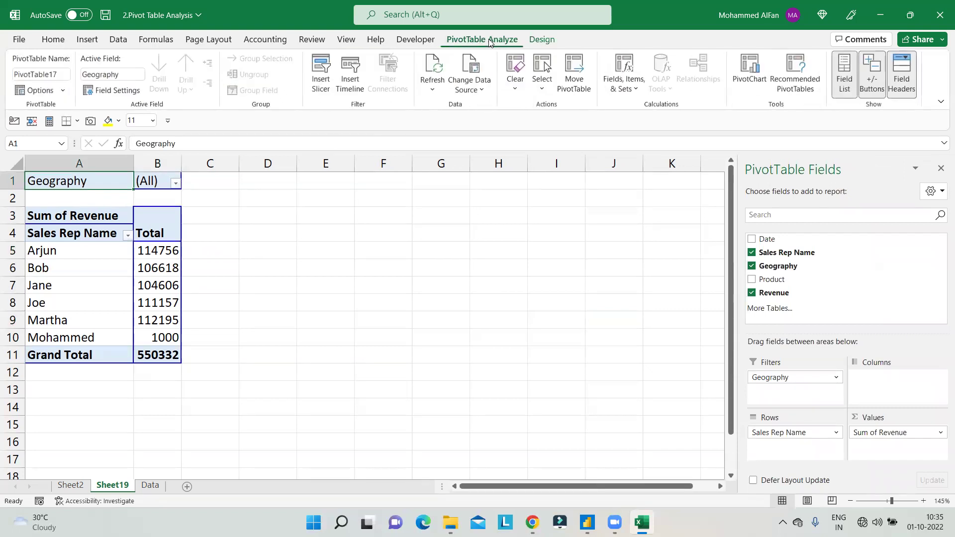
pyautogui.click(541, 94)
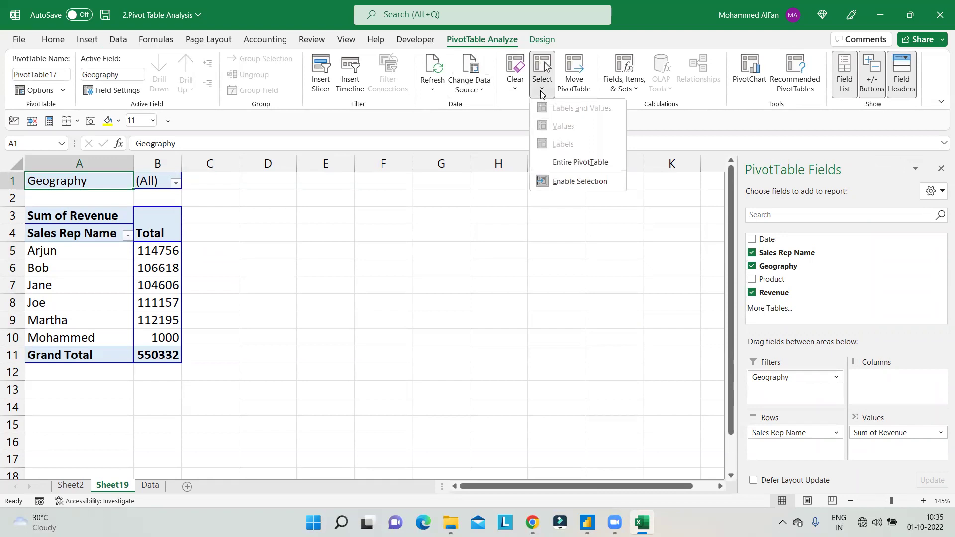
pyautogui.click(576, 164)
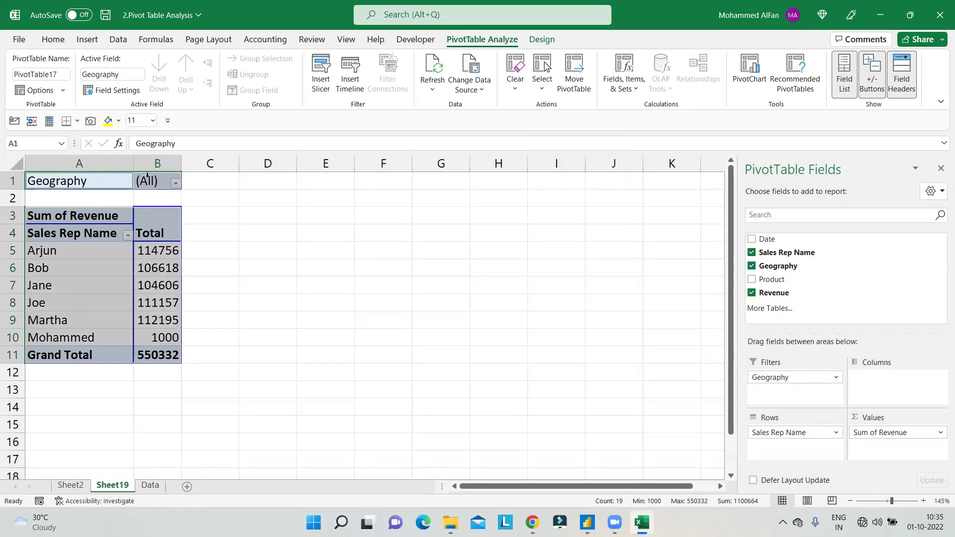
pyautogui.hotkey('ctrl', 'c')
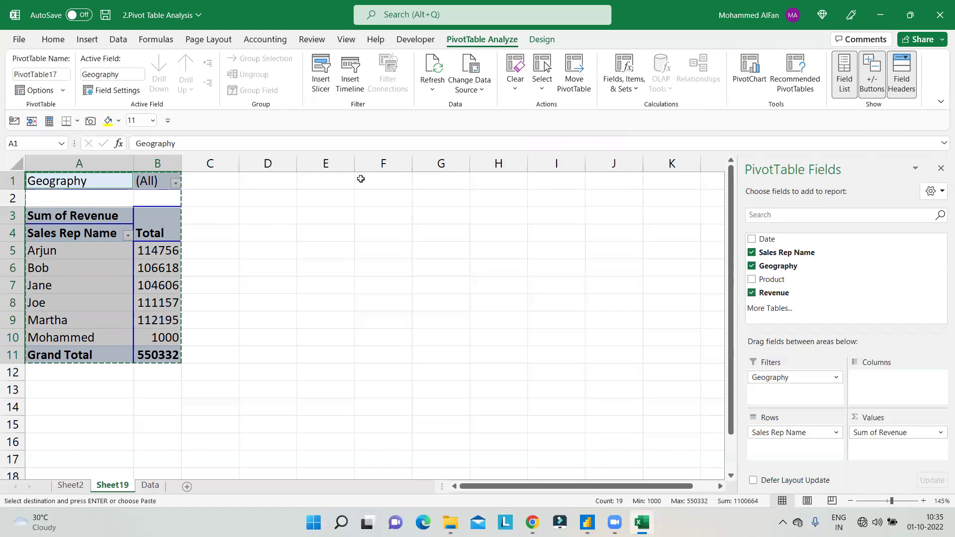
pyautogui.click(383, 181)
pyautogui.hotkey('ctrl', 'v')
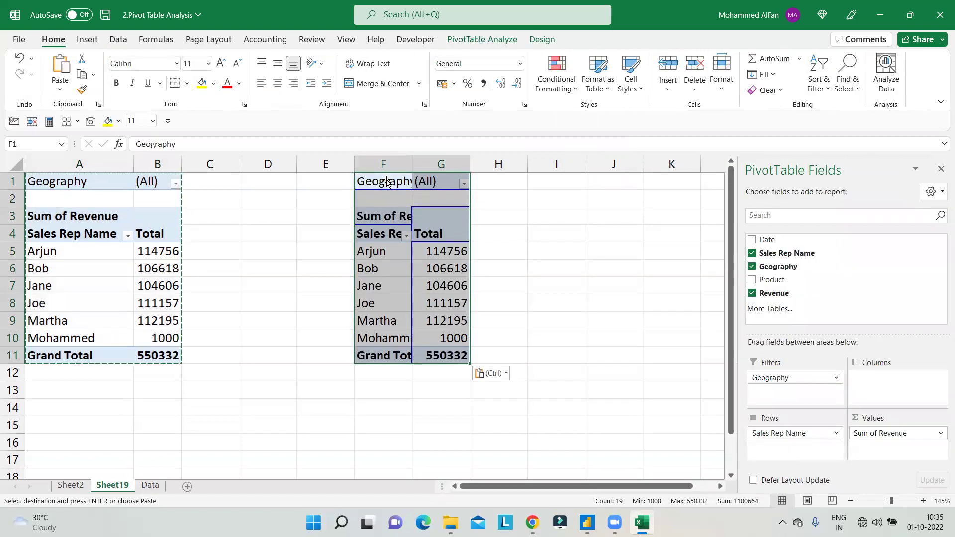
pyautogui.hotkey('ctrl', 'z')
pyautogui.press('Escape')
pyautogui.click(86, 261)
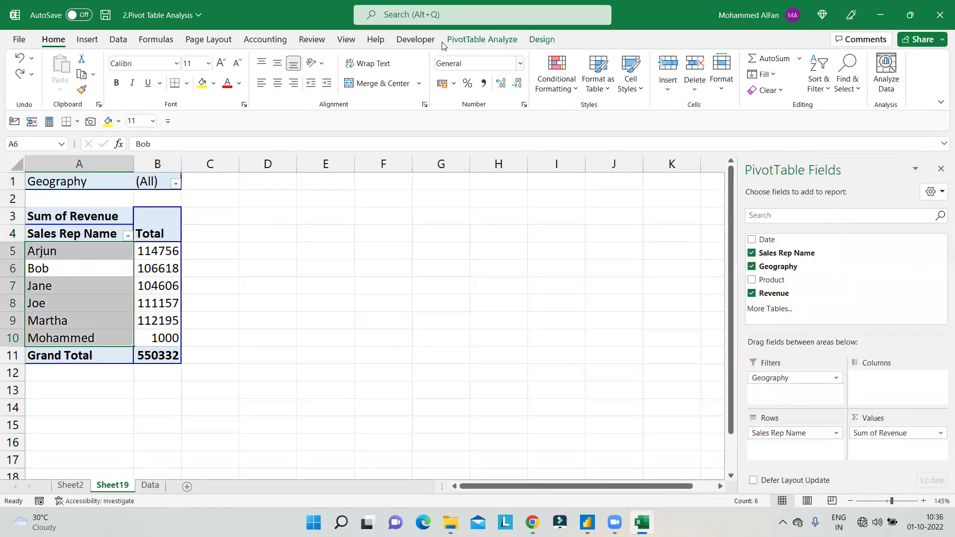
# - Open the pivot's Select options on PivotTable Analyze and dismiss them unused
pyautogui.click(480, 39)
pyautogui.click(542, 82)
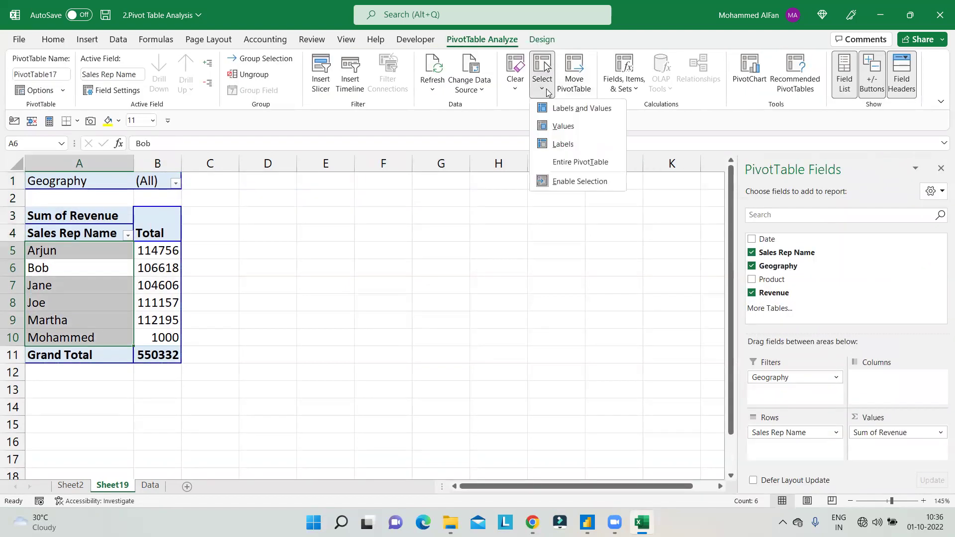
pyautogui.press('Escape')
pyautogui.click(140, 287)
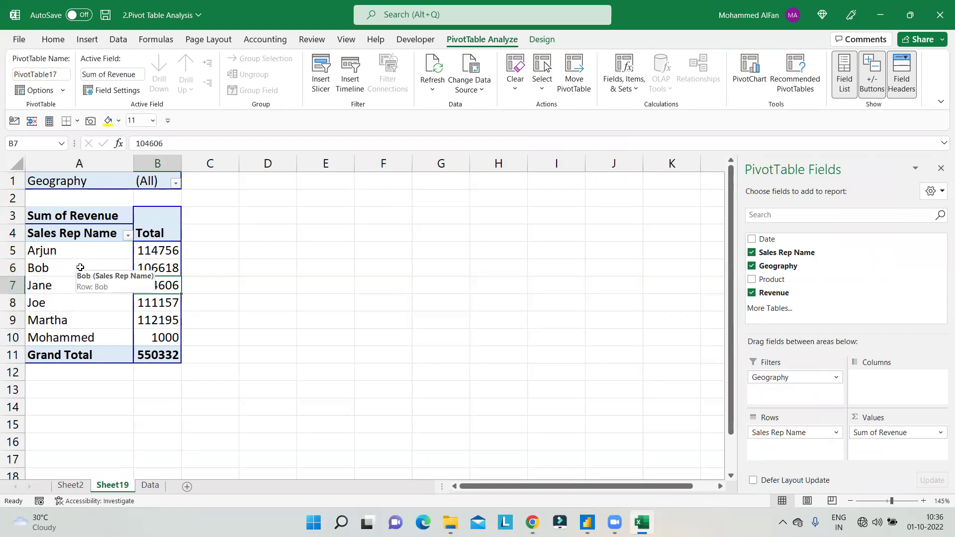
# - Open Move PivotTable twice, trying its location picker, and cancel without moving the pivot
pyautogui.click(579, 93)
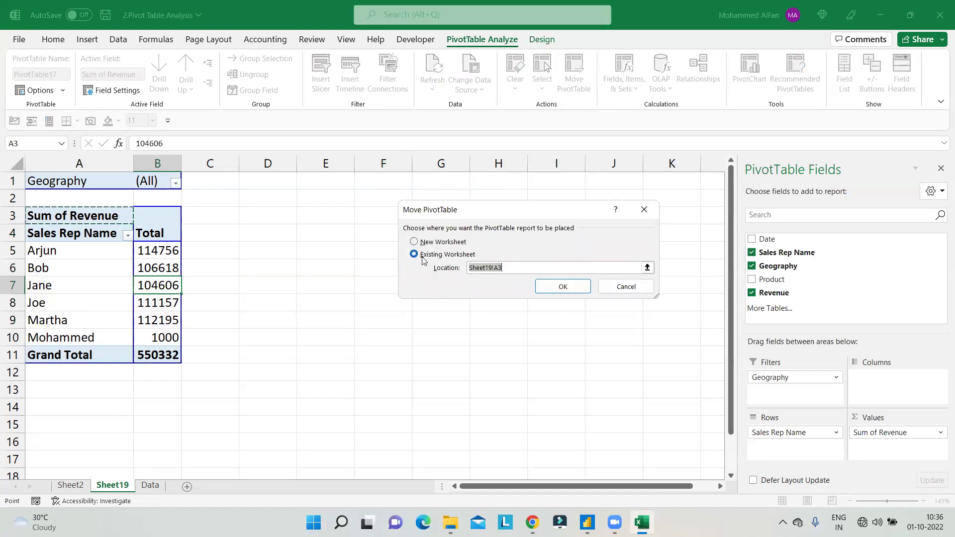
pyautogui.click(622, 290)
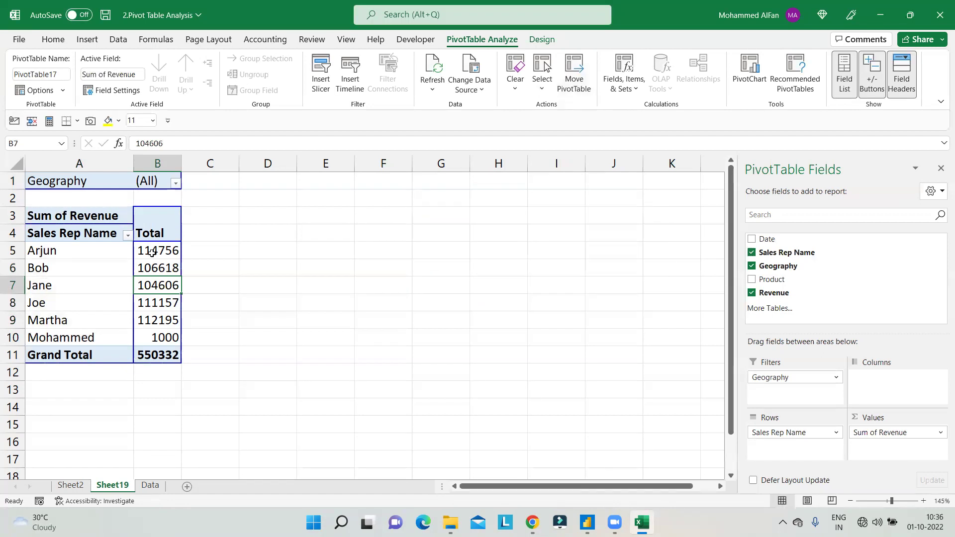
pyautogui.click(577, 88)
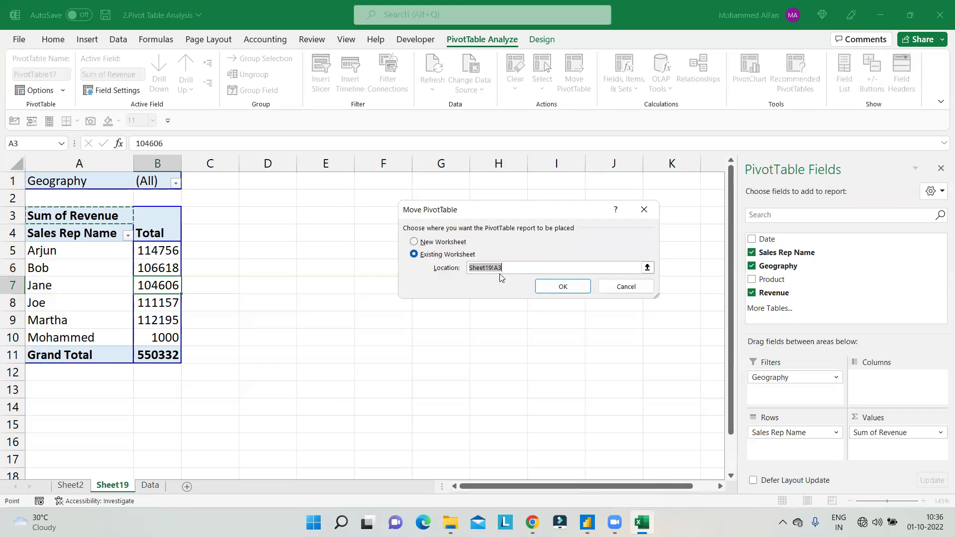
pyautogui.click(647, 268)
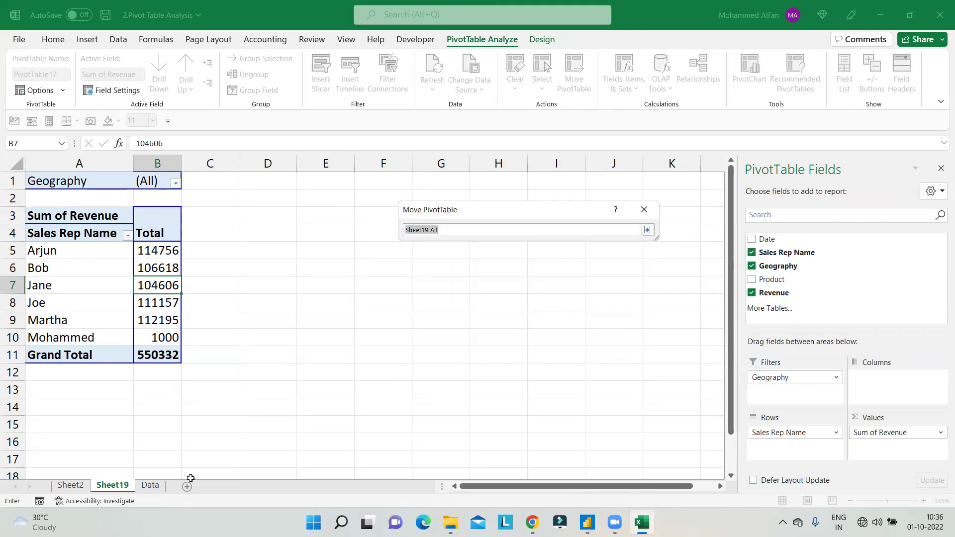
pyautogui.click(645, 210)
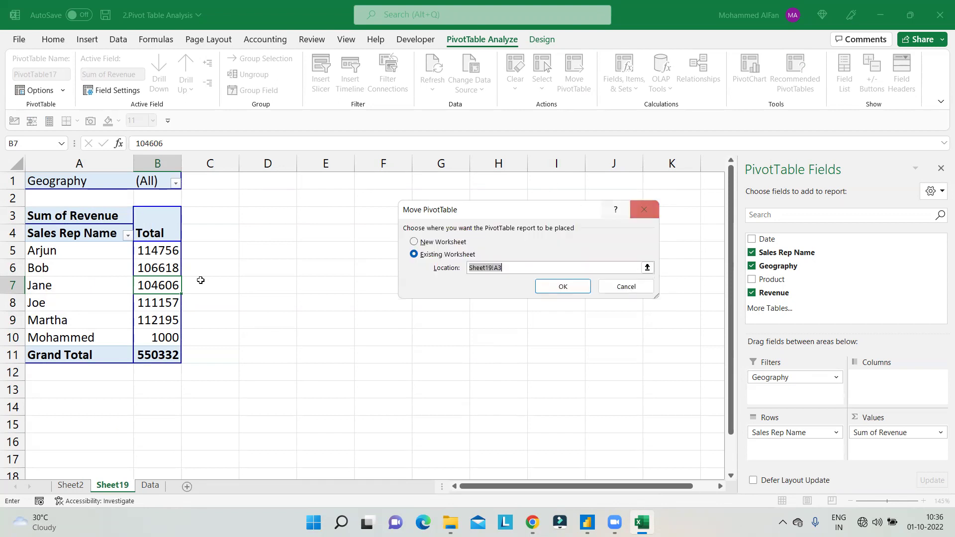
pyautogui.click(637, 290)
pyautogui.click(158, 269)
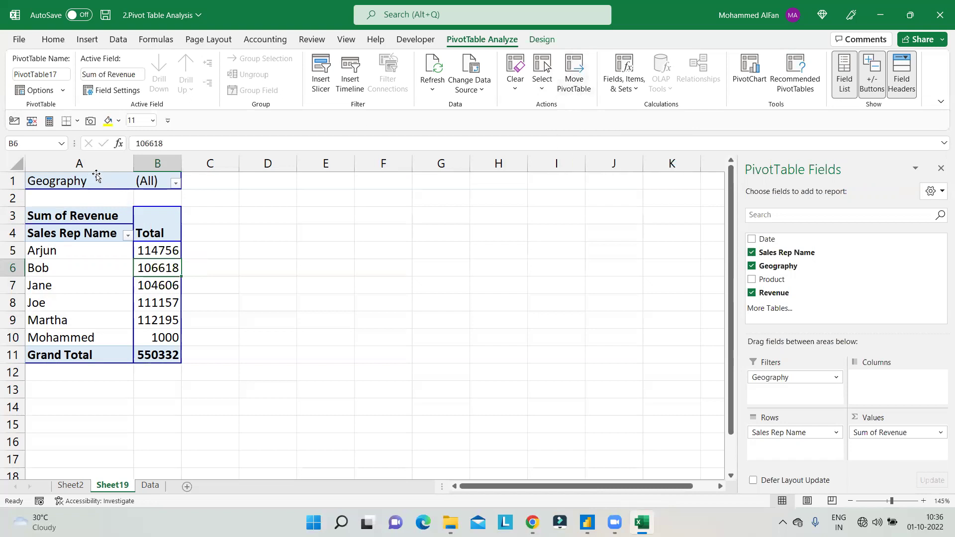
pyautogui.moveTo(341, 180); pyautogui.dragTo(446, 333)
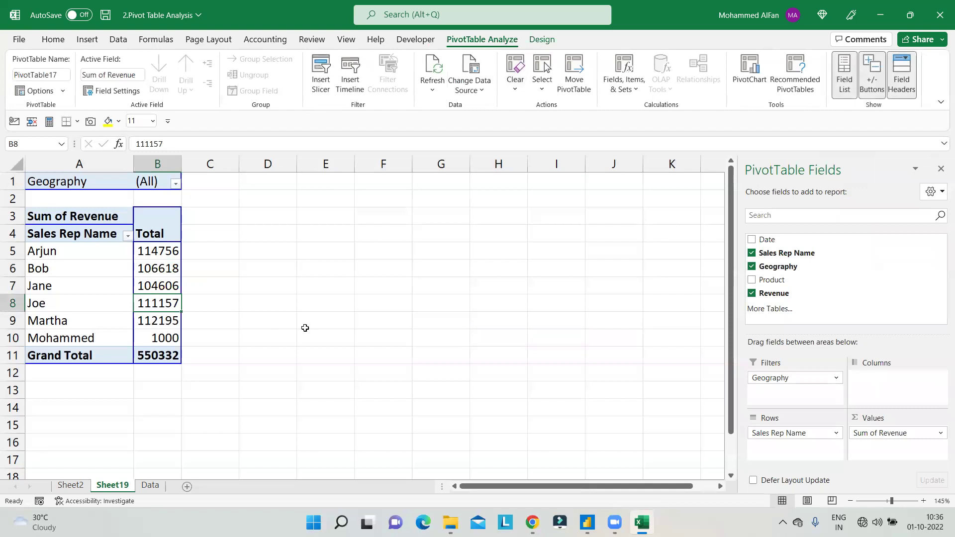
# - Search Windows for 'mis' and open the MIS-Interactive dashboard (3) workbook
pyautogui.click(341, 522)
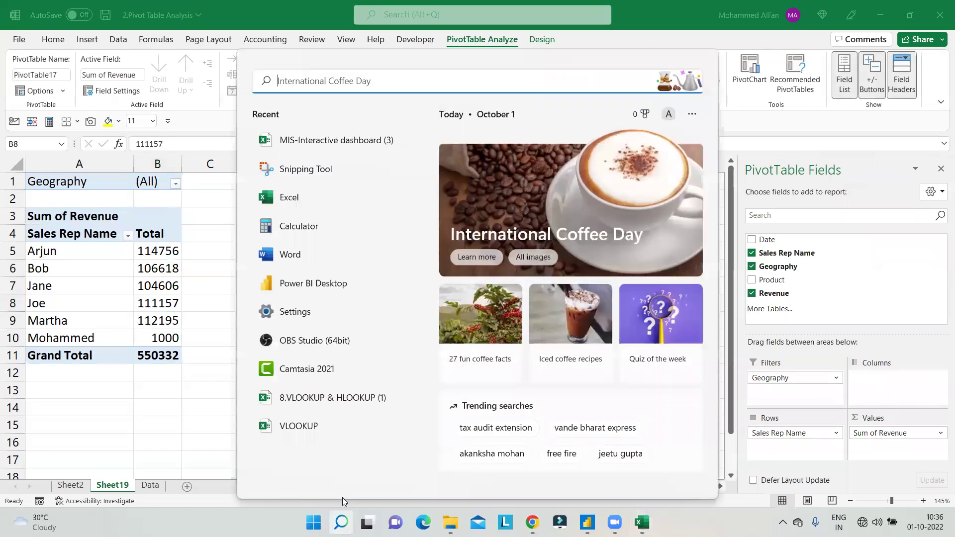
pyautogui.write('mis')
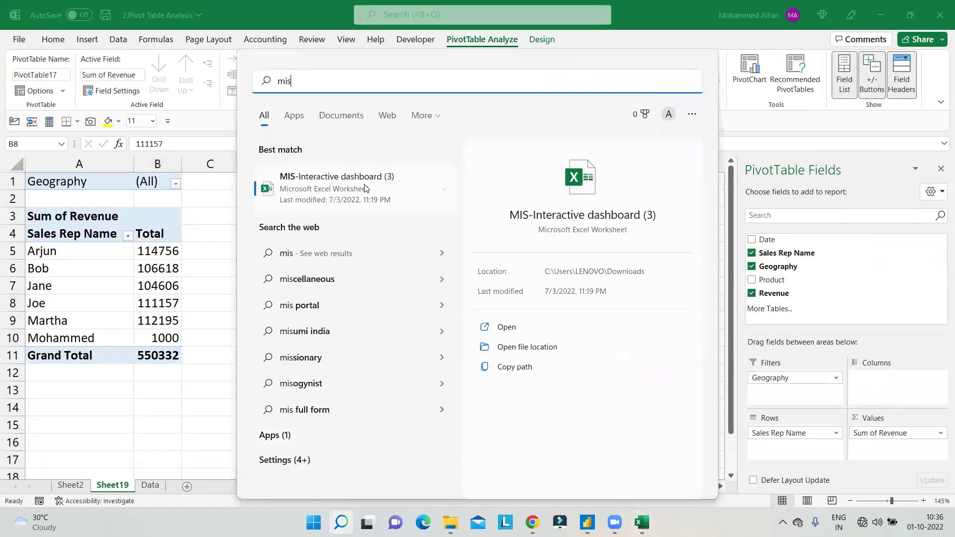
pyautogui.press('Escape')
pyautogui.click(381, 235)
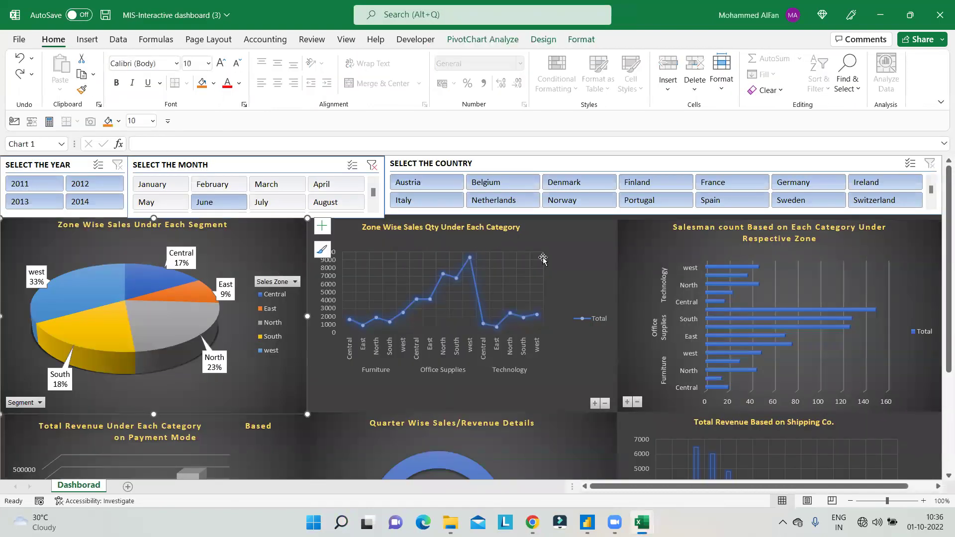
# - Select the Shipping Co. revenue chart, then open and cancel the Move or Copy sheet dialog
pyautogui.press('Tab')
pyautogui.press('Tab')
pyautogui.press('Tab')
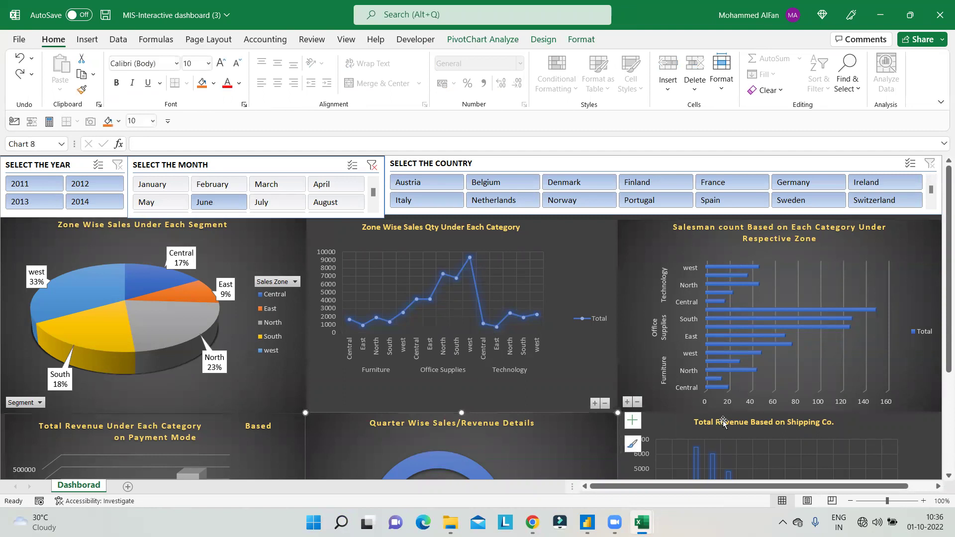
pyautogui.click(723, 422)
pyautogui.rightClick(92, 485)
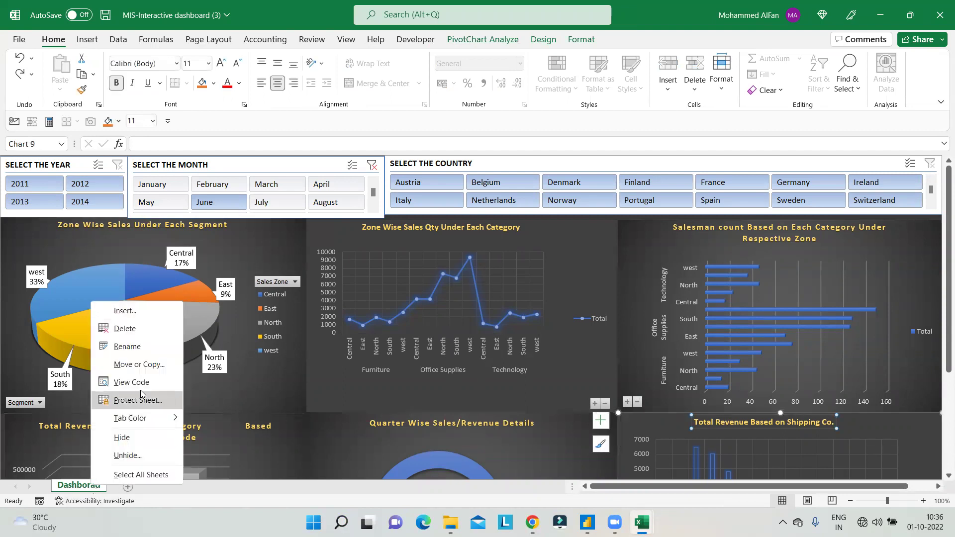
pyautogui.click(139, 365)
pyautogui.click(211, 465)
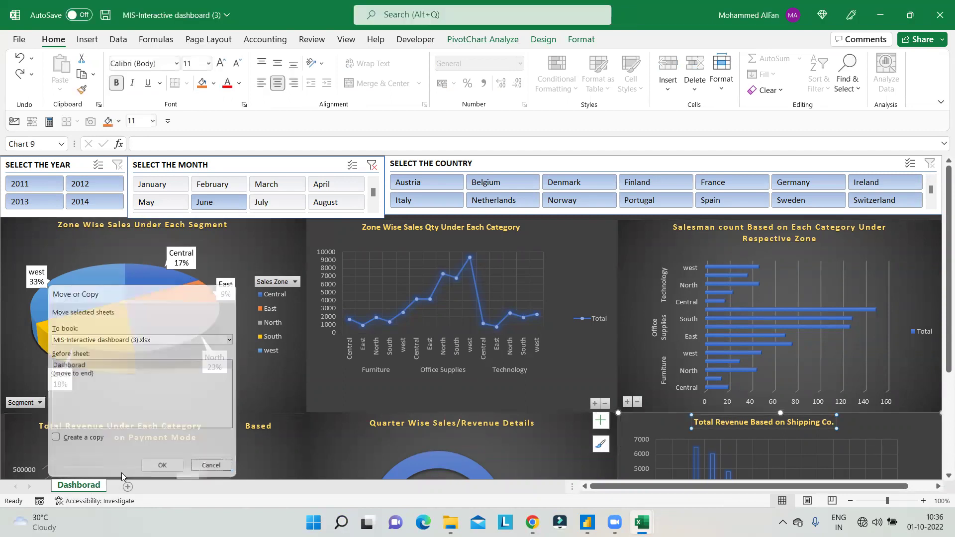
# - Unhide the dashboard's hidden Pivot Report sheet
pyautogui.rightClick(97, 487)
pyautogui.click(150, 456)
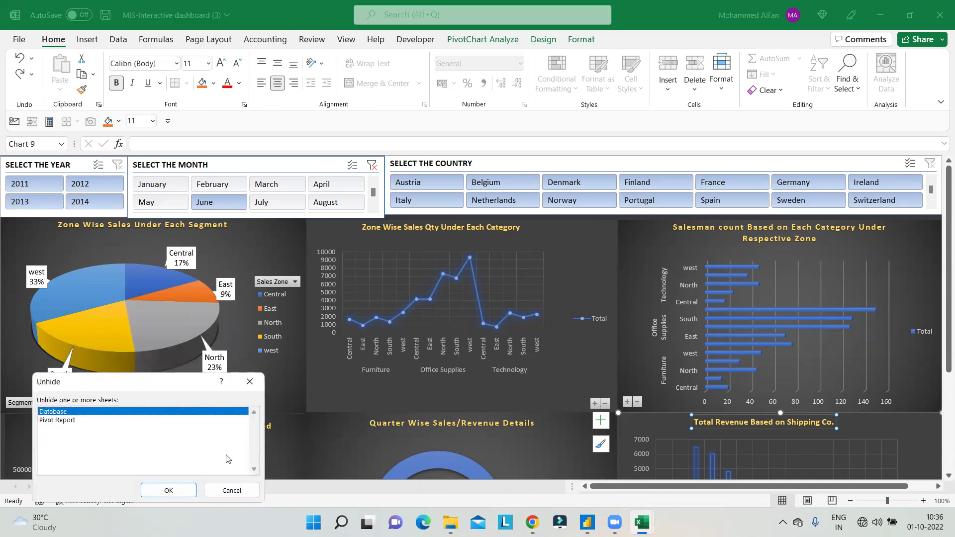
pyautogui.click(70, 421)
pyautogui.click(169, 490)
# - Inspect the Pivot Report's revenue, quantity and payment pivots, then close the workbook with Don't Save
pyautogui.click(91, 280)
pyautogui.moveTo(40, 257); pyautogui.dragTo(3, 259)
pyautogui.moveTo(214, 221); pyautogui.dragTo(261, 233)
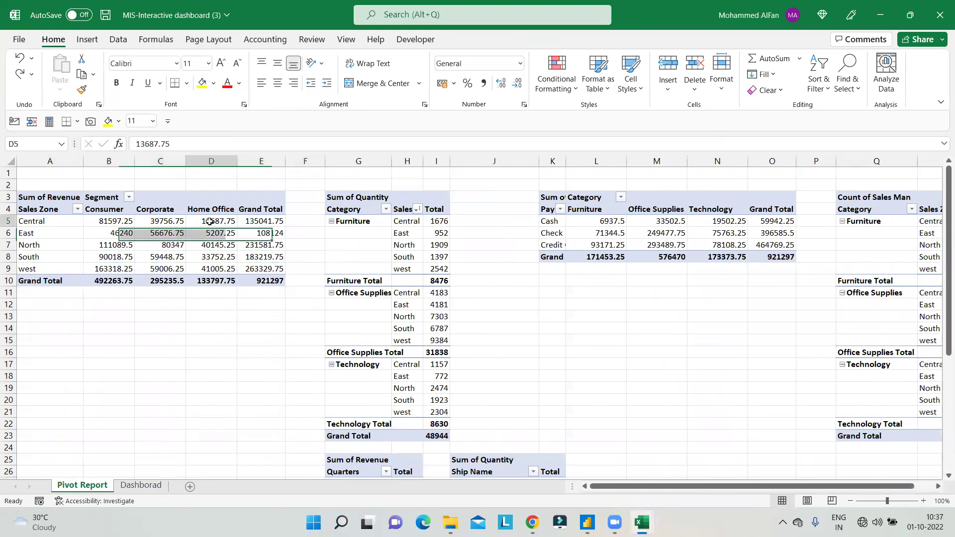
pyautogui.click(384, 243)
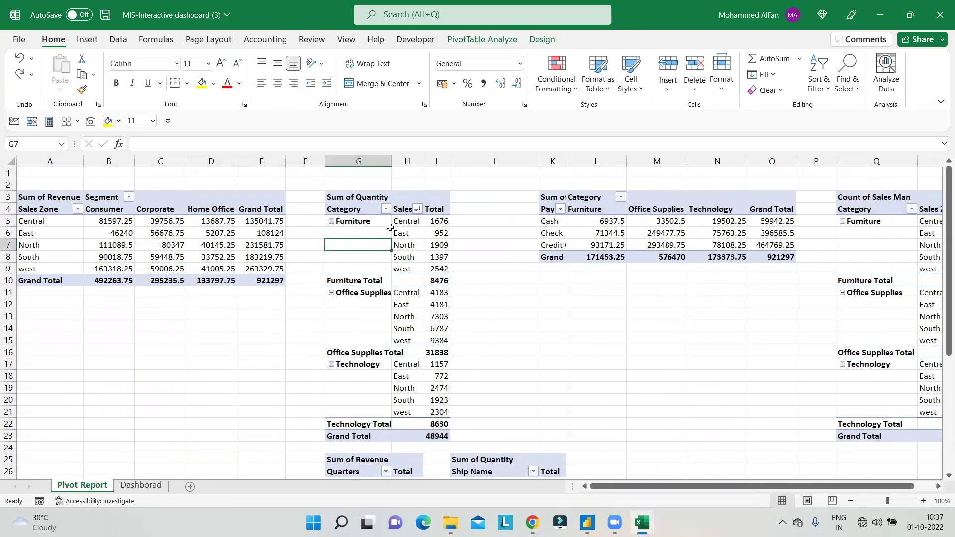
pyautogui.click(716, 232)
pyautogui.click(875, 221)
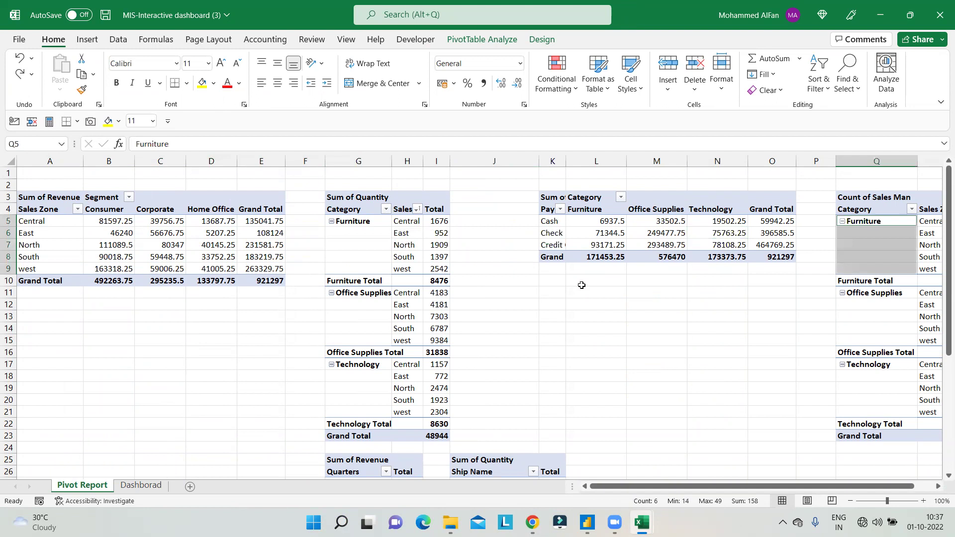
pyautogui.click(939, 14)
pyautogui.click(478, 275)
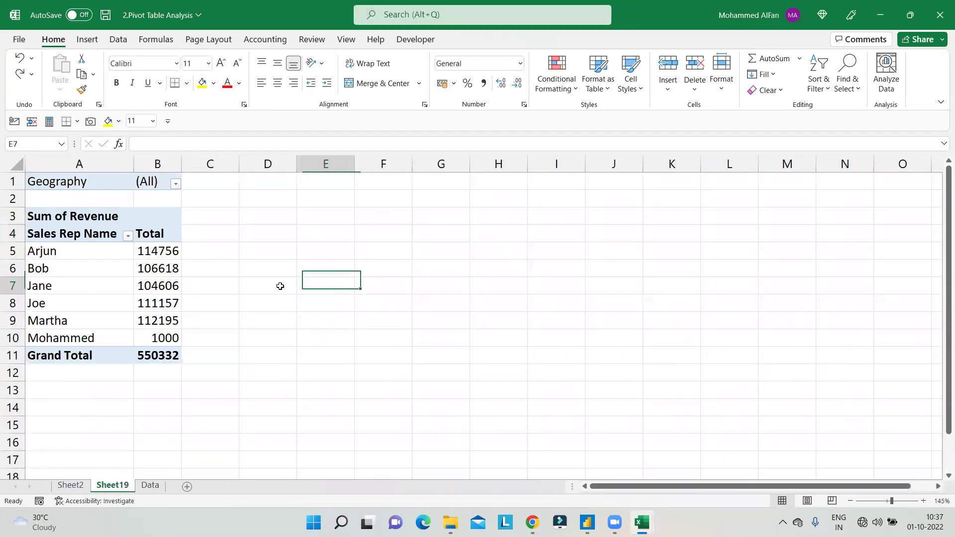
# - Open the pivot's Fields, Items & Sets options and close them unused
pyautogui.click(120, 285)
pyautogui.click(482, 39)
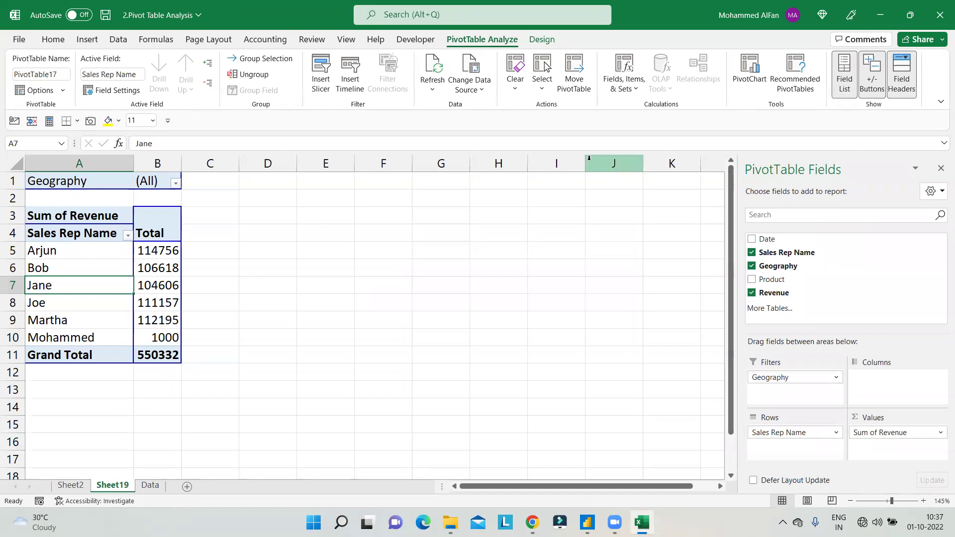
pyautogui.click(635, 90)
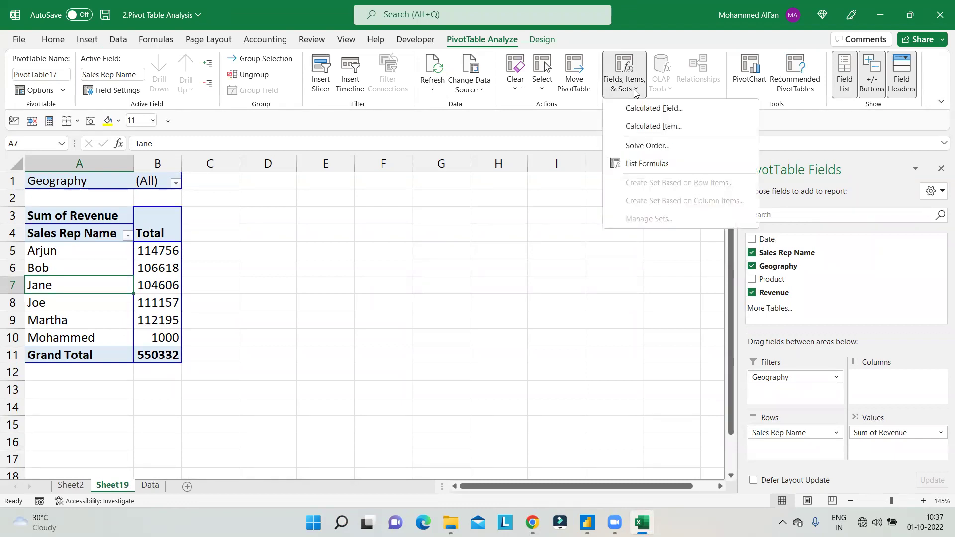
pyautogui.click(247, 315)
pyautogui.click(184, 277)
pyautogui.click(164, 278)
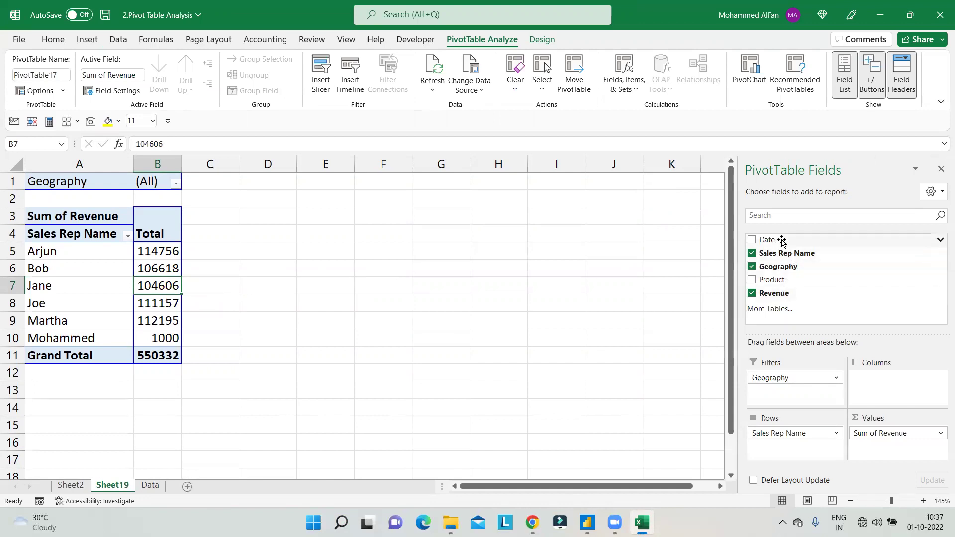
# - Compare the Data sheet with the Sheet19 pivot, selecting cells in column C beside it
pyautogui.click(150, 486)
pyautogui.click(121, 488)
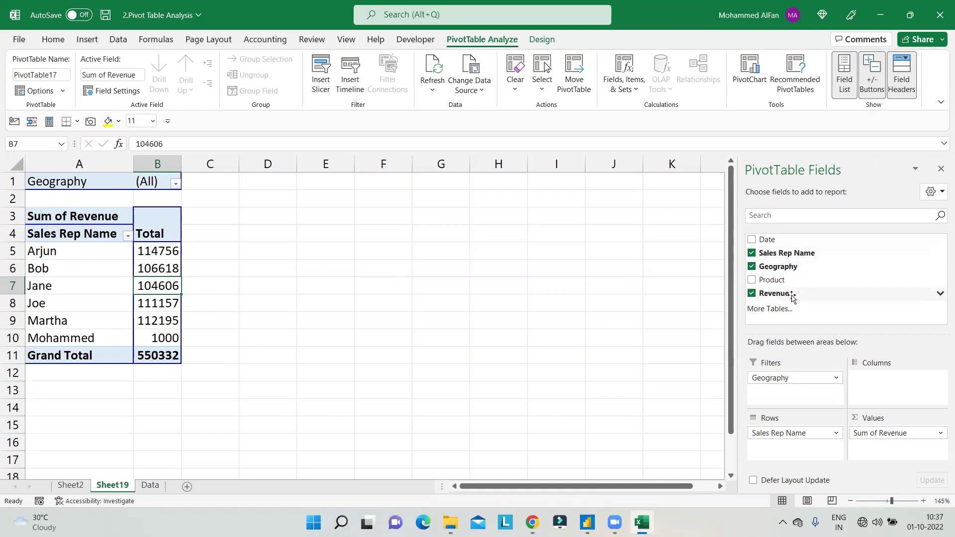
pyautogui.moveTo(215, 179); pyautogui.dragTo(213, 353)
pyautogui.click(155, 486)
pyautogui.click(367, 176)
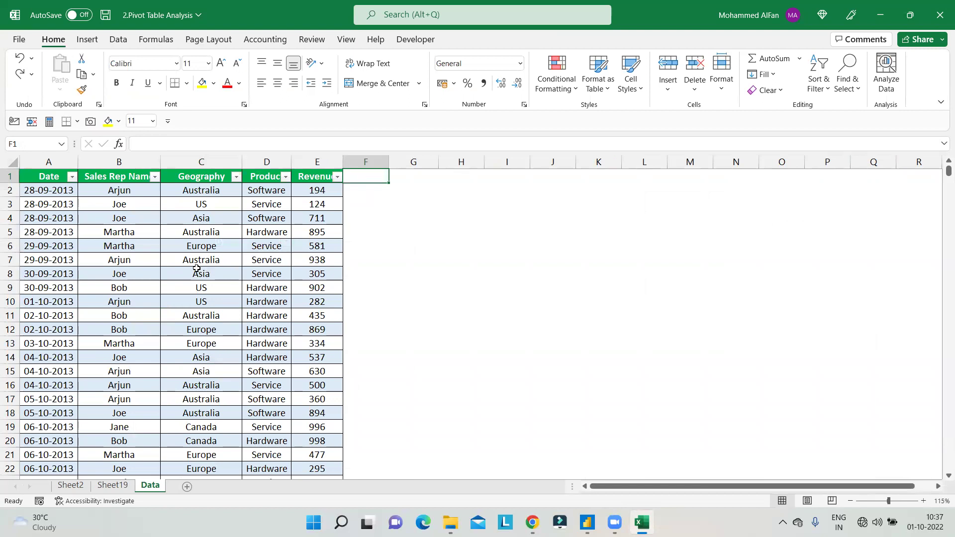
pyautogui.click(110, 486)
pyautogui.click(283, 317)
pyautogui.click(207, 232)
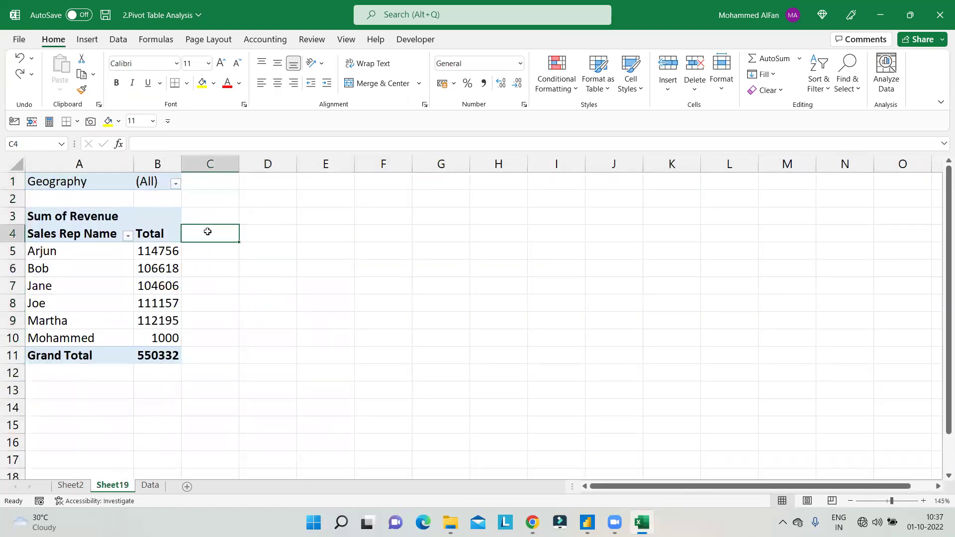
pyautogui.click(143, 266)
pyautogui.click(201, 235)
# - Select the rep revenue cells and bring up the Fields, Items & Sets dropdown again
pyautogui.click(164, 249)
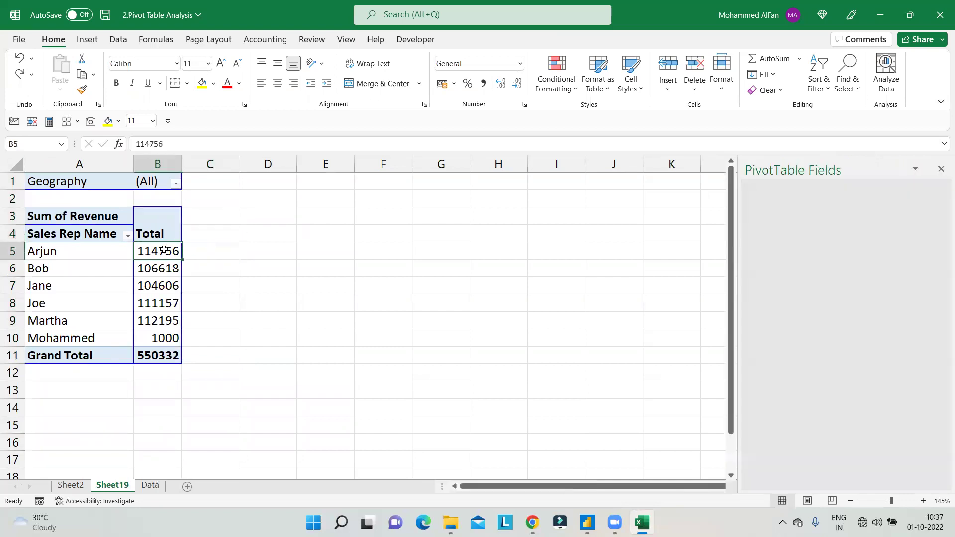
pyautogui.moveTo(213, 250); pyautogui.dragTo(211, 343)
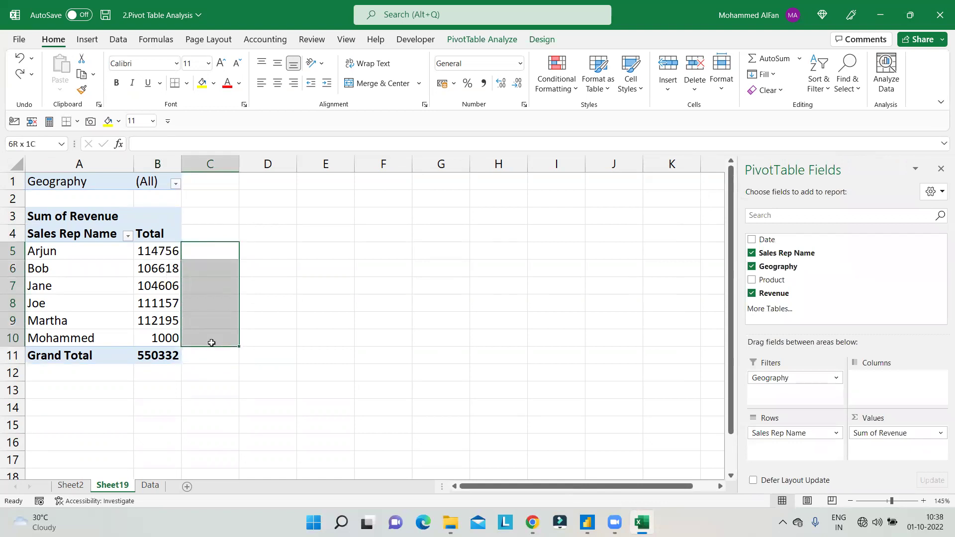
pyautogui.click(210, 267)
pyautogui.click(167, 269)
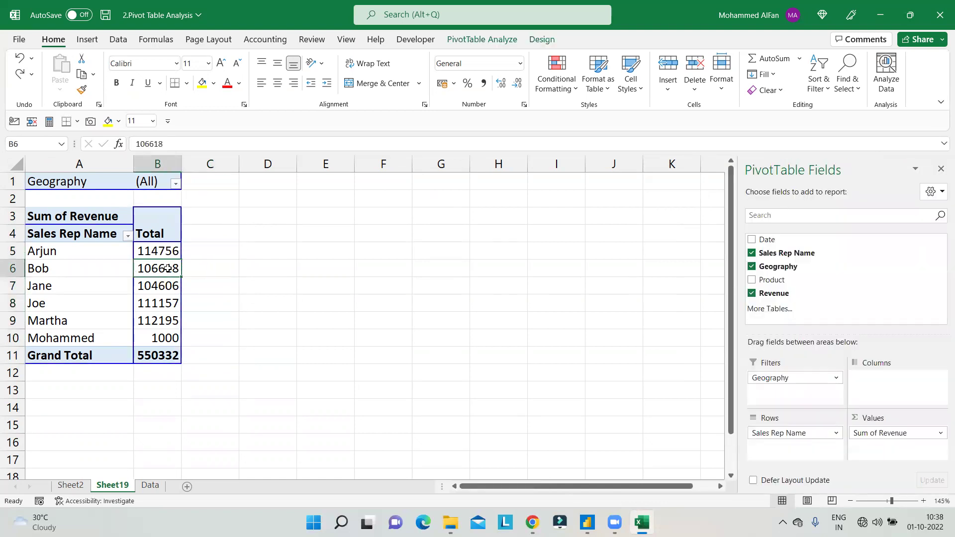
pyautogui.click(482, 40)
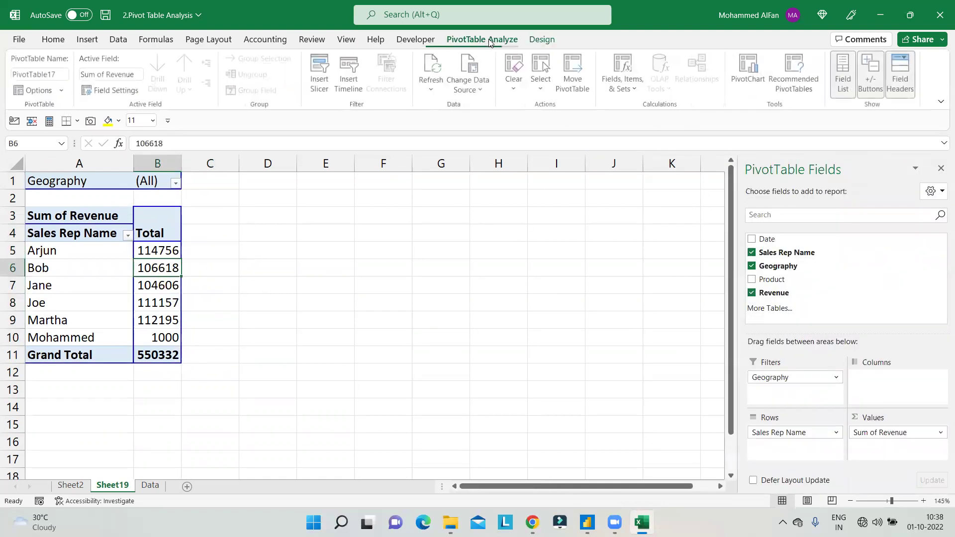
pyautogui.click(626, 92)
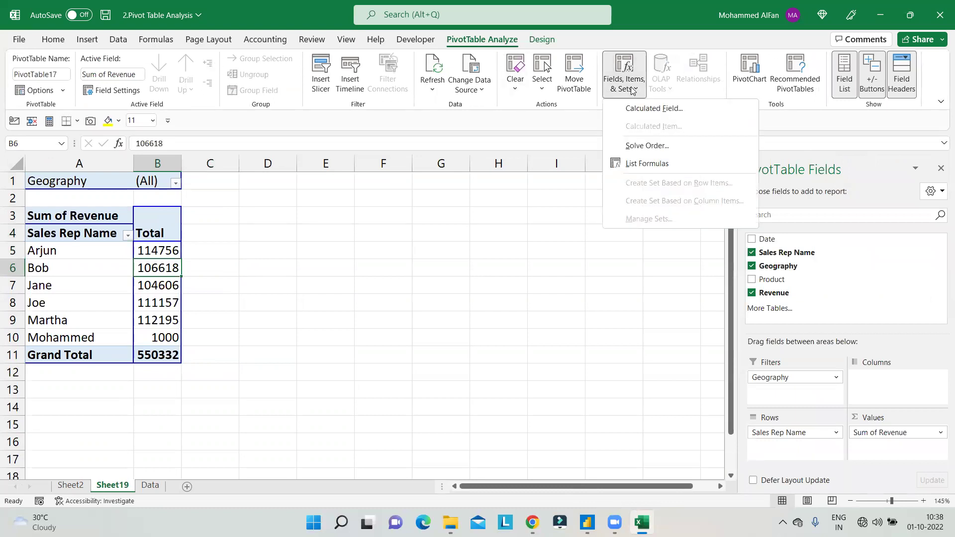
# - Define a Commission calculated field as =Revenue*15% and add it to the pivot
pyautogui.click(660, 109)
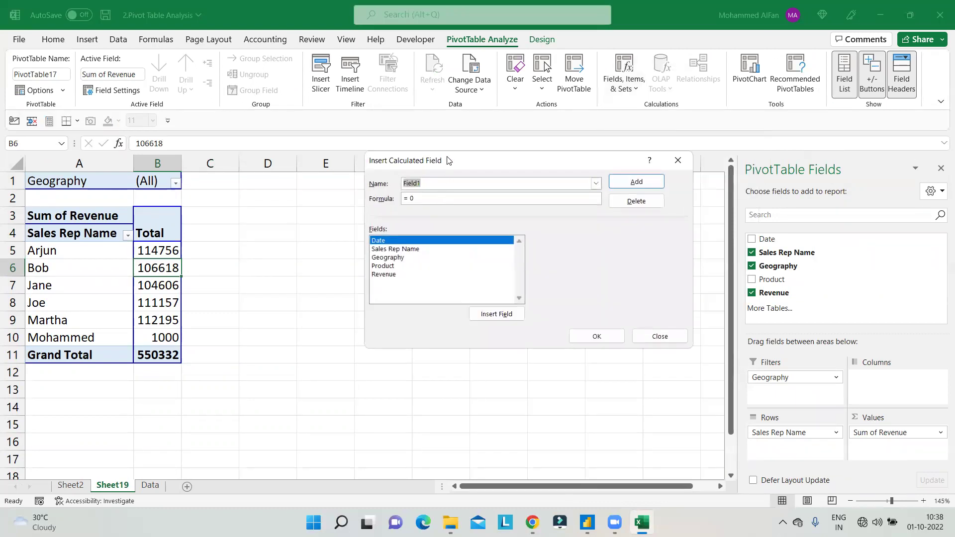
pyautogui.moveTo(447, 159); pyautogui.dragTo(403, 157)
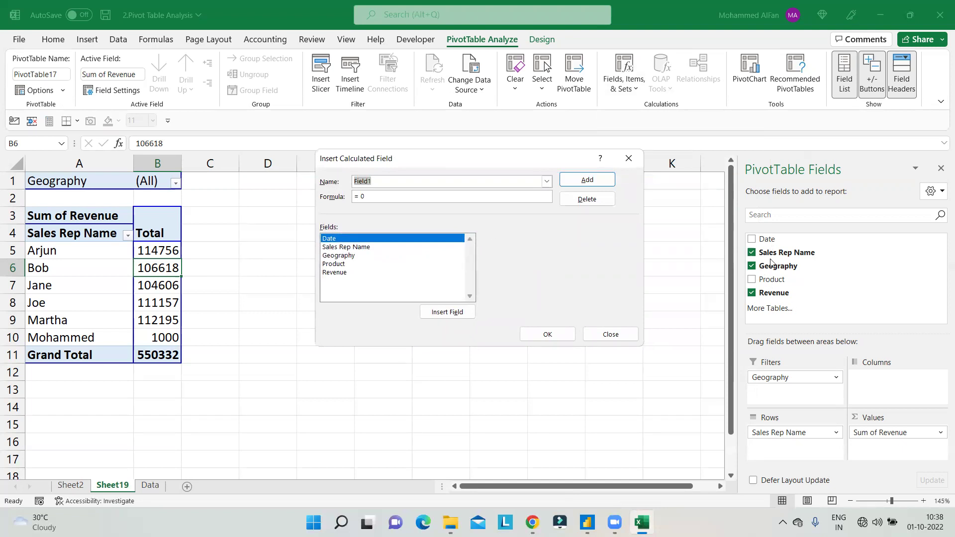
pyautogui.write('Commission')
pyautogui.moveTo(373, 196); pyautogui.dragTo(329, 196)
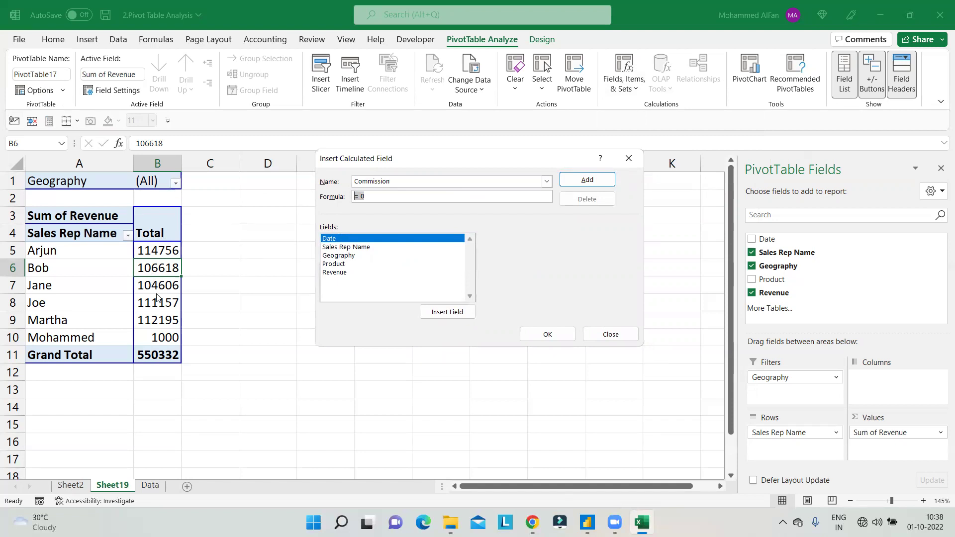
pyautogui.press('BackSpace')
pyautogui.click(334, 274)
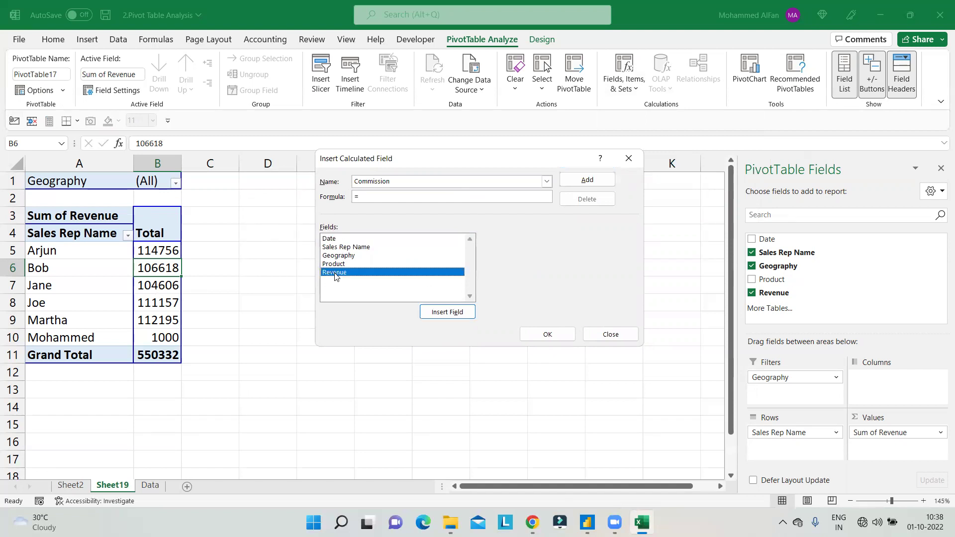
pyautogui.doubleClick(334, 273)
pyautogui.write('*')
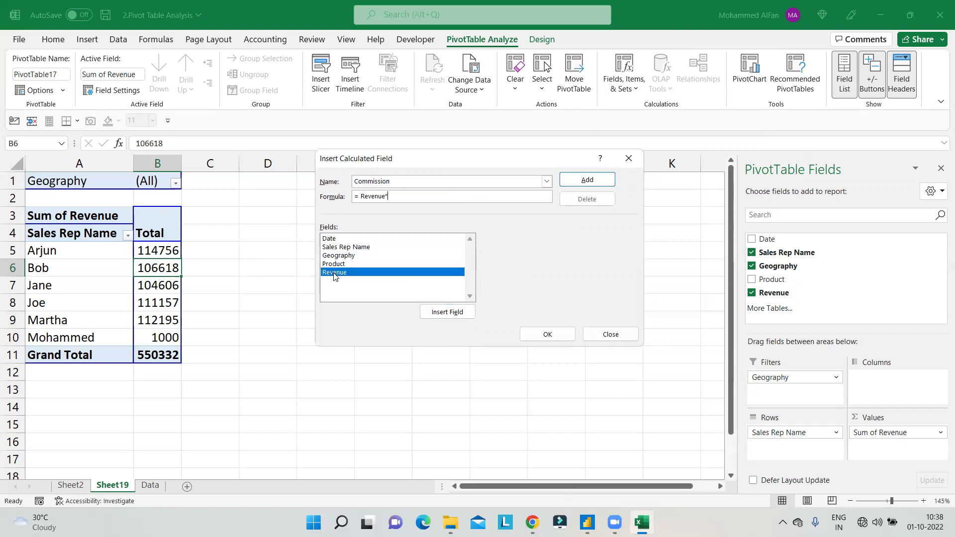
pyautogui.write('%')
pyautogui.click(600, 180)
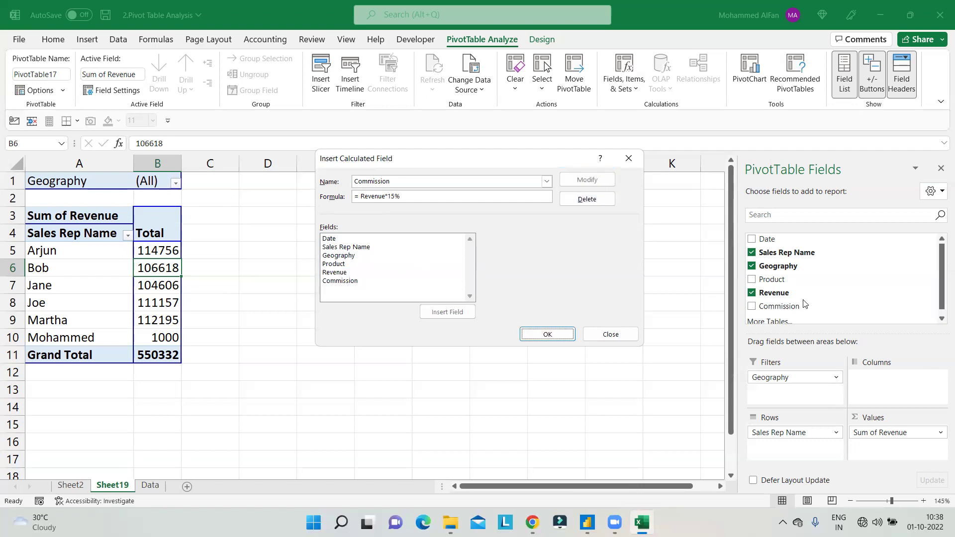
pyautogui.click(540, 336)
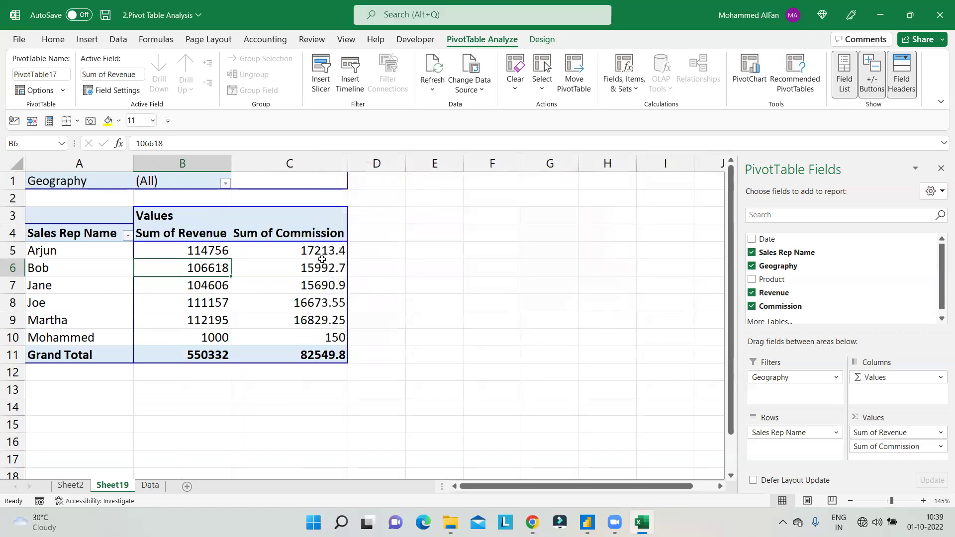
# - Check the Sum of Commission column against the revenue figures on the Data sheet
pyautogui.click(312, 235)
pyautogui.moveTo(312, 235); pyautogui.dragTo(313, 354)
pyautogui.click(216, 251)
pyautogui.click(304, 249)
pyautogui.moveTo(305, 238); pyautogui.dragTo(306, 354)
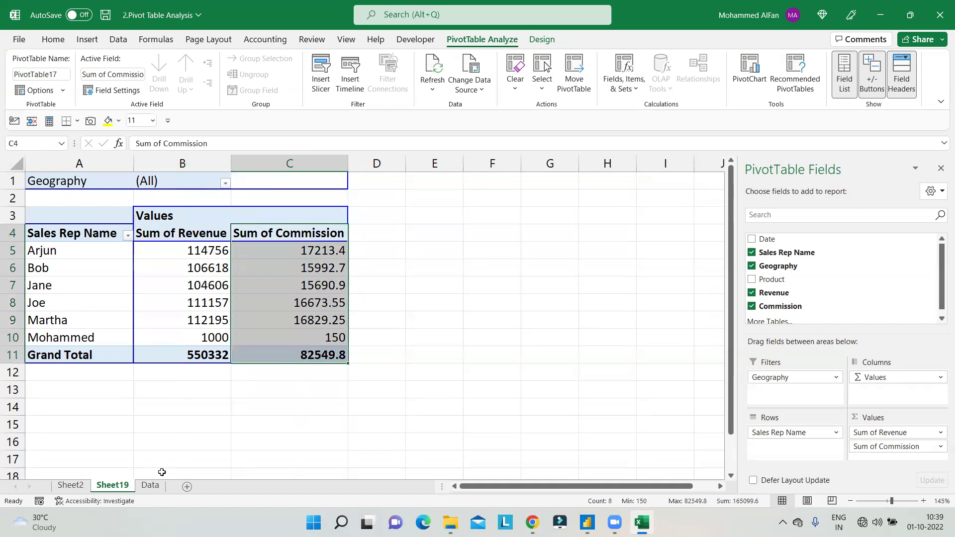
pyautogui.click(149, 485)
pyautogui.click(377, 254)
pyautogui.click(297, 249)
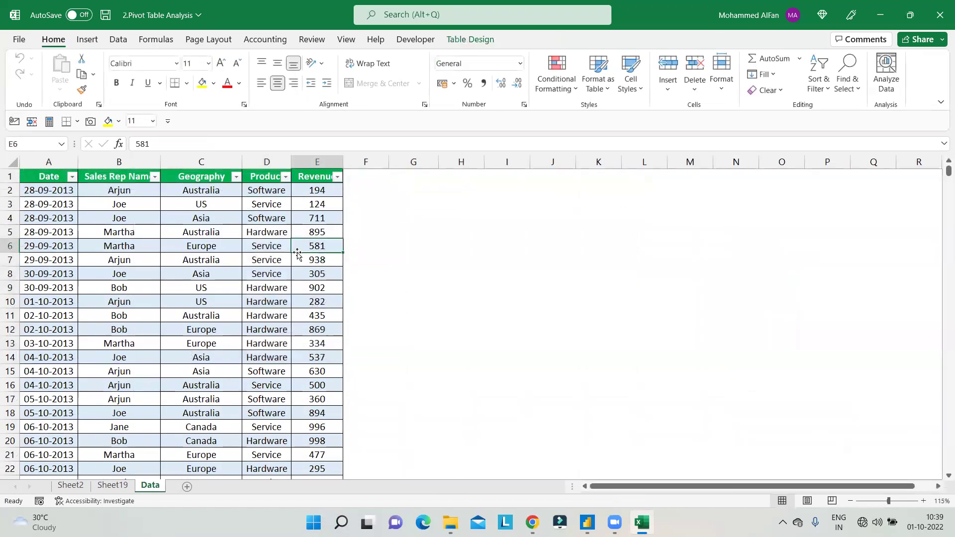
pyautogui.click(124, 488)
pyautogui.click(299, 278)
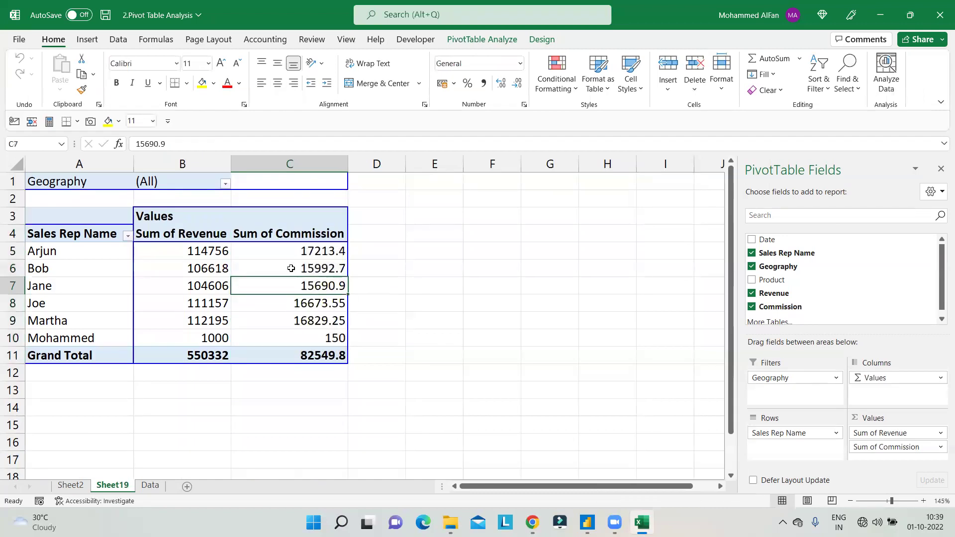
# - Remove and re-add Commission in the field list, then reopen Fields, Items & Sets
pyautogui.moveTo(291, 268)
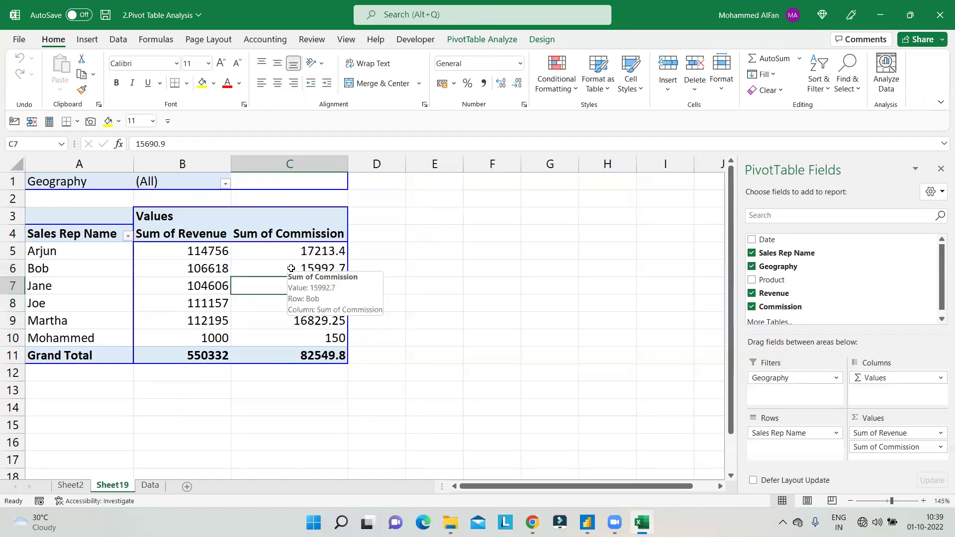
pyautogui.click(752, 308)
pyautogui.click(752, 307)
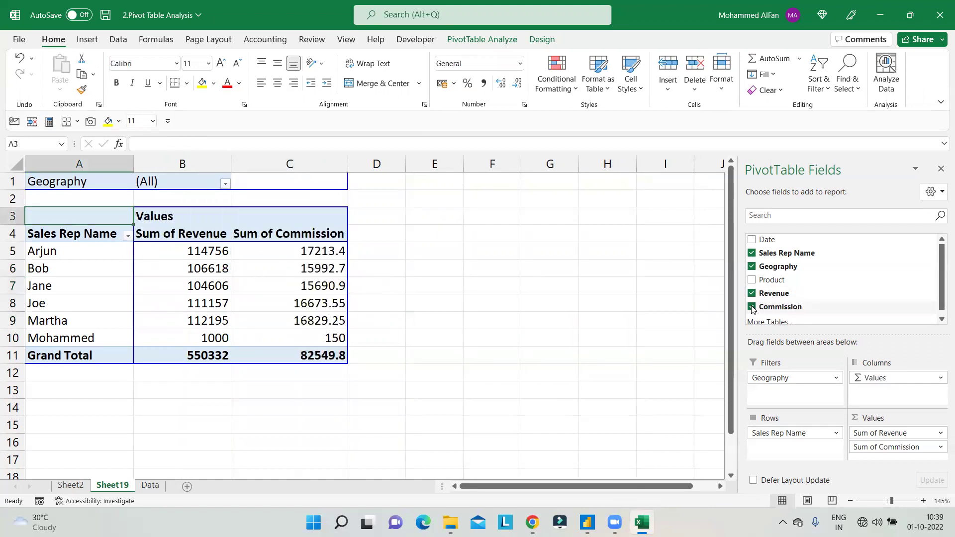
pyautogui.click(481, 40)
pyautogui.click(630, 90)
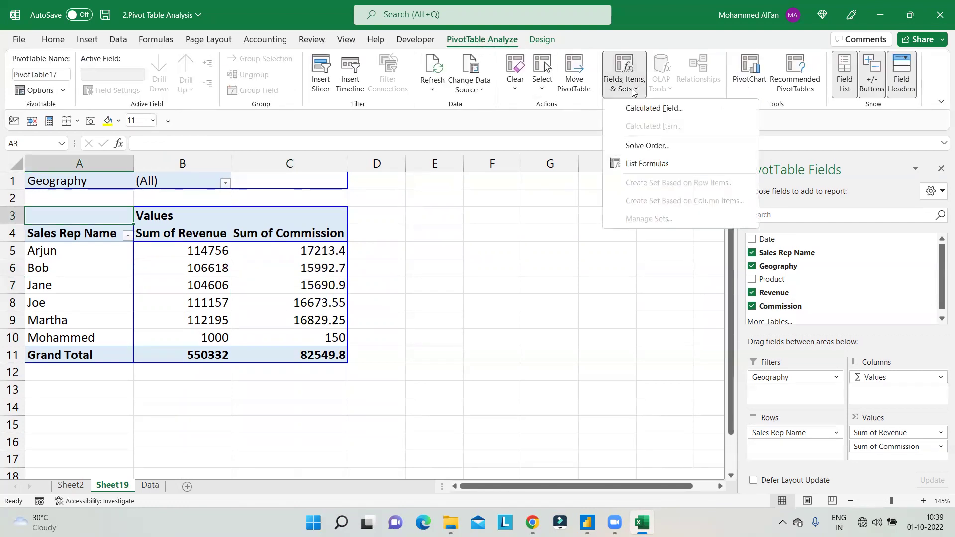
# - Pick Commission in the Calculated Field dialog's Name list and delete it
pyautogui.click(645, 109)
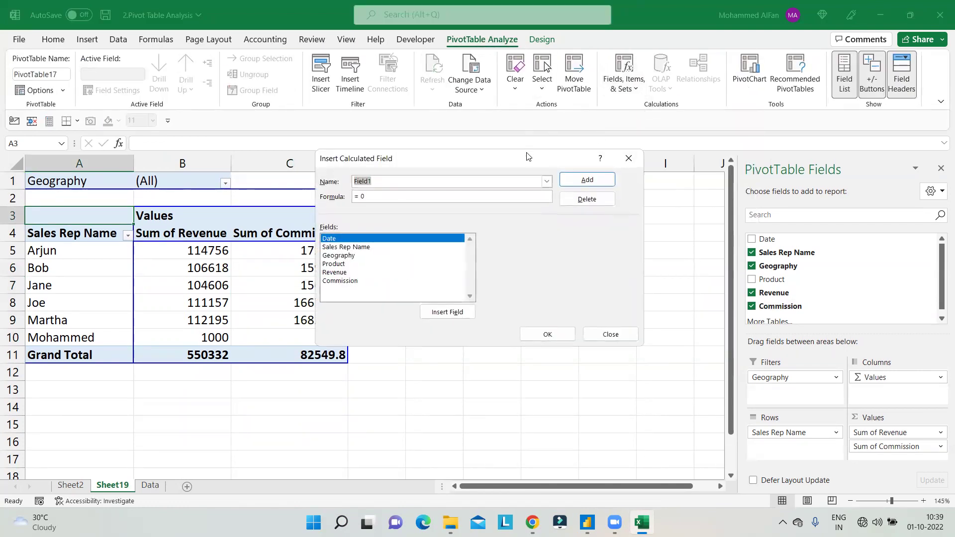
pyautogui.click(546, 181)
pyautogui.click(435, 194)
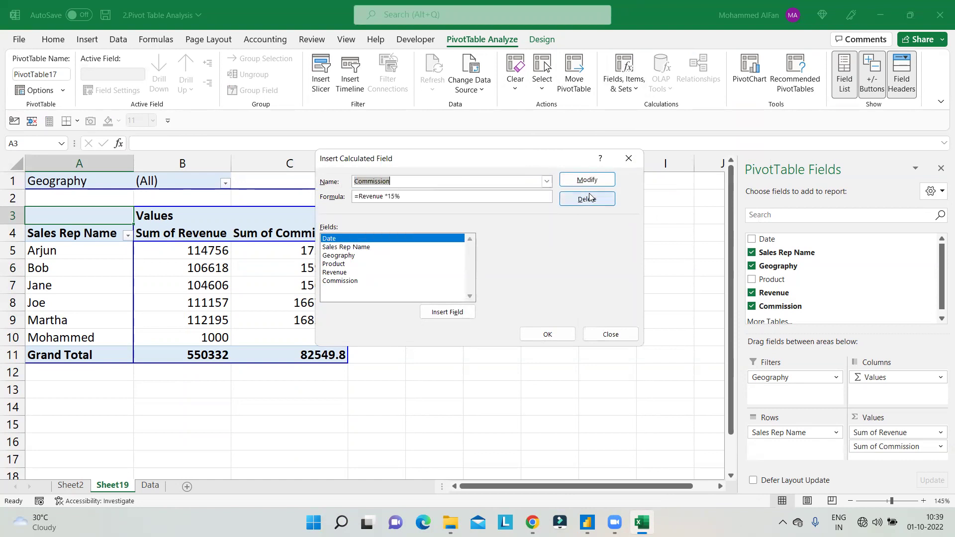
pyautogui.click(587, 199)
pyautogui.click(547, 334)
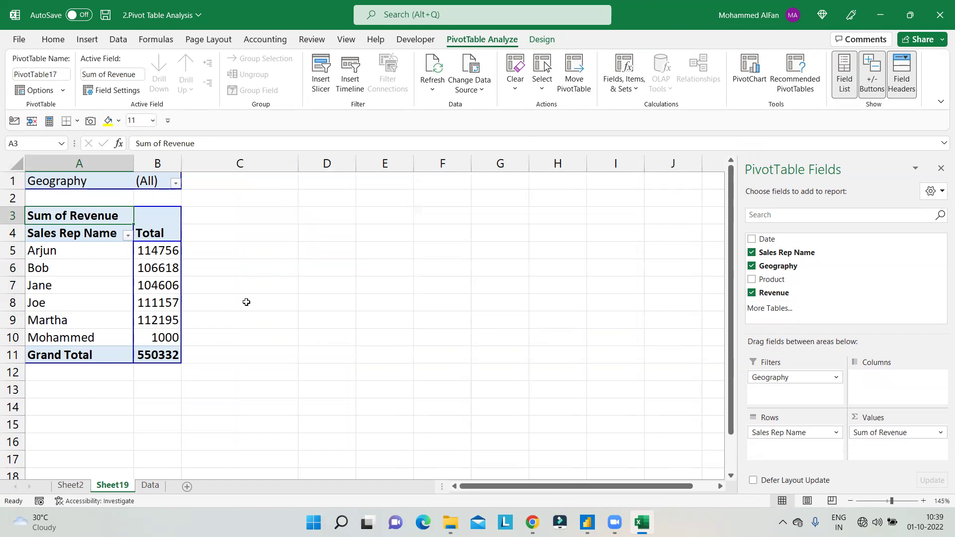
pyautogui.click(163, 278)
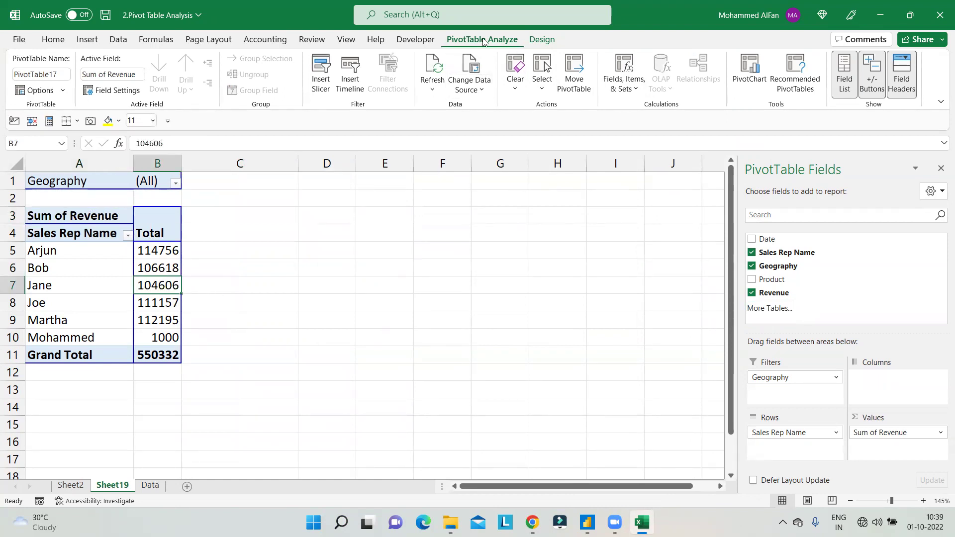
# - Start a new calculated field named Commission with the formula =Revenue*10%
pyautogui.click(631, 92)
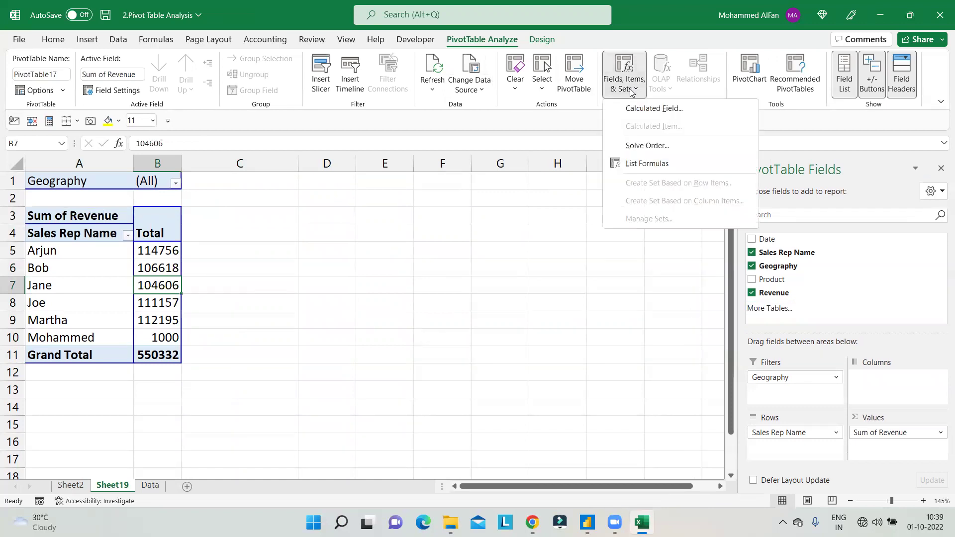
pyautogui.click(647, 108)
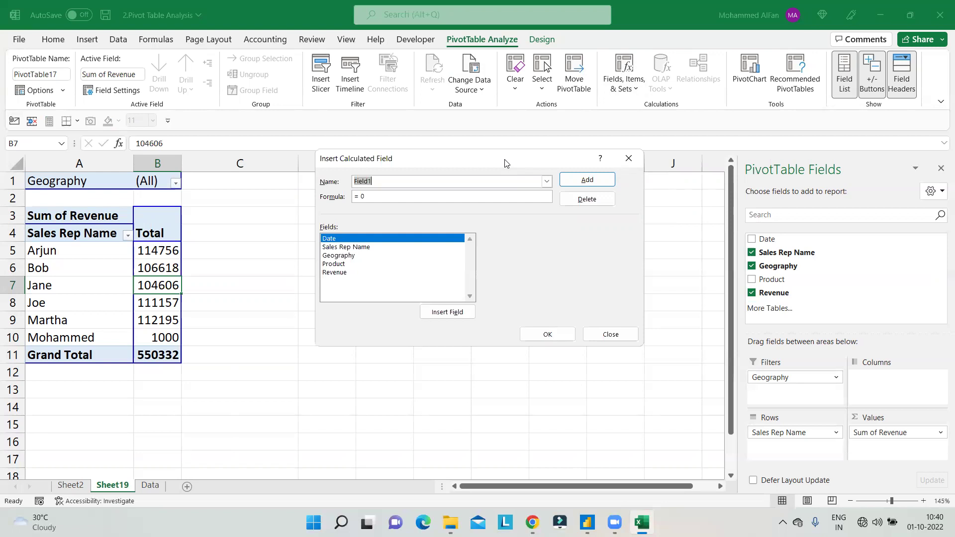
pyautogui.click(347, 249)
pyautogui.click(348, 256)
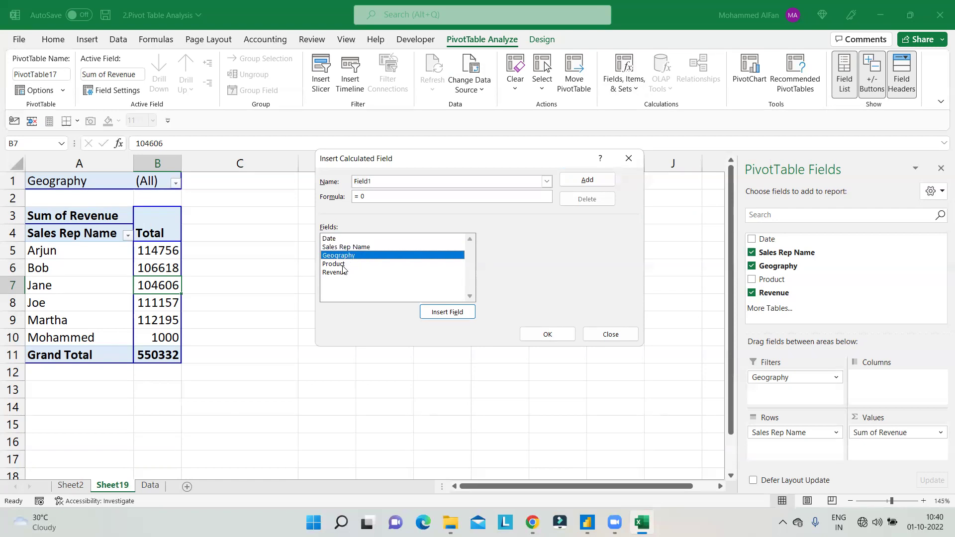
pyautogui.click(343, 274)
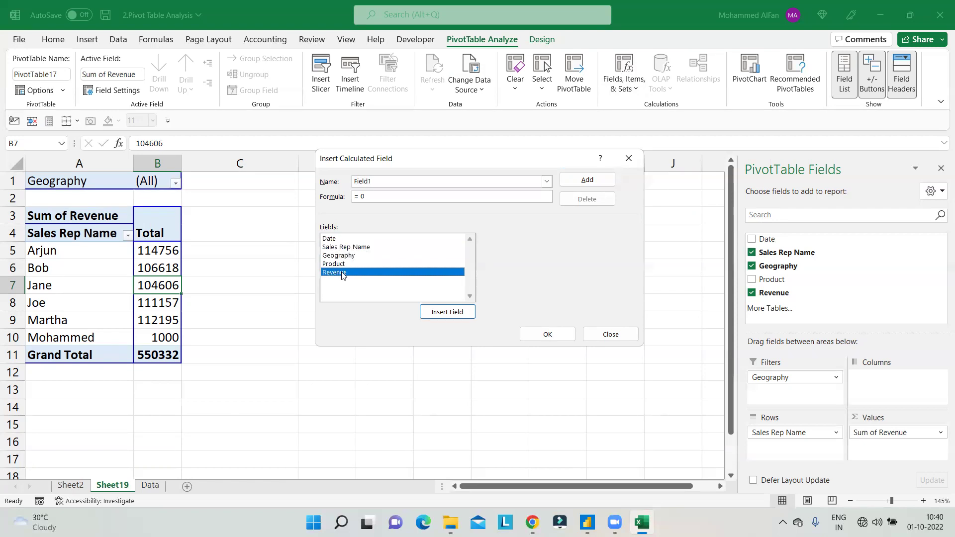
pyautogui.moveTo(374, 182); pyautogui.dragTo(336, 182)
pyautogui.write('Commission')
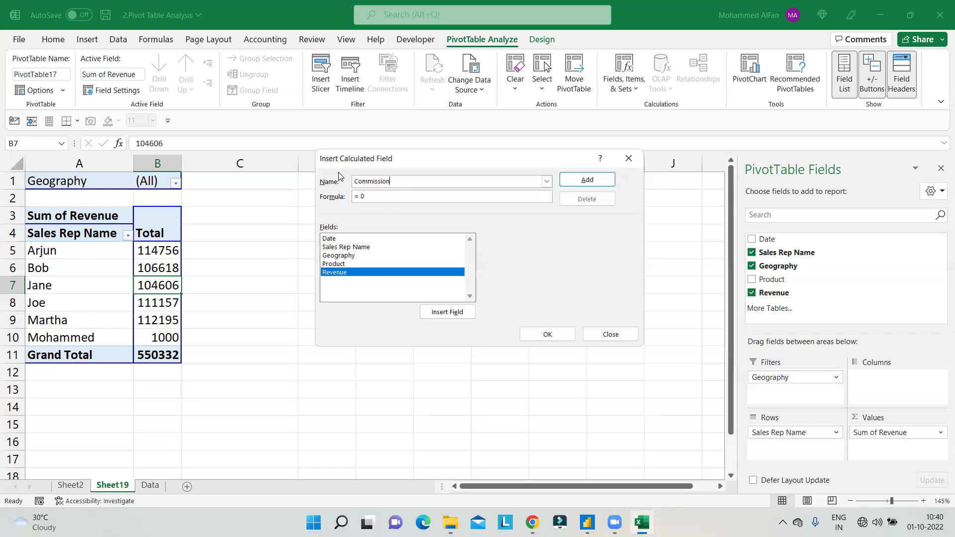
pyautogui.press('Tab')
pyautogui.write('=')
pyautogui.doubleClick(342, 273)
pyautogui.write('*10%')
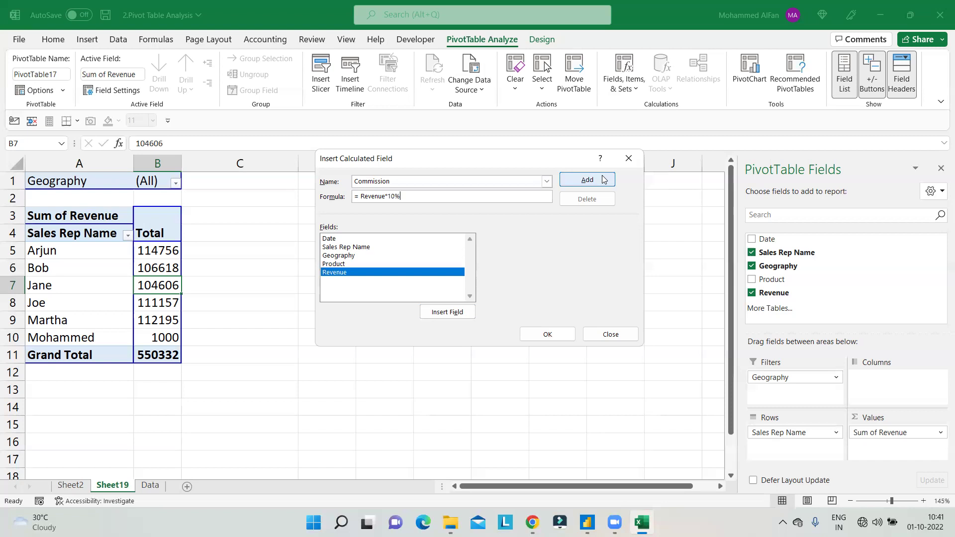
# - Confirm the Commission field so Sum of Commission, totalling 55033.2, appears beside revenue
pyautogui.click(548, 335)
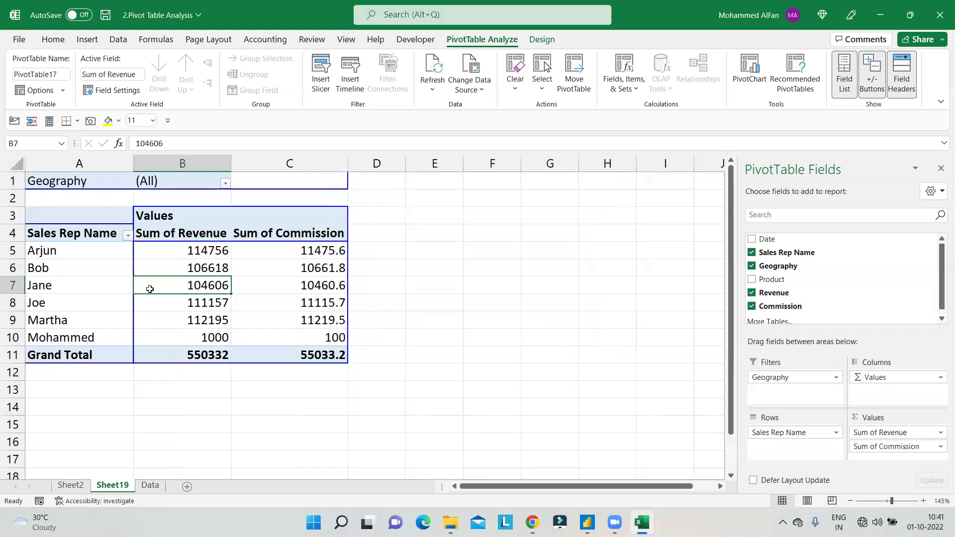
pyautogui.click(204, 267)
pyautogui.click(624, 74)
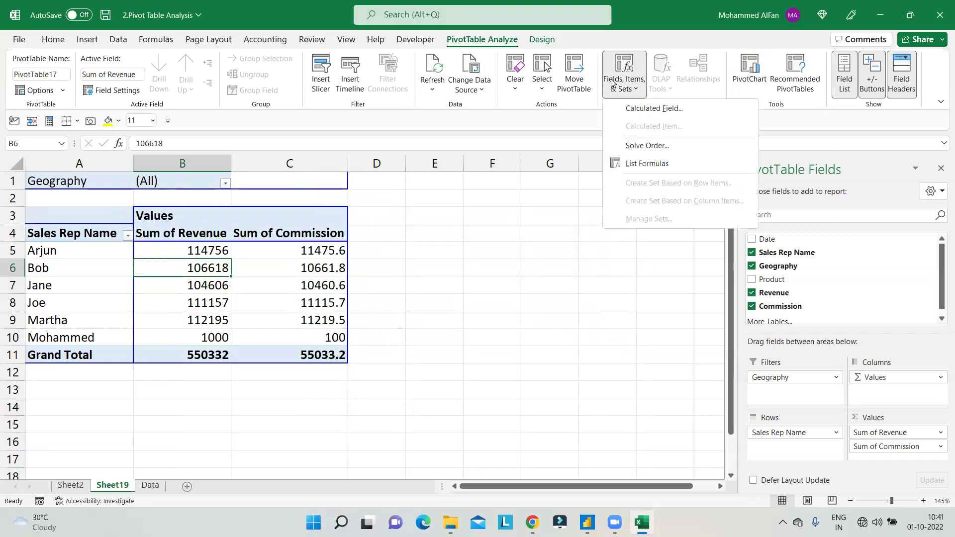
pyautogui.click(667, 111)
pyautogui.click(547, 182)
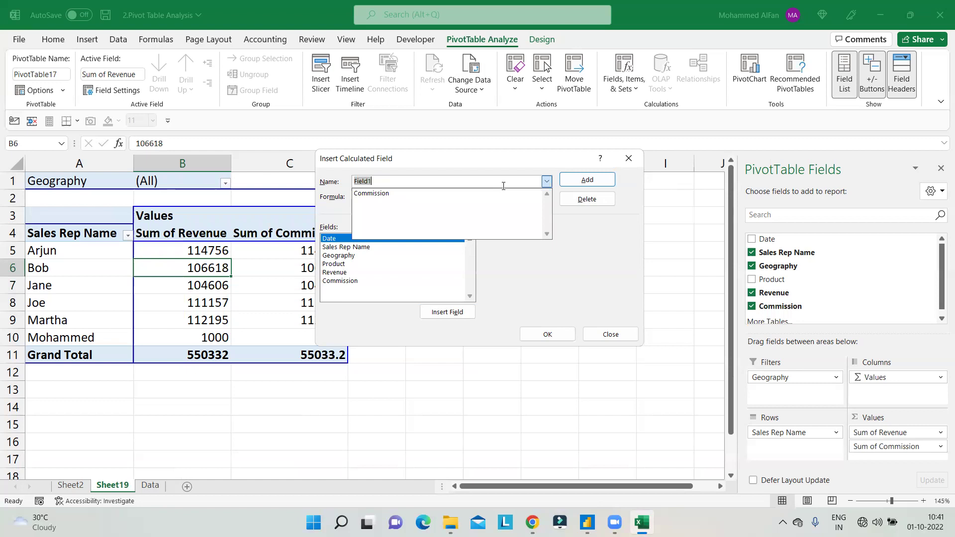
pyautogui.click(610, 334)
pyautogui.click(611, 334)
pyautogui.click(316, 282)
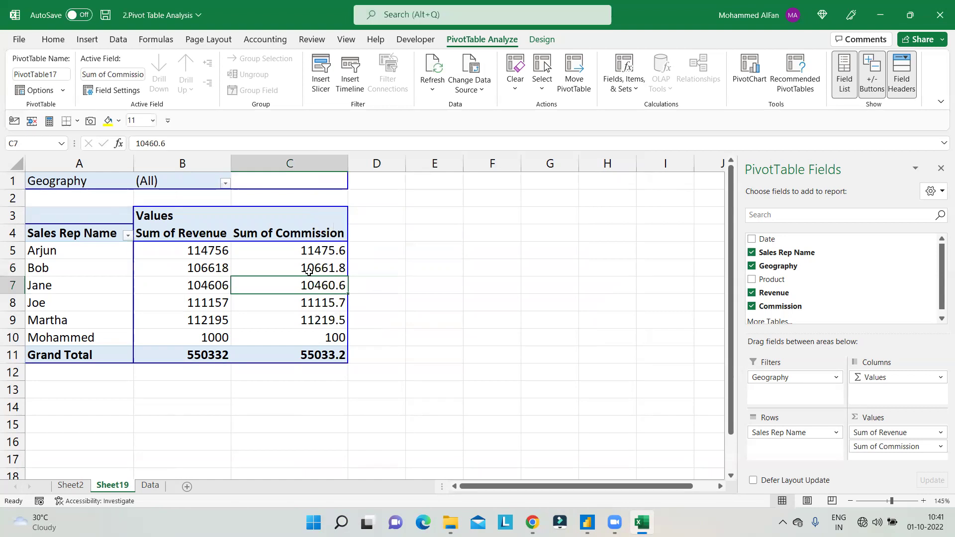
pyautogui.moveTo(308, 272)
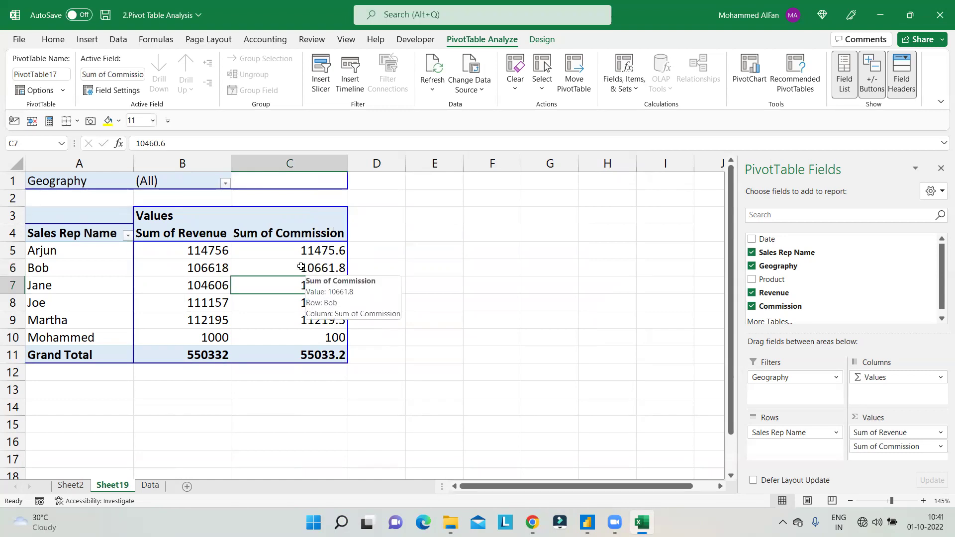
pyautogui.click(301, 267)
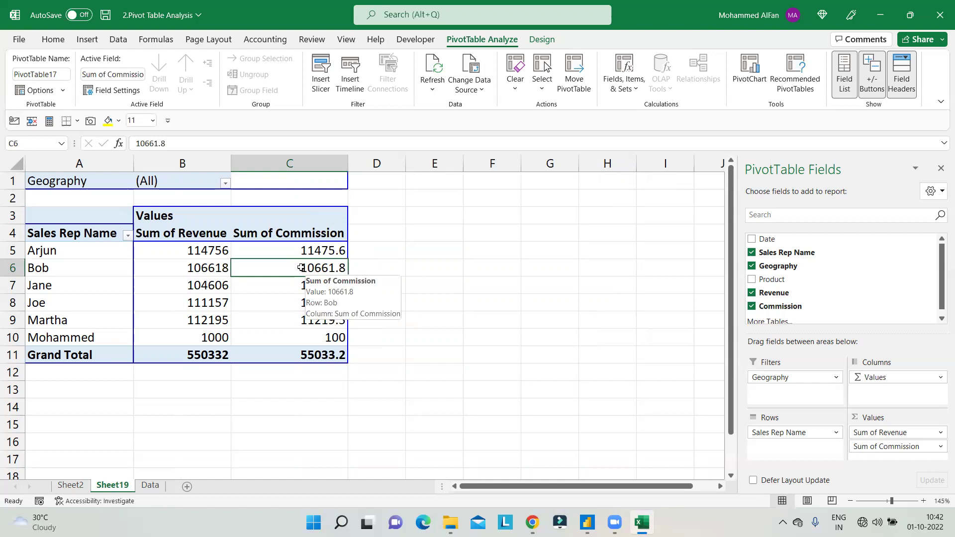
pyautogui.click(71, 486)
pyautogui.click(150, 485)
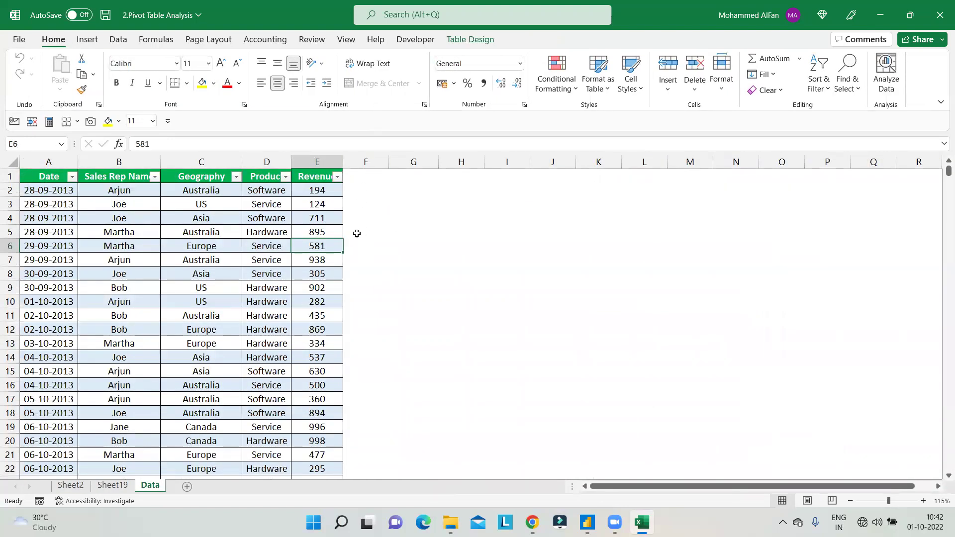
pyautogui.click(110, 485)
pyautogui.click(297, 309)
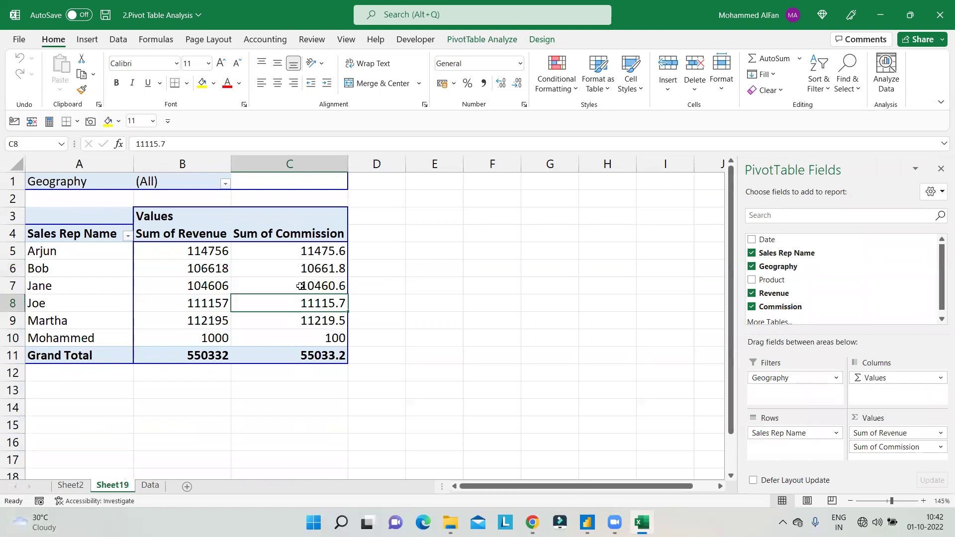
pyautogui.click(300, 286)
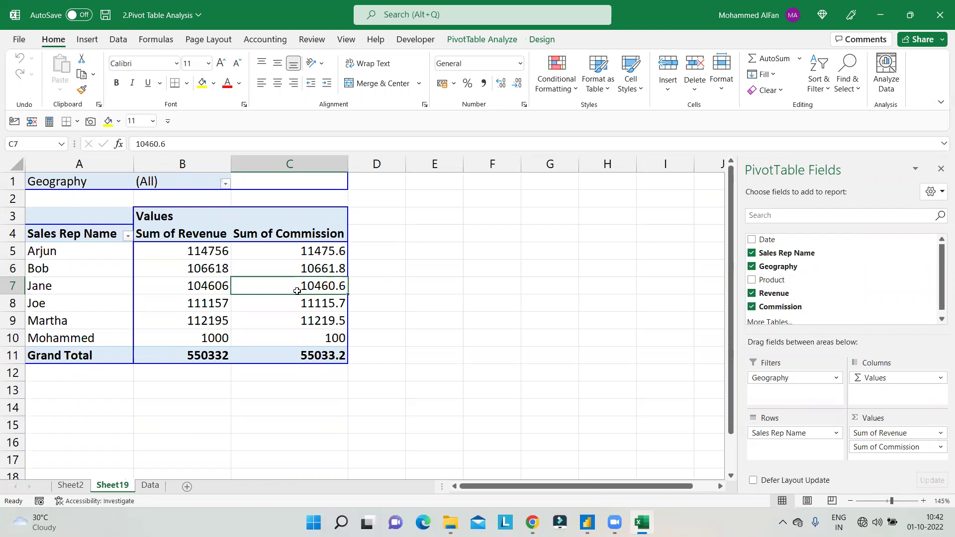
pyautogui.moveTo(296, 291)
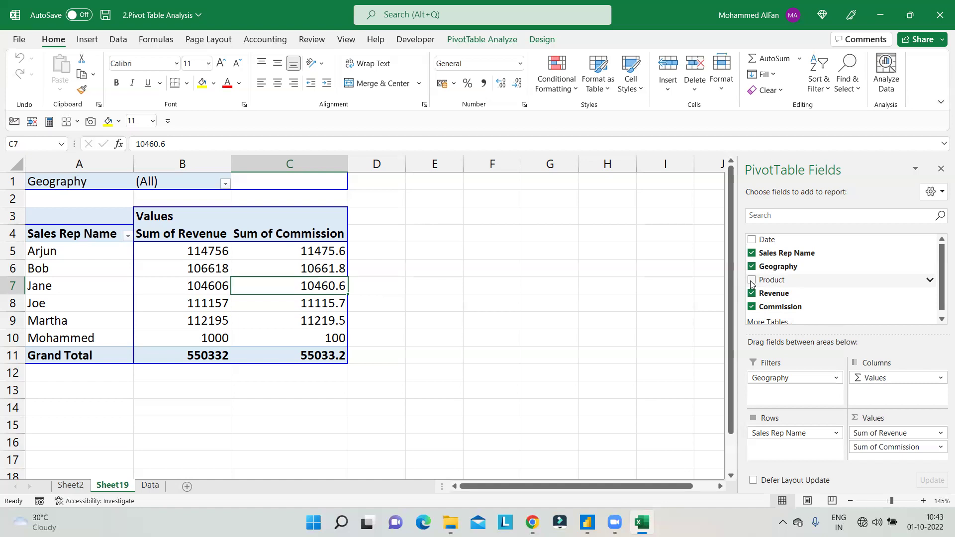
# - Delete the Commission calculated field so the pivot shows only Sum of Revenue, totalling 550332
pyautogui.click(484, 41)
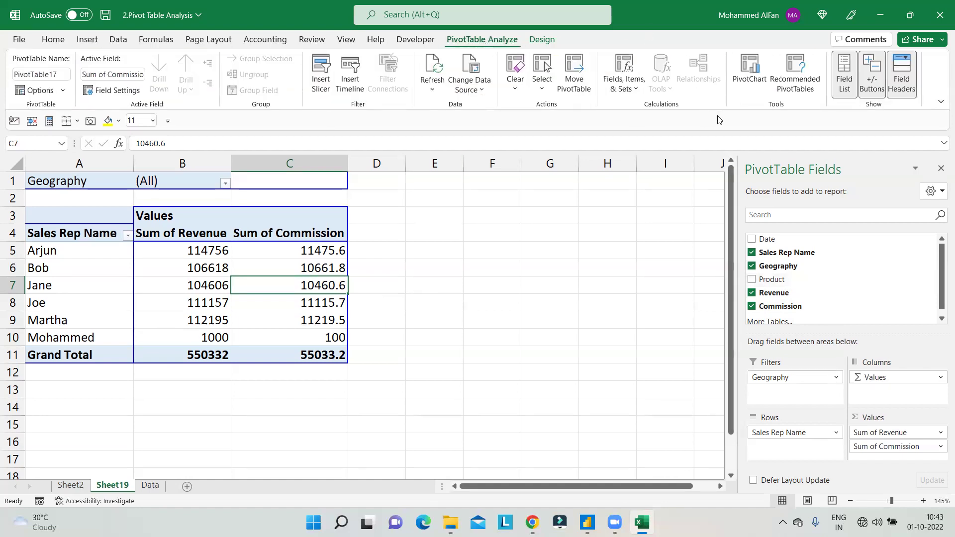
pyautogui.click(638, 87)
pyautogui.click(649, 106)
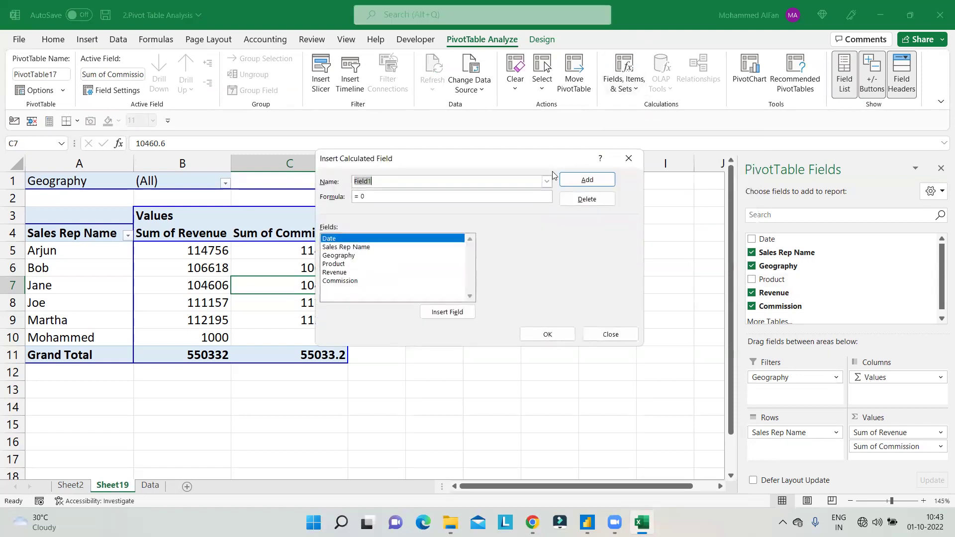
pyautogui.click(547, 181)
pyautogui.click(427, 194)
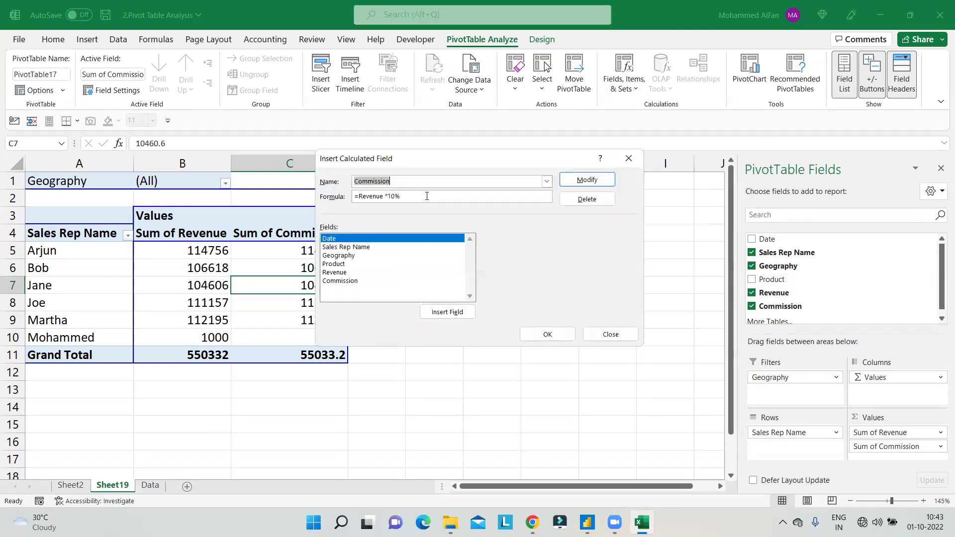
pyautogui.click(585, 199)
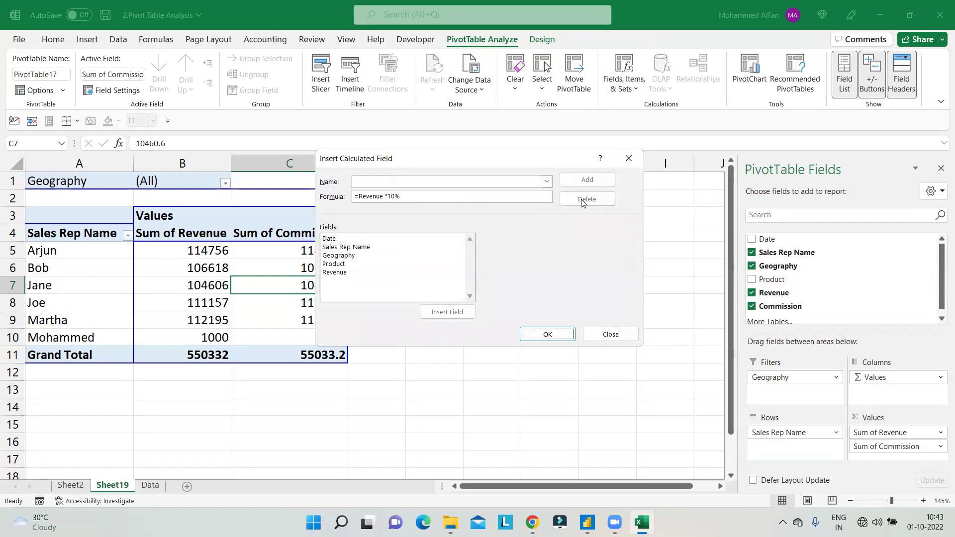
pyautogui.click(548, 335)
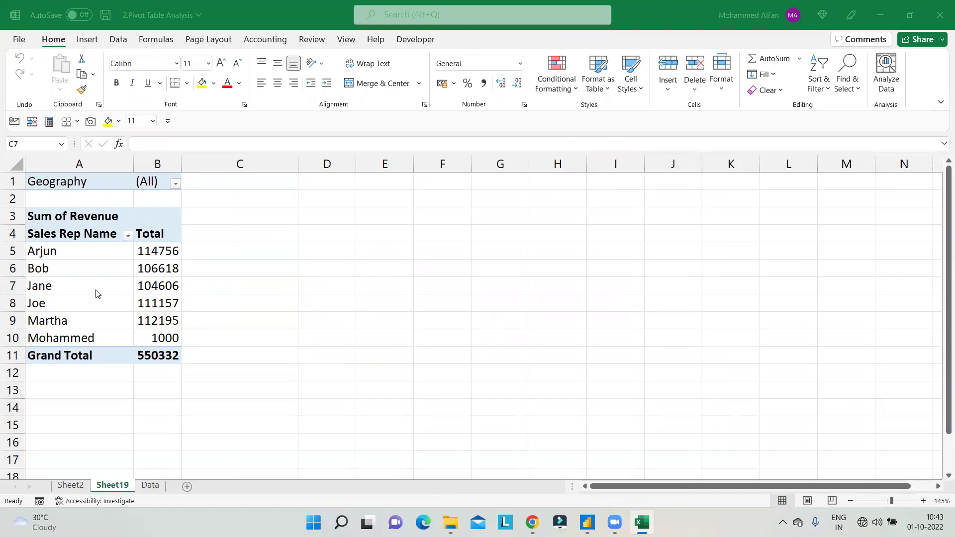
# - Start a new calculated field named 'Commisison', then cancel it
pyautogui.click(145, 271)
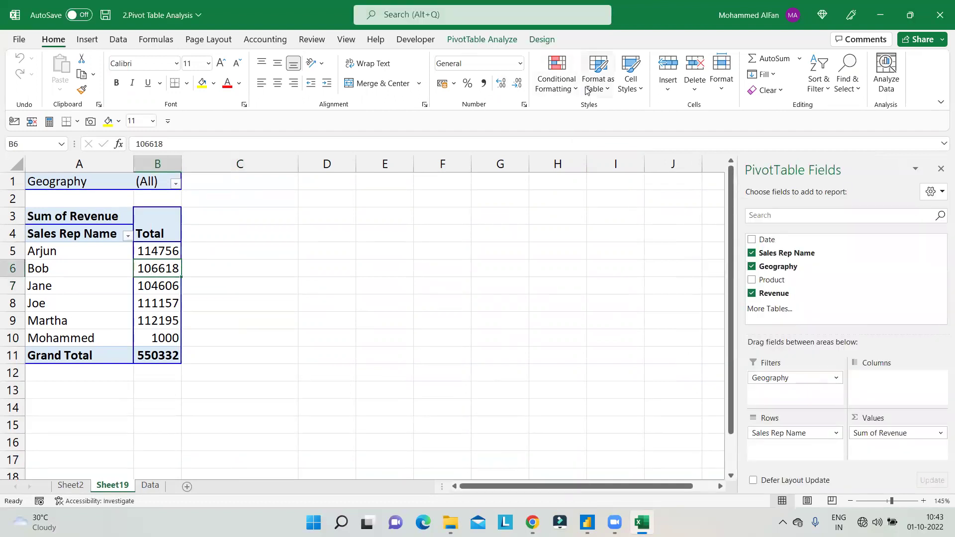
pyautogui.click(482, 39)
pyautogui.click(624, 84)
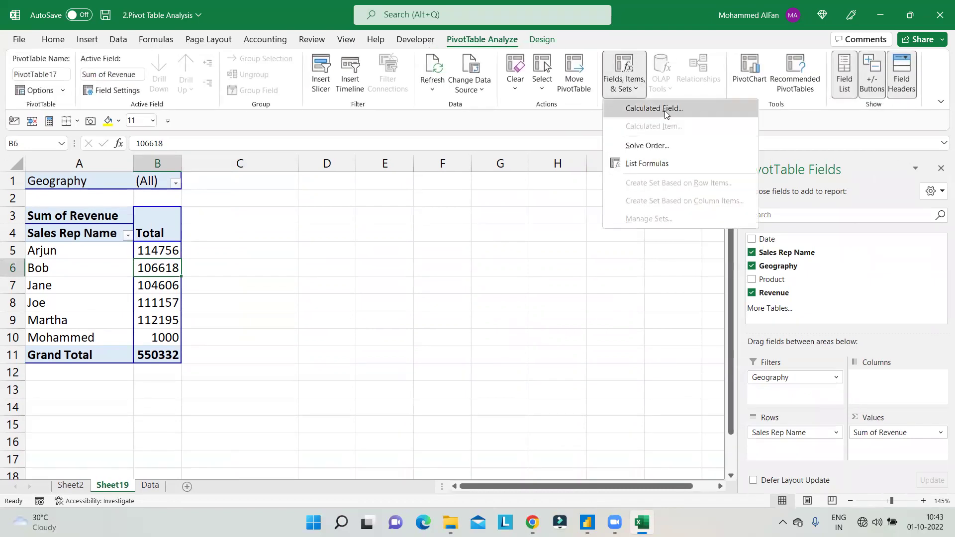
pyautogui.click(663, 108)
pyautogui.write('Co')
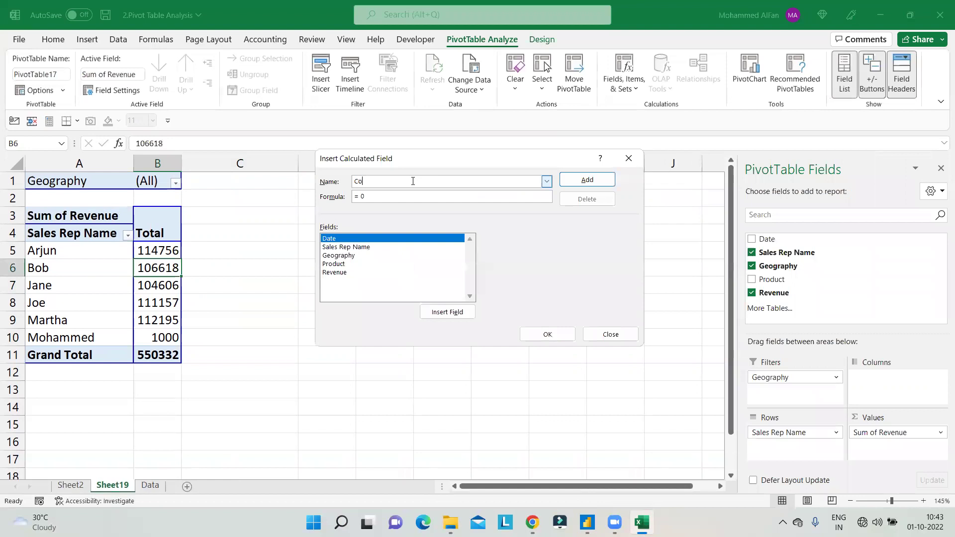
pyautogui.write('mmisison')
pyautogui.click(633, 159)
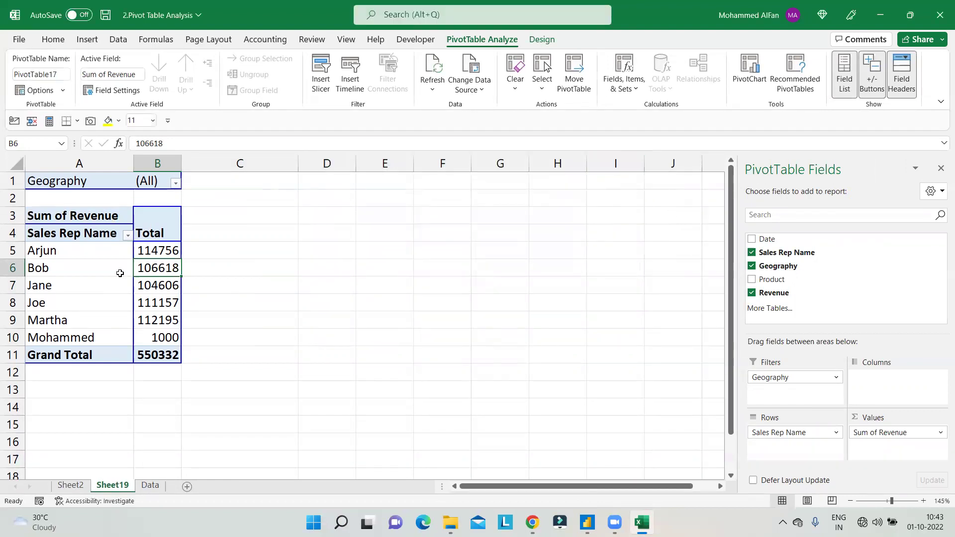
# - Replace Sales Rep Name with Product in the pivot rows
pyautogui.moveTo(784, 284); pyautogui.dragTo(884, 388)
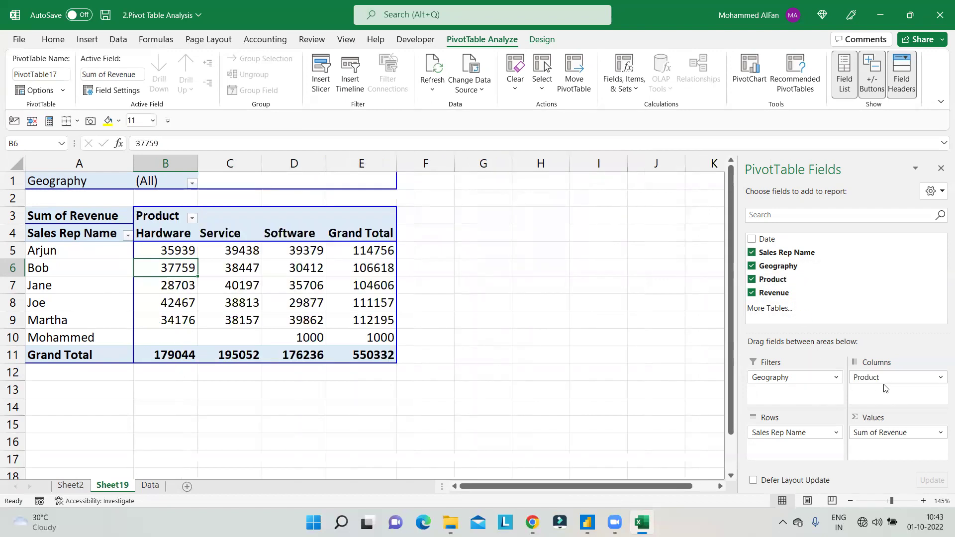
pyautogui.moveTo(793, 433); pyautogui.dragTo(871, 280)
pyautogui.moveTo(878, 376); pyautogui.dragTo(798, 433)
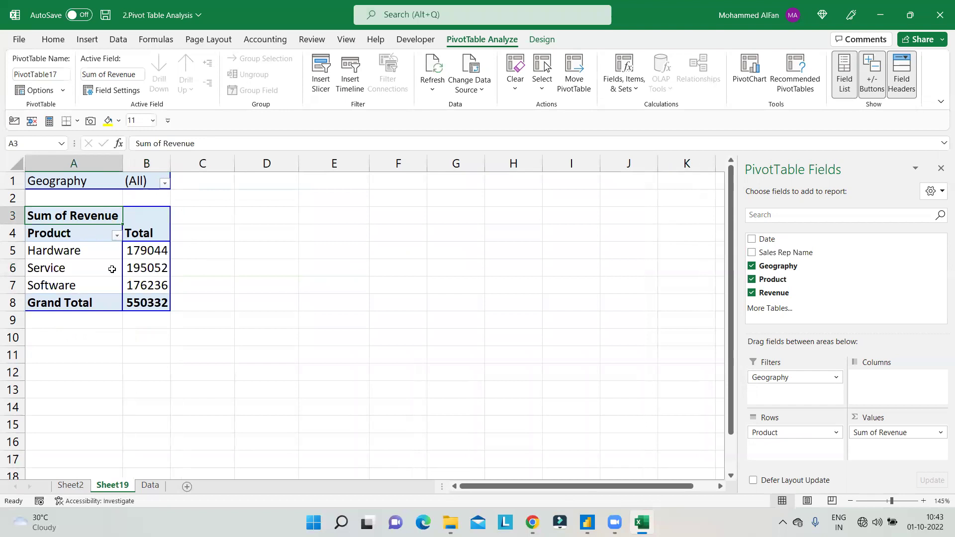
# - Select the empty cells C5:C7 beside the pivot, then the Service row
pyautogui.click(181, 252)
pyautogui.moveTo(182, 265); pyautogui.dragTo(182, 284)
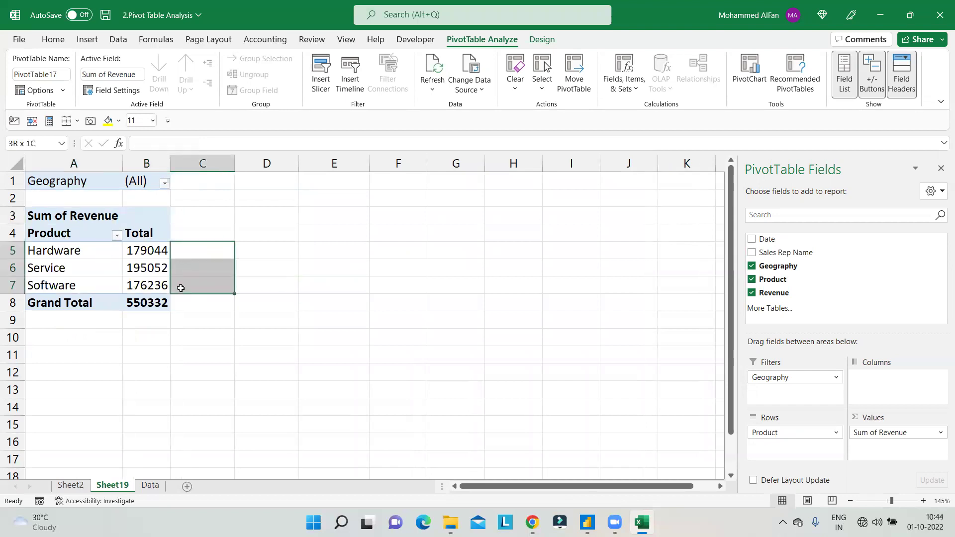
pyautogui.click(209, 252)
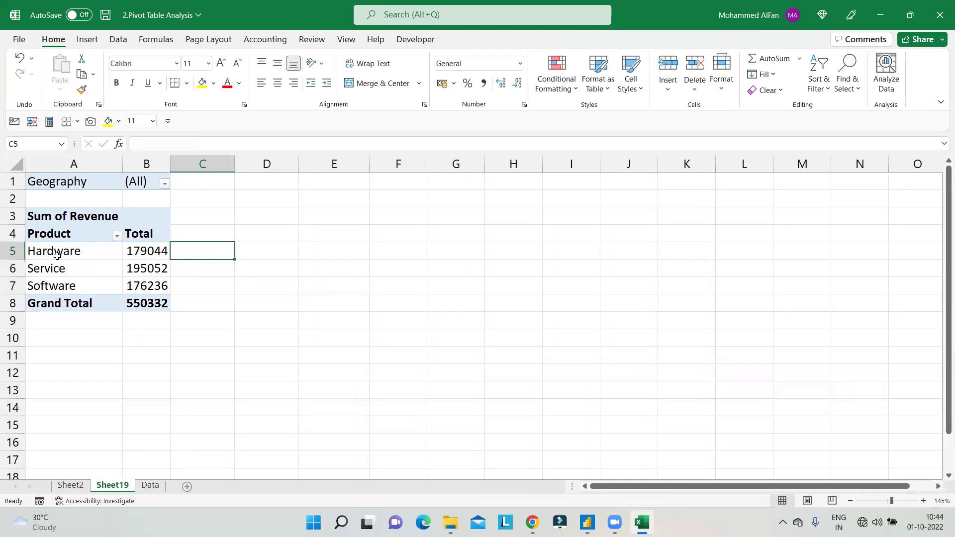
pyautogui.click(119, 270)
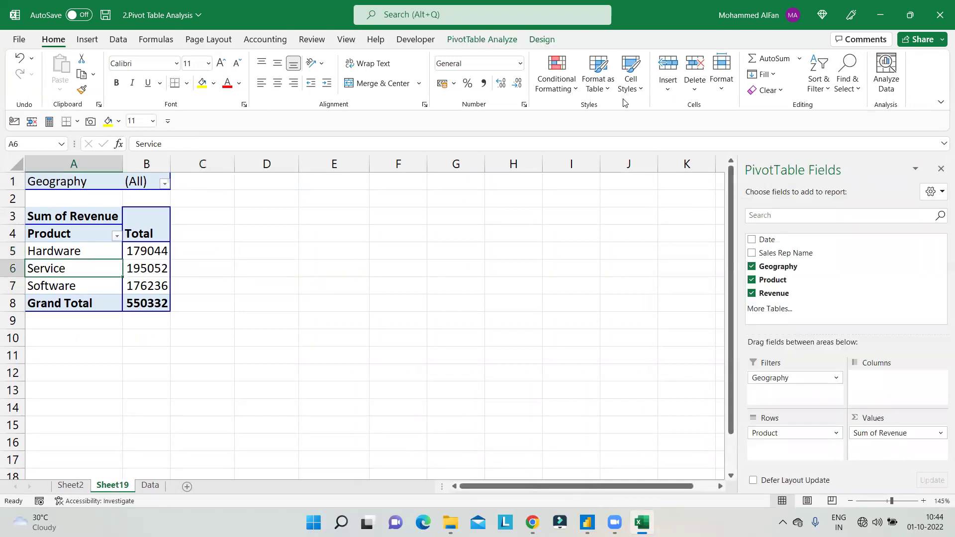
# - Create a calculated field named Comm, beginning its formula as =if("Service"
pyautogui.click(467, 39)
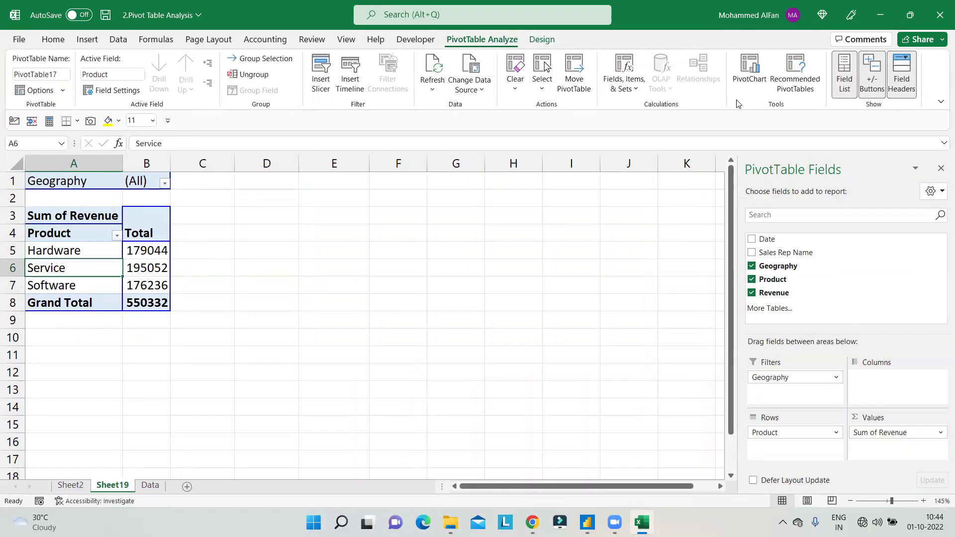
pyautogui.click(624, 79)
pyautogui.click(656, 106)
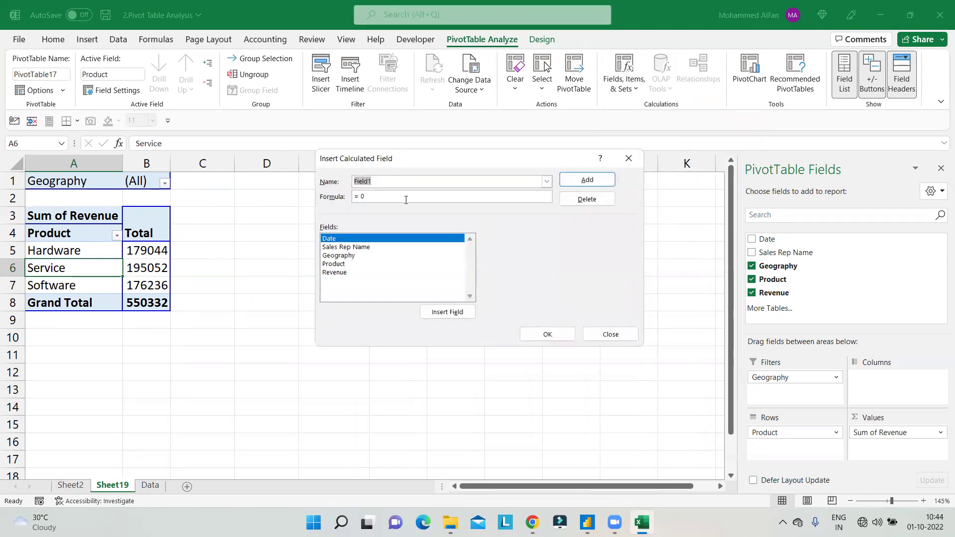
pyautogui.write('Comm')
pyautogui.click(406, 199)
pyautogui.press('BackSpace')
pyautogui.press('BackSpace')
pyautogui.press('BackSpace')
pyautogui.write('=if(')
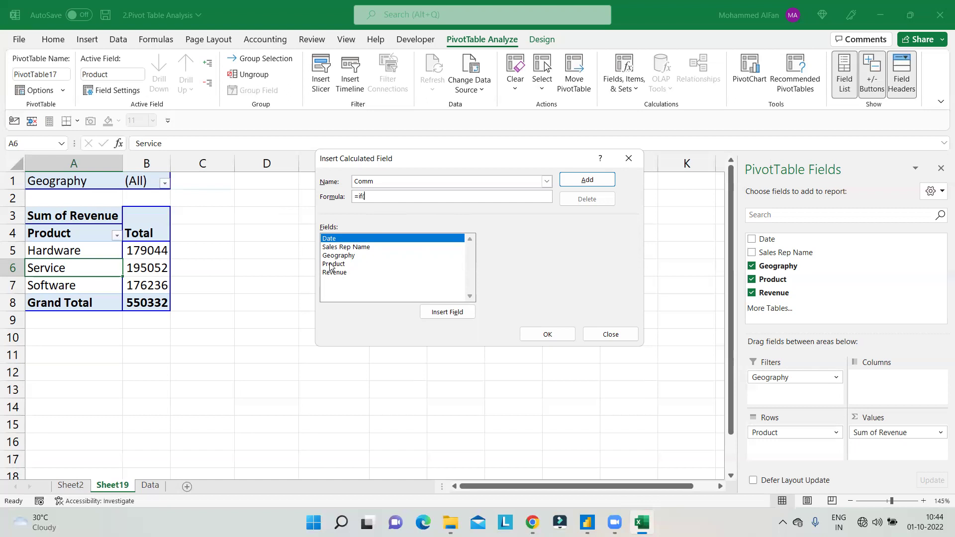
pyautogui.click(330, 264)
pyautogui.click(369, 196)
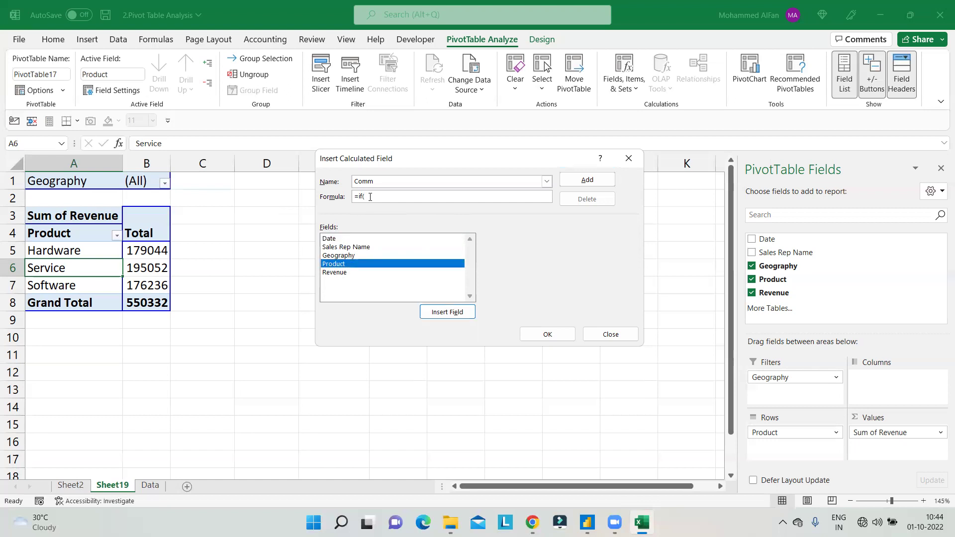
pyautogui.write('"Service')
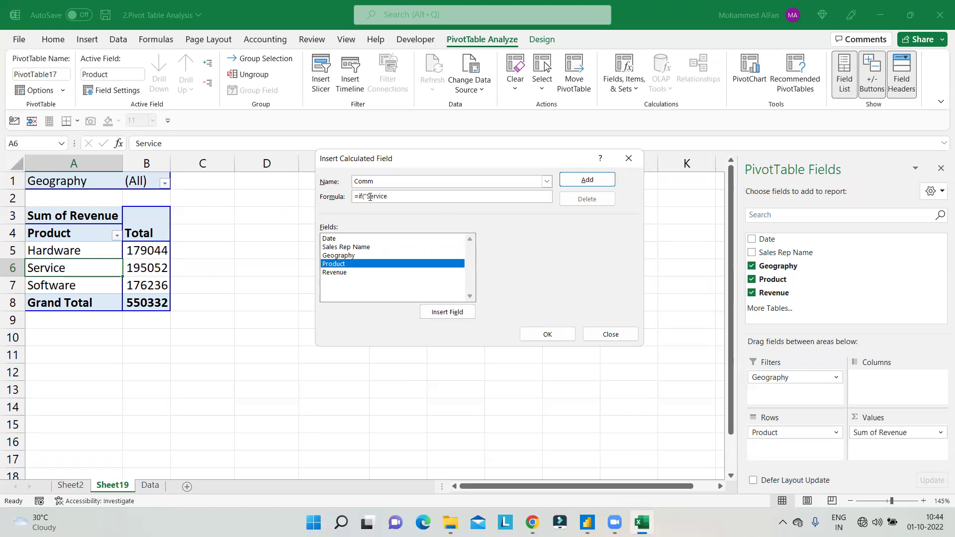
pyautogui.write('"')
# - Insert the Product field into the Comm formula, then clear the formula
pyautogui.click(453, 312)
pyautogui.hotkey('alt', 'm')
pyautogui.write('=')
pyautogui.click(428, 313)
pyautogui.click(587, 180)
pyautogui.hotkey('alt', 'm')
pyautogui.press('BackSpace')
# - Try the Product, Sales Rep Name and Geography fields in the formula, clearing it each time
pyautogui.click(448, 312)
pyautogui.click(336, 248)
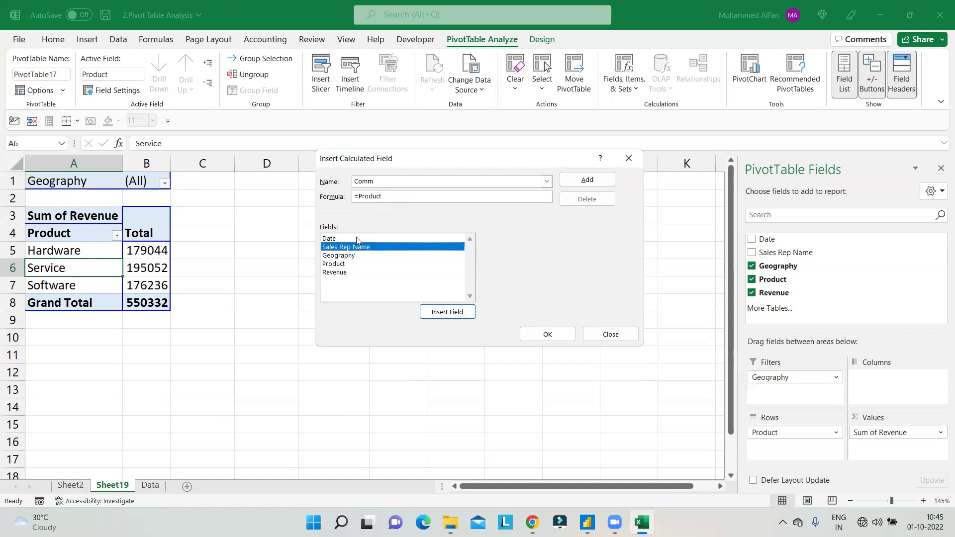
pyautogui.click(350, 256)
pyautogui.hotkey('alt', 'm')
pyautogui.press('BackSpace')
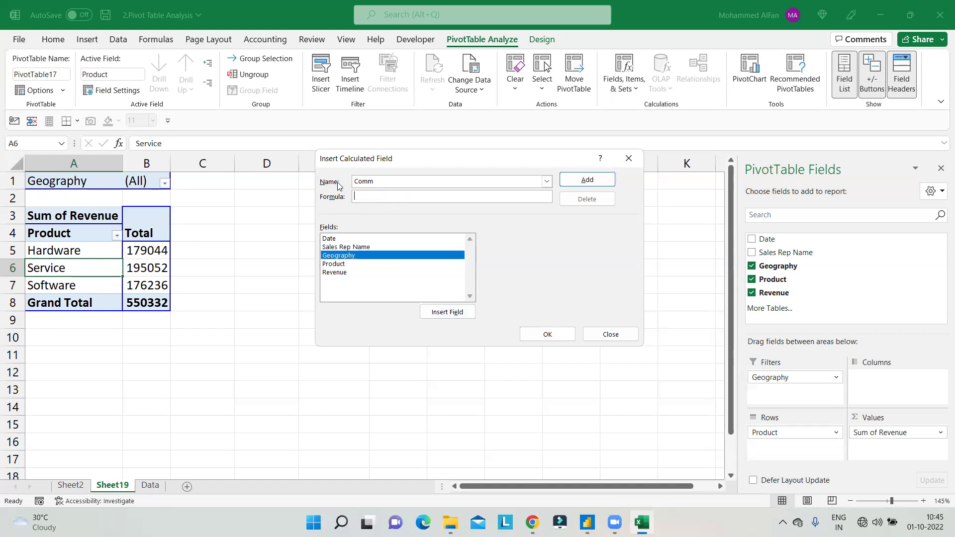
pyautogui.click(355, 264)
pyautogui.click(440, 313)
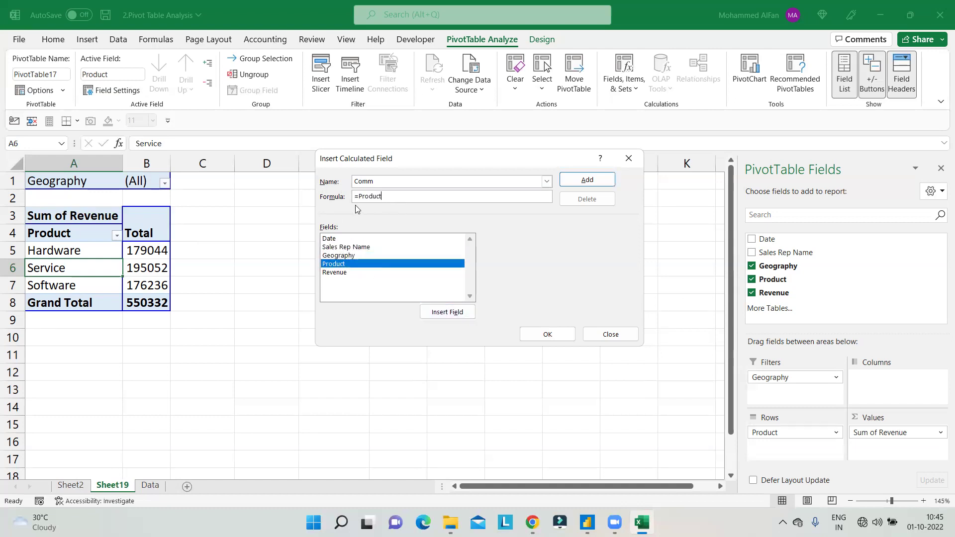
pyautogui.press('BackSpace')
pyautogui.press('BackSpace')
pyautogui.press('BackSpace')
pyautogui.press('BackSpace')
pyautogui.press('BackSpace')
pyautogui.press('BackSpace')
pyautogui.press('BackSpace')
# - Try Revenue in the formula, erase it, and close the dialog without adding Comm
pyautogui.click(342, 273)
pyautogui.click(447, 313)
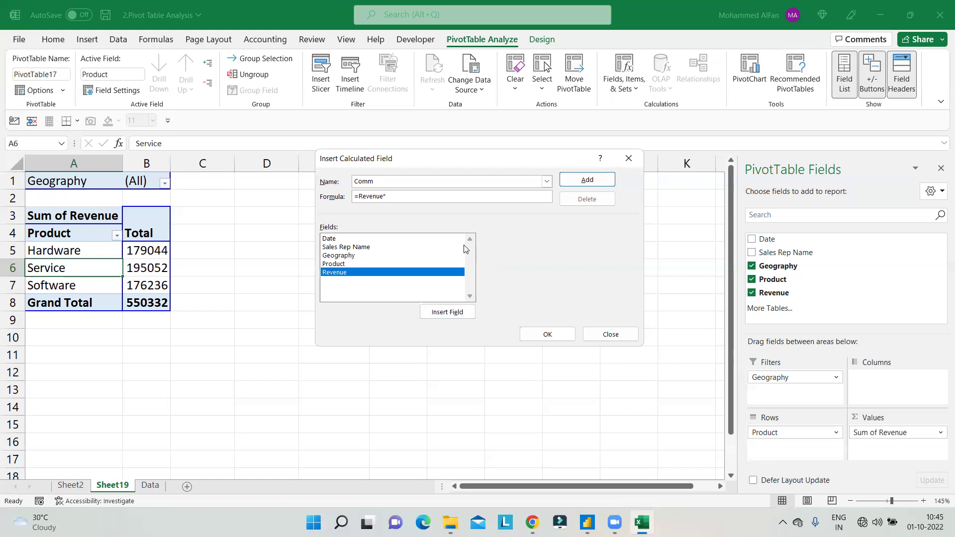
pyautogui.press('BackSpace')
pyautogui.press('BackSpace')
pyautogui.press('BackSpace')
pyautogui.press('BackSpace')
pyautogui.press('BackSpace')
pyautogui.press('BackSpace')
pyautogui.press('BackSpace')
pyautogui.press('BackSpace')
pyautogui.click(547, 181)
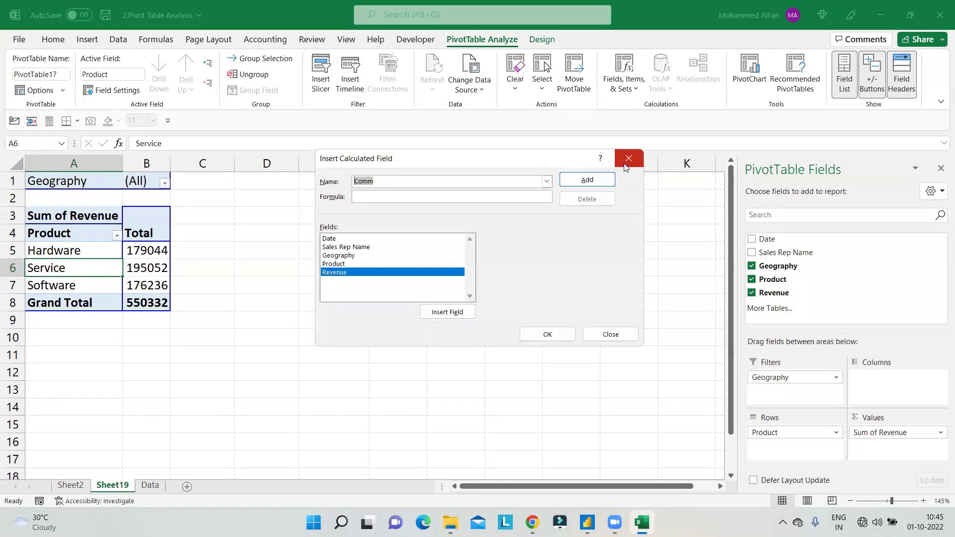
pyautogui.click(382, 198)
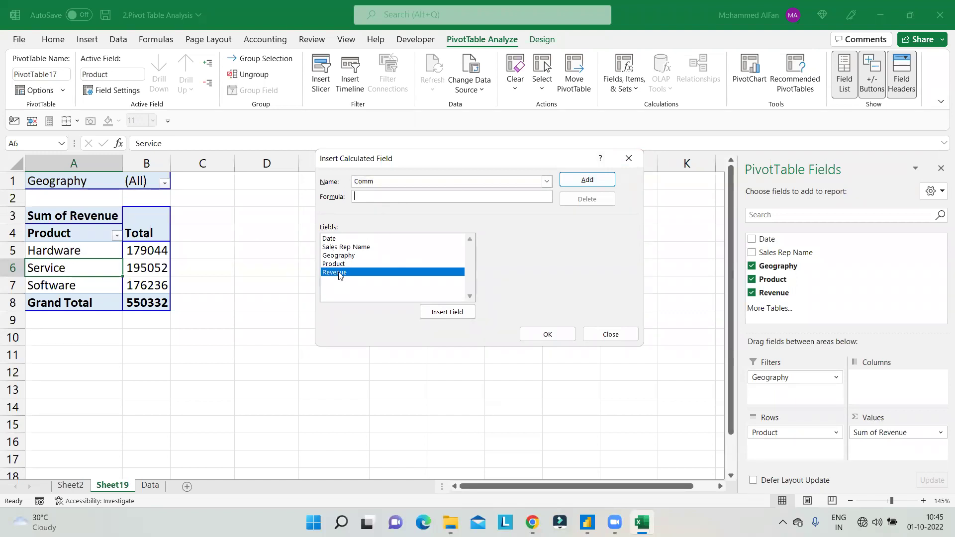
pyautogui.click(634, 165)
pyautogui.click(490, 272)
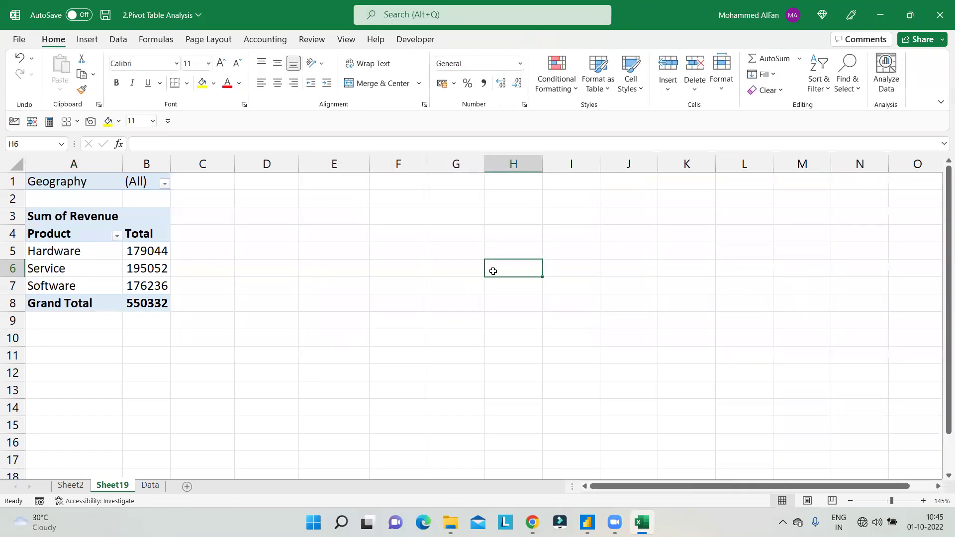
pyautogui.click(154, 250)
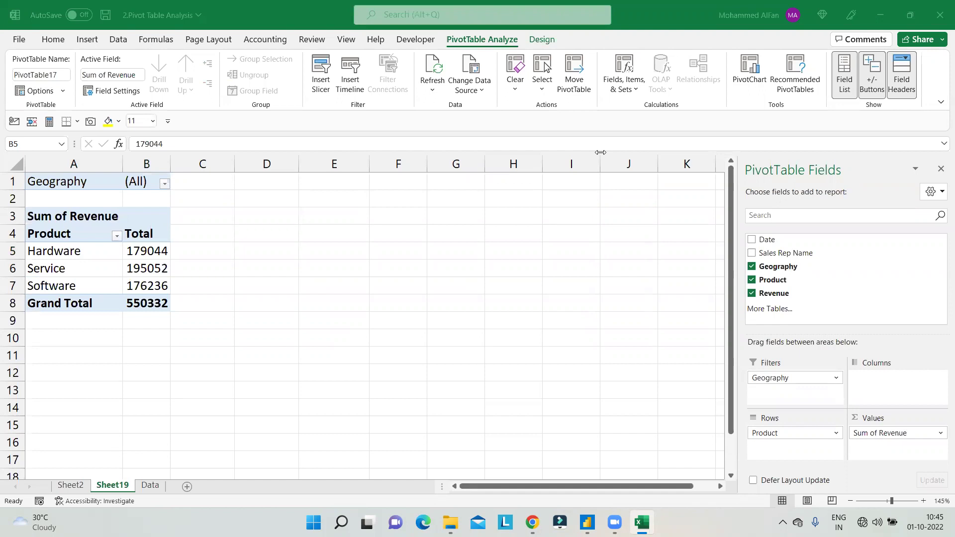
pyautogui.doubleClick(81, 273)
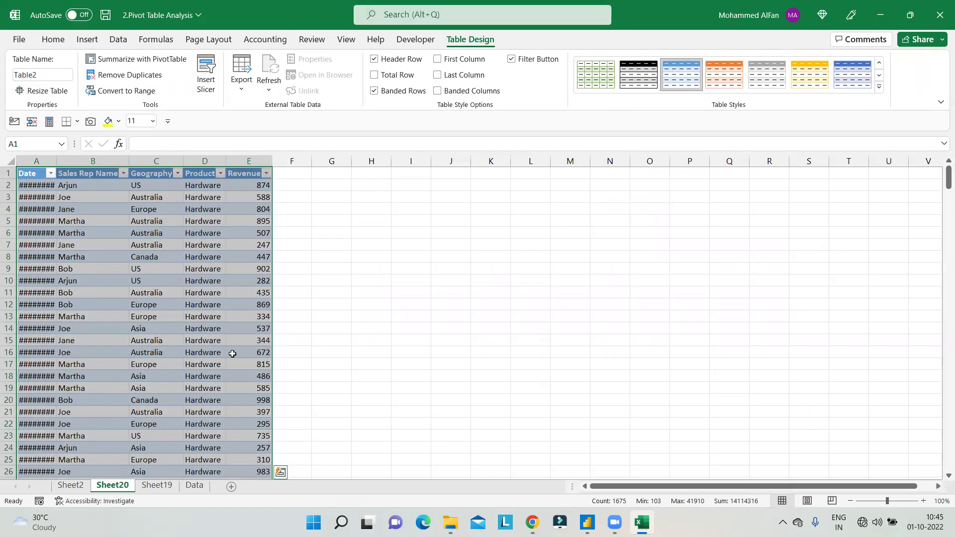
pyautogui.rightClick(128, 486)
pyautogui.click(175, 330)
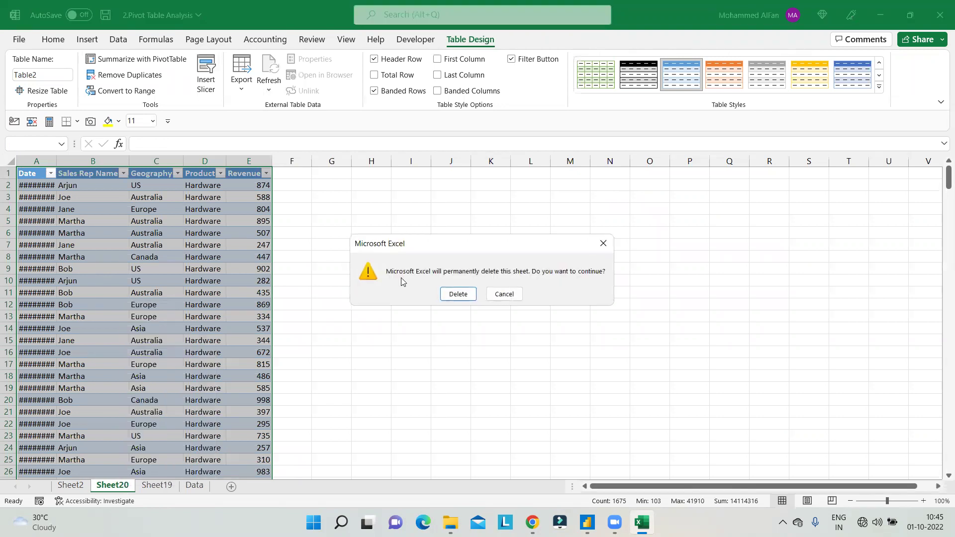
pyautogui.click(450, 296)
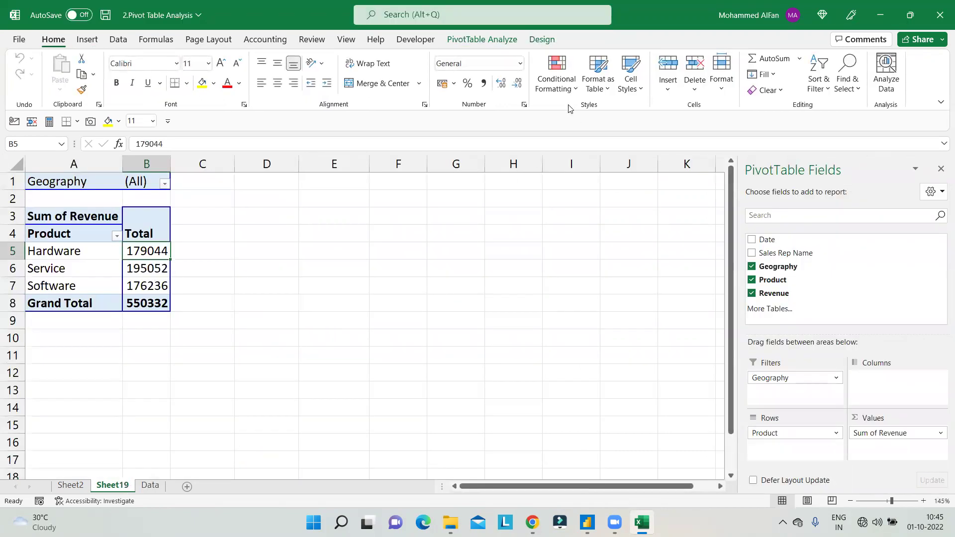
# - Insert a pie PivotChart showing the Hardware, Service and Software revenue shares
pyautogui.click(482, 40)
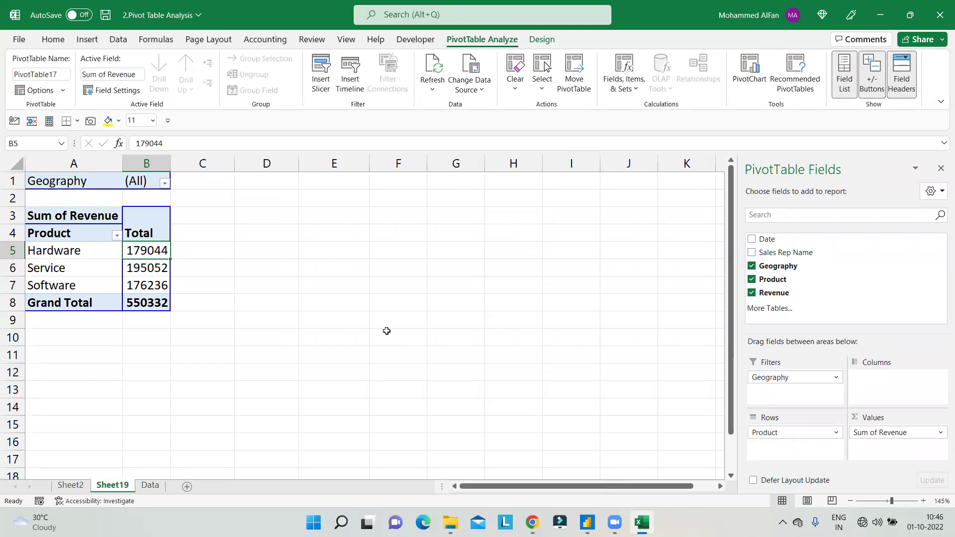
pyautogui.click(133, 297)
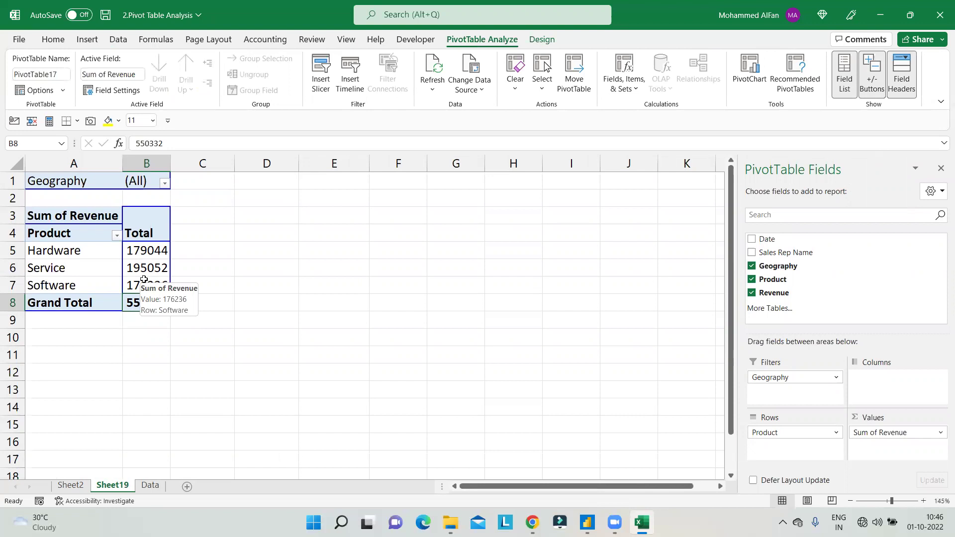
pyautogui.click(751, 91)
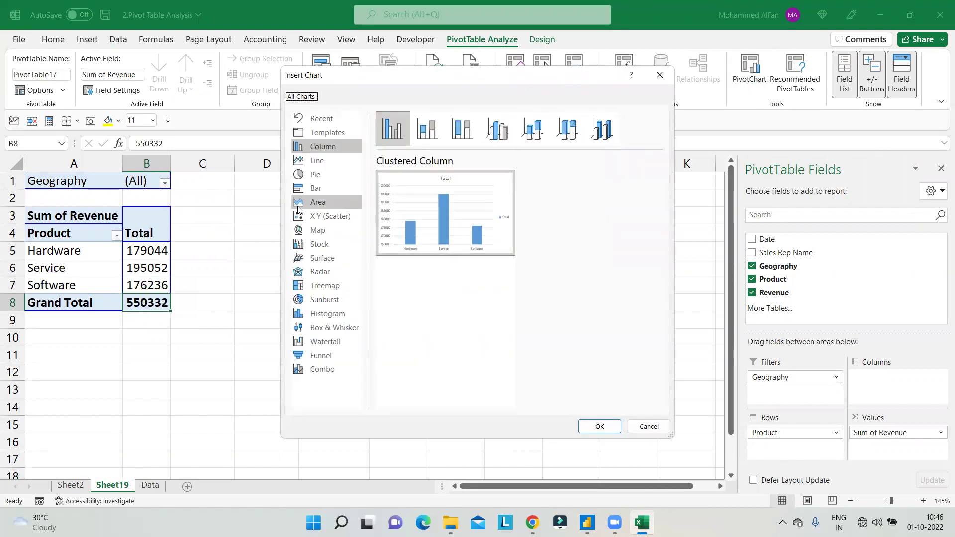
pyautogui.click(313, 175)
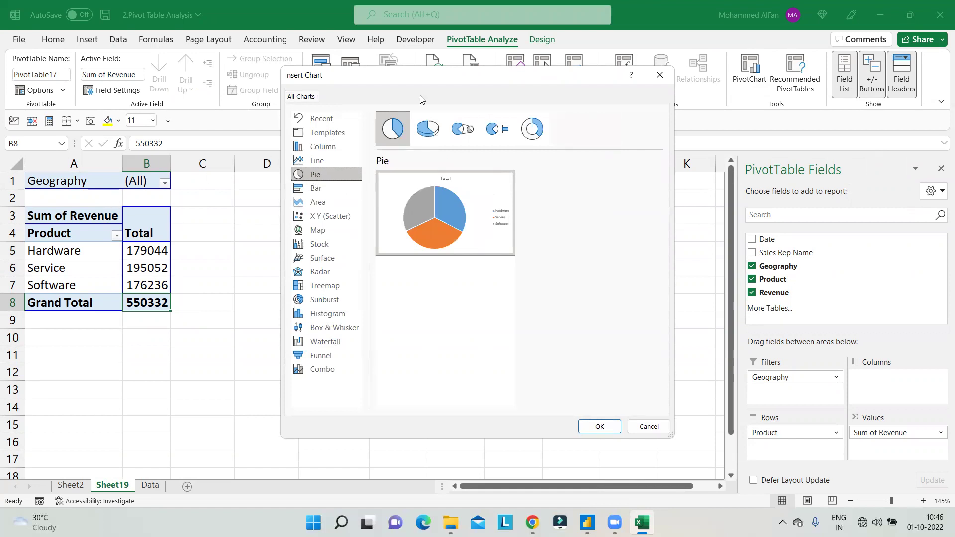
pyautogui.click(600, 426)
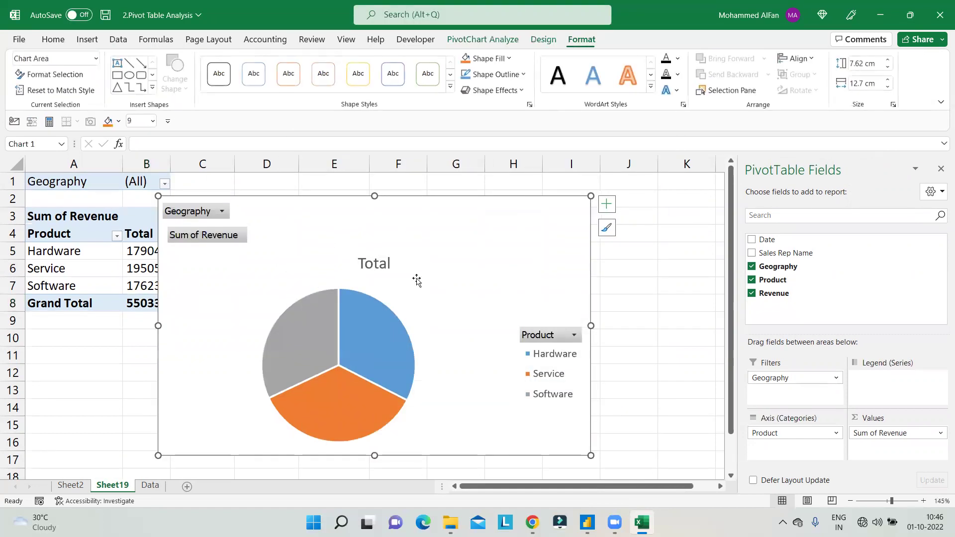
# - Delete the pie chart and add 'Charts' in cell A3 of Sheet2's topic list
pyautogui.press('Delete')
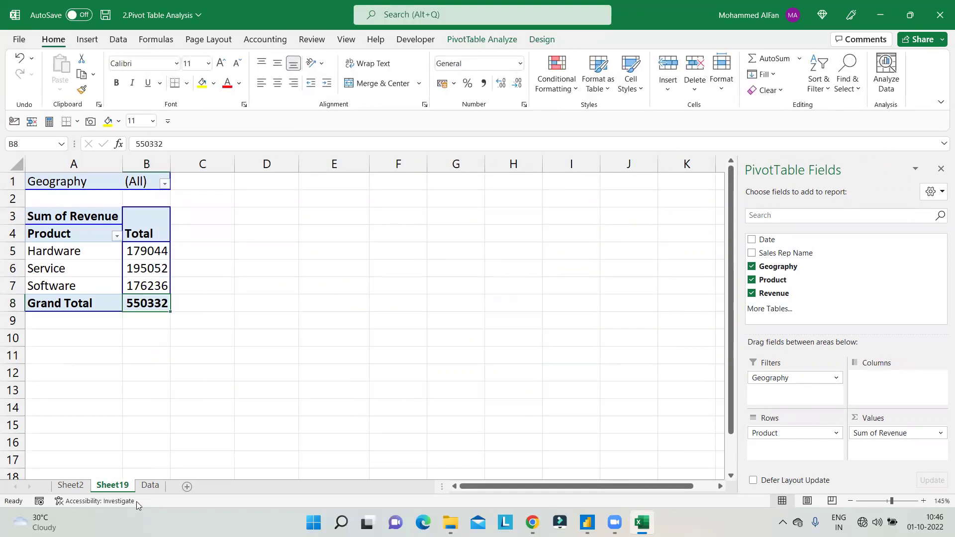
pyautogui.click(150, 485)
pyautogui.click(71, 485)
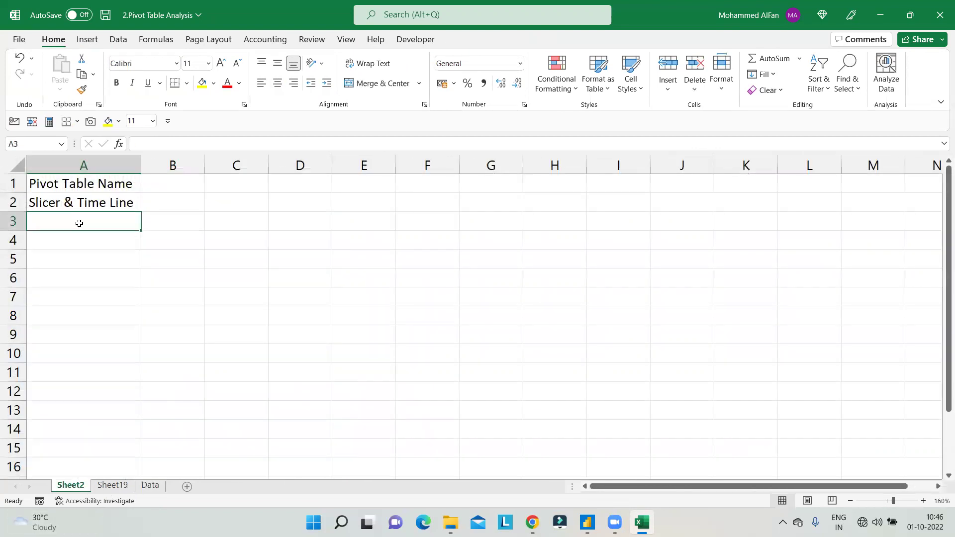
pyautogui.write('Charts')
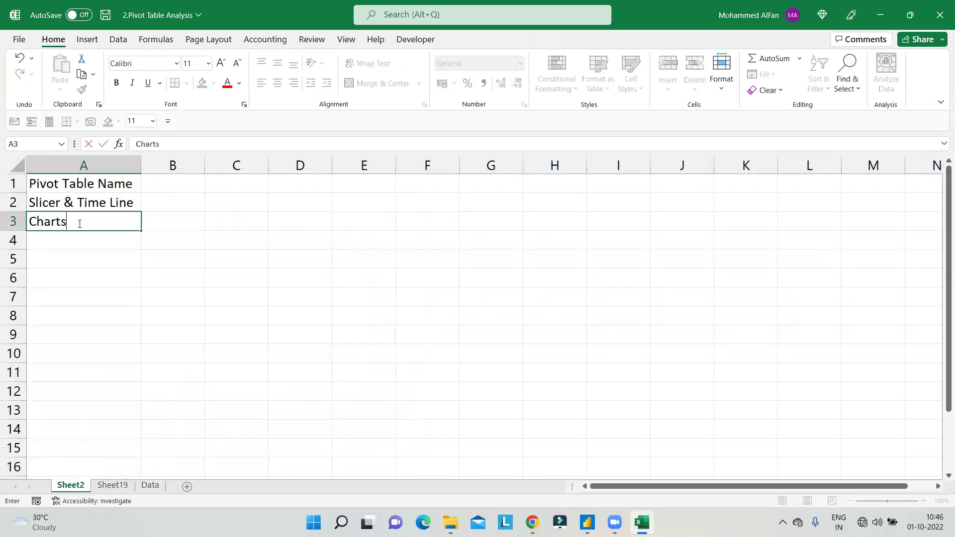
pyautogui.press('Return')
# - Return to Sheet19 and select the Service revenue cell B6 in the pivot
pyautogui.click(126, 489)
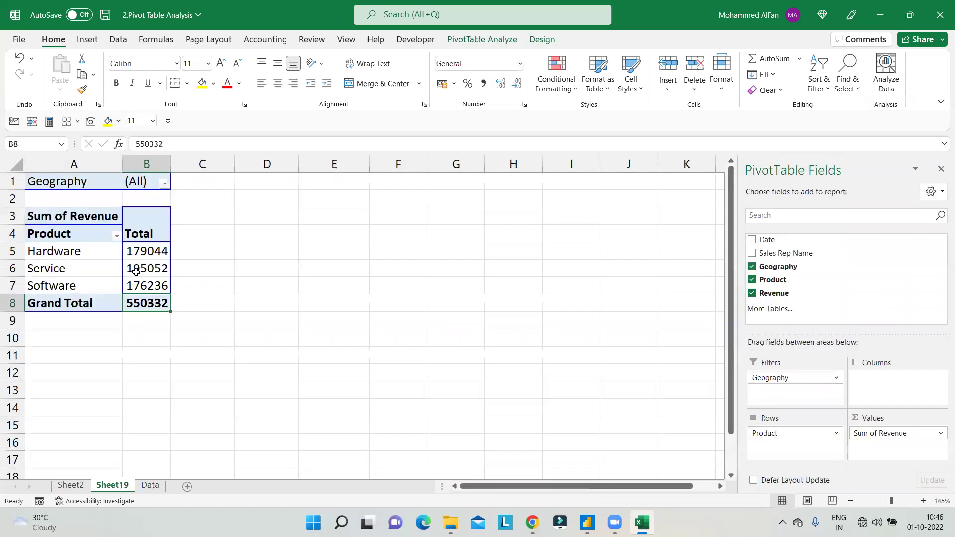
pyautogui.click(132, 269)
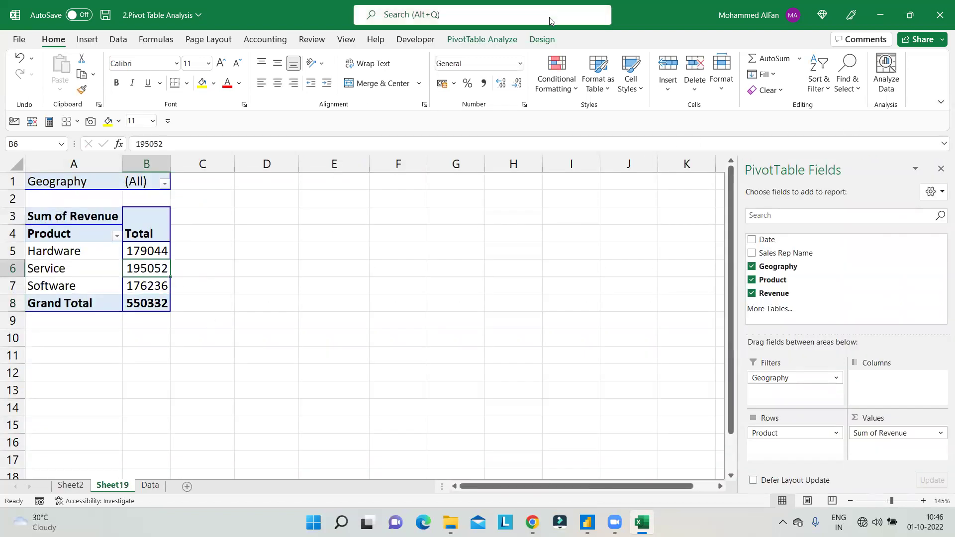
pyautogui.click(485, 40)
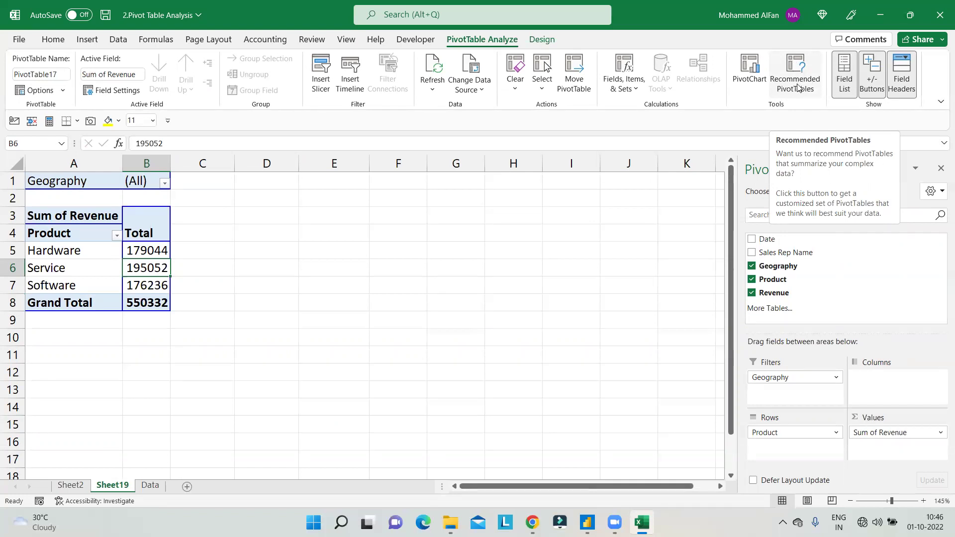
# - Insert the recommended Sum of Revenue by Geography pivot from the Data sheet
pyautogui.click(149, 484)
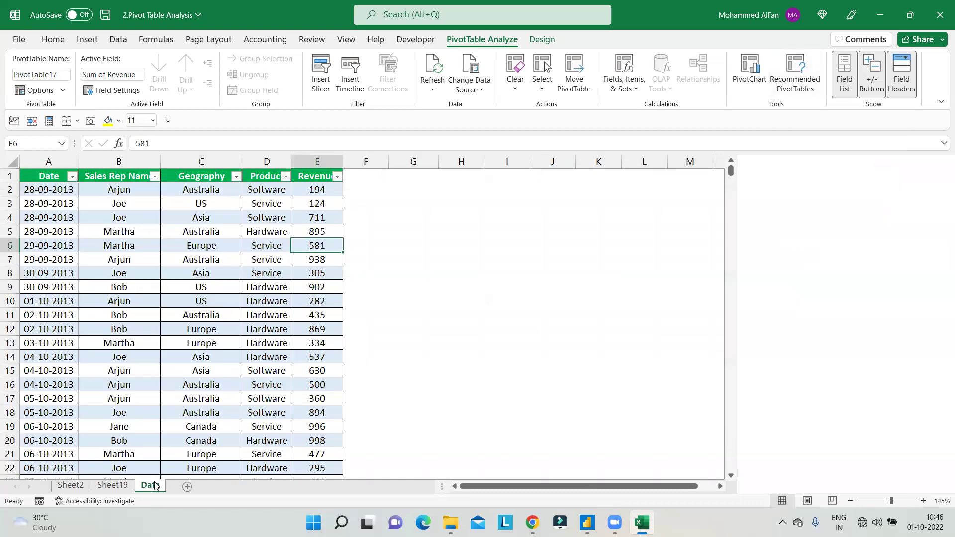
pyautogui.click(116, 261)
pyautogui.click(87, 40)
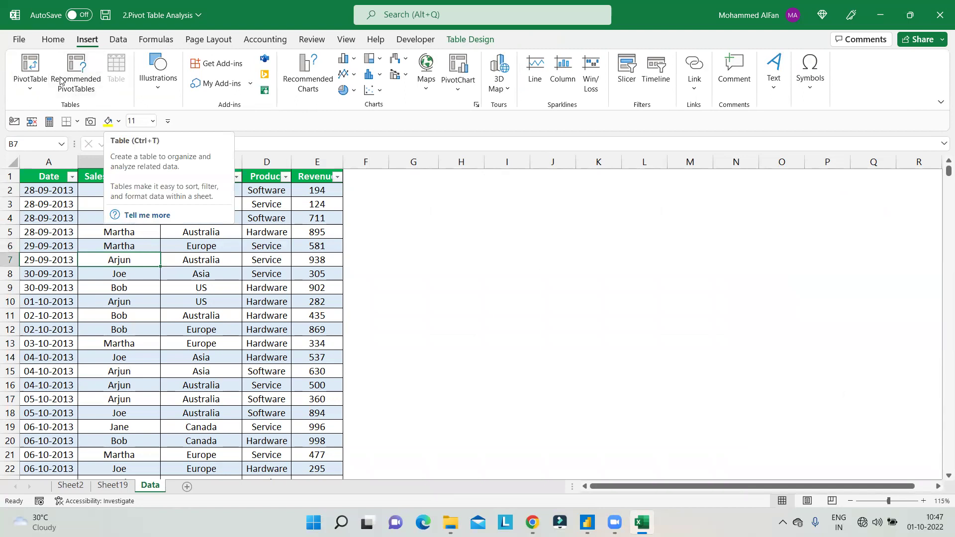
pyautogui.click(202, 293)
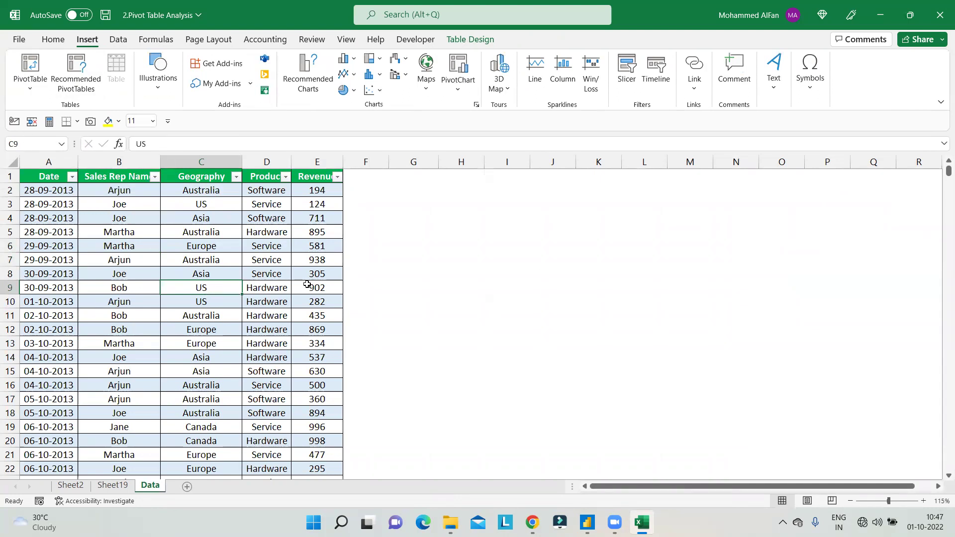
pyautogui.click(76, 75)
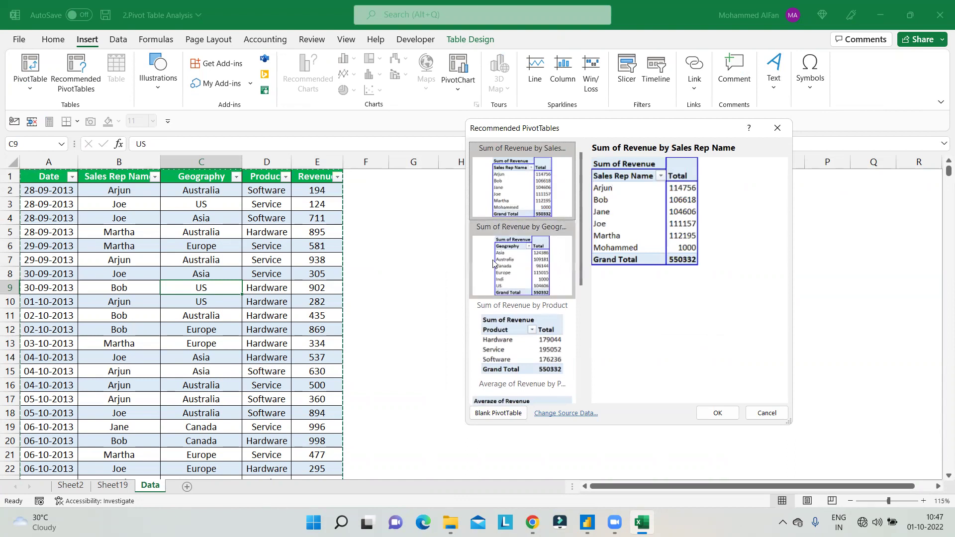
pyautogui.click(509, 266)
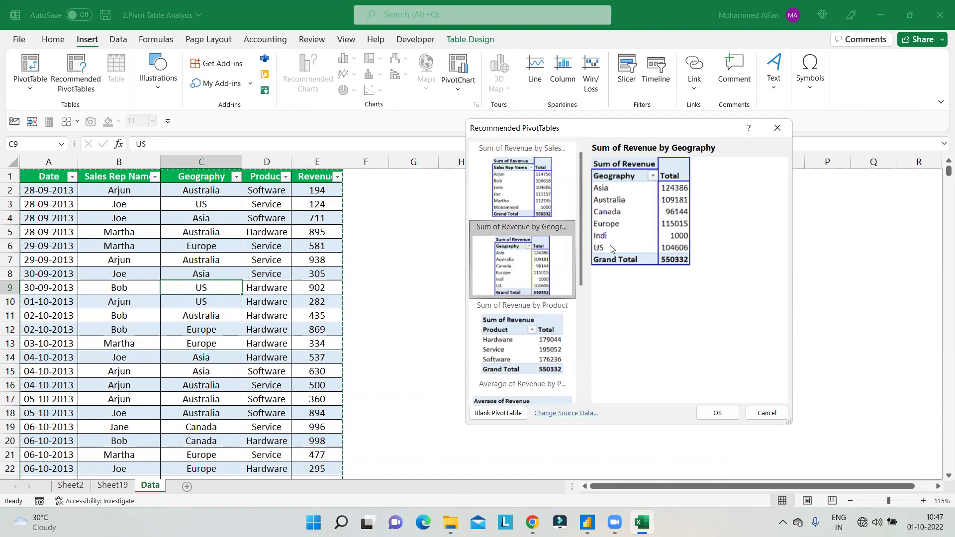
pyautogui.click(513, 351)
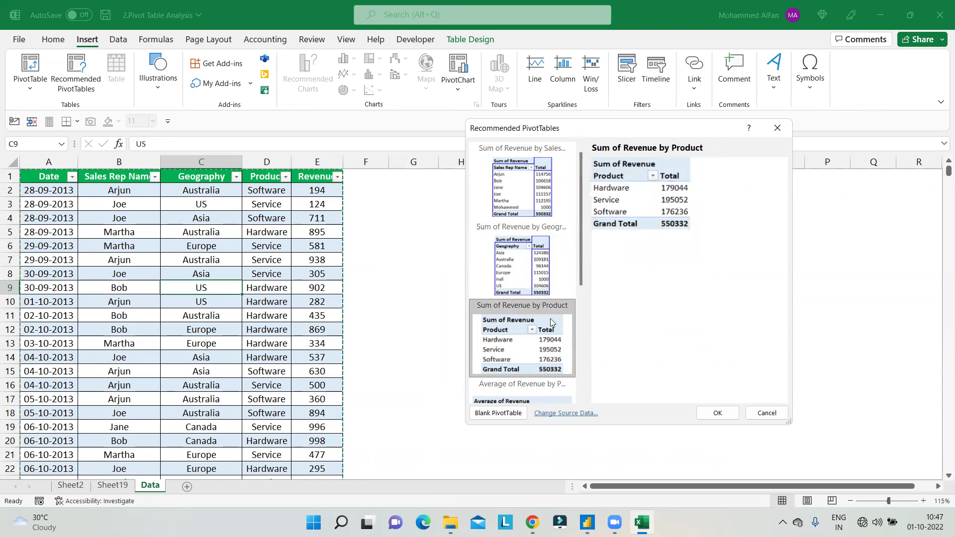
pyautogui.moveTo(579, 245); pyautogui.dragTo(577, 187)
pyautogui.click(532, 200)
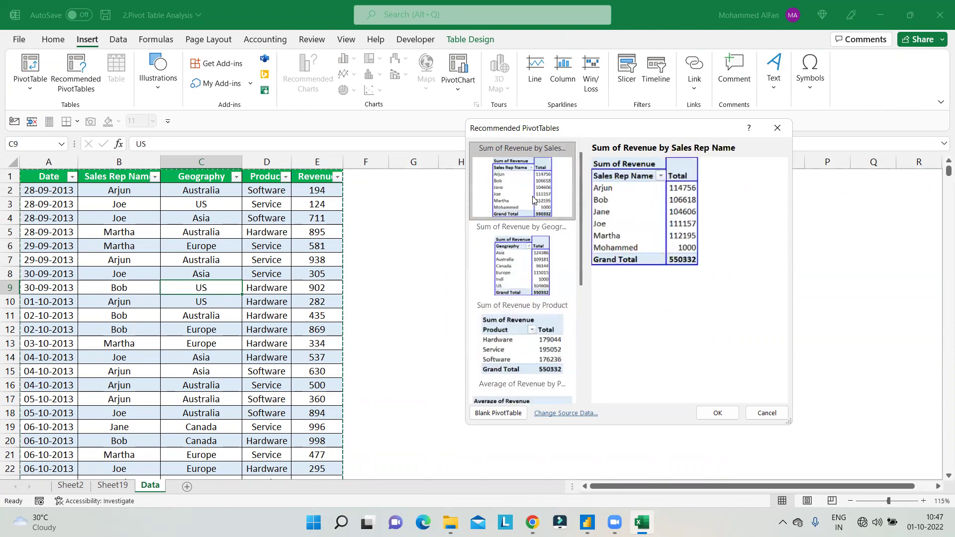
pyautogui.click(527, 254)
pyautogui.click(717, 413)
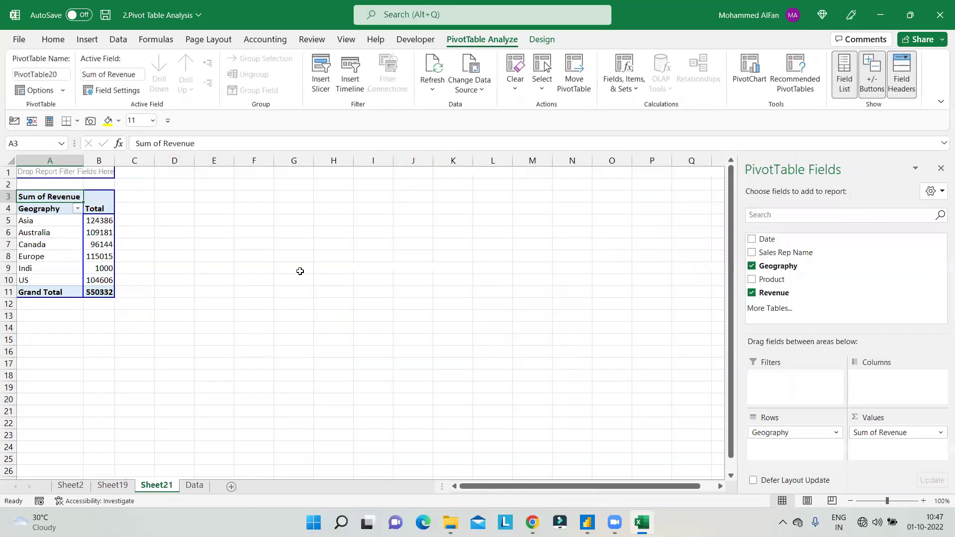
# - Delete the trial Sheet21
pyautogui.rightClick(160, 487)
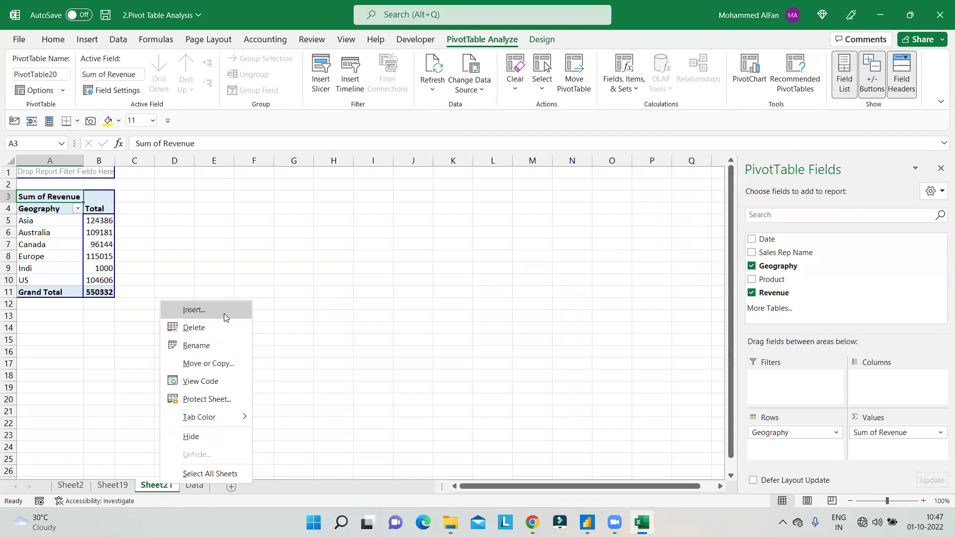
pyautogui.click(215, 324)
pyautogui.click(459, 294)
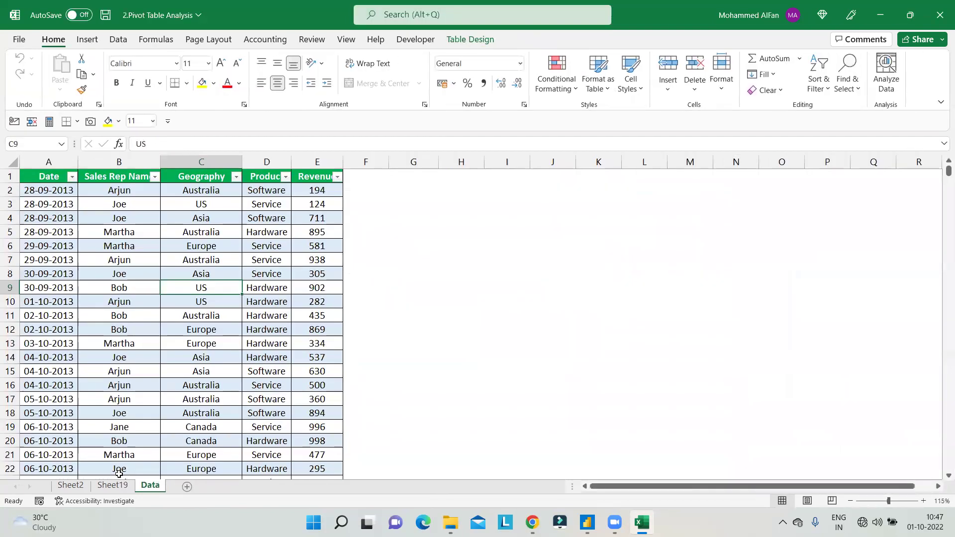
# - Browse the Insert and table formatting ribbons on the data table, then return to Sheet19
pyautogui.click(149, 287)
pyautogui.click(87, 39)
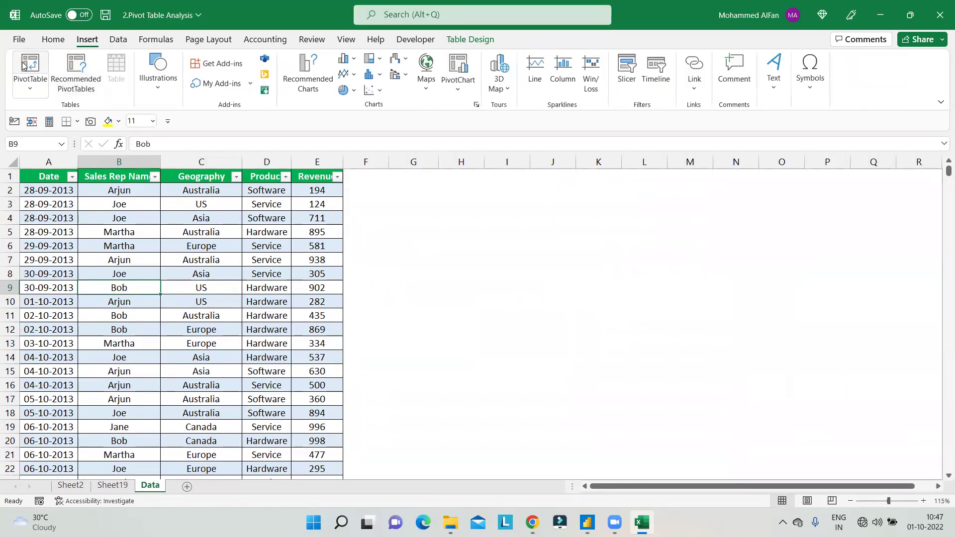
pyautogui.click(149, 263)
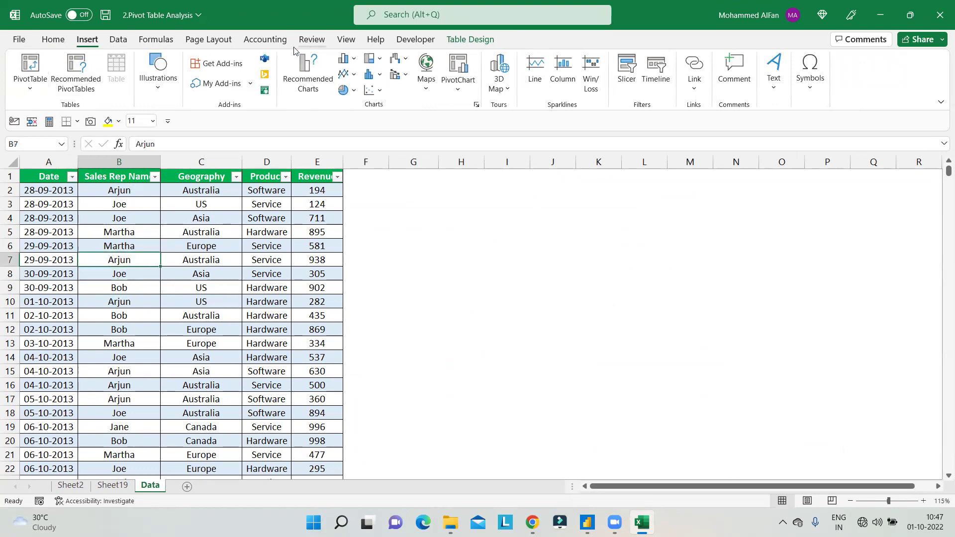
pyautogui.click(471, 40)
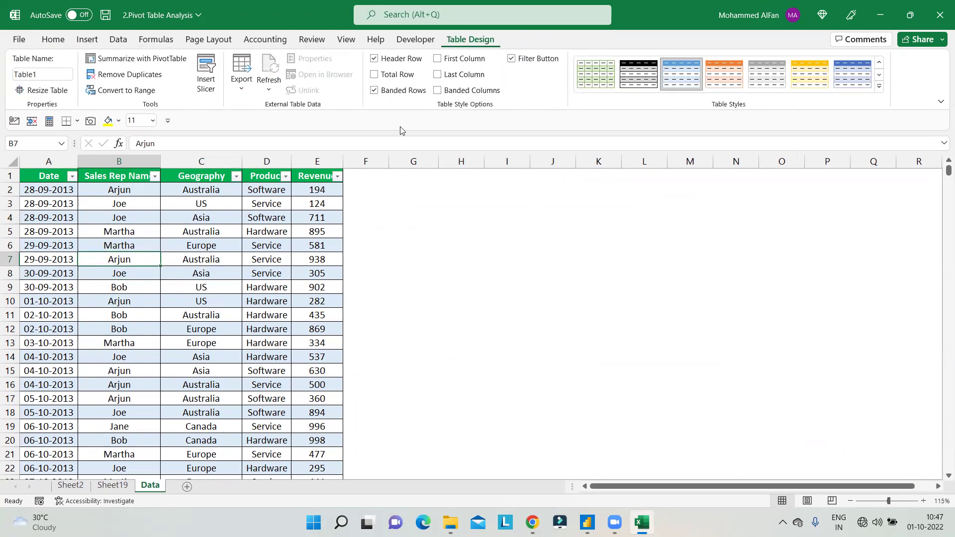
pyautogui.click(167, 270)
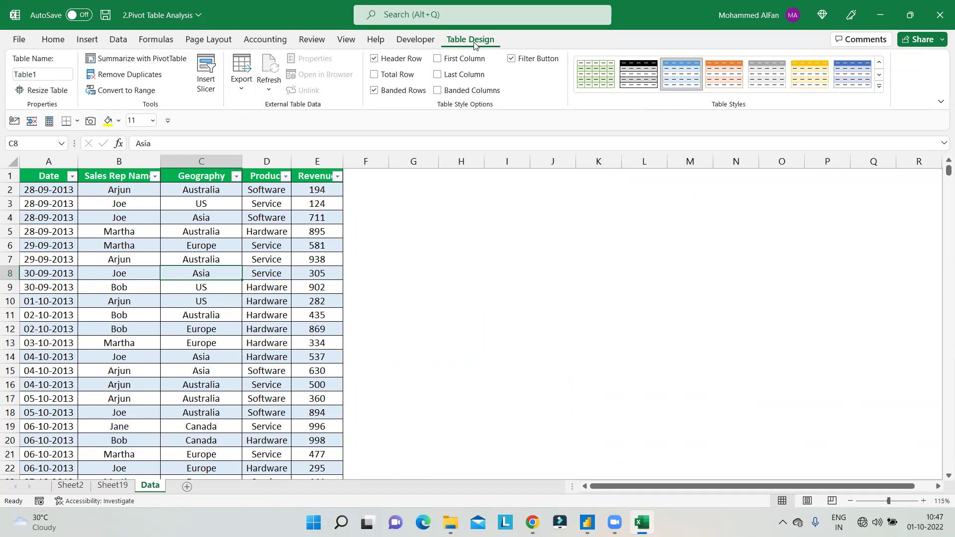
pyautogui.click(88, 39)
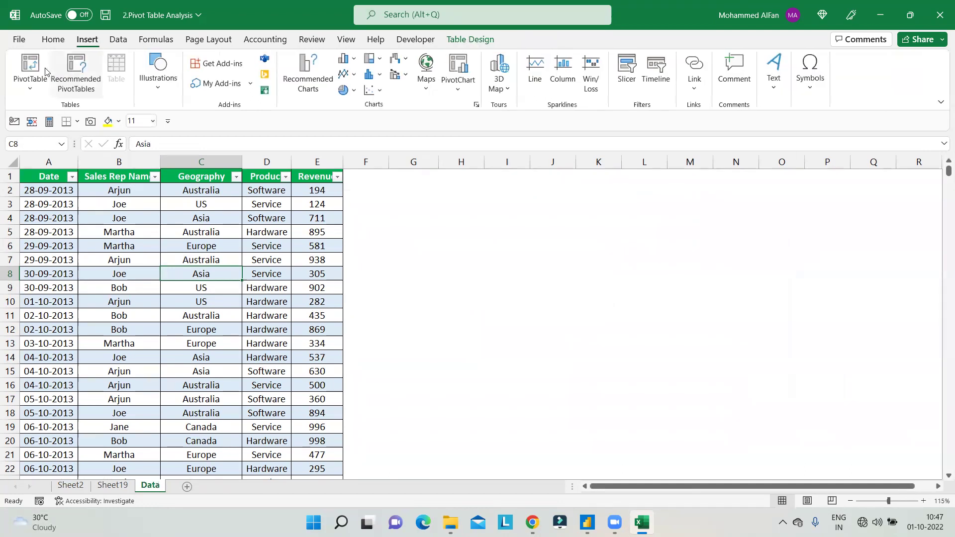
pyautogui.click(72, 485)
pyautogui.click(113, 486)
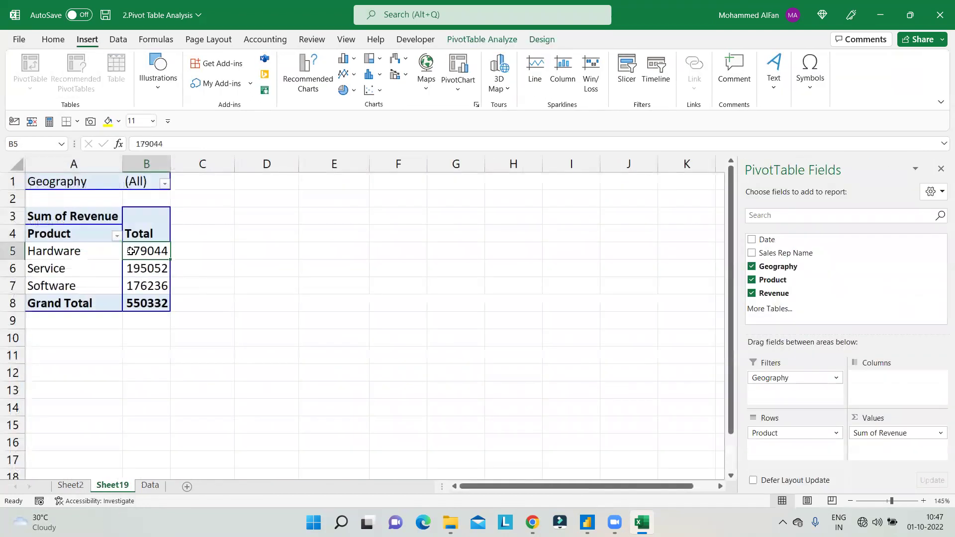
pyautogui.click(495, 40)
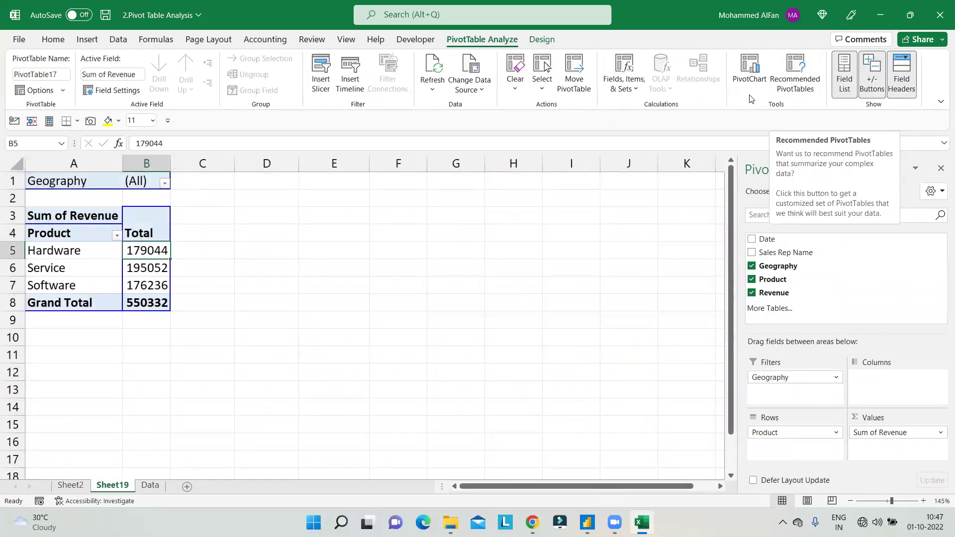
pyautogui.click(62, 43)
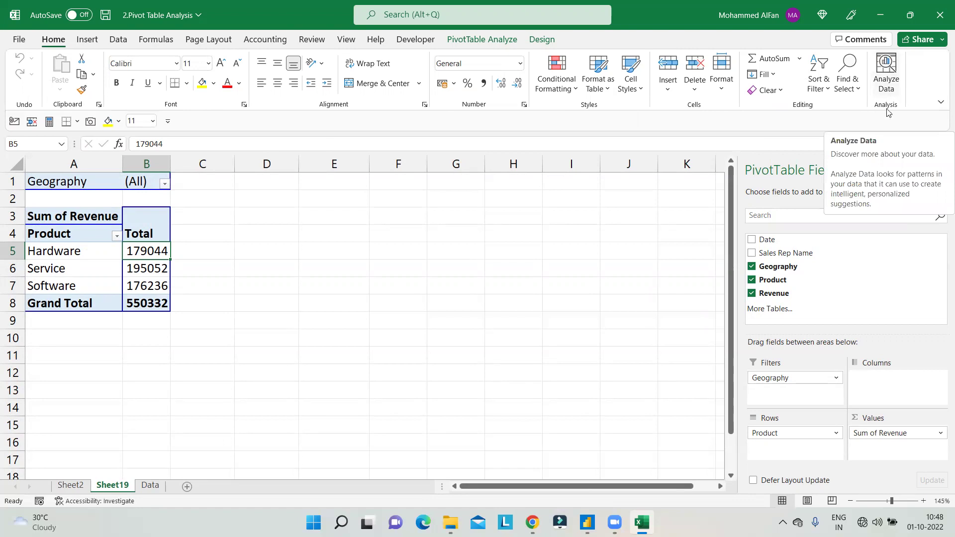
pyautogui.click(72, 486)
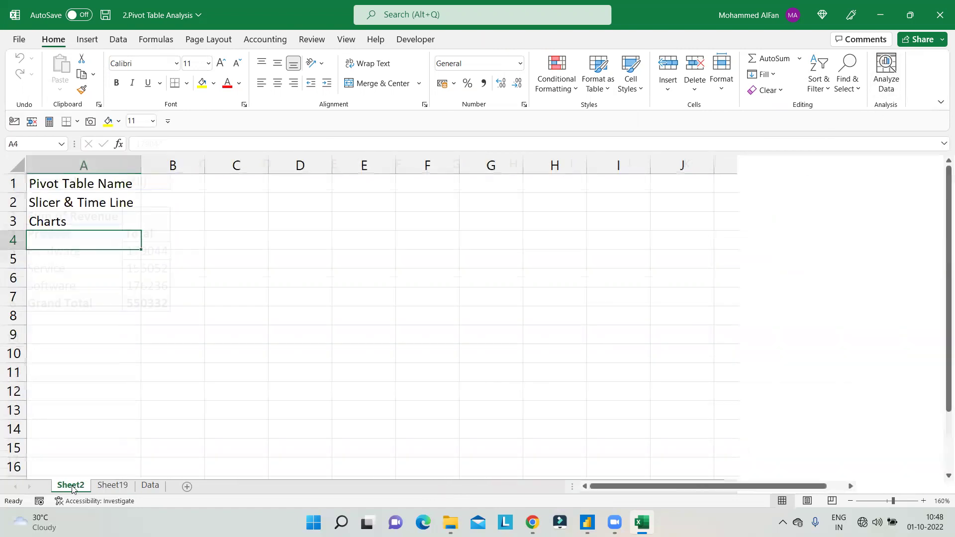
pyautogui.click(111, 486)
pyautogui.click(490, 40)
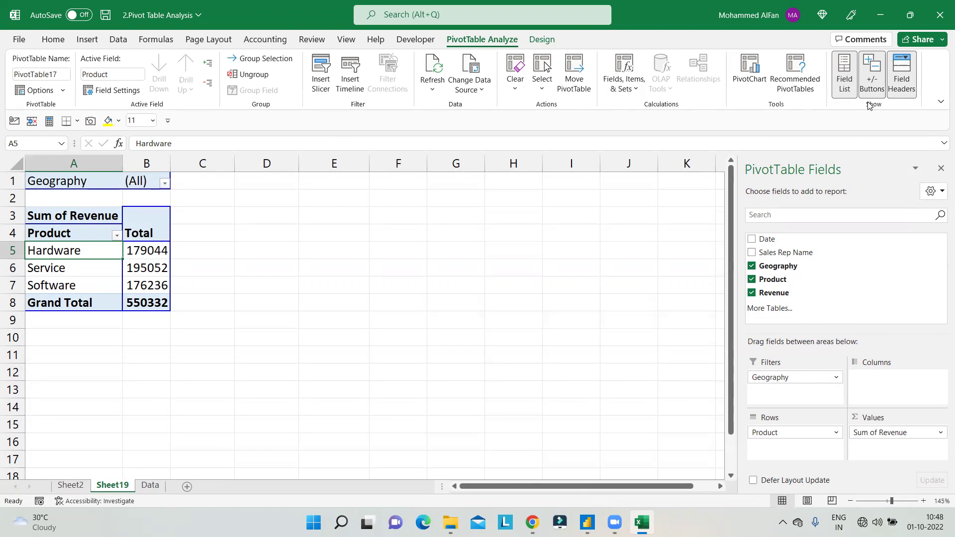
pyautogui.click(843, 95)
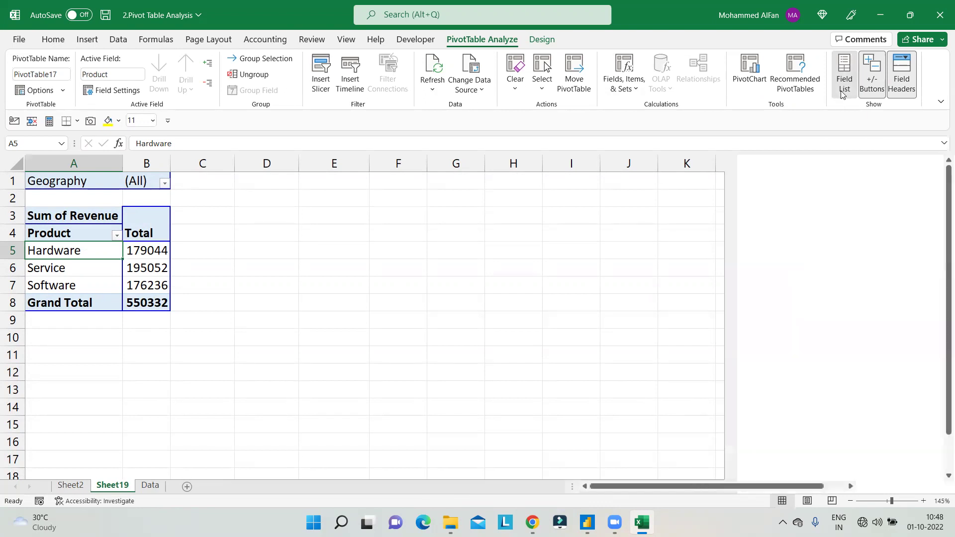
pyautogui.click(577, 289)
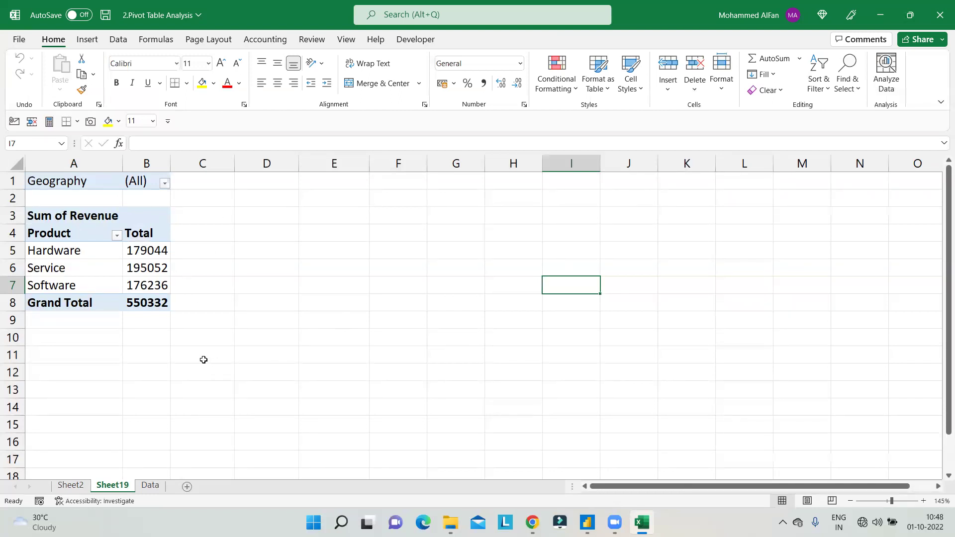
pyautogui.click(132, 271)
pyautogui.moveTo(120, 293); pyautogui.dragTo(89, 254)
pyautogui.click(142, 268)
pyautogui.click(145, 253)
pyautogui.click(144, 286)
pyautogui.click(96, 270)
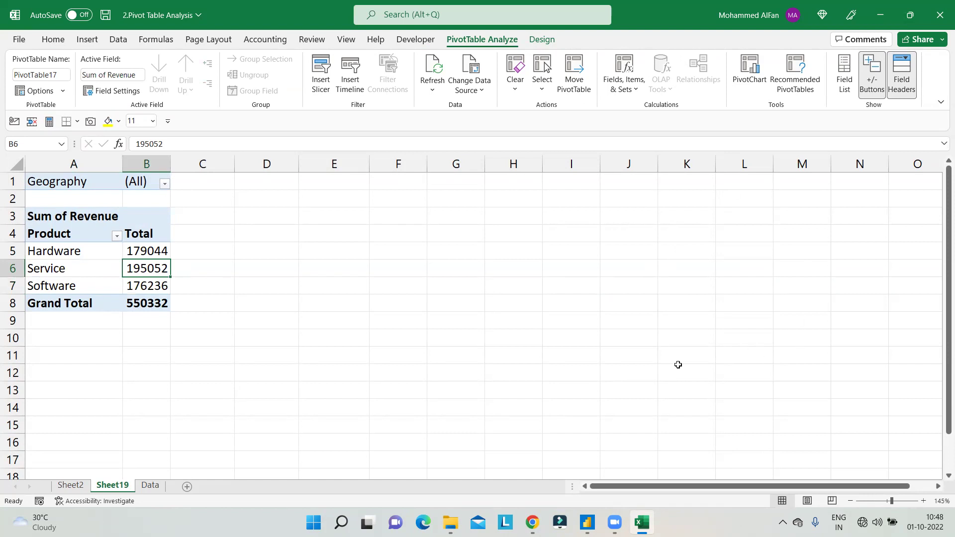
pyautogui.click(844, 75)
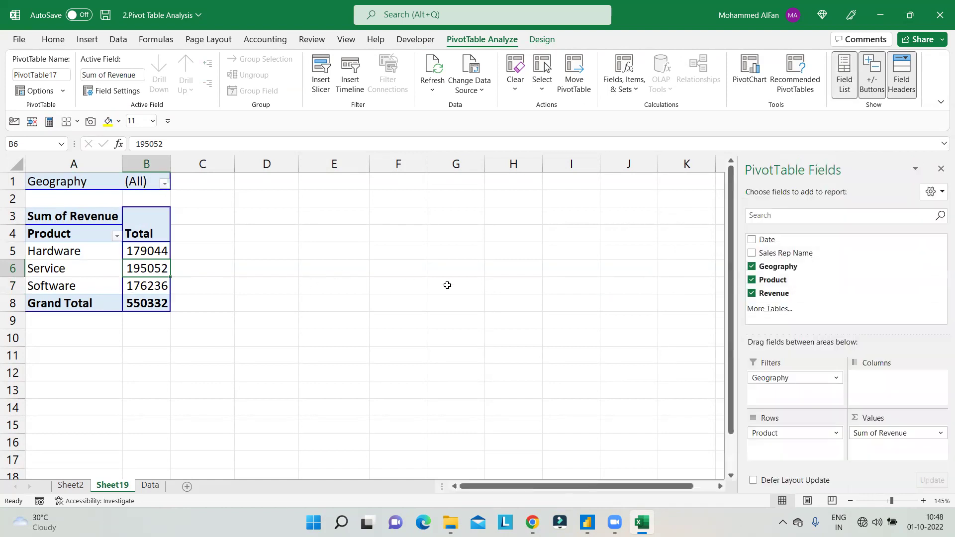
pyautogui.click(447, 285)
pyautogui.click(149, 268)
pyautogui.click(314, 268)
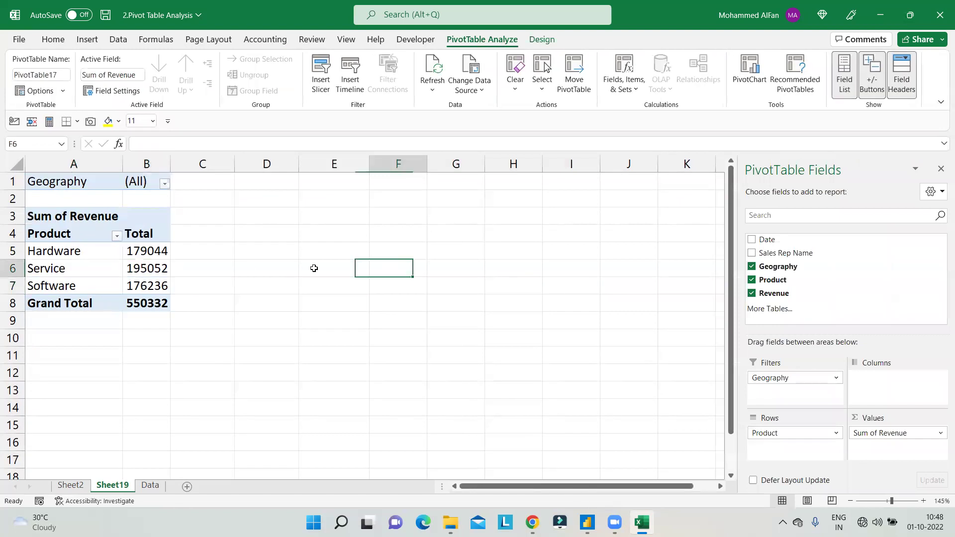
pyautogui.click(94, 256)
pyautogui.click(456, 320)
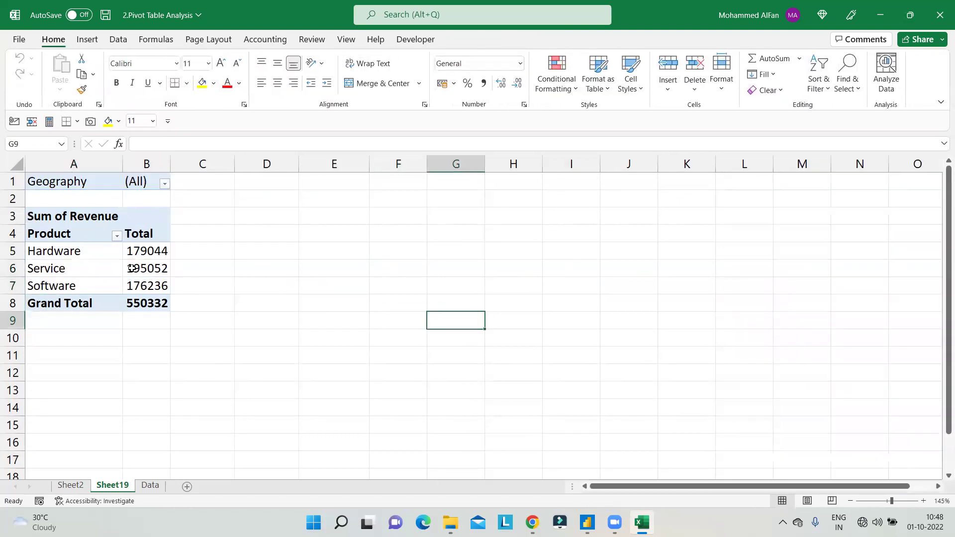
pyautogui.click(132, 268)
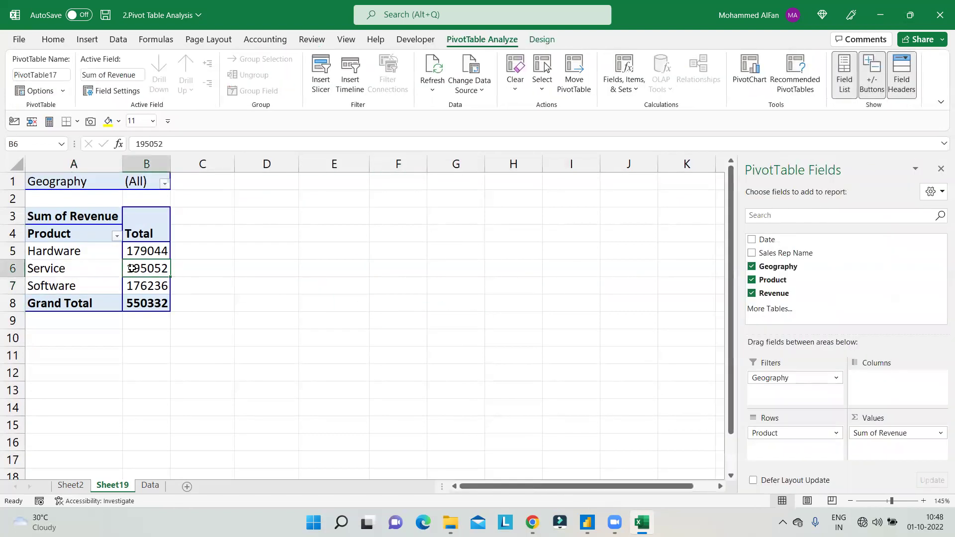
pyautogui.click(845, 84)
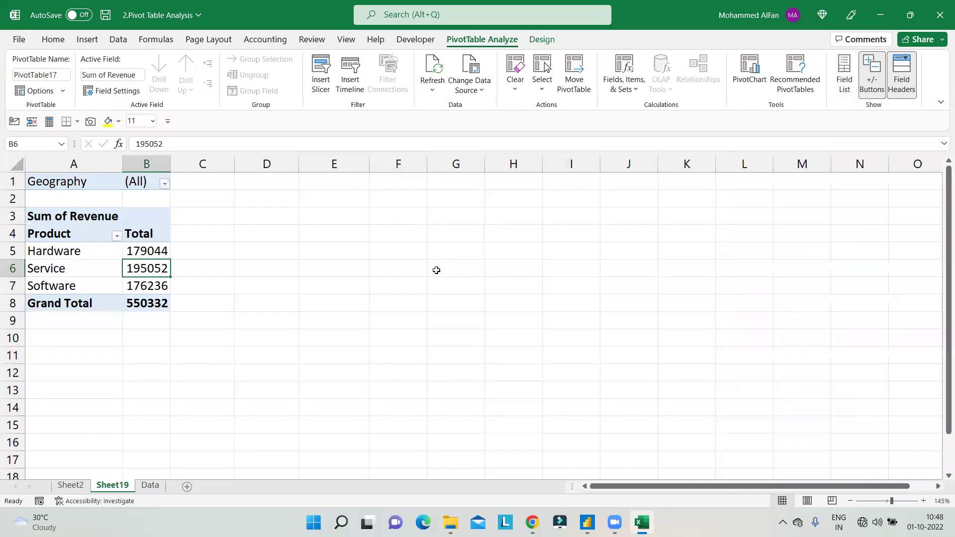
pyautogui.click(845, 90)
pyautogui.click(845, 89)
pyautogui.rightClick(150, 269)
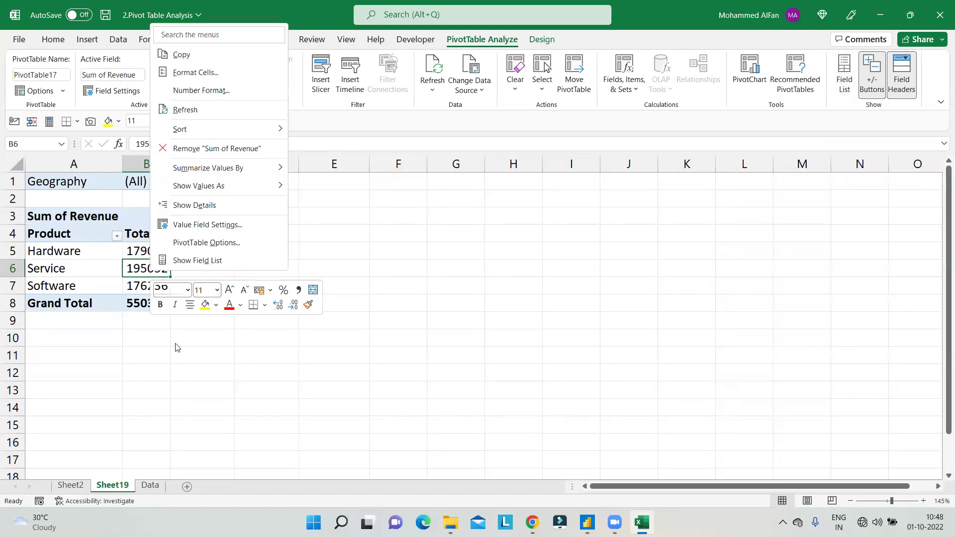
pyautogui.click(211, 262)
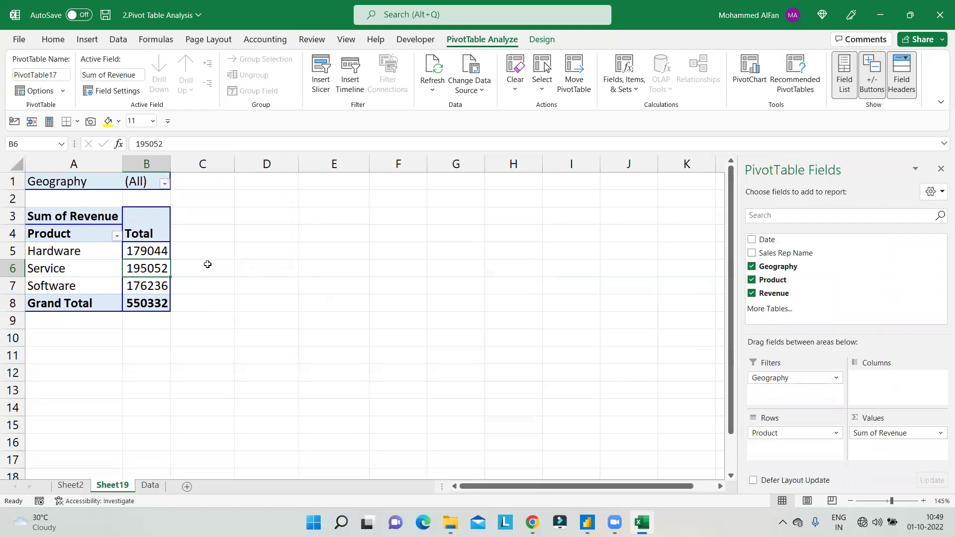
pyautogui.click(941, 170)
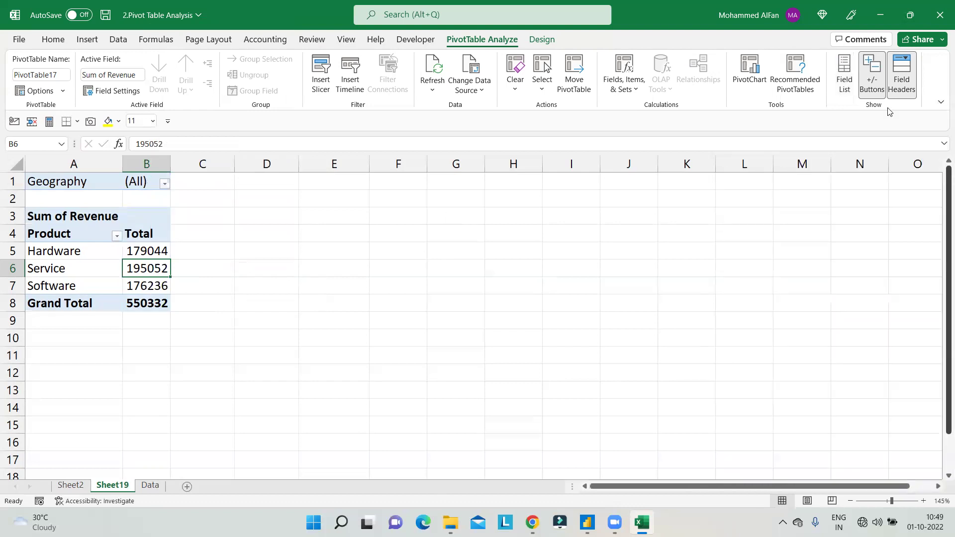
pyautogui.click(849, 87)
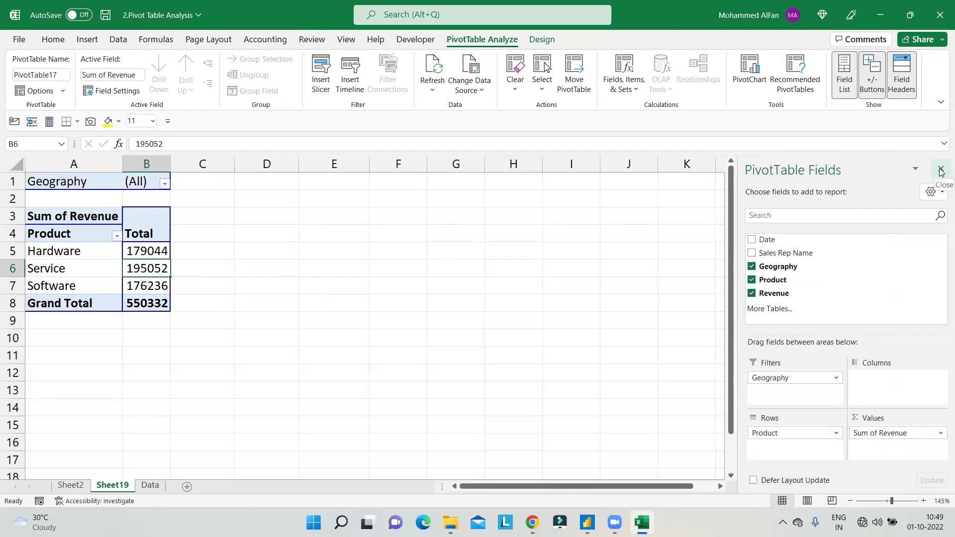
pyautogui.click(940, 171)
pyautogui.click(848, 88)
pyautogui.click(939, 167)
pyautogui.click(844, 89)
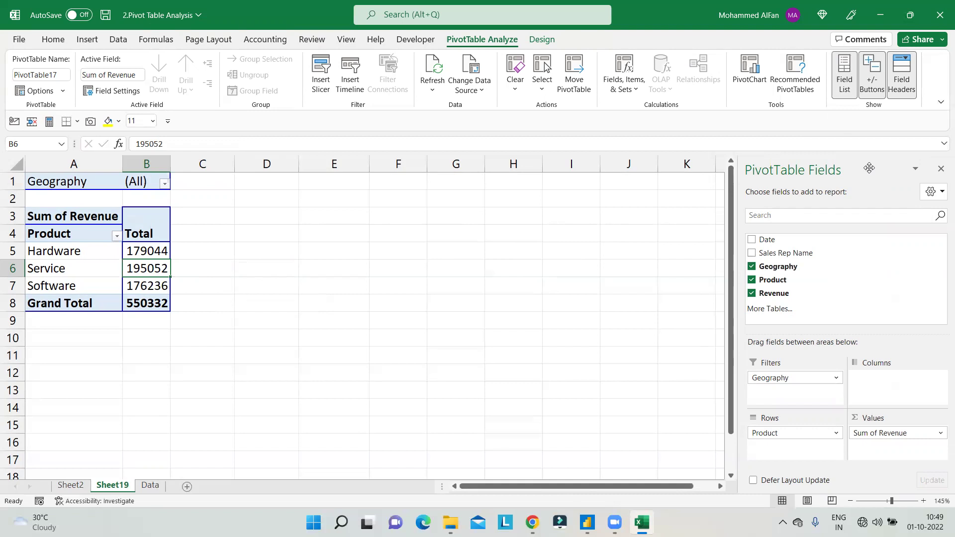
# - Float, resize and move the PivotTable Fields pane, then dock it back in the window
pyautogui.moveTo(869, 168); pyautogui.dragTo(324, 192)
pyautogui.moveTo(378, 343); pyautogui.dragTo(449, 405)
pyautogui.moveTo(349, 204); pyautogui.dragTo(366, 195)
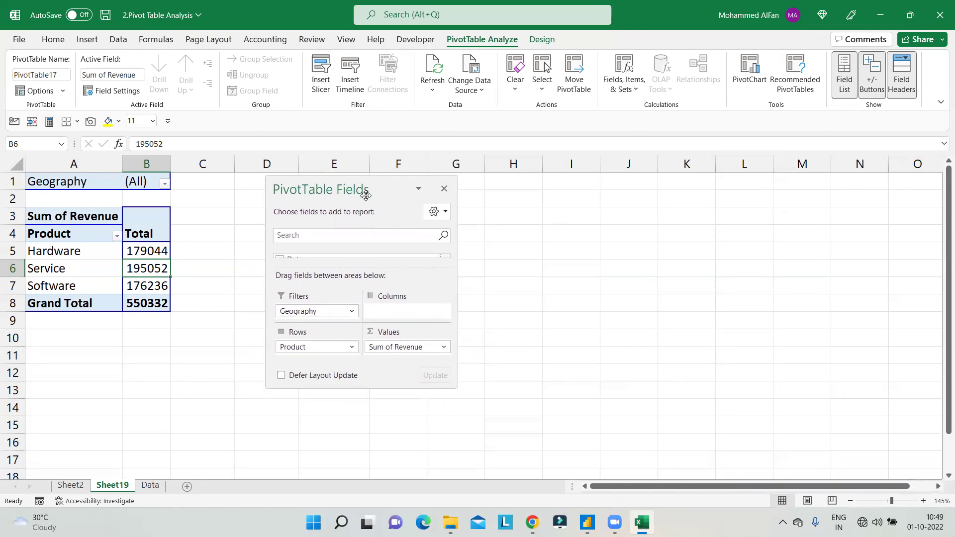
pyautogui.moveTo(366, 388); pyautogui.dragTo(366, 425)
pyautogui.moveTo(373, 193); pyautogui.dragTo(831, 201)
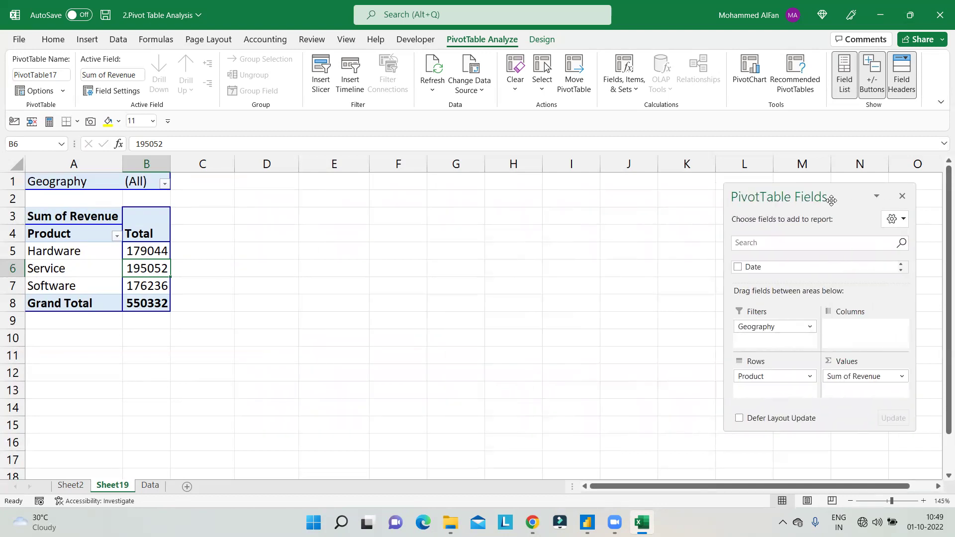
pyautogui.doubleClick(821, 198)
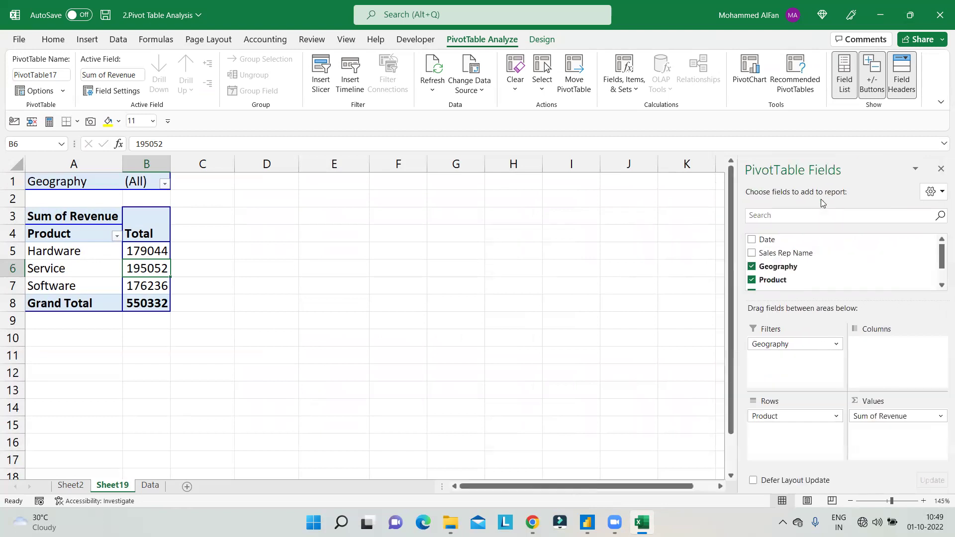
pyautogui.moveTo(801, 174); pyautogui.dragTo(363, 230)
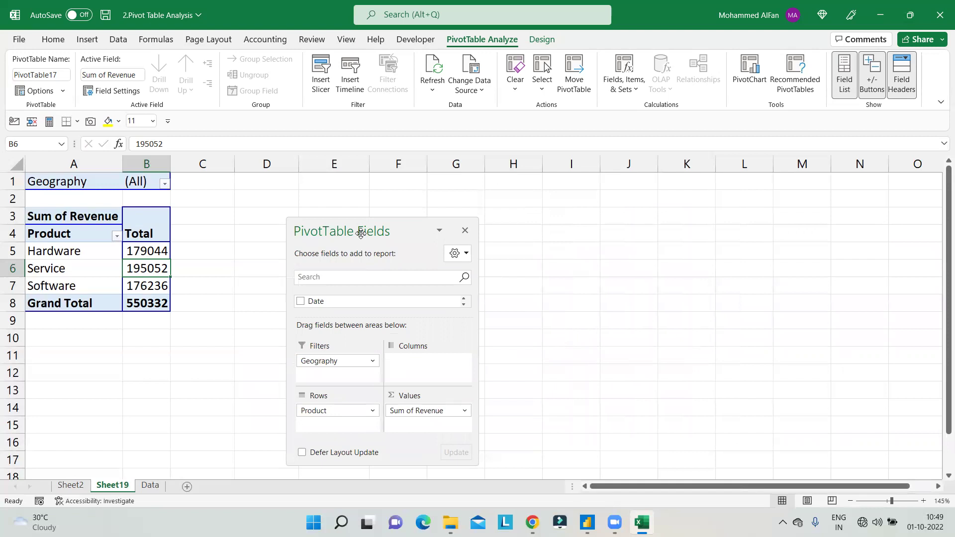
pyautogui.doubleClick(364, 230)
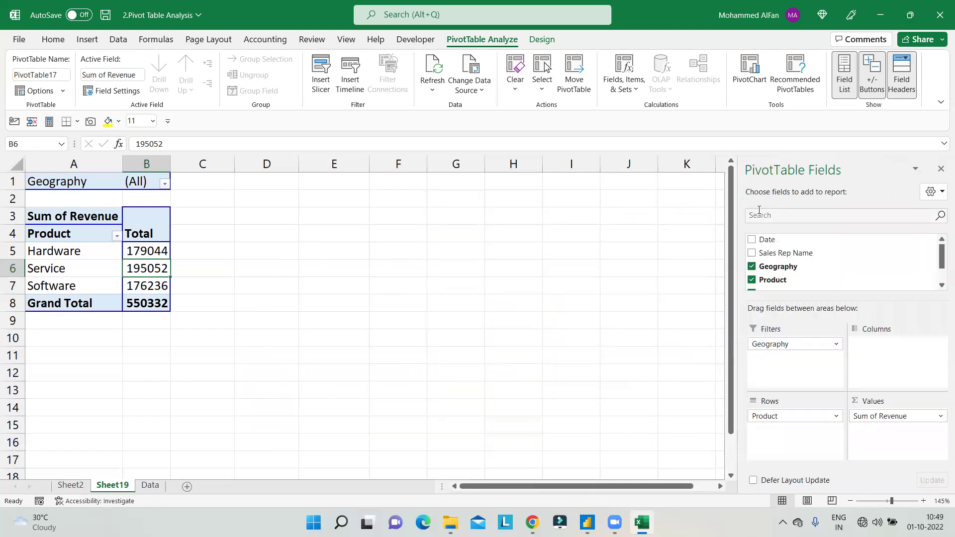
pyautogui.moveTo(74, 286); pyautogui.dragTo(75, 252)
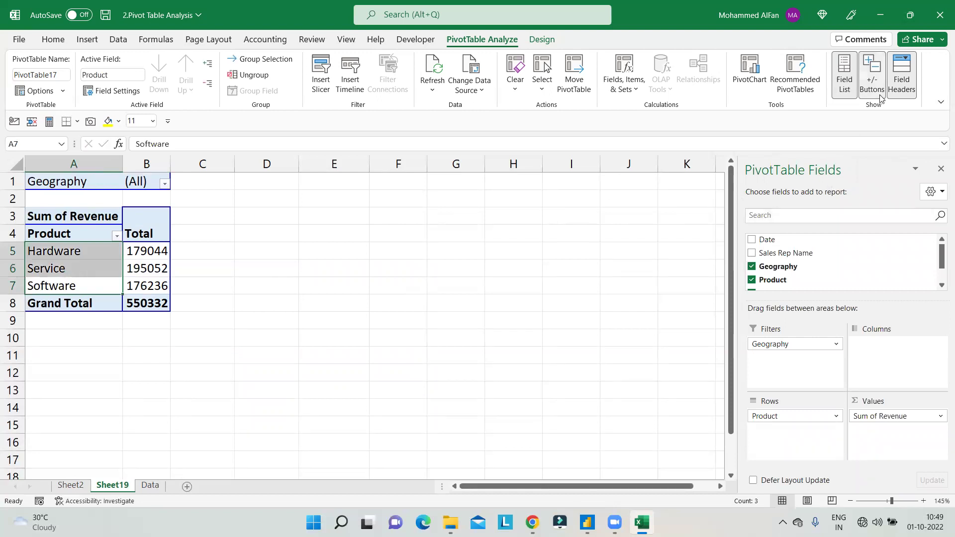
pyautogui.click(143, 286)
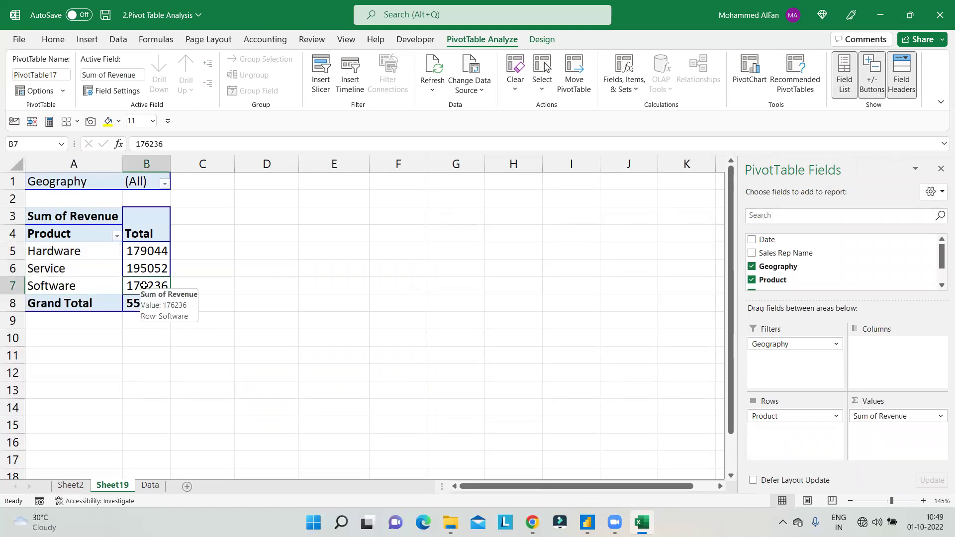
pyautogui.scroll(-1, 816, 246)
pyautogui.scroll(1, 816, 247)
# - Add Sales Rep Name under Product in Rows and test collapsing and expanding the product groups
pyautogui.moveTo(817, 251); pyautogui.dragTo(810, 440)
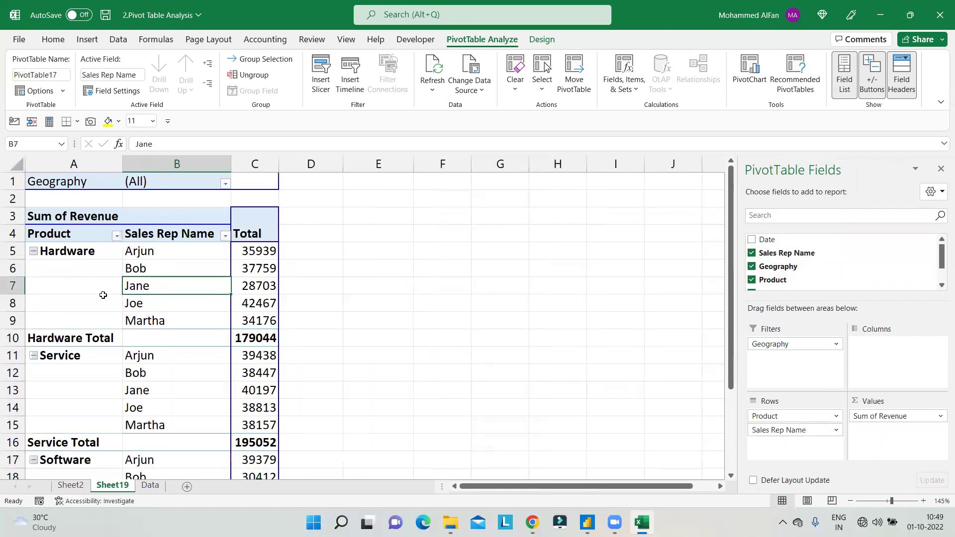
pyautogui.click(92, 291)
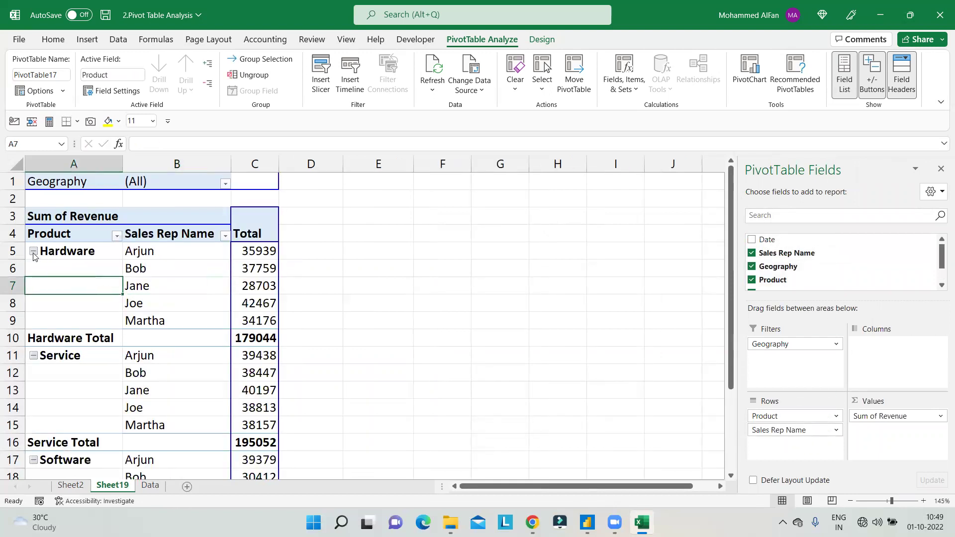
pyautogui.click(34, 252)
pyautogui.click(34, 268)
pyautogui.click(34, 269)
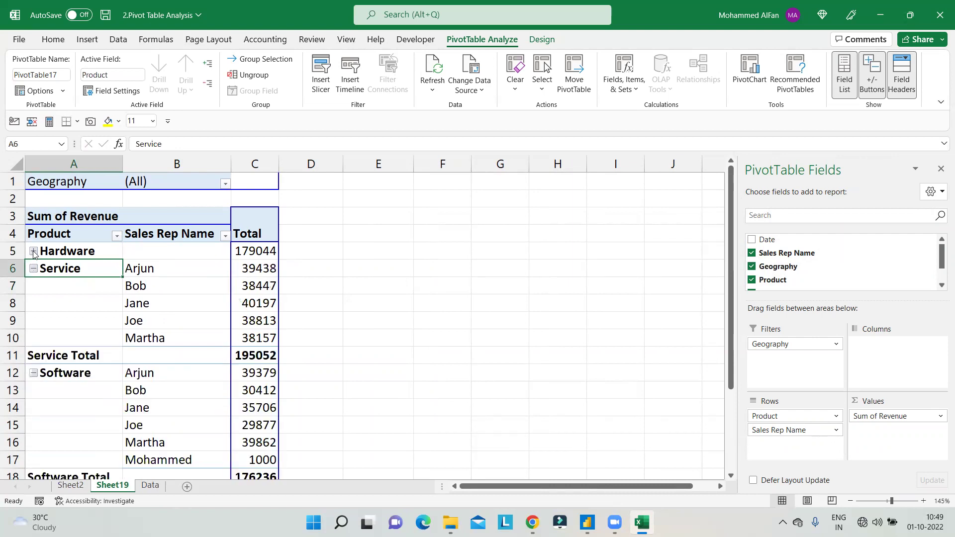
pyautogui.click(33, 252)
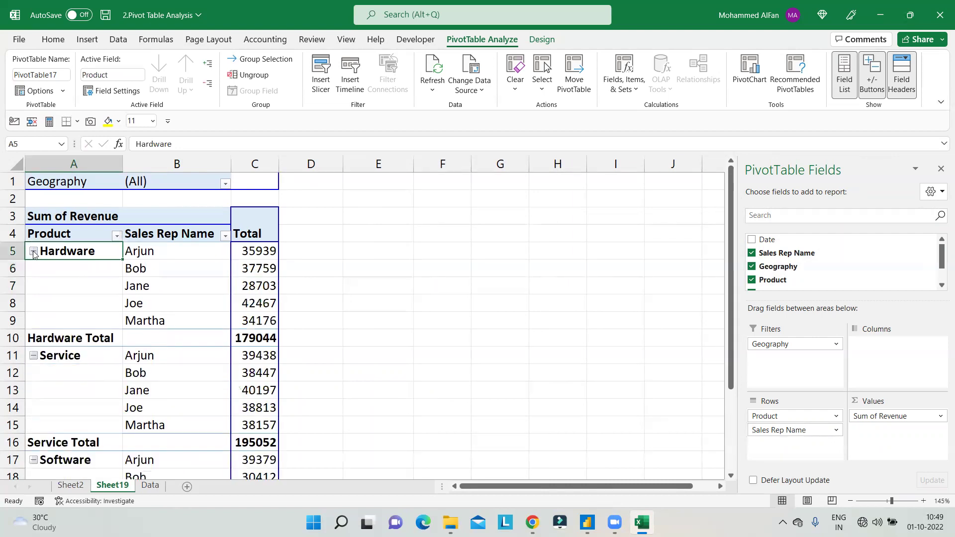
# - Toggle +/- Buttons, Field Headers and Field List off and on, leaving all shown
pyautogui.click(872, 82)
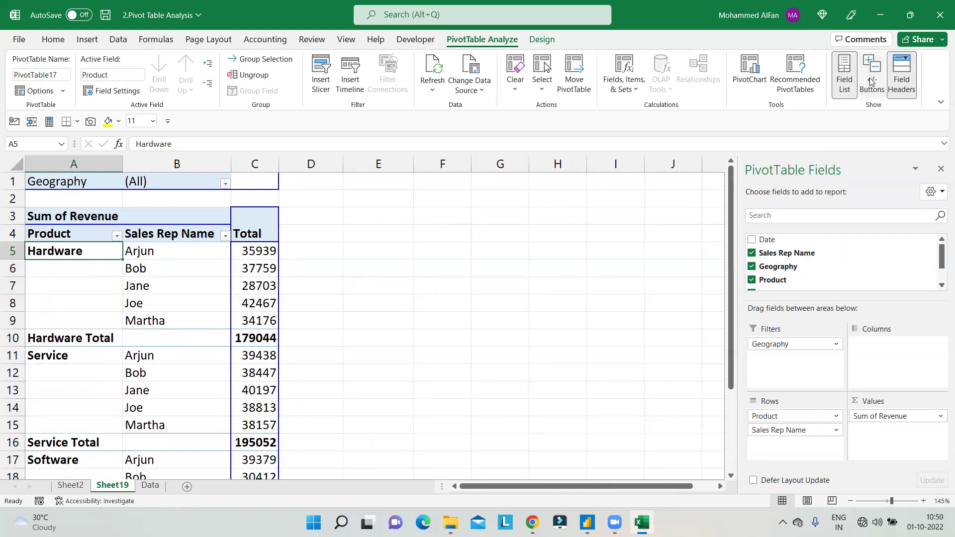
pyautogui.click(871, 82)
pyautogui.click(871, 82)
pyautogui.click(872, 82)
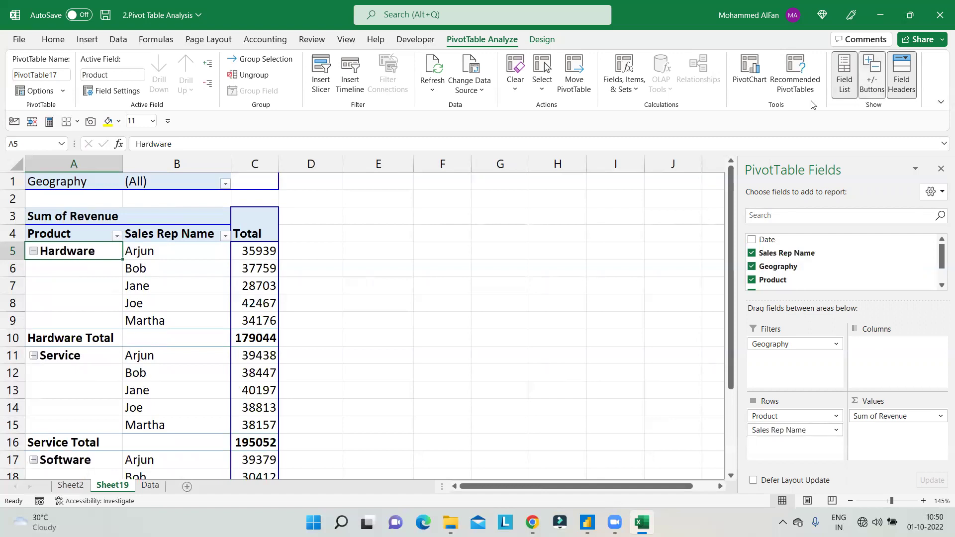
pyautogui.click(903, 93)
pyautogui.click(903, 94)
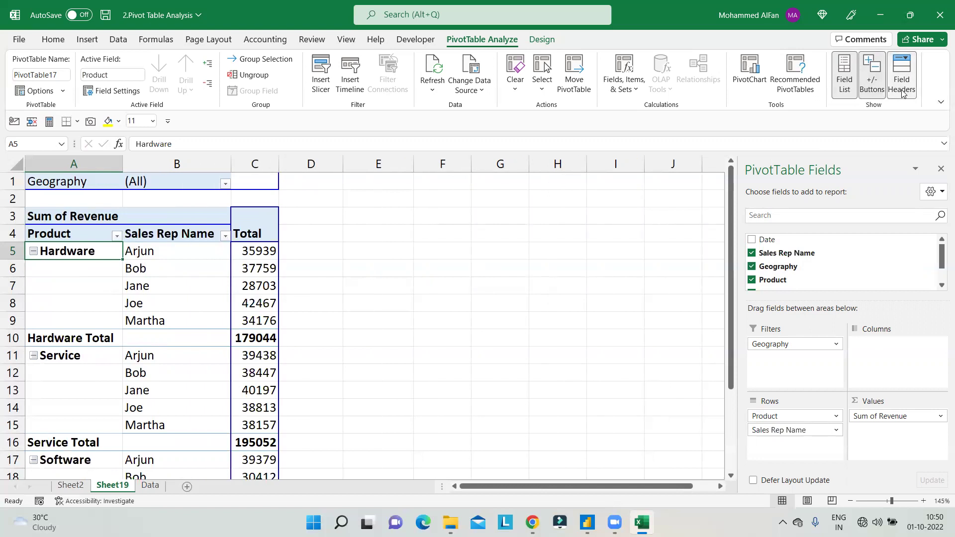
pyautogui.click(904, 94)
pyautogui.click(903, 93)
pyautogui.click(851, 92)
pyautogui.click(851, 92)
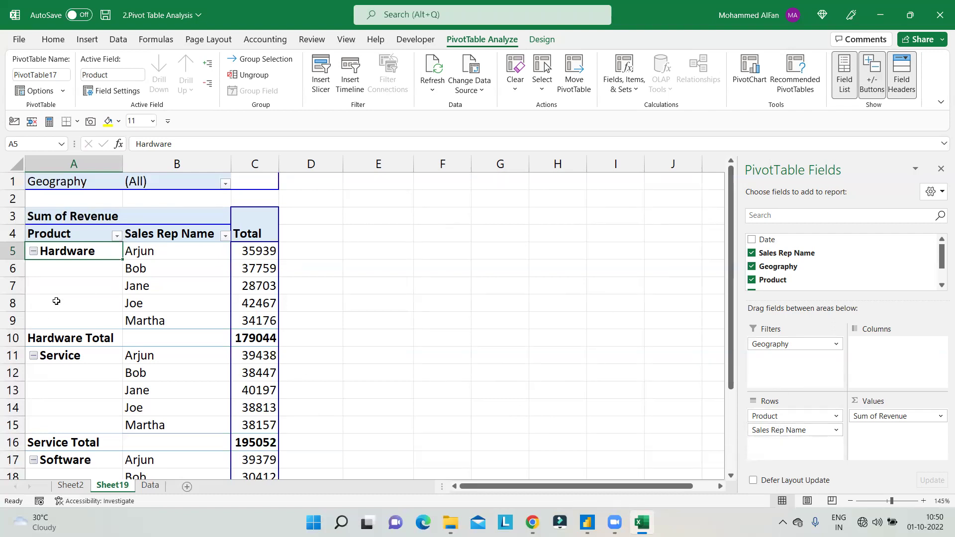
# - Collapse and re-expand the Hardware, Service and Software groups
pyautogui.click(34, 251)
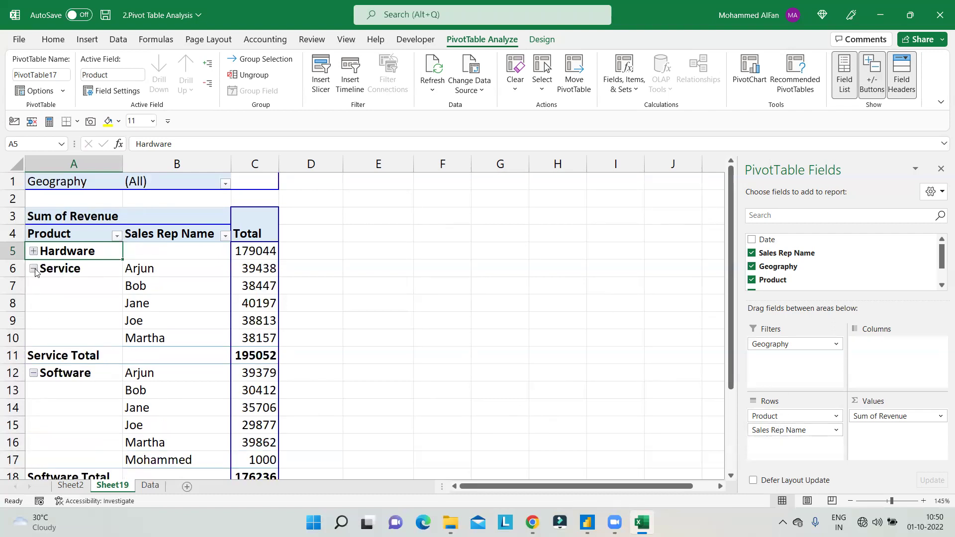
pyautogui.click(34, 269)
pyautogui.click(34, 286)
pyautogui.click(34, 286)
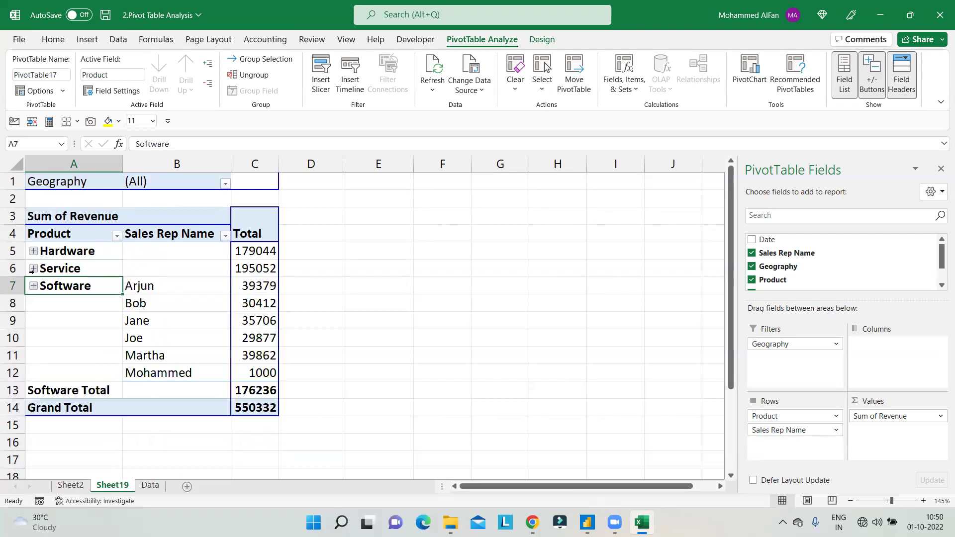
pyautogui.click(33, 269)
pyautogui.click(33, 251)
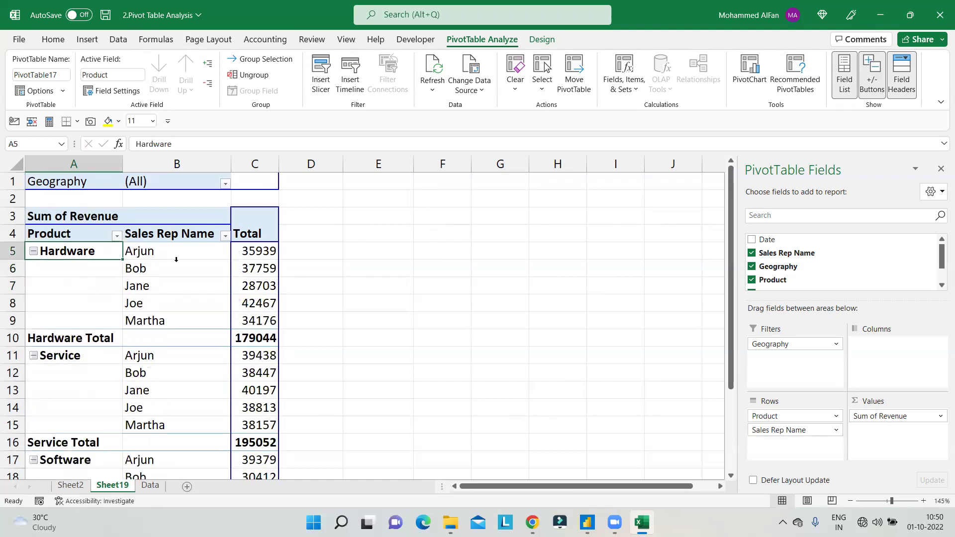
# - Turn off the pivot's +/- Buttons and select a rep's row in the Hardware group
pyautogui.click(874, 94)
pyautogui.click(874, 94)
pyautogui.click(874, 93)
pyautogui.click(874, 94)
pyautogui.click(874, 94)
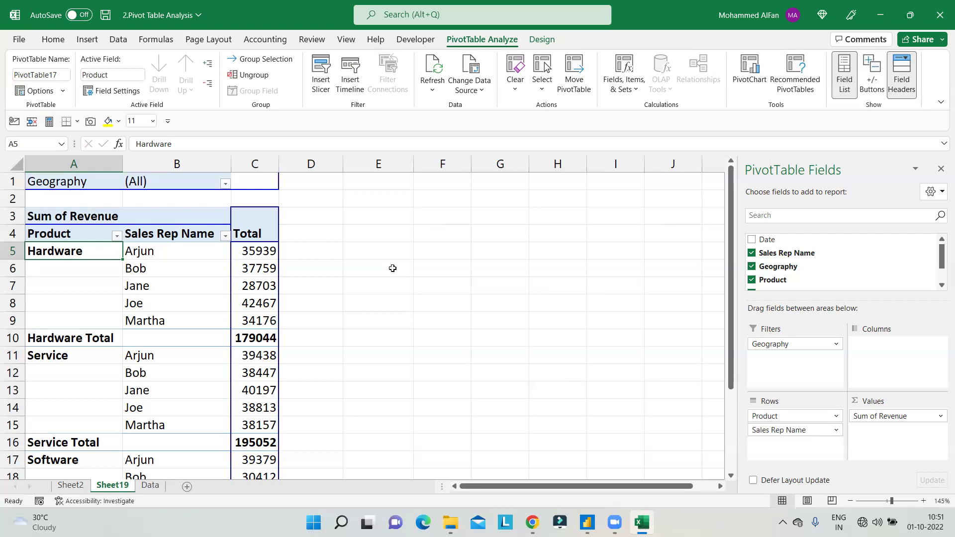
pyautogui.click(186, 288)
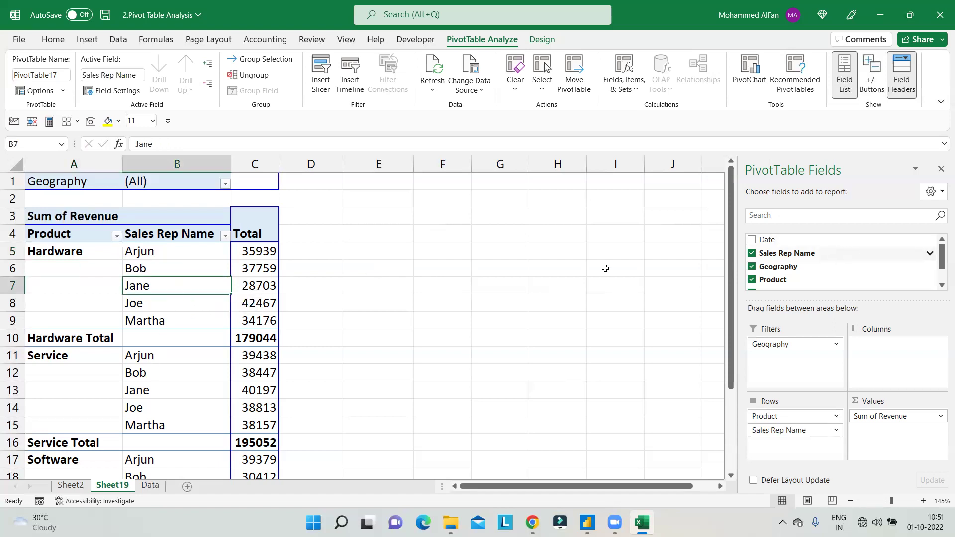
pyautogui.moveTo(239, 267)
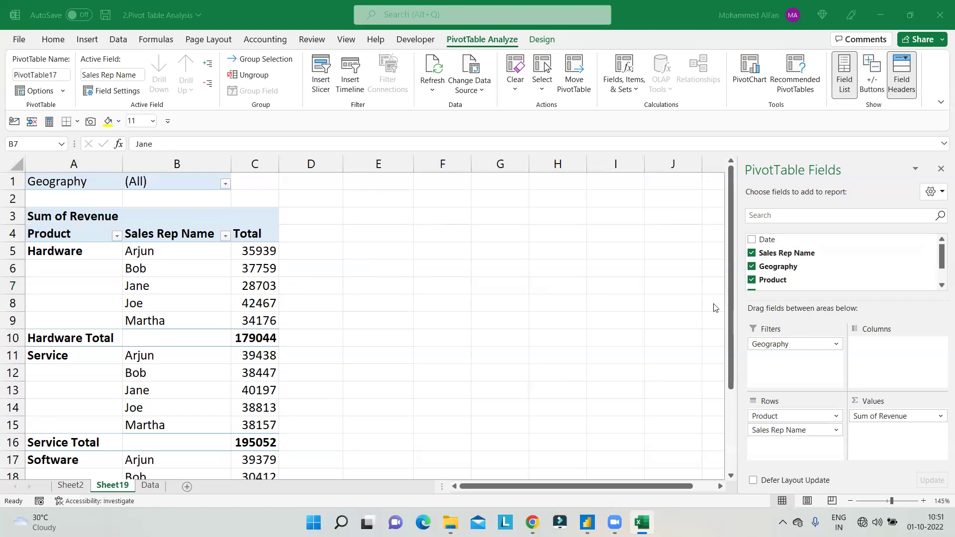
# - Move from Sheet2 to the Data sheet holding the Date, Sales Rep, Geography, Product, Revenue table
pyautogui.click(83, 486)
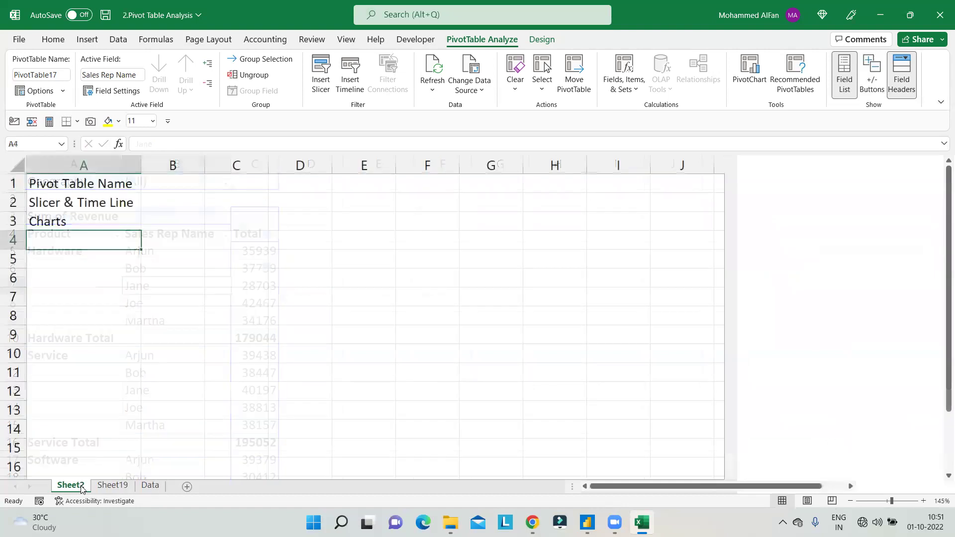
pyautogui.click(150, 485)
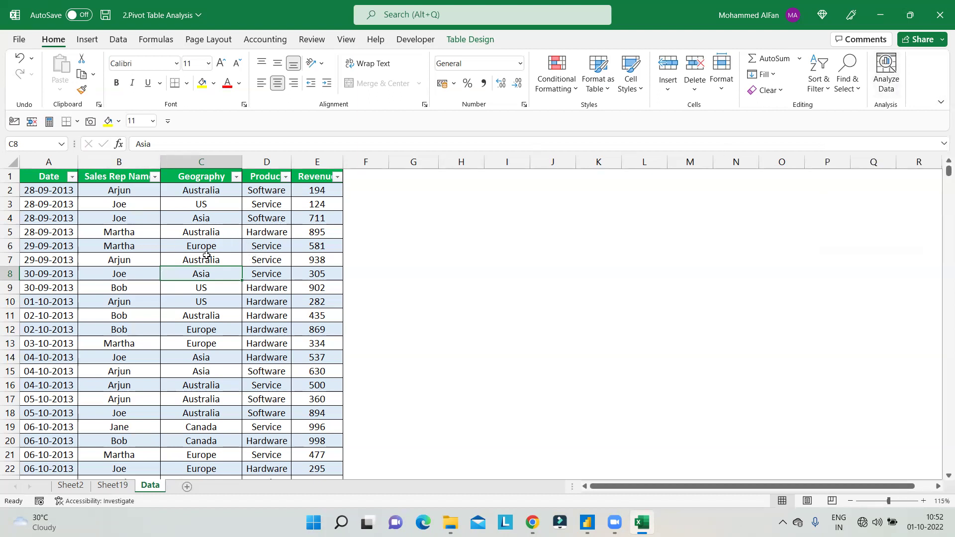
# - Run Analyze Data on the sales table and expand the pane to all 19 insight results
pyautogui.click(886, 75)
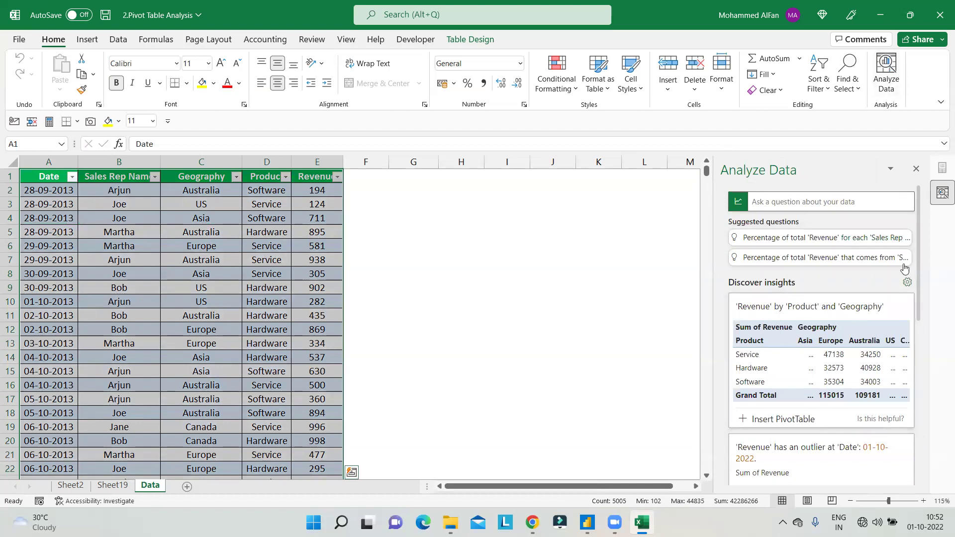
pyautogui.moveTo(918, 223); pyautogui.dragTo(922, 423)
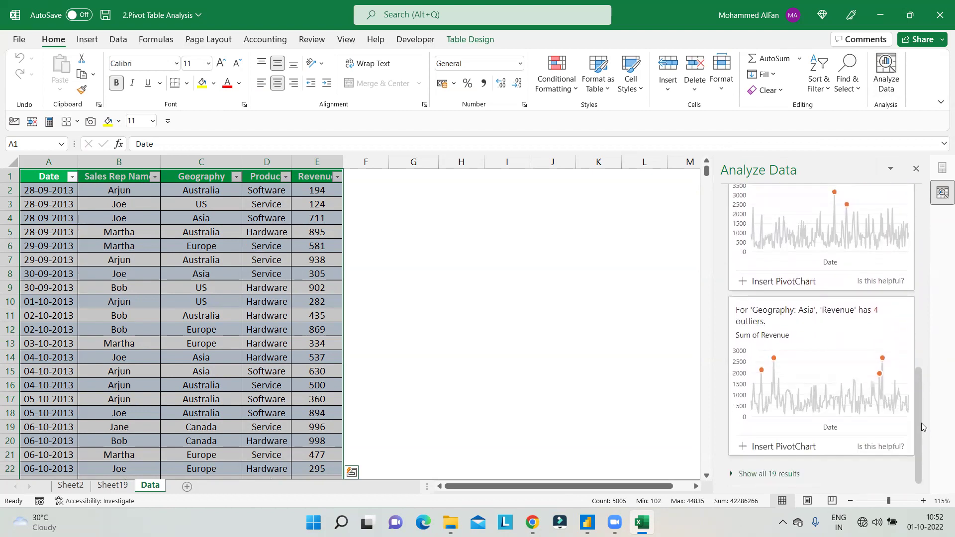
pyautogui.click(743, 476)
pyautogui.scroll(-10, 896, 332)
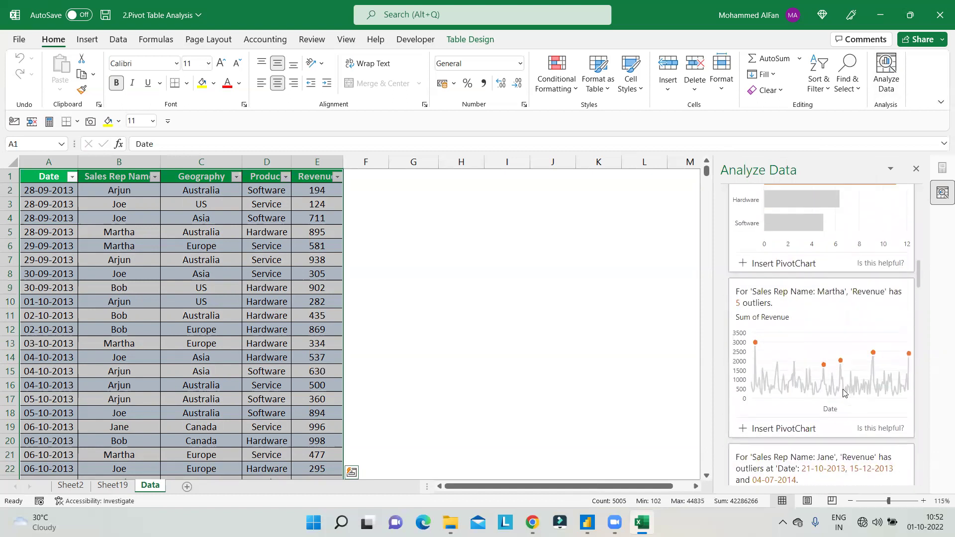
pyautogui.moveTo(919, 284); pyautogui.dragTo(913, 168)
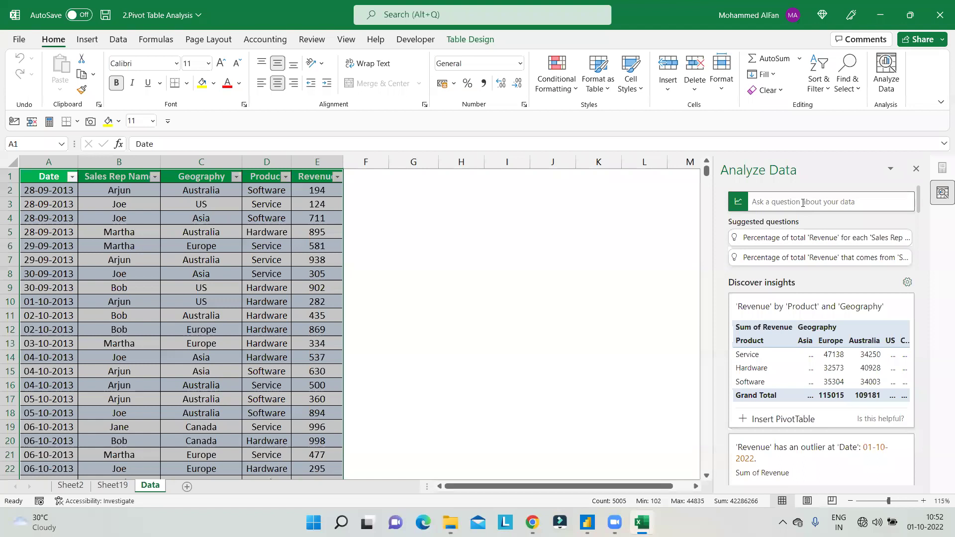
# - Ask Analyze Data 'Total revenue against product' to get a Revenue by Product bar chart
pyautogui.click(786, 201)
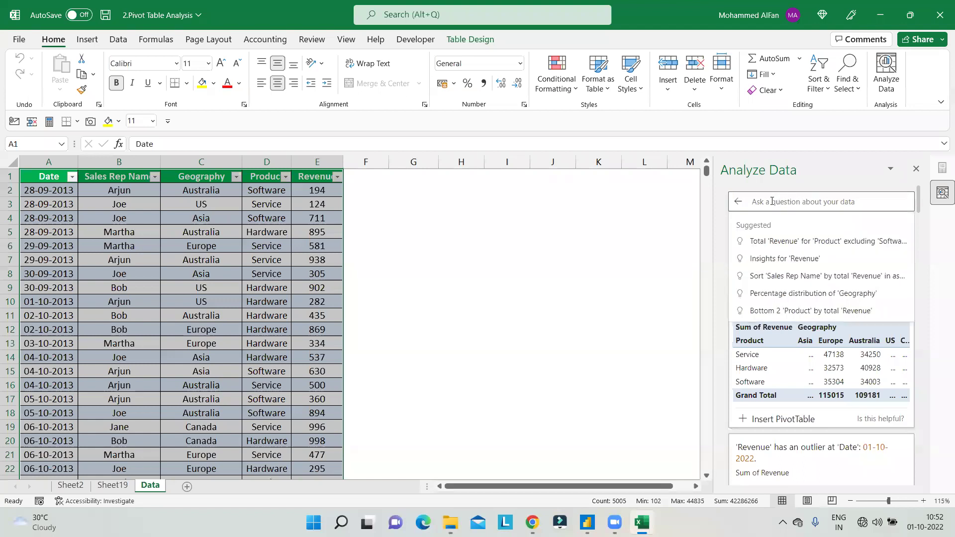
pyautogui.click(772, 201)
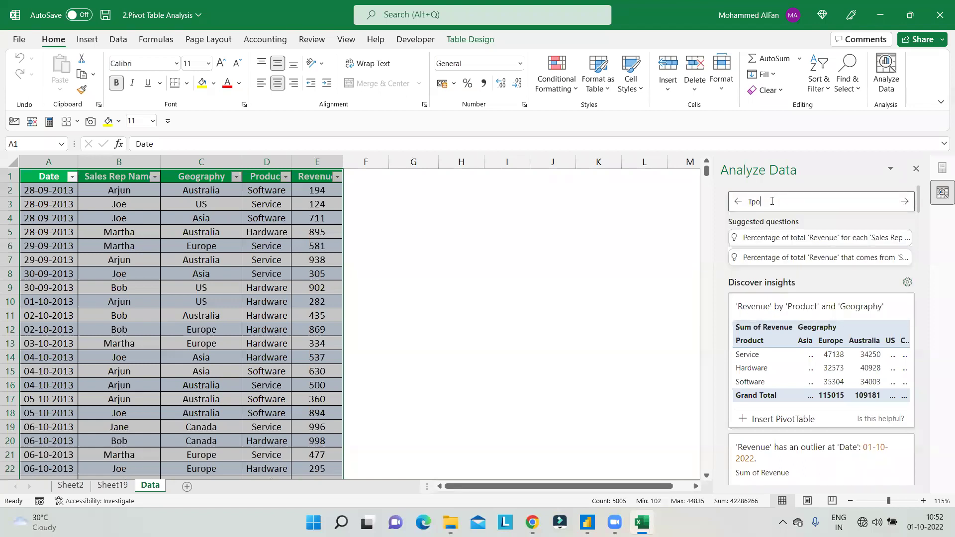
pyautogui.click(771, 201)
pyautogui.write('Total')
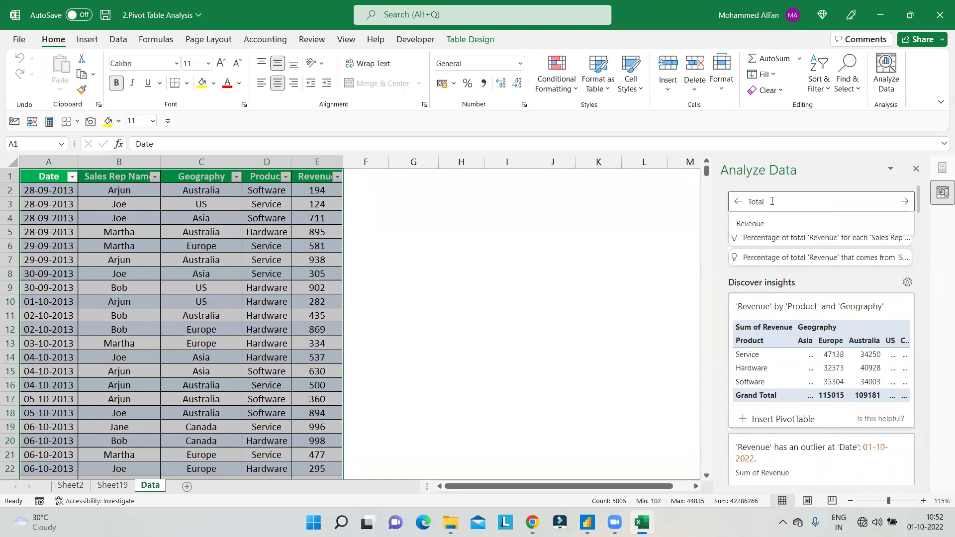
pyautogui.write(' revenue aga')
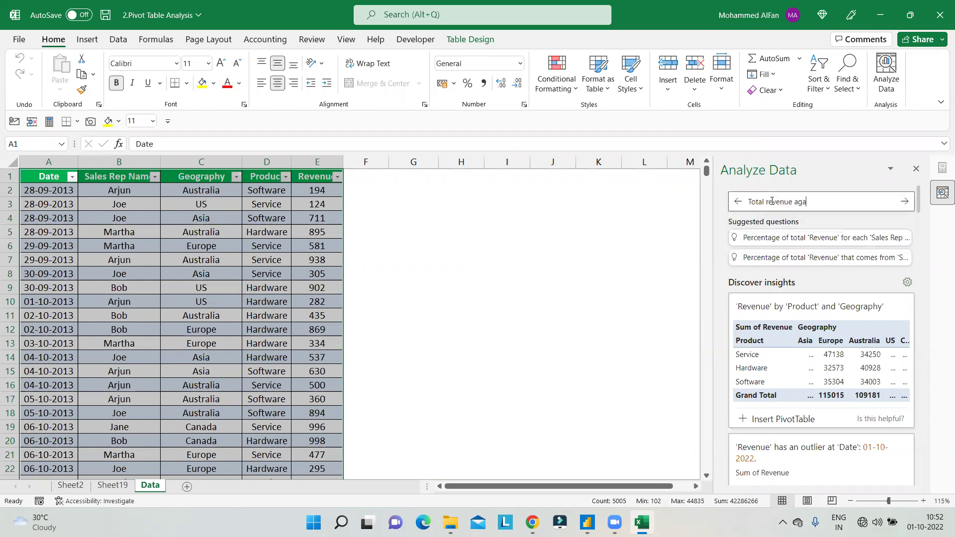
pyautogui.write('inst product')
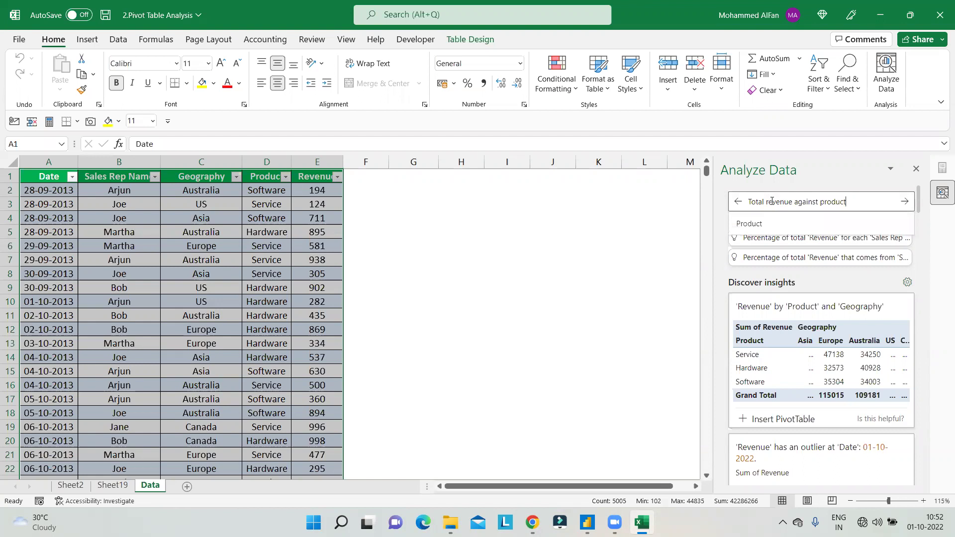
pyautogui.press('Return')
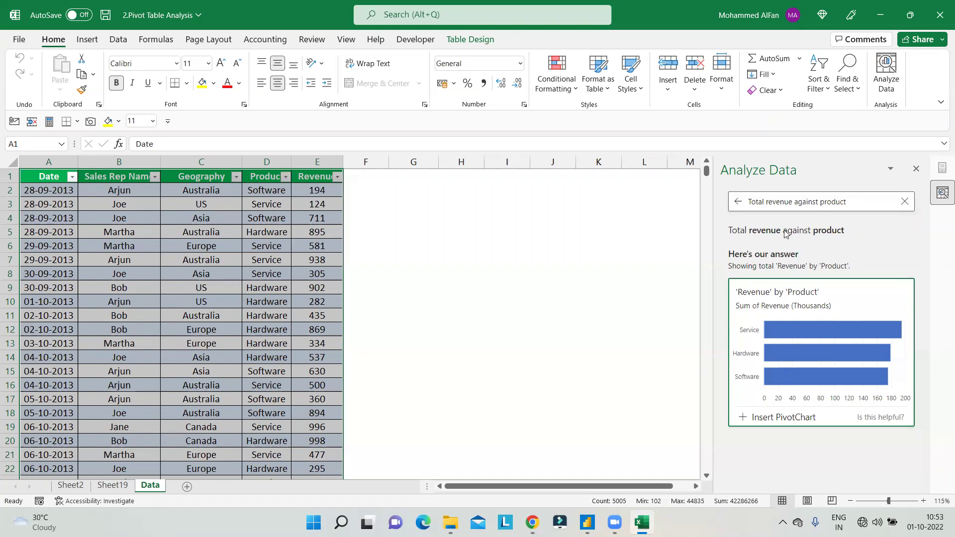
# - Return from the revenue answer to the general insights, review the outlier cards, and close the pane
pyautogui.click(738, 202)
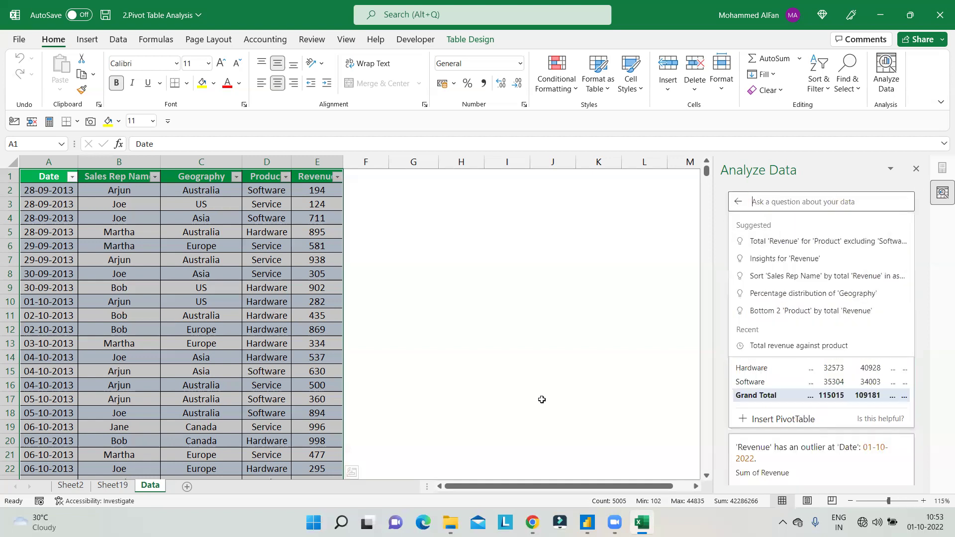
pyautogui.click(447, 231)
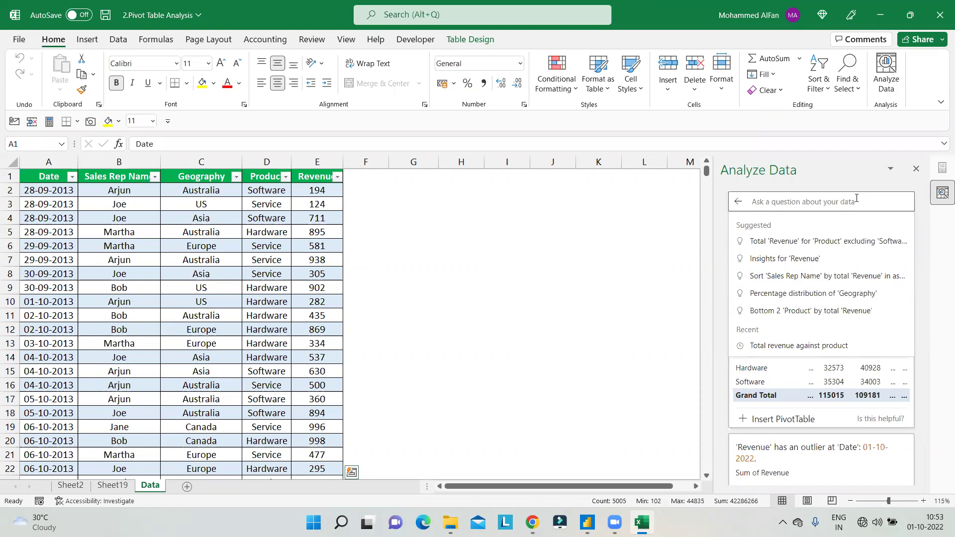
pyautogui.scroll(-10, 919, 201)
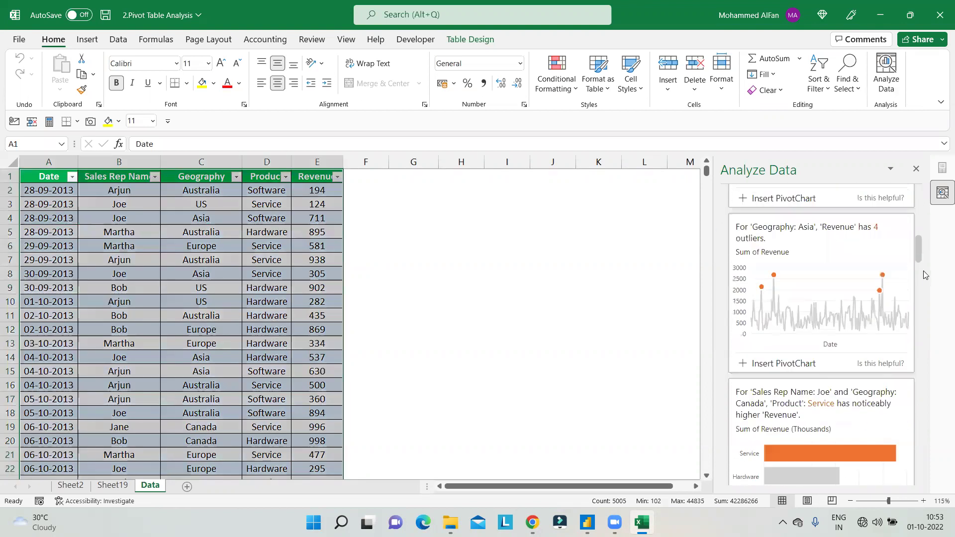
pyautogui.click(916, 169)
# - On Sheet19, select the Bob and Jane cells in the pivot and show the PivotTable Analyze commands
pyautogui.click(473, 271)
pyautogui.click(109, 271)
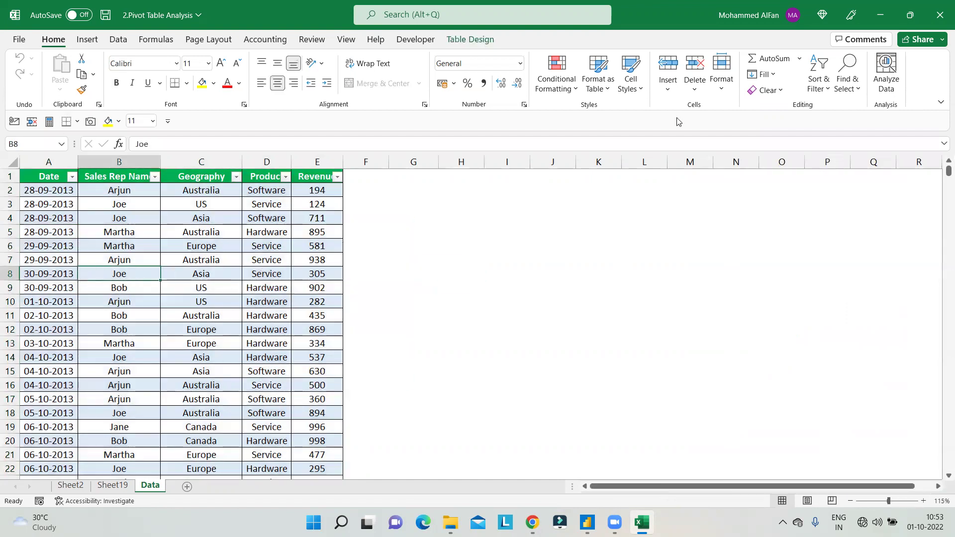
pyautogui.click(113, 485)
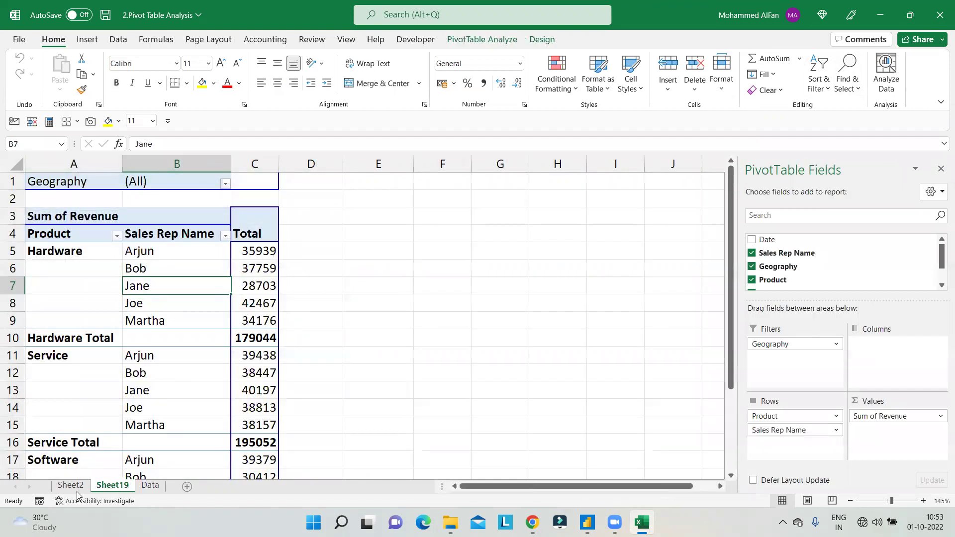
pyautogui.click(376, 282)
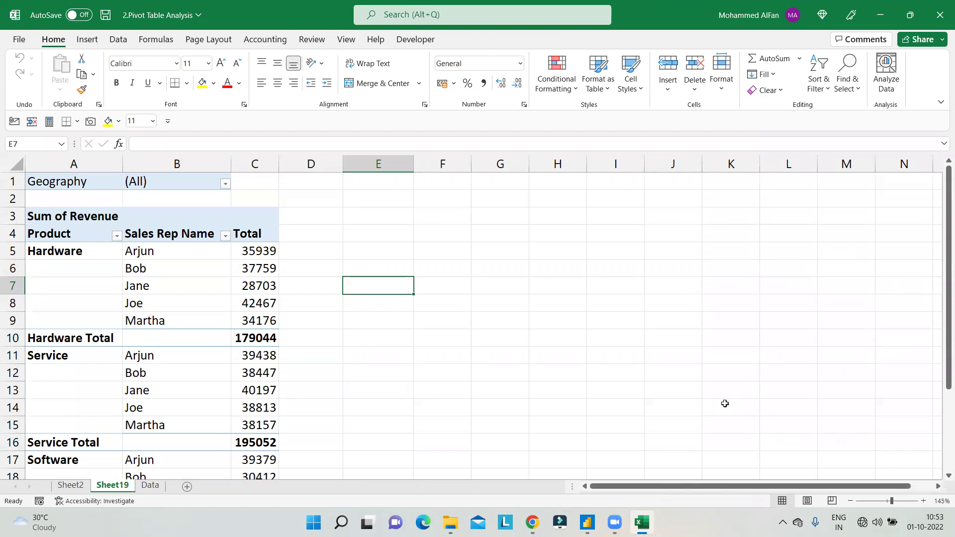
pyautogui.click(189, 267)
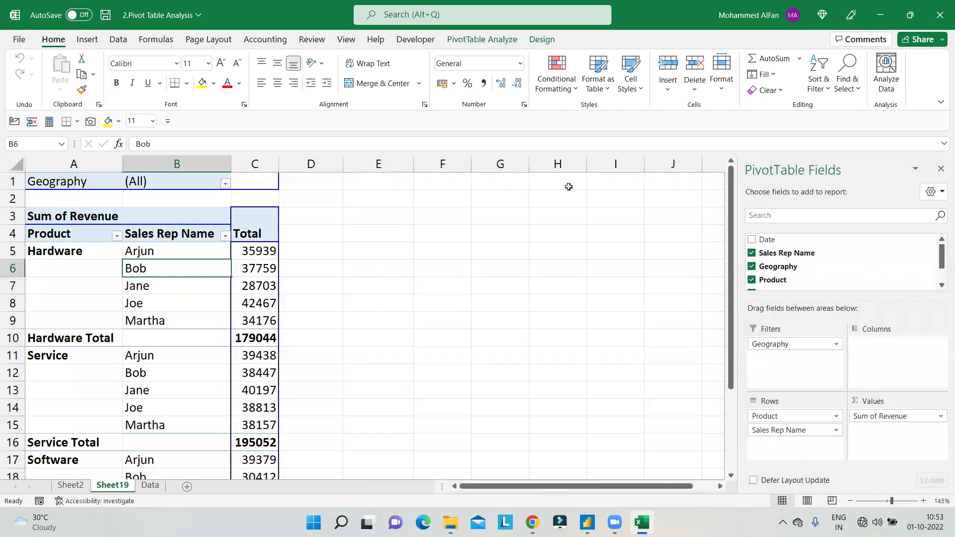
pyautogui.click(482, 40)
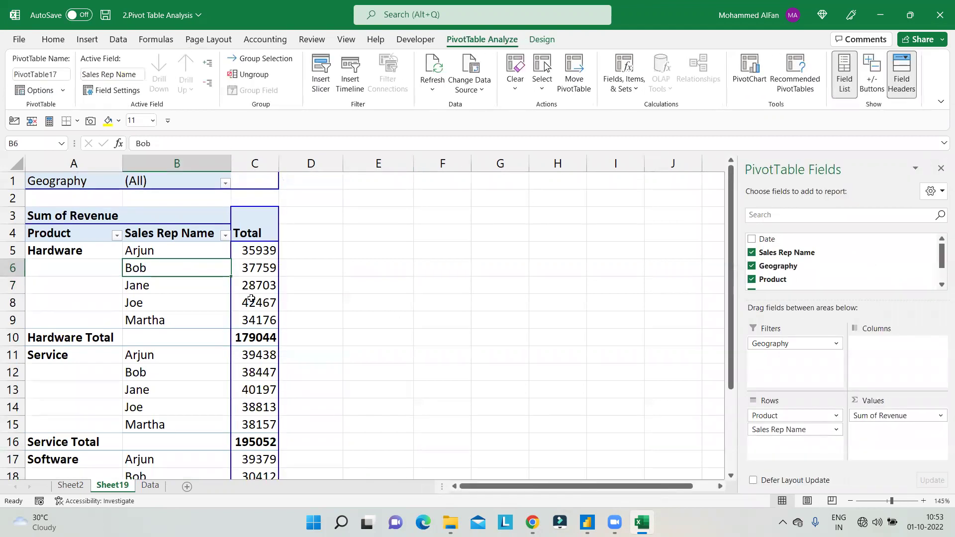
pyautogui.click(160, 285)
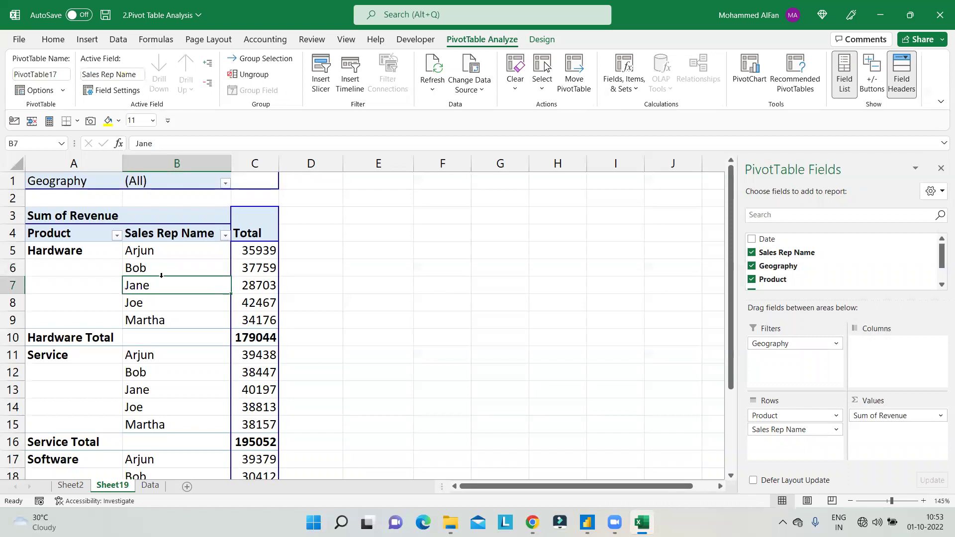
# - Check source cells C11 and D11 on the Data sheet, then return to the Sheet19 pivot
pyautogui.click(71, 485)
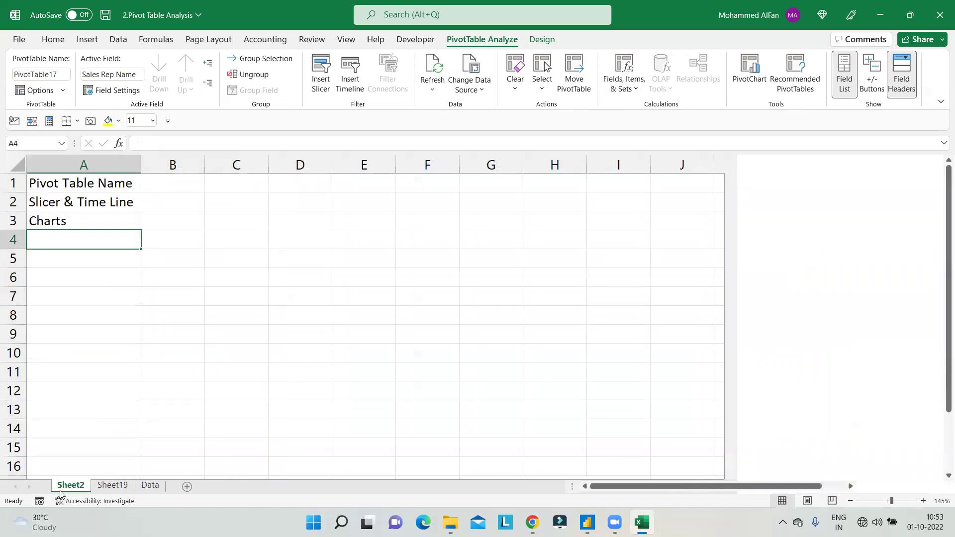
pyautogui.click(127, 489)
pyautogui.click(149, 486)
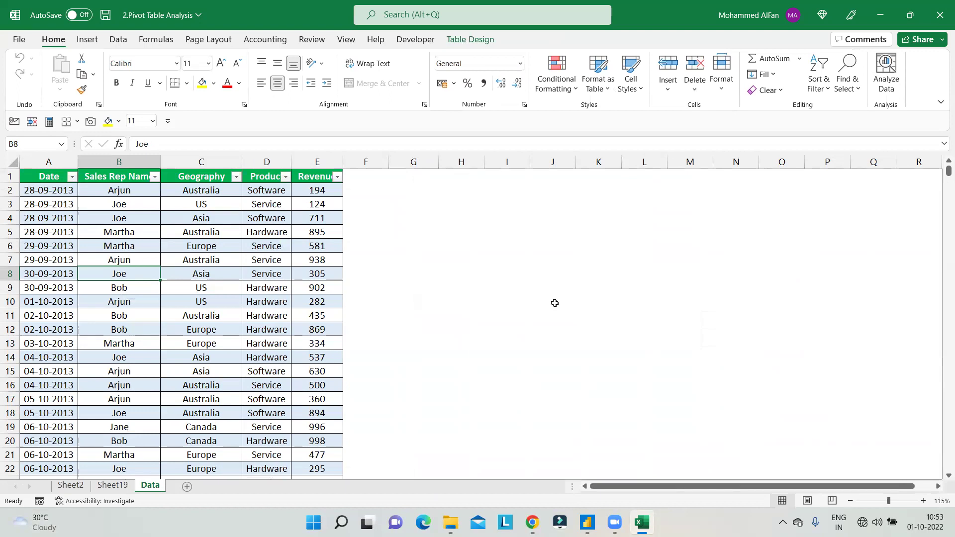
pyautogui.click(266, 313)
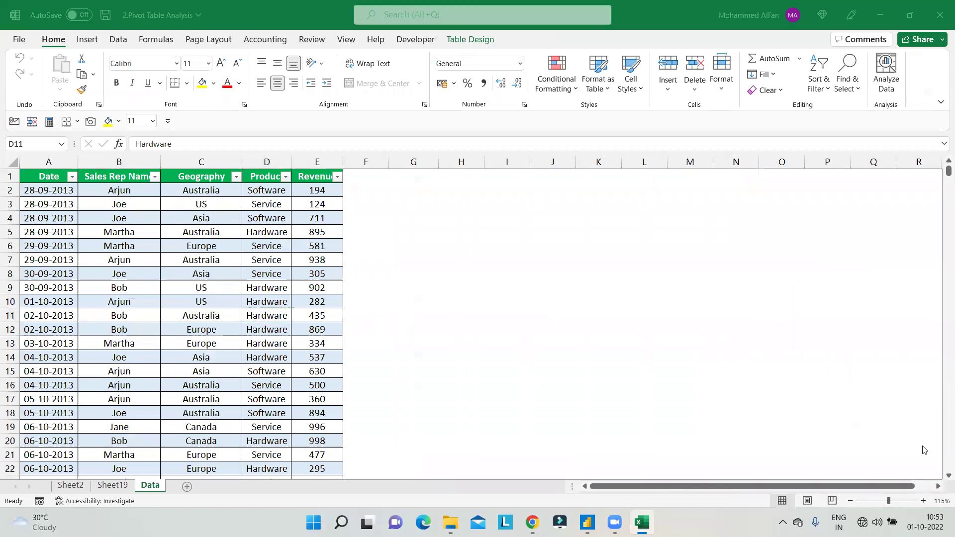
pyautogui.click(213, 314)
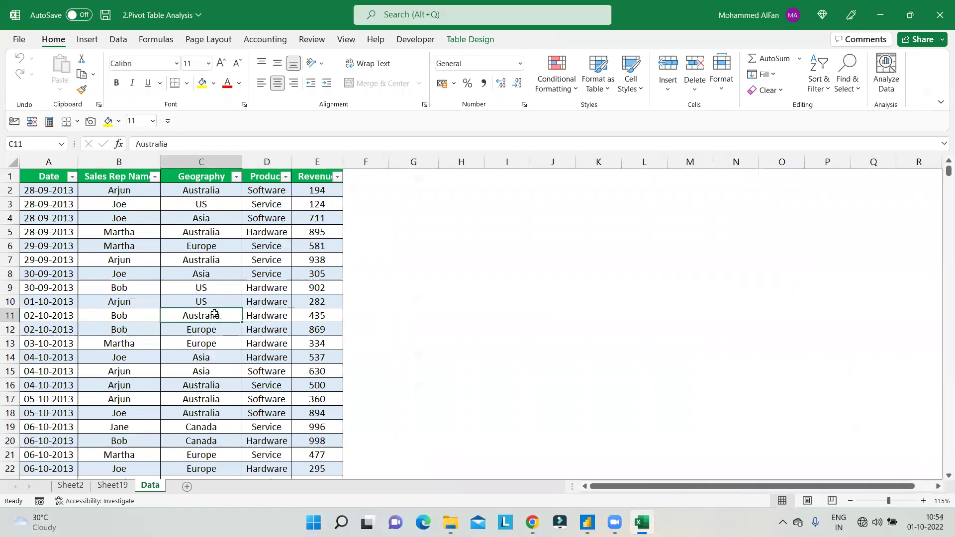
pyautogui.click(112, 488)
pyautogui.click(78, 488)
pyautogui.click(124, 488)
pyautogui.click(72, 487)
pyautogui.click(124, 488)
pyautogui.click(155, 253)
# - Uncheck Sales Rep Name, Geography, Product and Revenue to empty the Sheet19 pivot
pyautogui.click(753, 252)
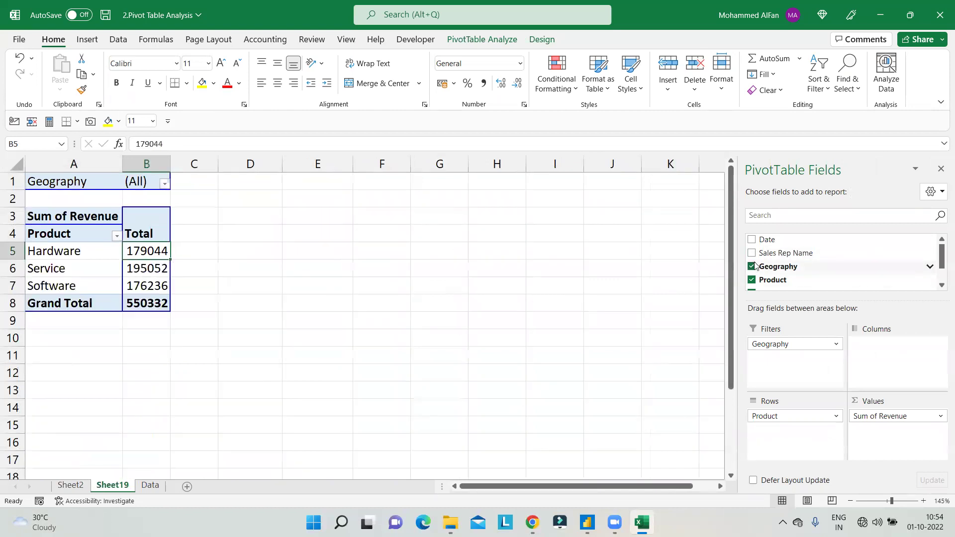
pyautogui.click(757, 266)
pyautogui.click(763, 280)
pyautogui.scroll(-1, 763, 278)
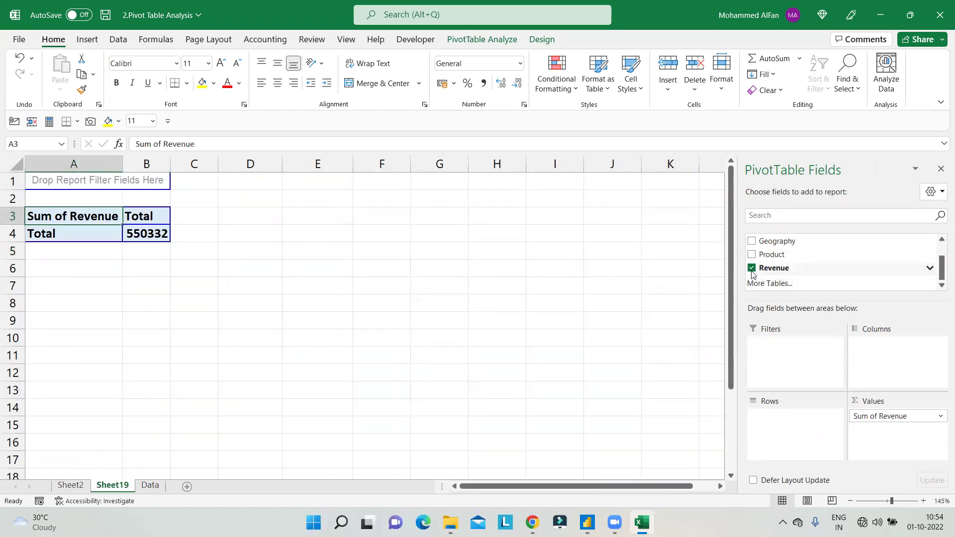
pyautogui.click(752, 267)
# - On Sheet2, select the three topic entries A1:A3, then go to the Data sheet
pyautogui.click(70, 485)
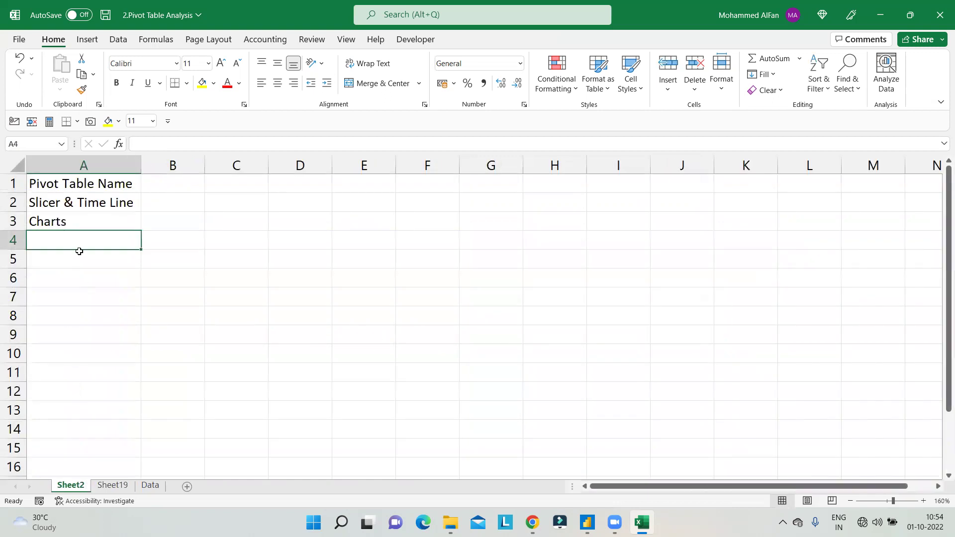
pyautogui.click(83, 205)
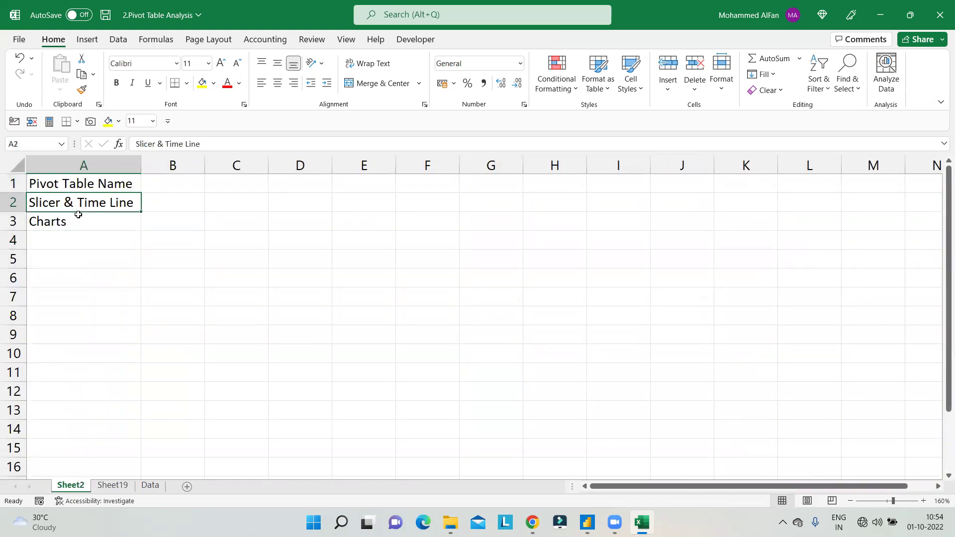
pyautogui.click(75, 219)
pyautogui.moveTo(83, 180); pyautogui.dragTo(83, 219)
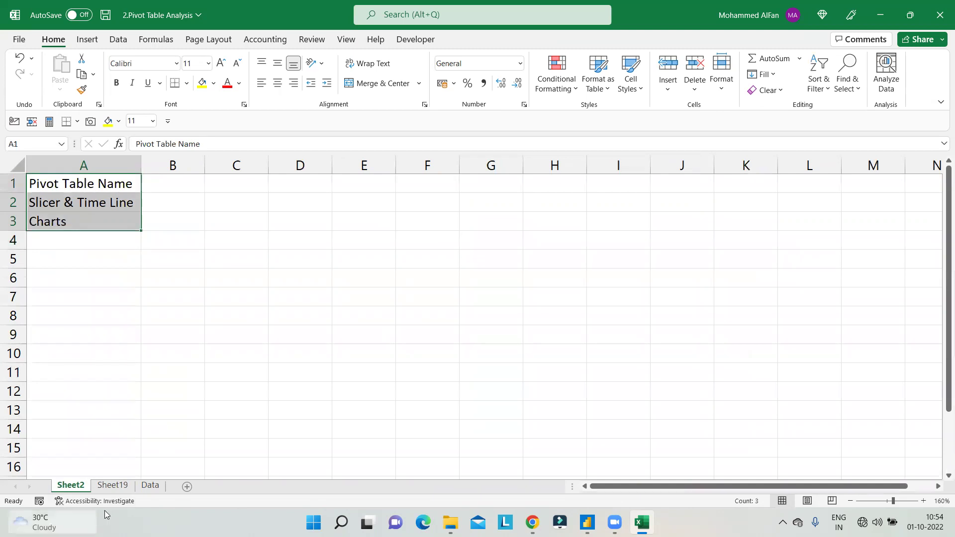
pyautogui.click(148, 486)
# - Rebuild the Sheet19 pivot with Sales Rep Name rows, Sum of Revenue values and a Geography filter
pyautogui.click(128, 486)
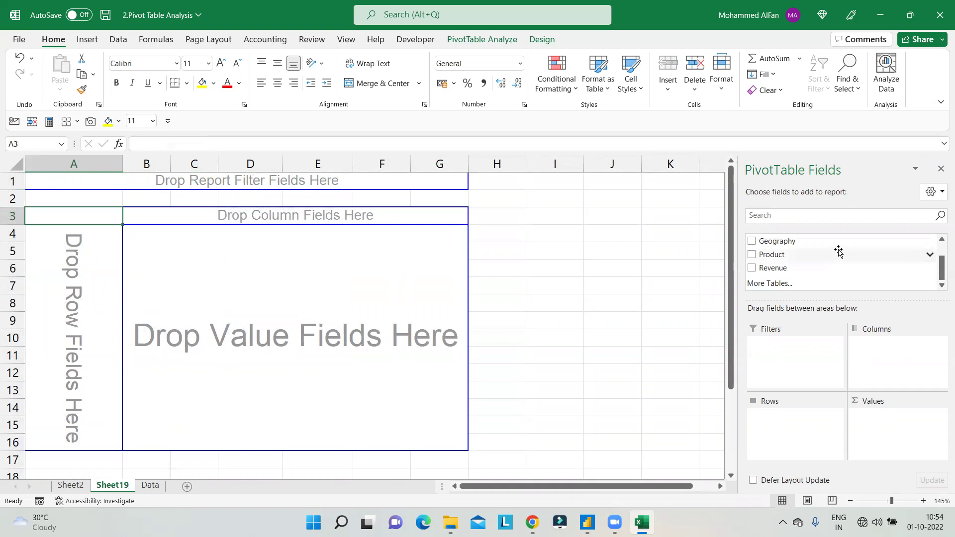
pyautogui.scroll(2, 838, 251)
pyautogui.moveTo(814, 254); pyautogui.dragTo(816, 435)
pyautogui.moveTo(775, 283); pyautogui.dragTo(888, 437)
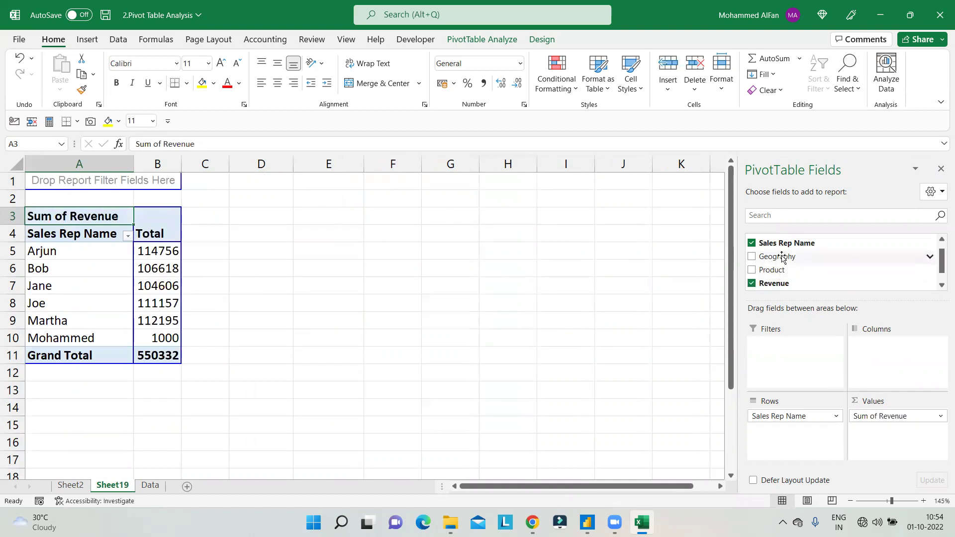
pyautogui.moveTo(797, 256); pyautogui.dragTo(784, 346)
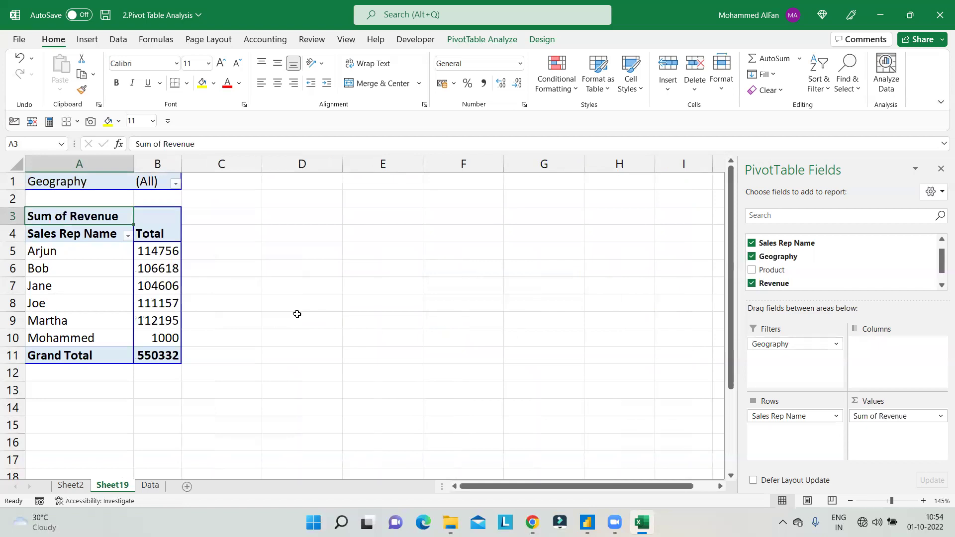
# - Check the per-rep revenue totals B5:B10, the 550332 grand total and the Geography filter
pyautogui.click(231, 266)
pyautogui.click(123, 274)
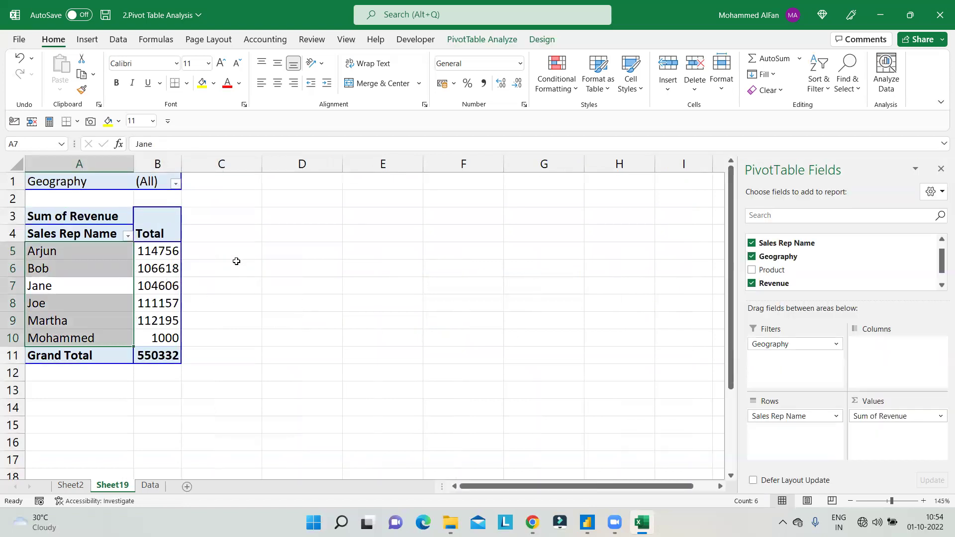
pyautogui.click(168, 279)
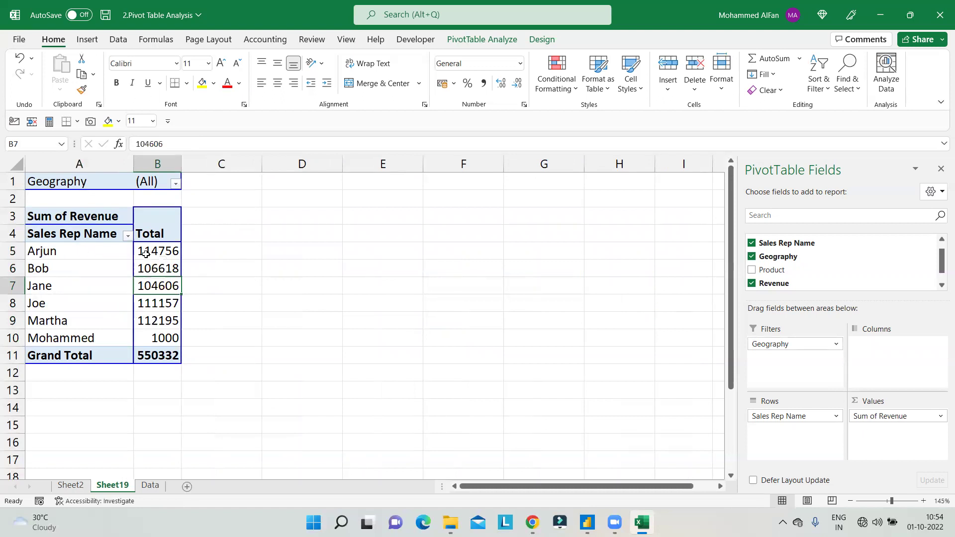
pyautogui.moveTo(145, 254); pyautogui.dragTo(159, 351)
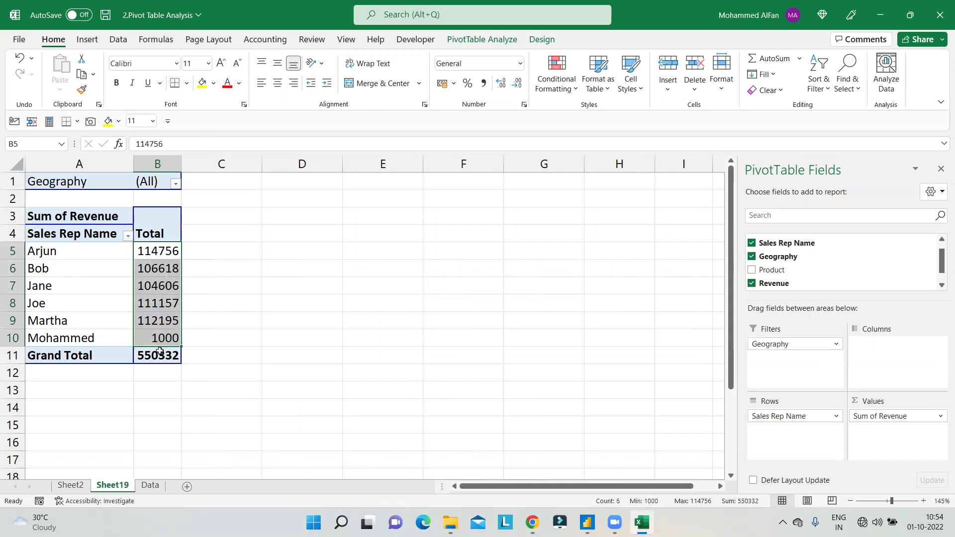
pyautogui.click(159, 351)
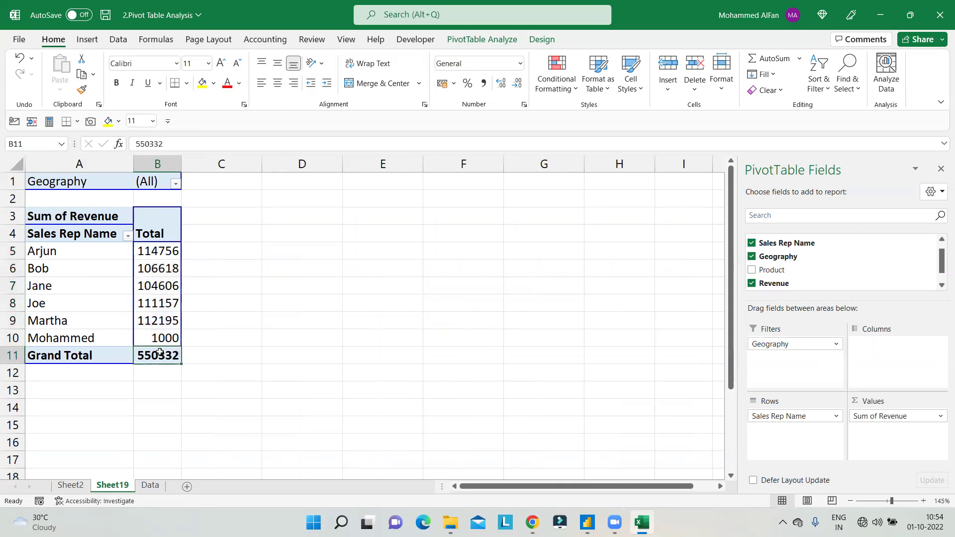
pyautogui.click(176, 183)
pyautogui.click(176, 183)
pyautogui.click(335, 318)
pyautogui.click(156, 290)
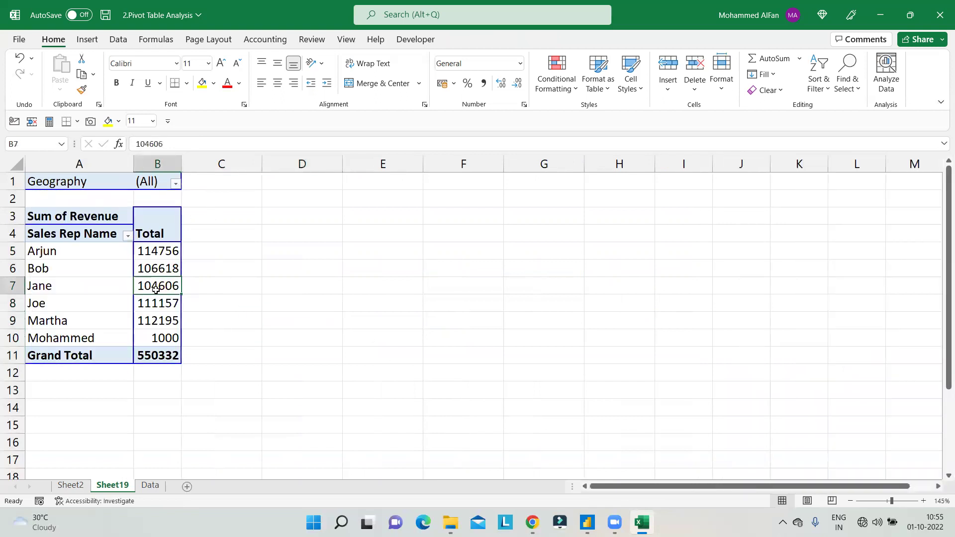
# - Select a cell inside the Sales Rep revenue pivot and bring up its PivotTable Analyze commands
pyautogui.moveTo(317, 180); pyautogui.dragTo(501, 331)
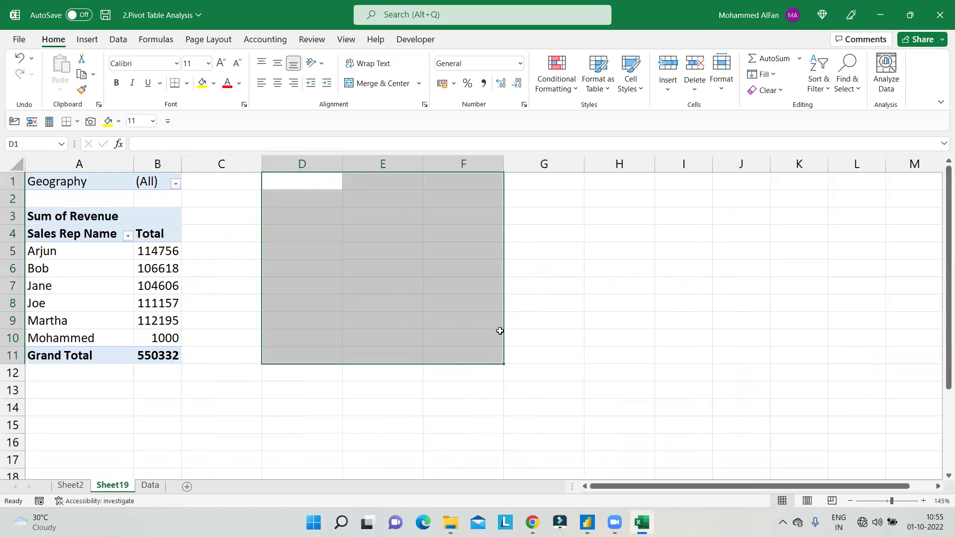
pyautogui.click(535, 325)
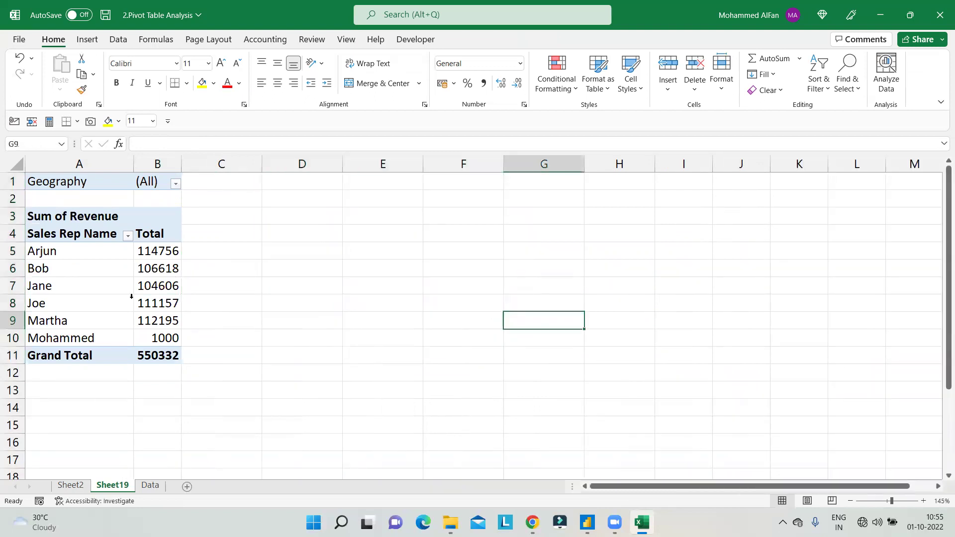
pyautogui.click(169, 290)
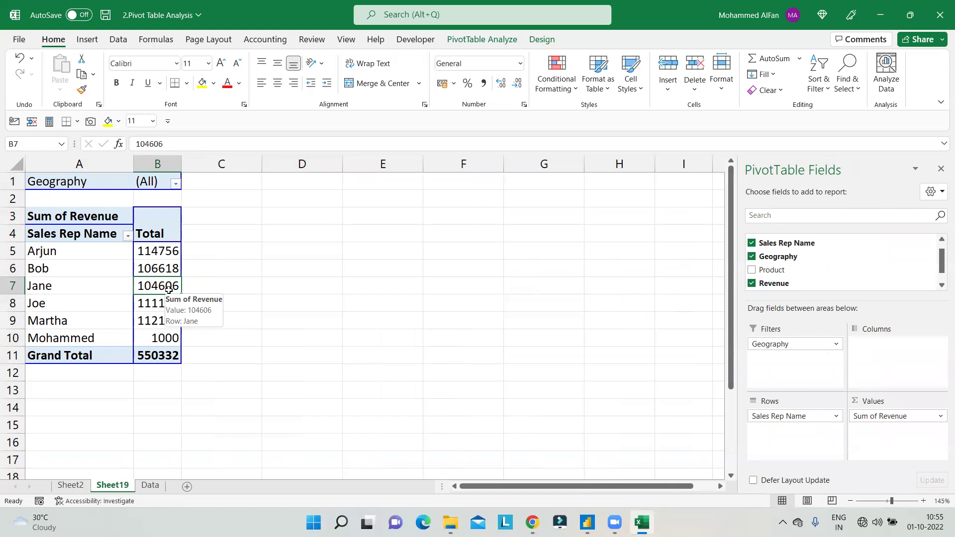
pyautogui.click(483, 40)
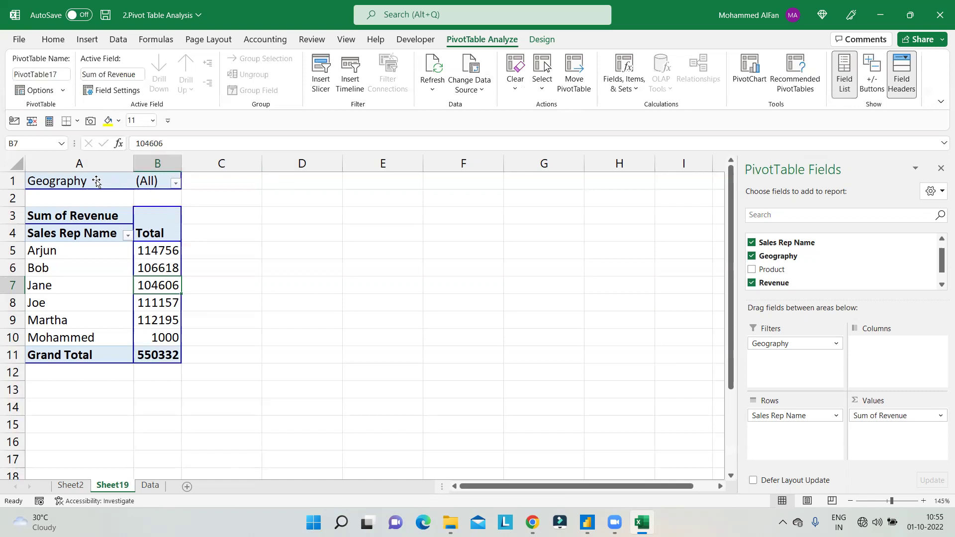
pyautogui.click(380, 303)
pyautogui.moveTo(292, 231); pyautogui.dragTo(419, 367)
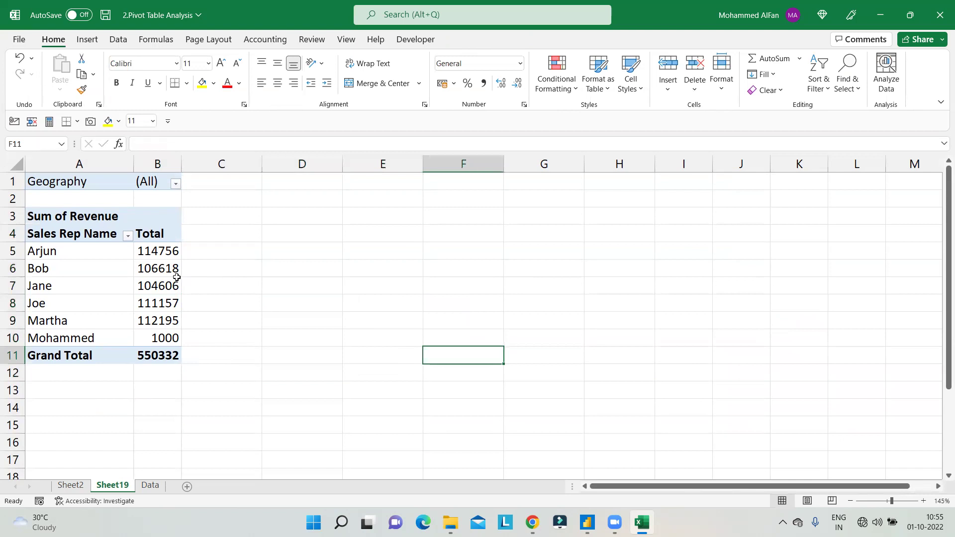
pyautogui.click(178, 283)
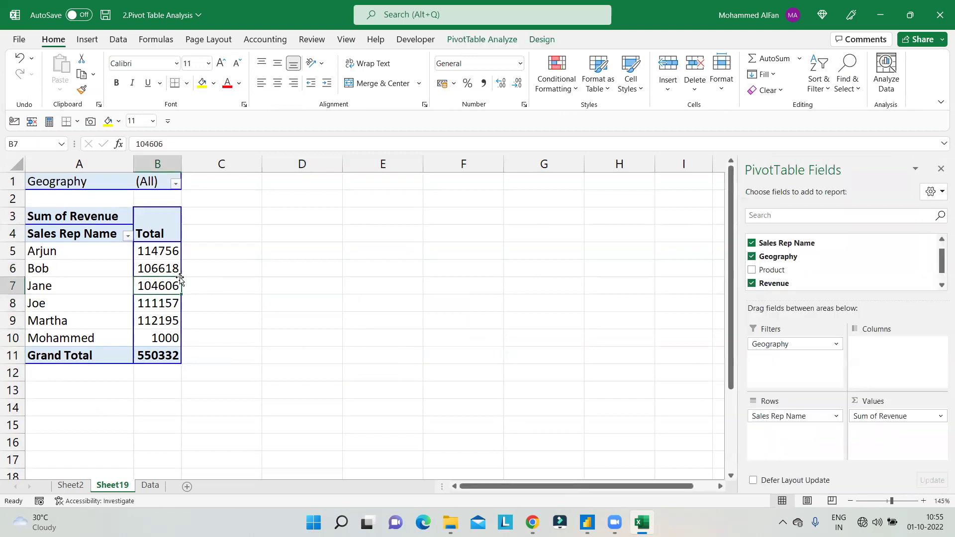
pyautogui.click(492, 41)
# - Select the entire pivot table, copy it and paste it starting at D1
pyautogui.click(543, 89)
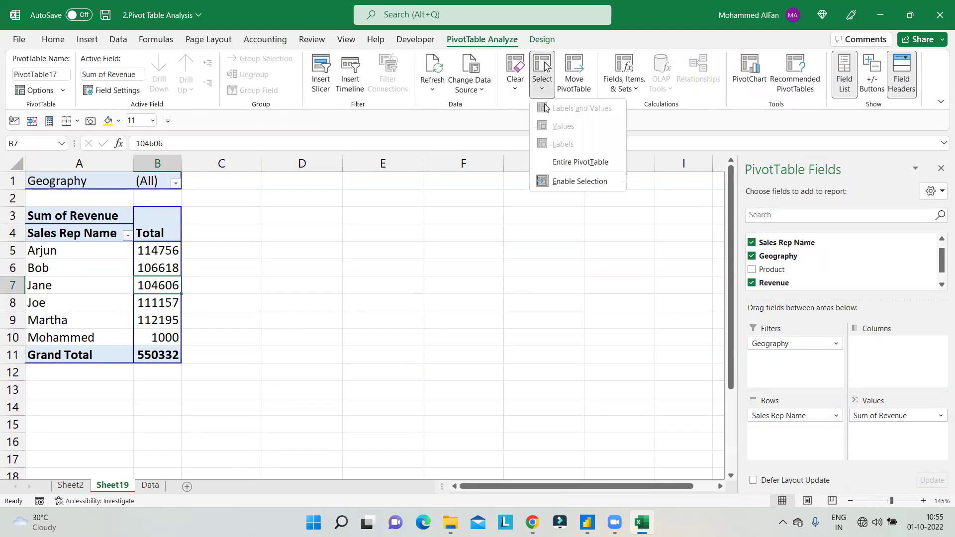
pyautogui.click(567, 158)
pyautogui.hotkey('ctrl', 'c')
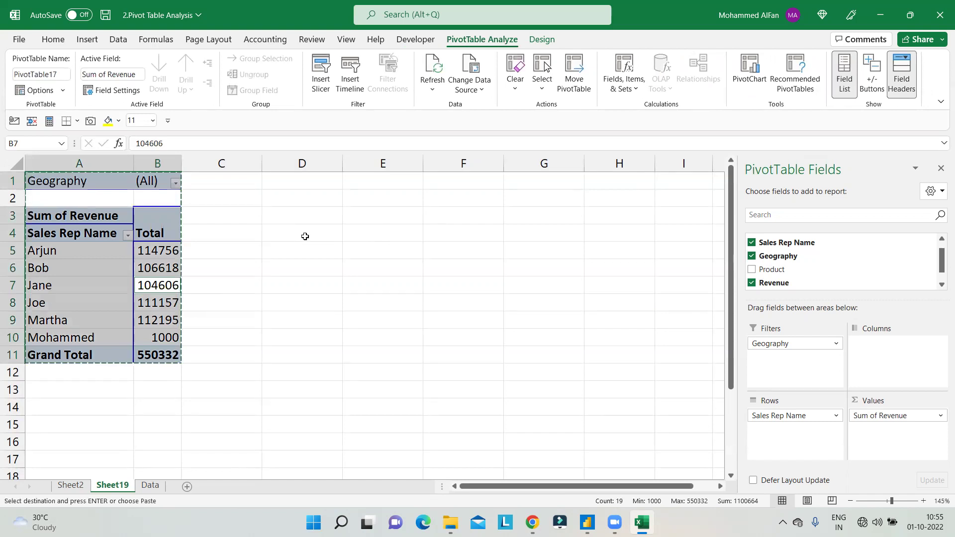
pyautogui.click(331, 184)
pyautogui.hotkey('ctrl', 'v')
pyautogui.press('Escape')
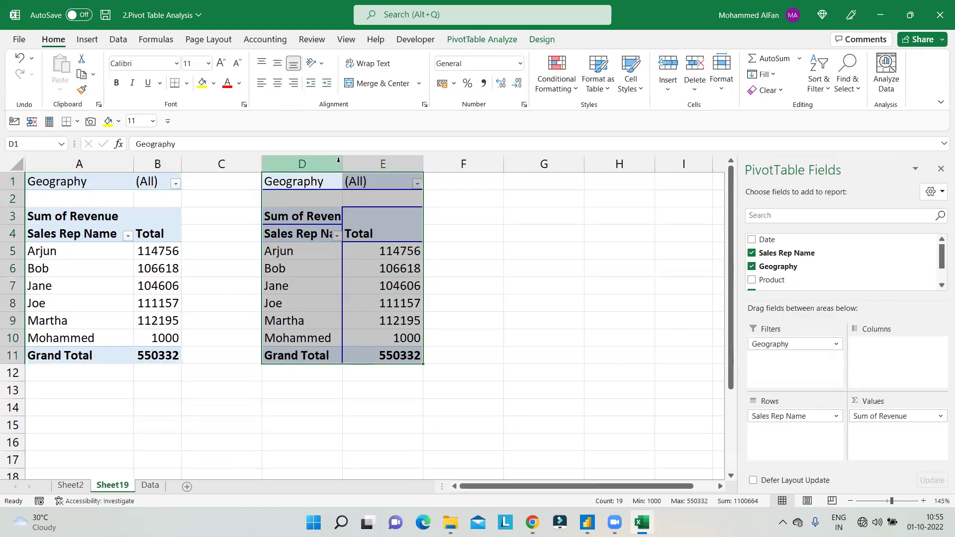
# - Autofit columns D and E, then remove Geography and Sales Rep Name from the copied pivot
pyautogui.doubleClick(343, 164)
pyautogui.moveTo(453, 160); pyautogui.dragTo(453, 159)
pyautogui.click(490, 252)
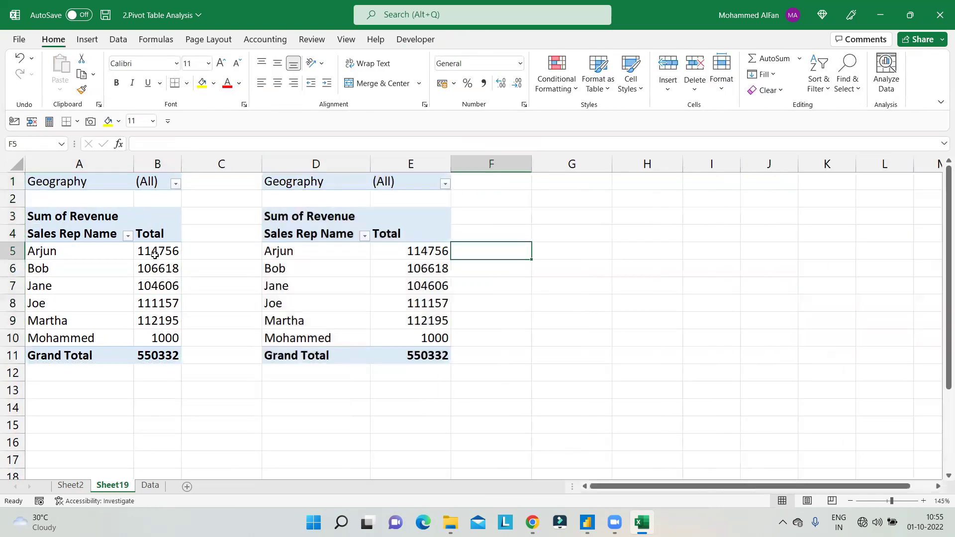
pyautogui.click(147, 267)
pyautogui.click(323, 270)
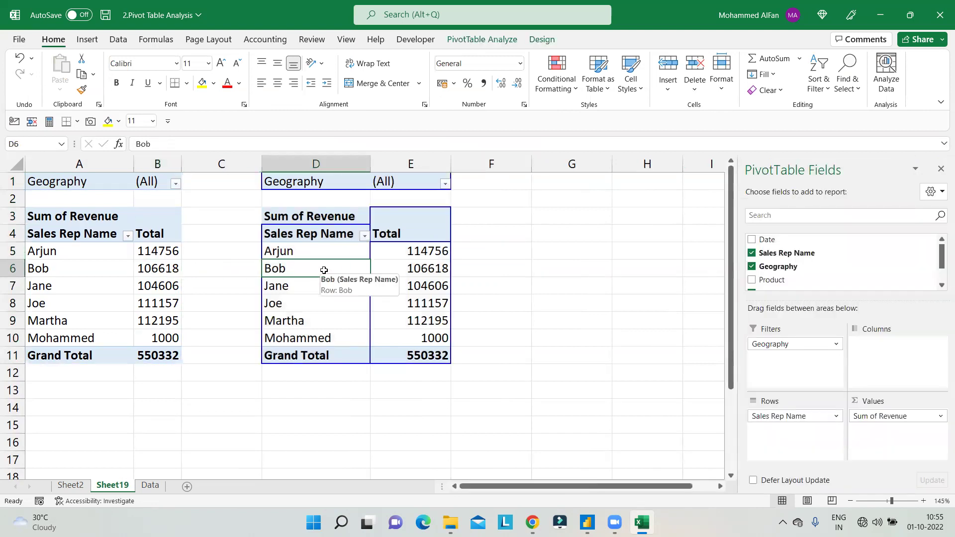
pyautogui.click(751, 266)
pyautogui.click(751, 253)
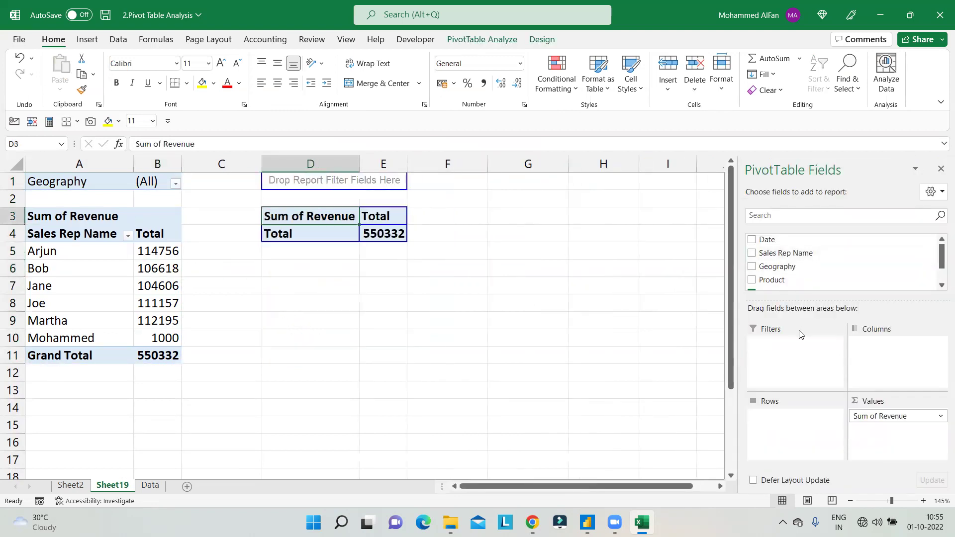
pyautogui.scroll(-1, 756, 269)
# - Rebuild the copy as Sum of Revenue by Product with a Geography filter: Hardware 179044, Service 195052, Software 176236
pyautogui.click(751, 268)
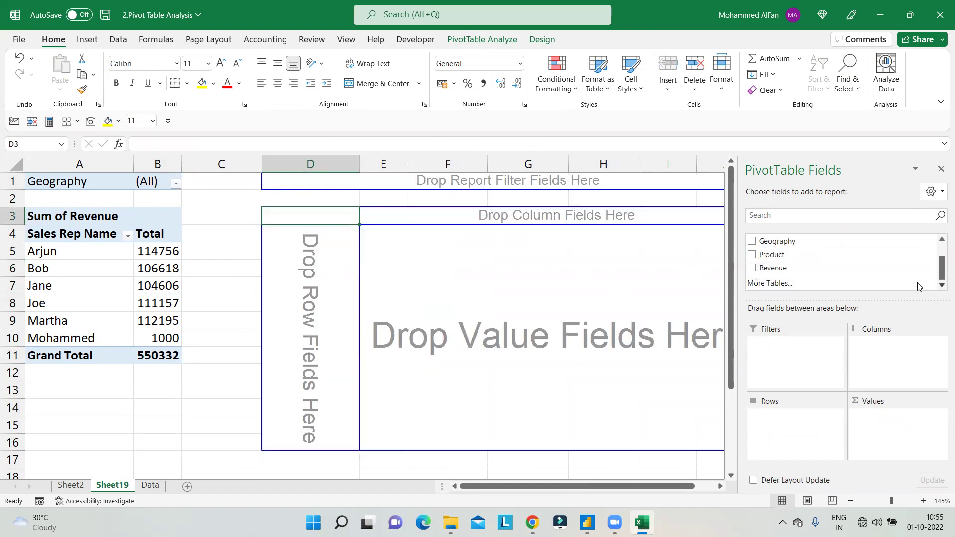
pyautogui.moveTo(819, 255); pyautogui.dragTo(796, 423)
pyautogui.moveTo(782, 267); pyautogui.dragTo(894, 423)
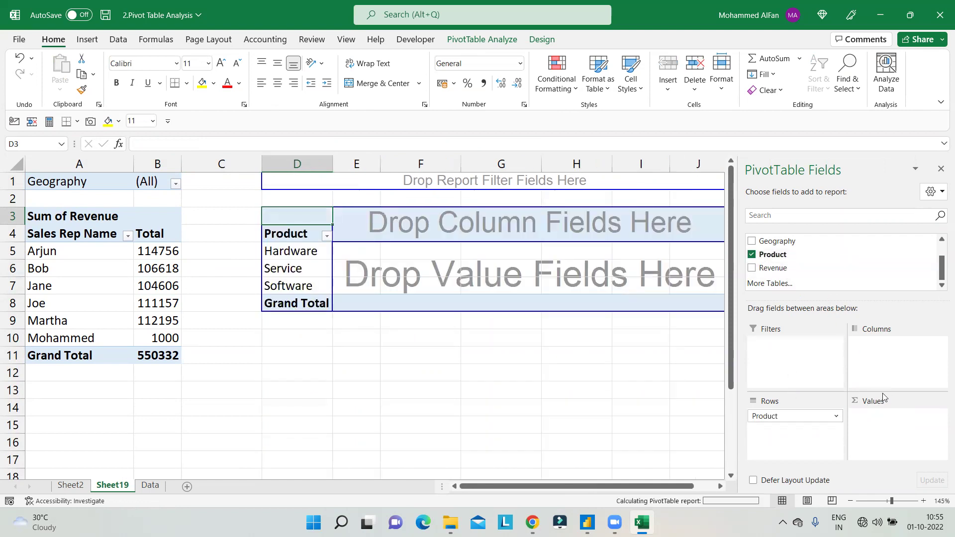
pyautogui.moveTo(806, 241); pyautogui.dragTo(823, 390)
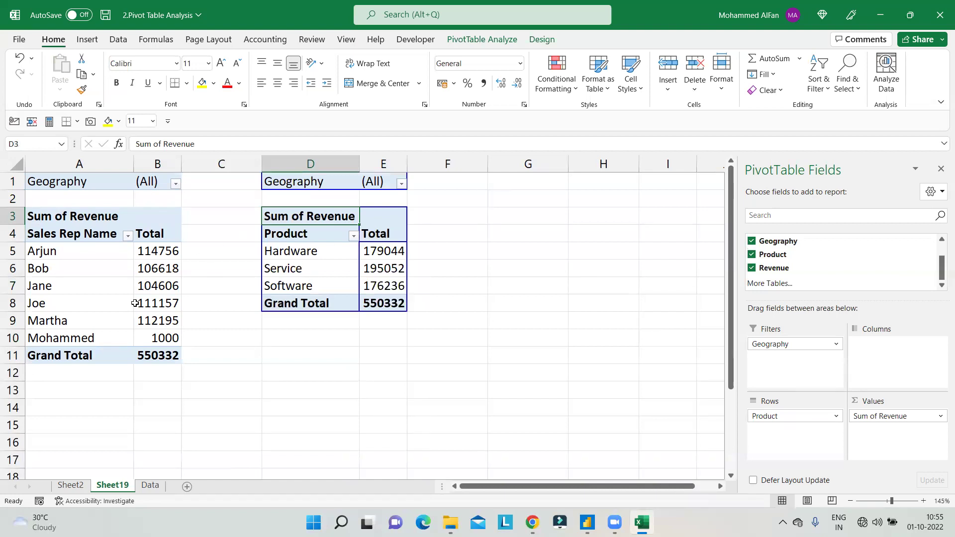
pyautogui.moveTo(132, 305)
pyautogui.click(482, 39)
pyautogui.click(545, 96)
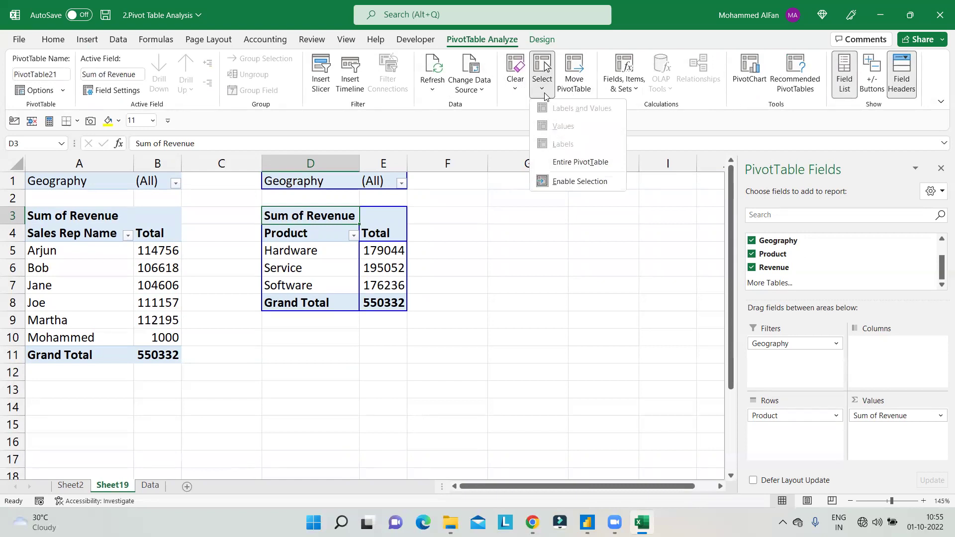
pyautogui.click(496, 303)
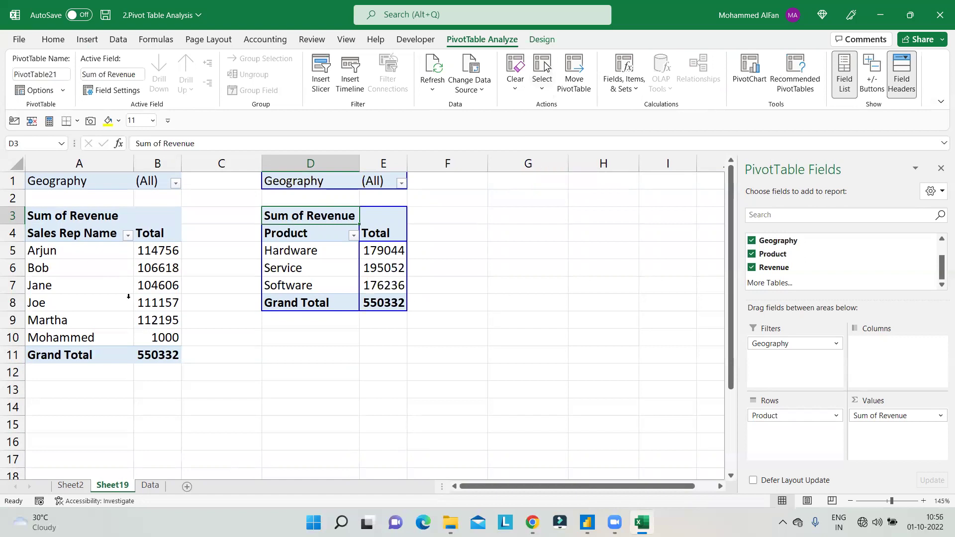
pyautogui.click(122, 286)
pyautogui.hotkey('ctrl', 'a')
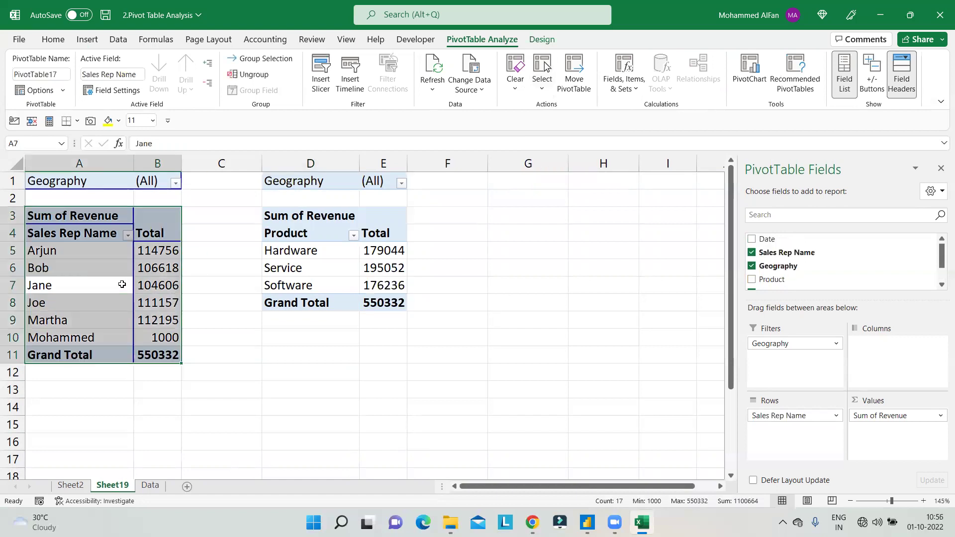
pyautogui.click(303, 338)
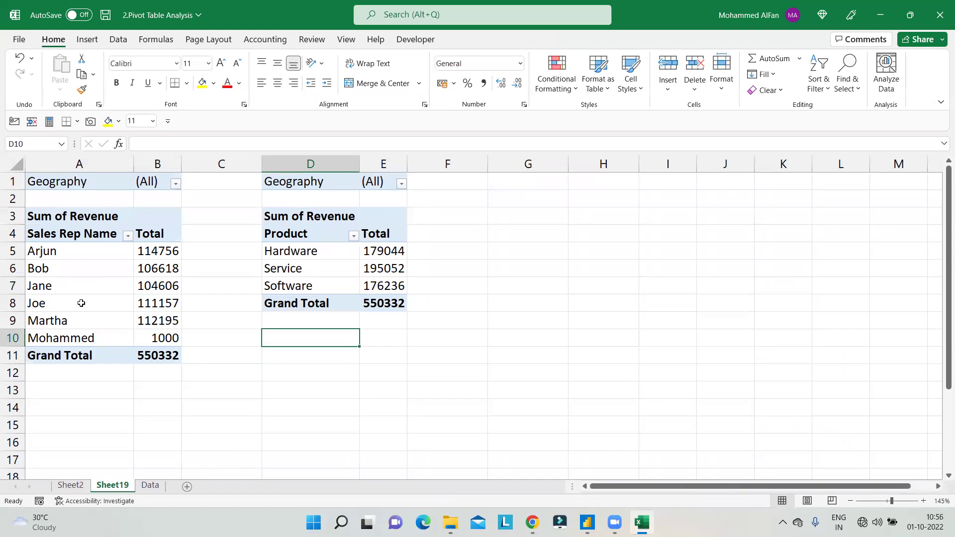
pyautogui.click(88, 274)
pyautogui.click(90, 269)
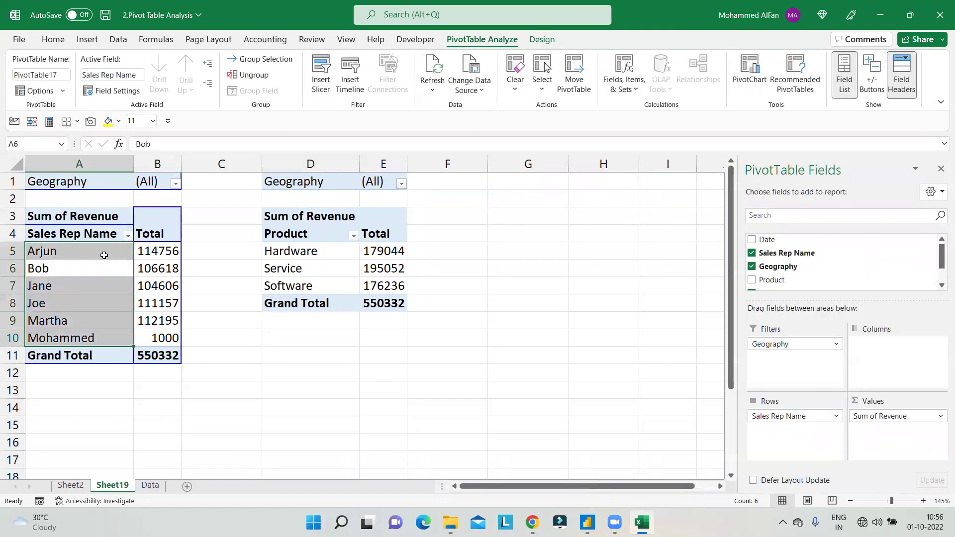
pyautogui.hotkey('ctrl', 'a')
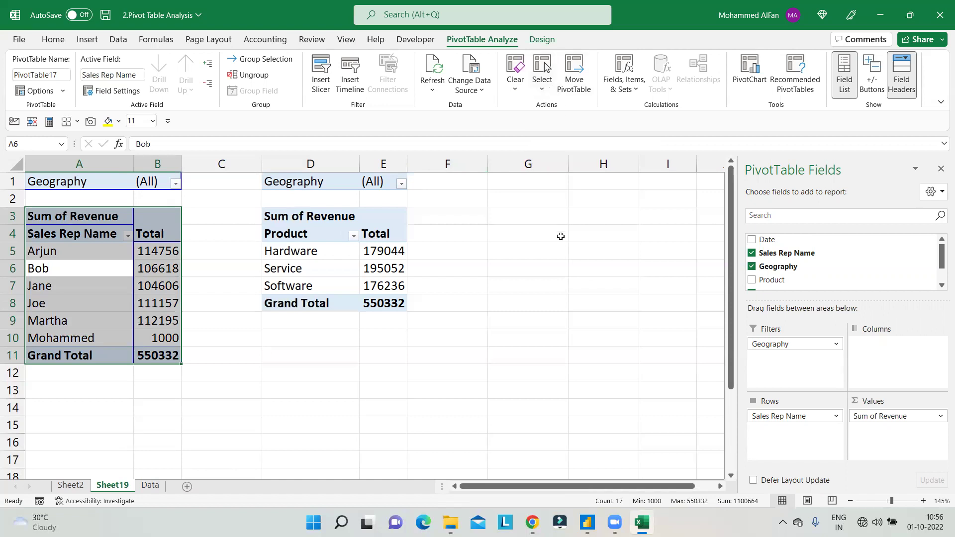
pyautogui.press('alt')
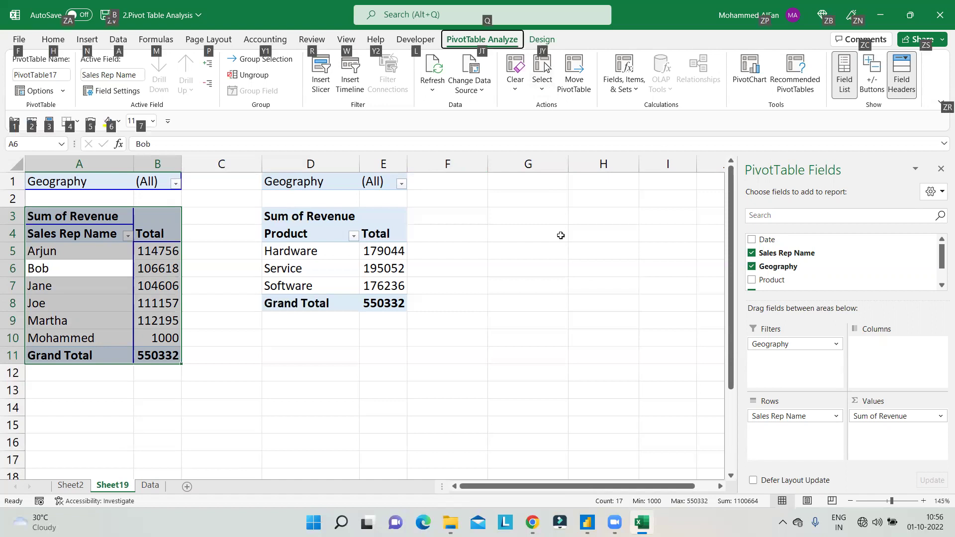
pyautogui.press('j')
pyautogui.press('t')
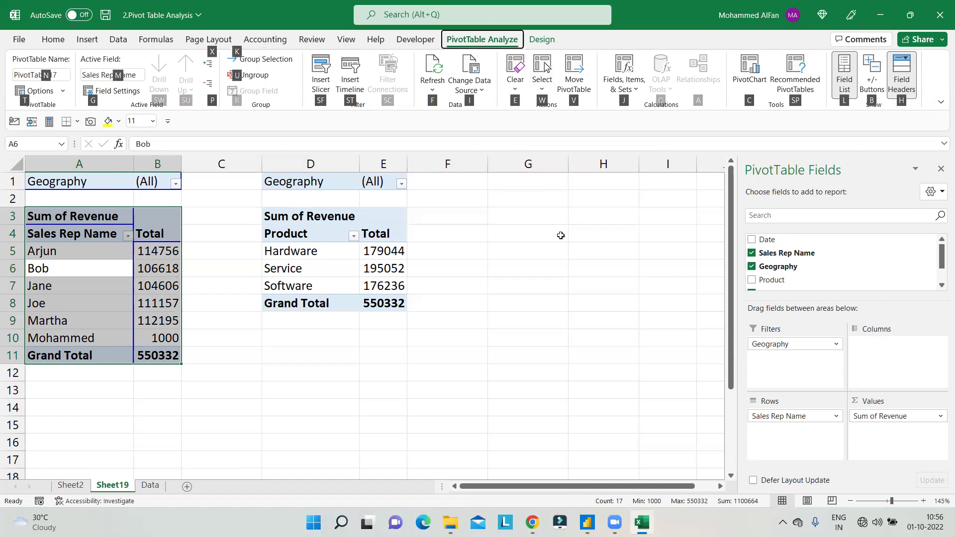
pyautogui.press('w')
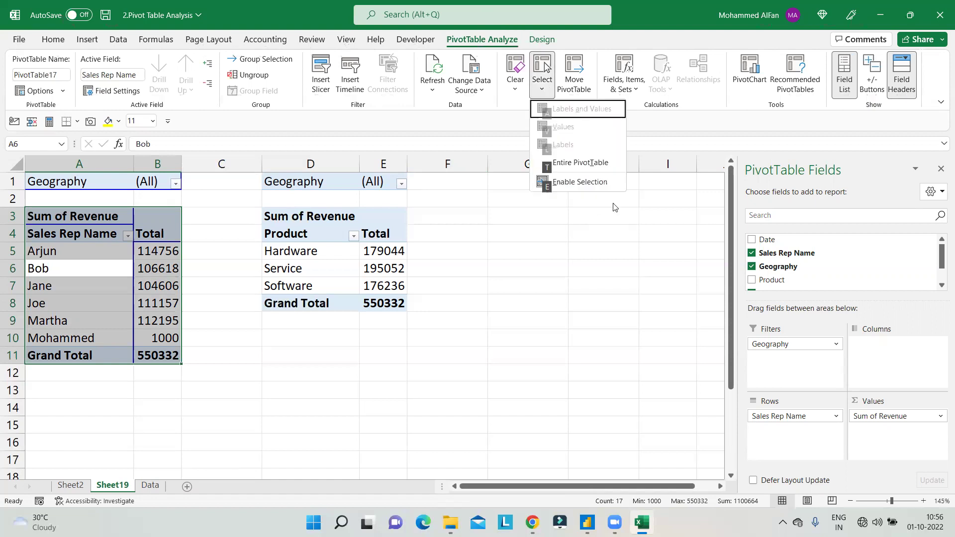
pyautogui.press('Escape')
pyautogui.click(478, 279)
pyautogui.click(159, 286)
pyautogui.hotkey('ctrl', 'space')
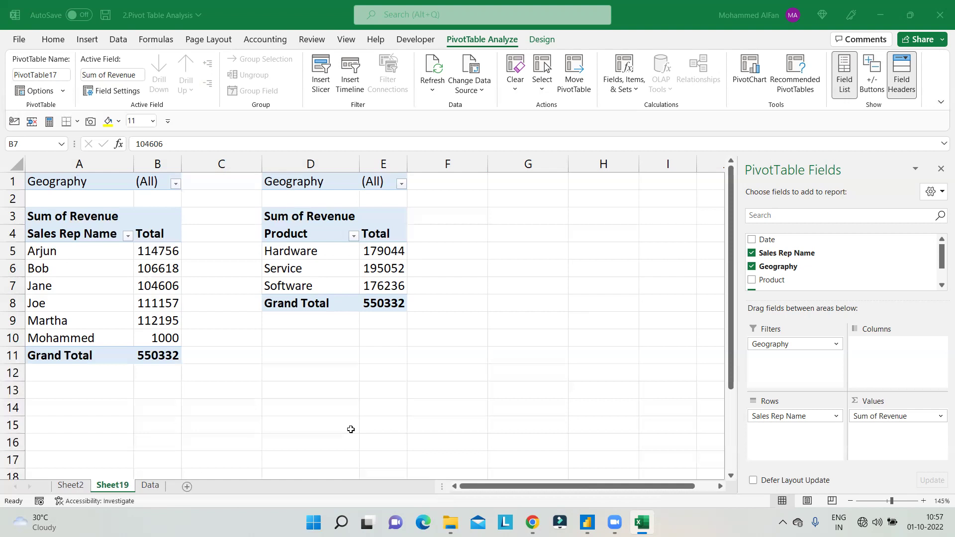
pyautogui.click(132, 286)
pyautogui.click(288, 277)
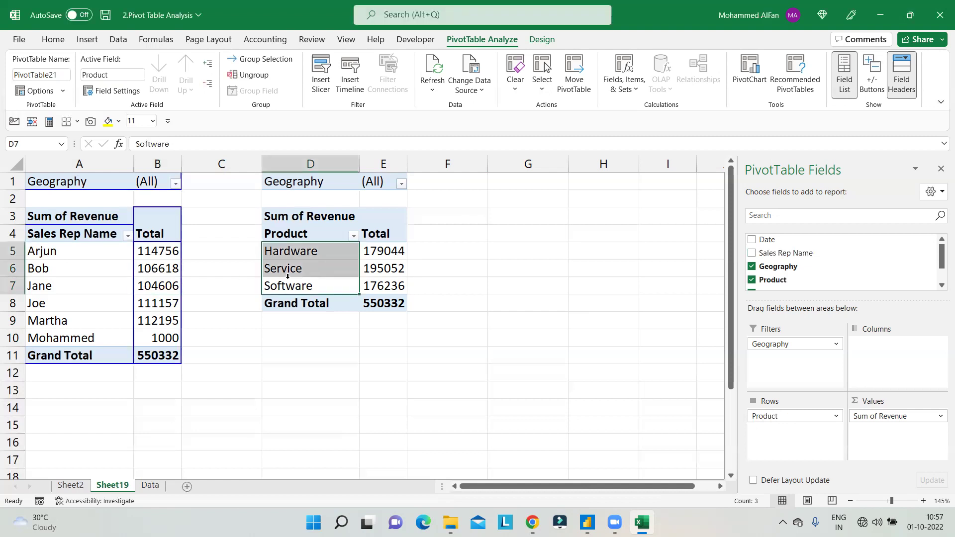
pyautogui.click(286, 273)
pyautogui.click(96, 180)
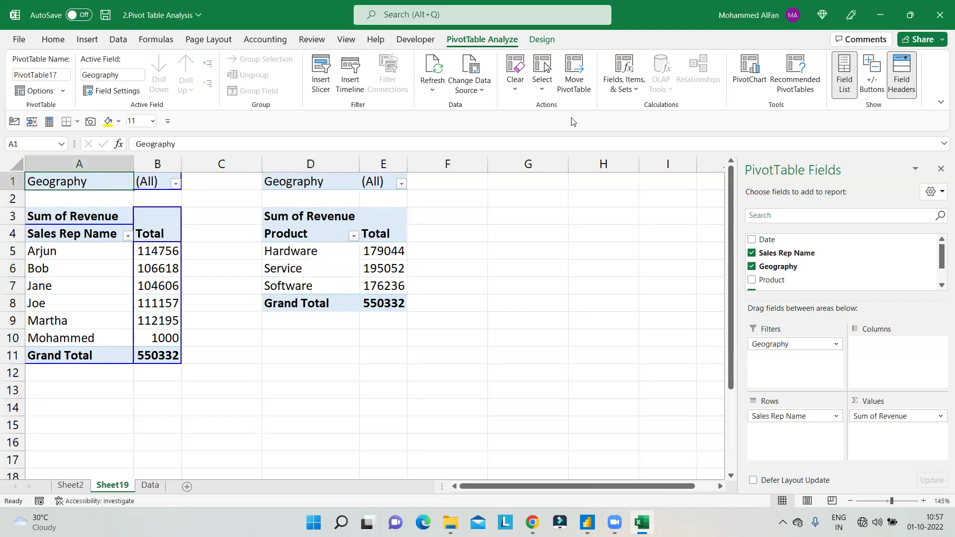
pyautogui.click(543, 85)
pyautogui.click(577, 161)
pyautogui.hotkey('ctrl', 'c')
pyautogui.click(463, 179)
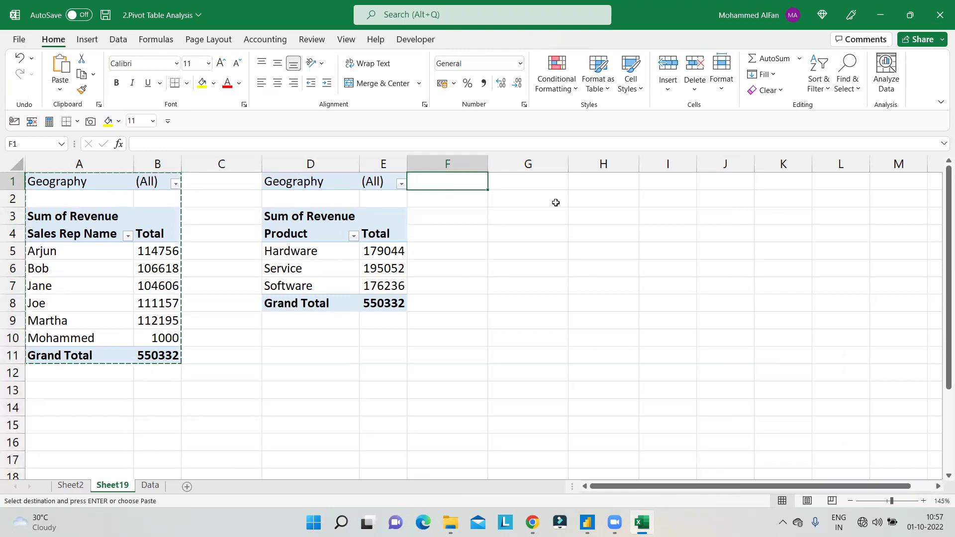
pyautogui.press('Escape')
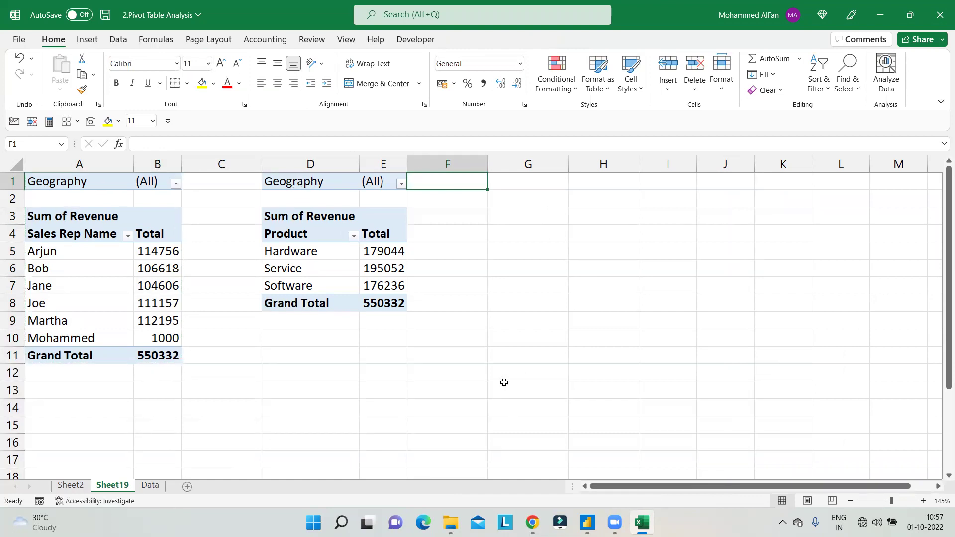
pyautogui.moveTo(298, 285); pyautogui.dragTo(299, 251)
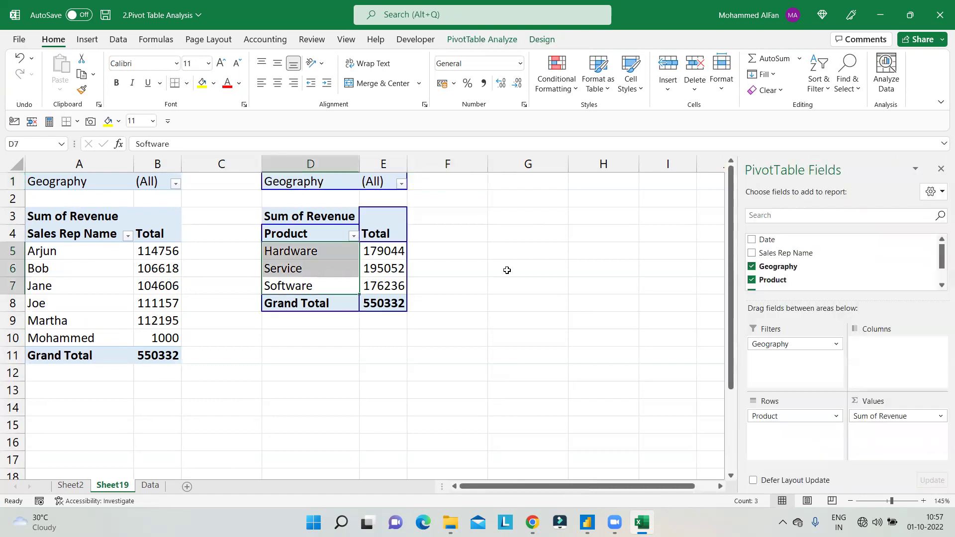
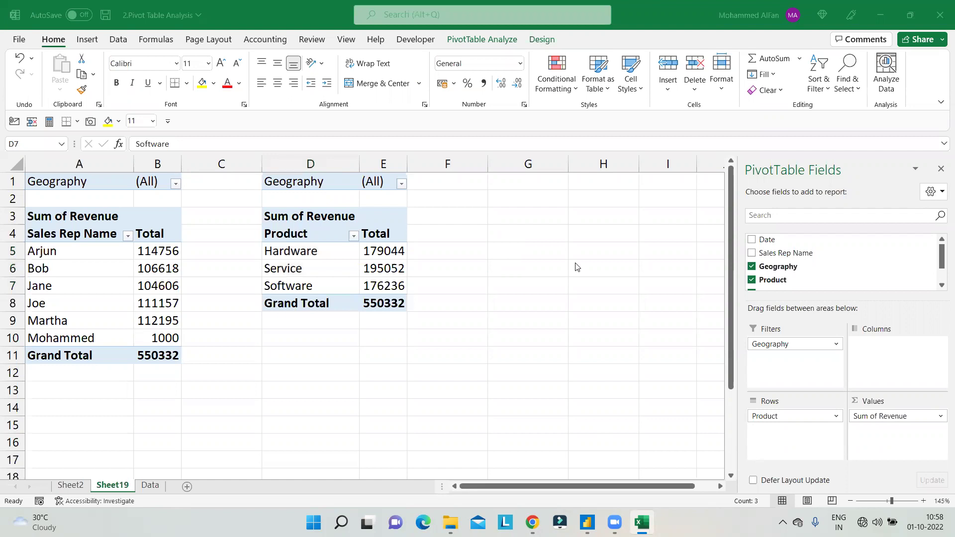
# - Copy the entire Product revenue pivot table and paste it at G1 as a third pivot
pyautogui.click(296, 264)
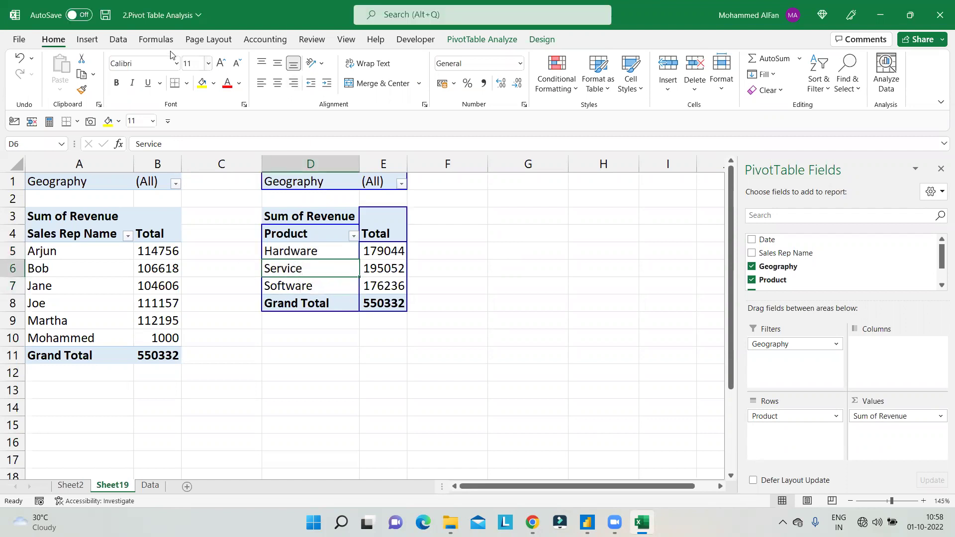
pyautogui.click(167, 273)
pyautogui.click(317, 257)
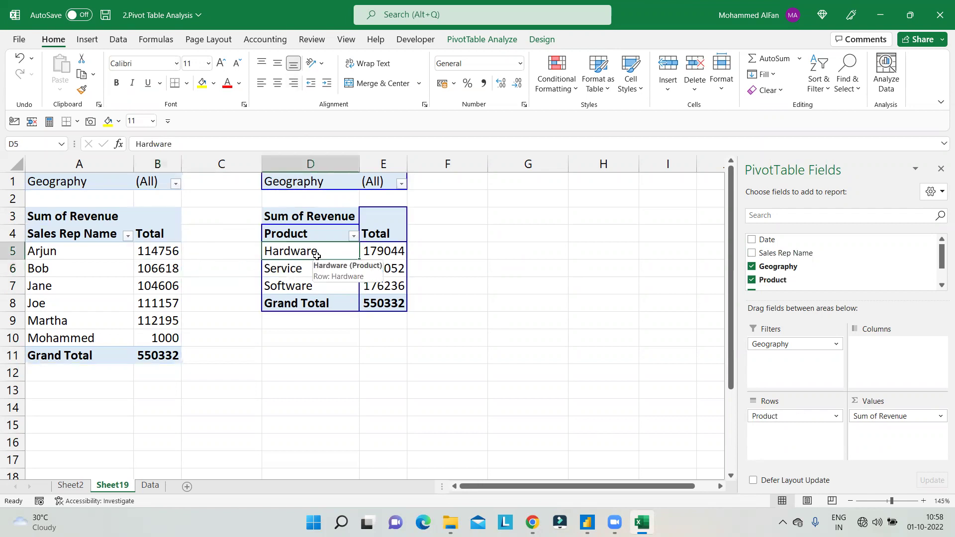
pyautogui.click(485, 42)
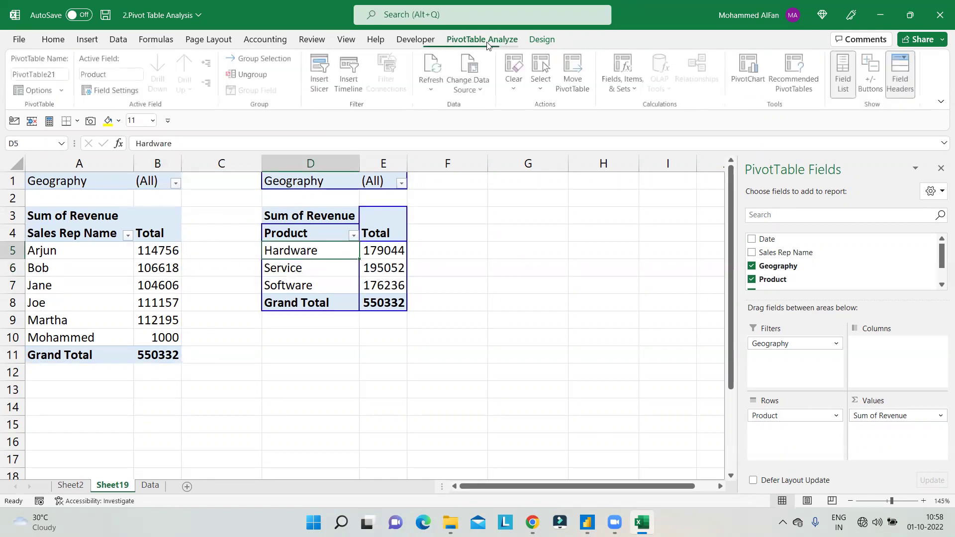
pyautogui.click(542, 94)
pyautogui.click(570, 159)
pyautogui.hotkey('ctrl', 'c')
pyautogui.click(518, 181)
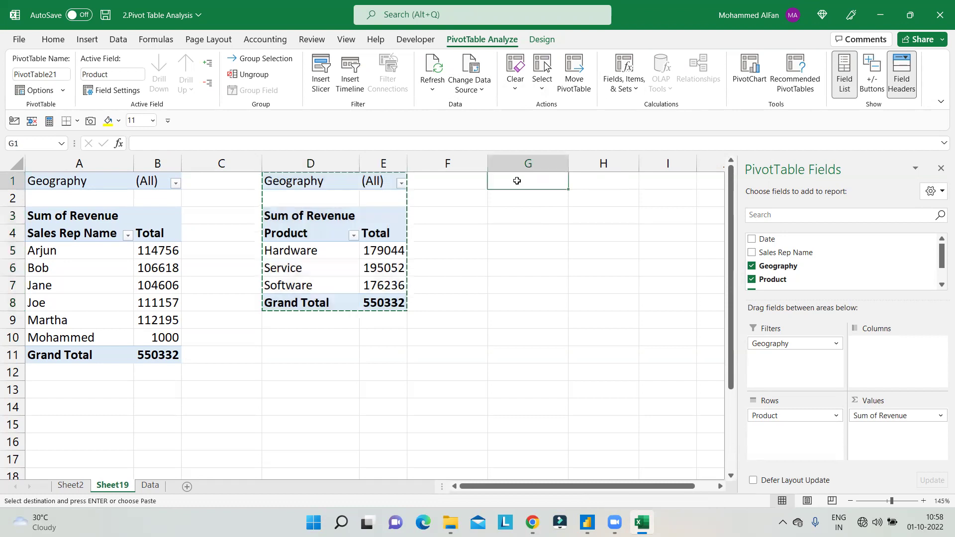
pyautogui.hotkey('ctrl', 'v')
pyautogui.moveTo(558, 252); pyautogui.dragTo(541, 279)
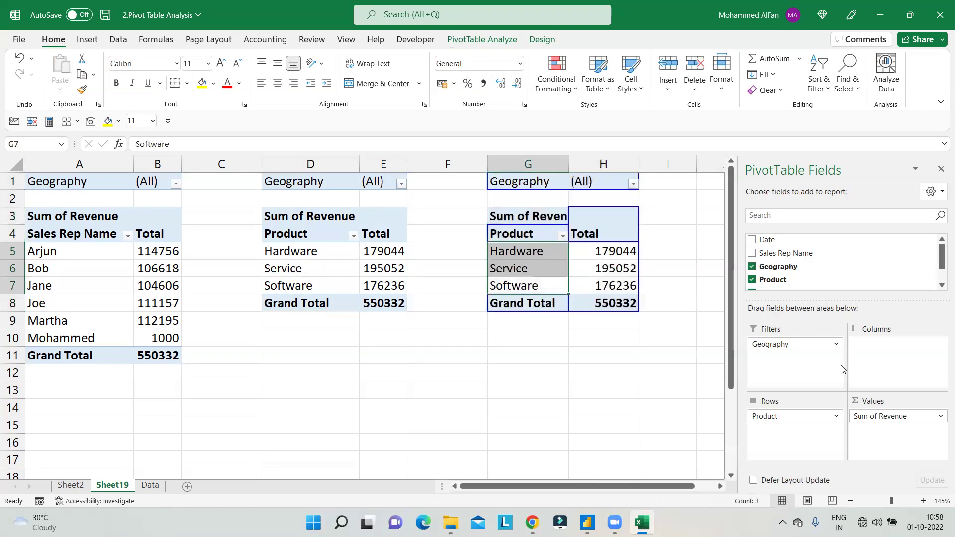
# - Switch the third pivot's Revenue from Sum to Count: Hardware 334, Service 344, Software 322
pyautogui.click(543, 253)
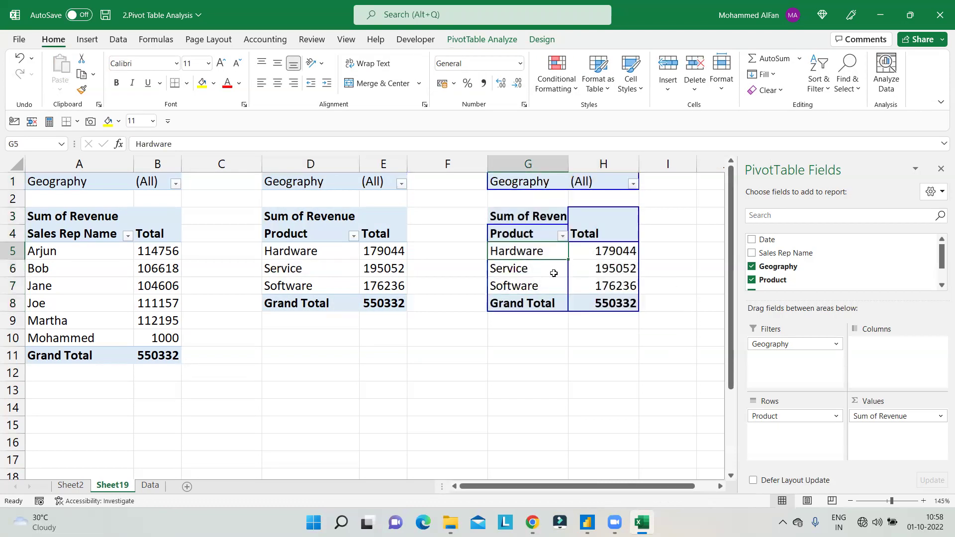
pyautogui.click(941, 416)
pyautogui.click(895, 402)
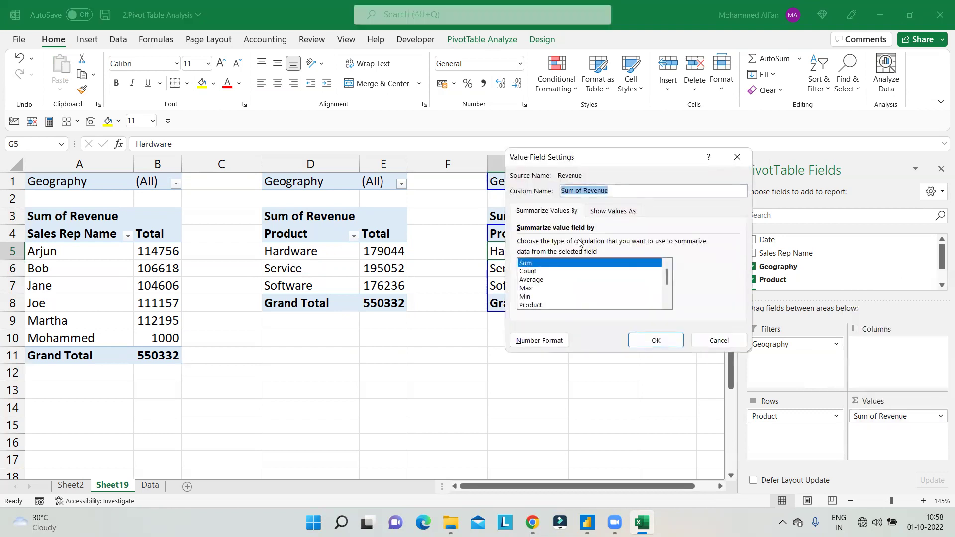
pyautogui.click(530, 271)
pyautogui.click(649, 340)
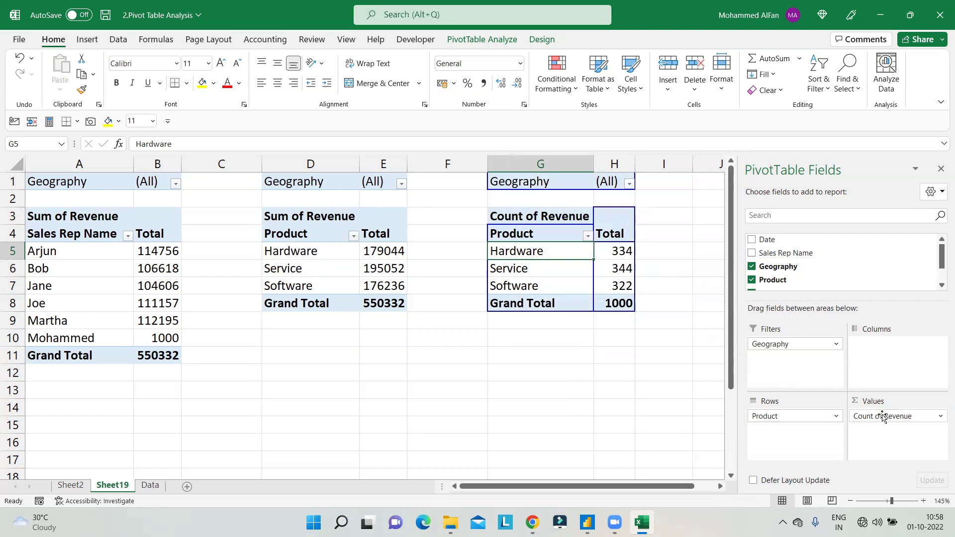
pyautogui.click(940, 417)
pyautogui.click(909, 400)
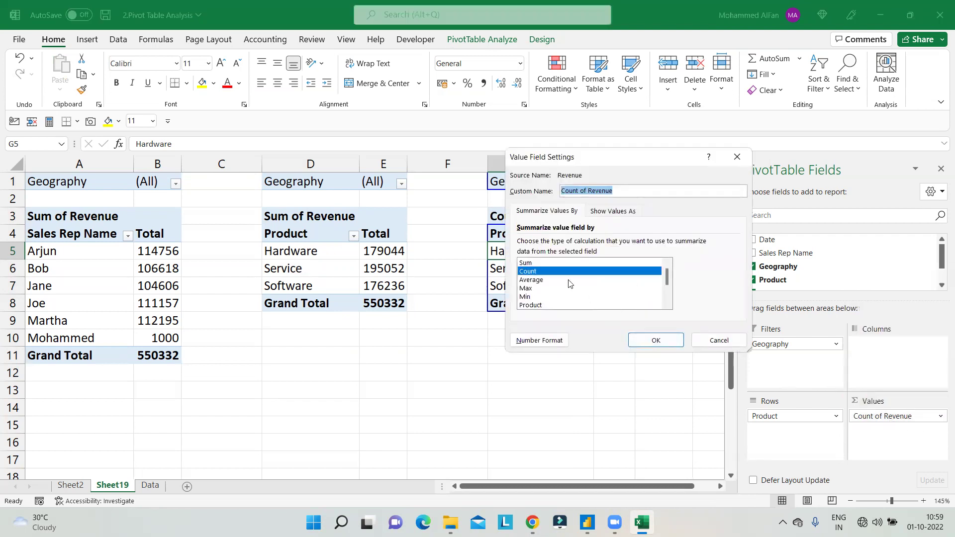
pyautogui.click(736, 159)
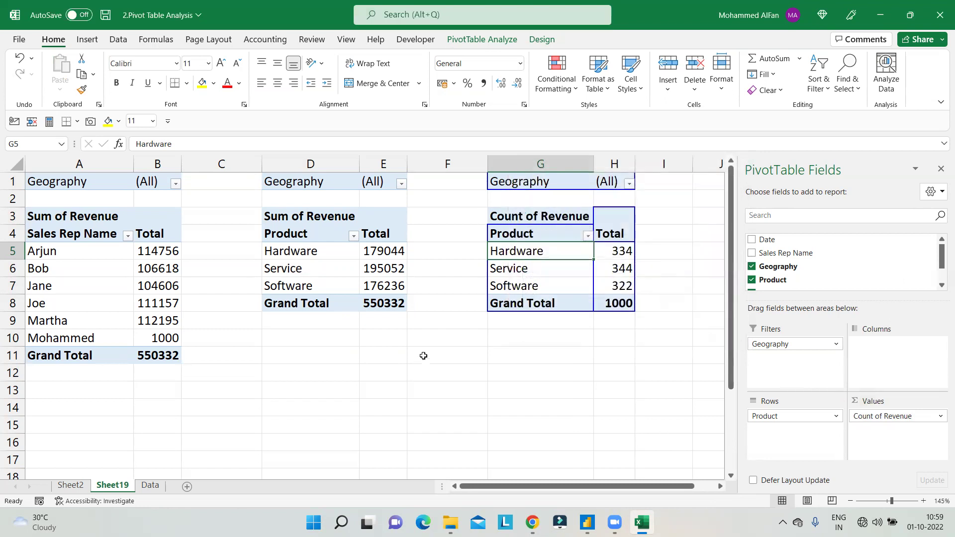
pyautogui.click(470, 350)
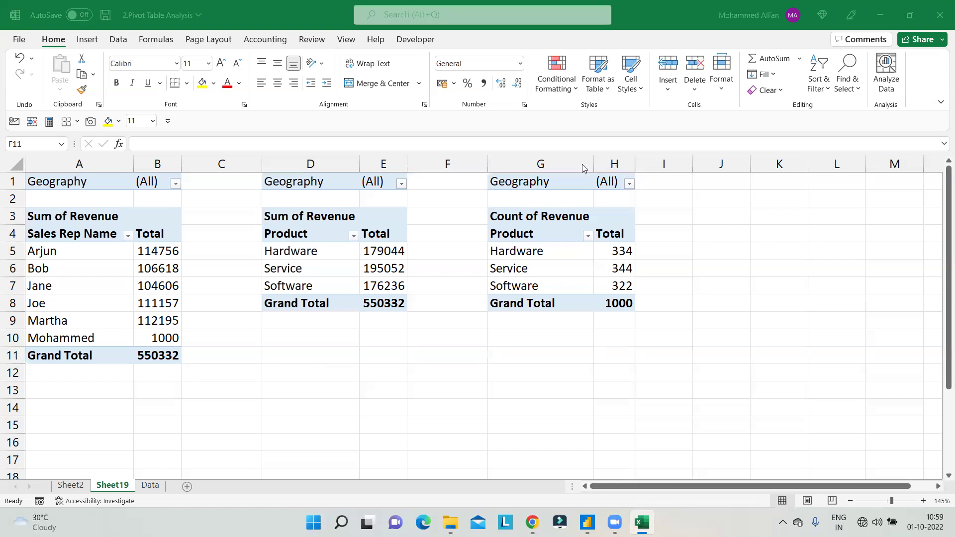
pyautogui.click(329, 257)
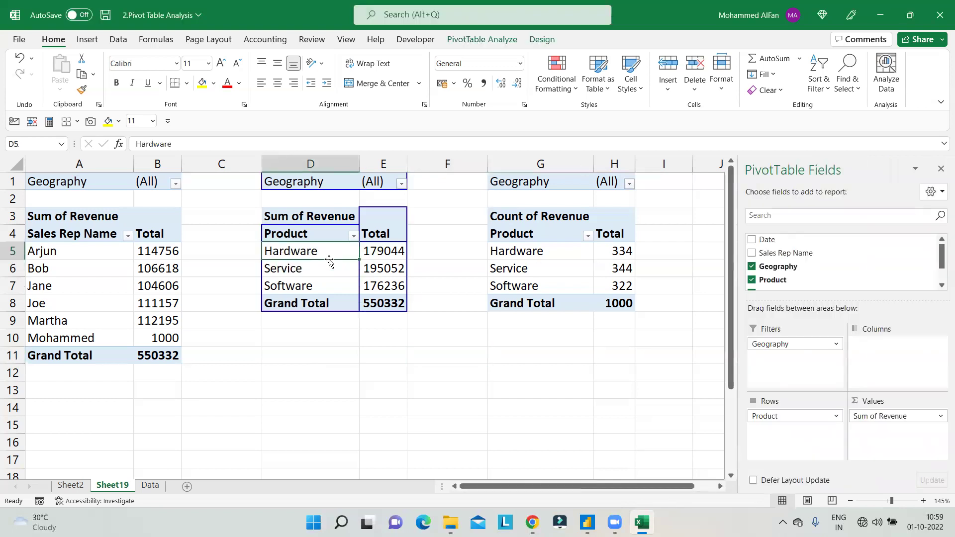
pyautogui.click(940, 169)
pyautogui.moveTo(572, 286)
pyautogui.mouseDown()
pyautogui.moveTo(547, 252)
pyautogui.moveTo(565, 284)
pyautogui.mouseUp()
pyautogui.click(349, 277)
pyautogui.click(60, 260)
pyautogui.click(321, 271)
pyautogui.click(617, 286)
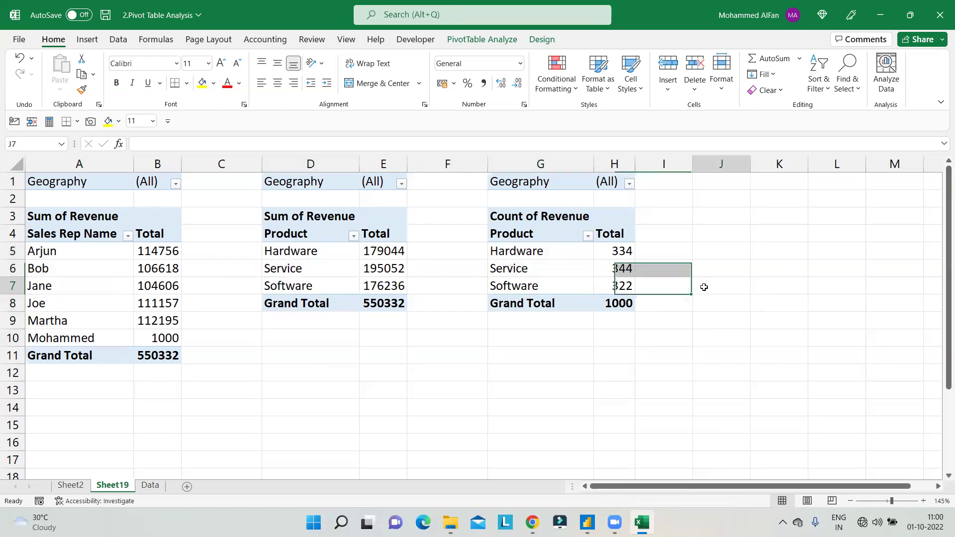
pyautogui.click(704, 287)
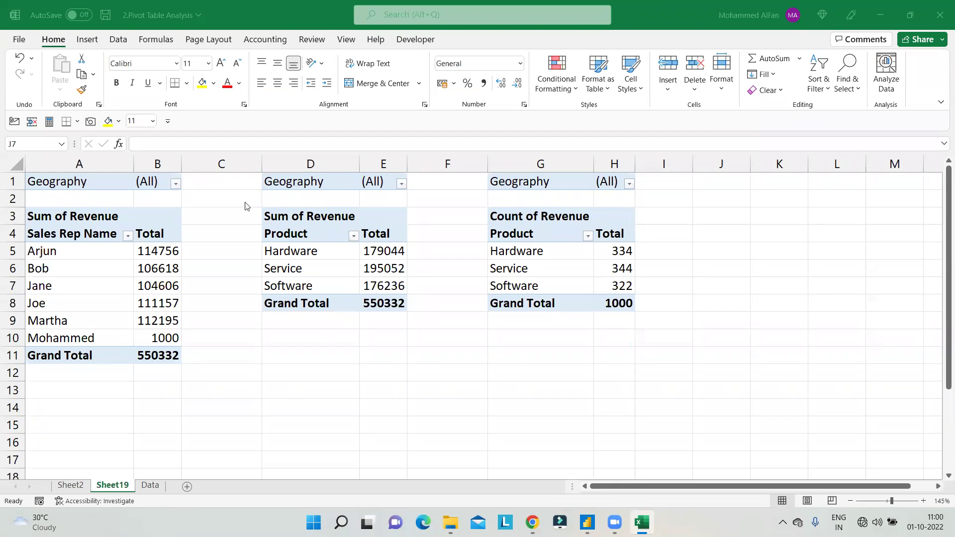
pyautogui.click(175, 185)
pyautogui.click(64, 246)
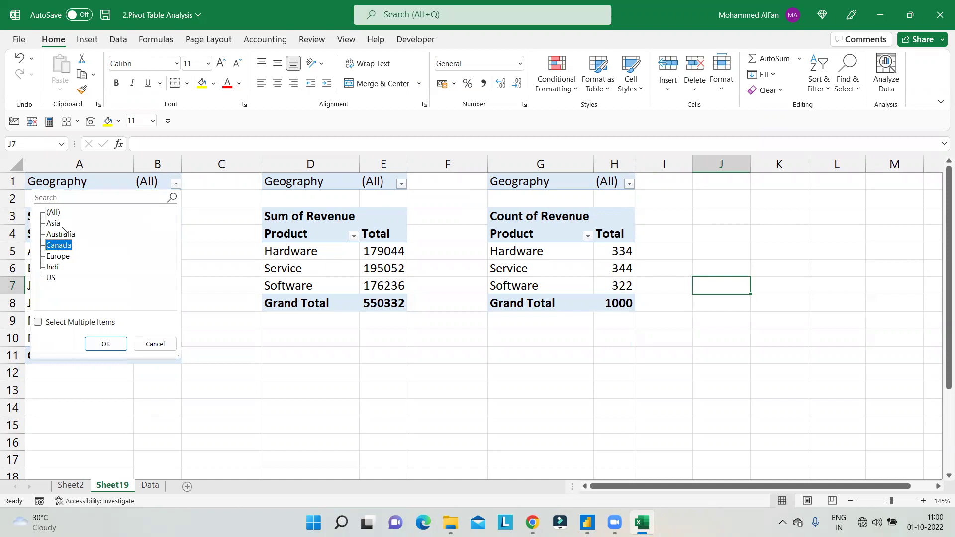
pyautogui.click(105, 344)
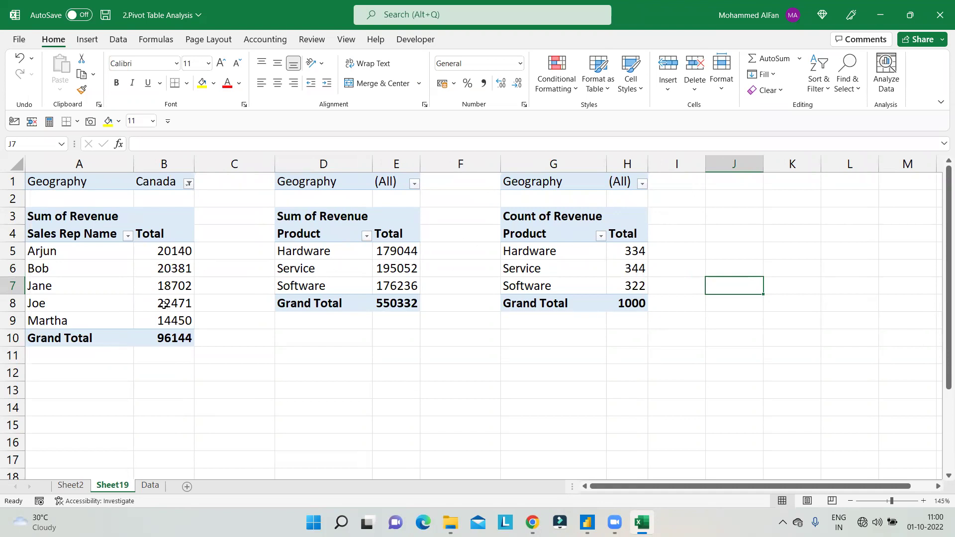
pyautogui.click(189, 183)
pyautogui.click(66, 268)
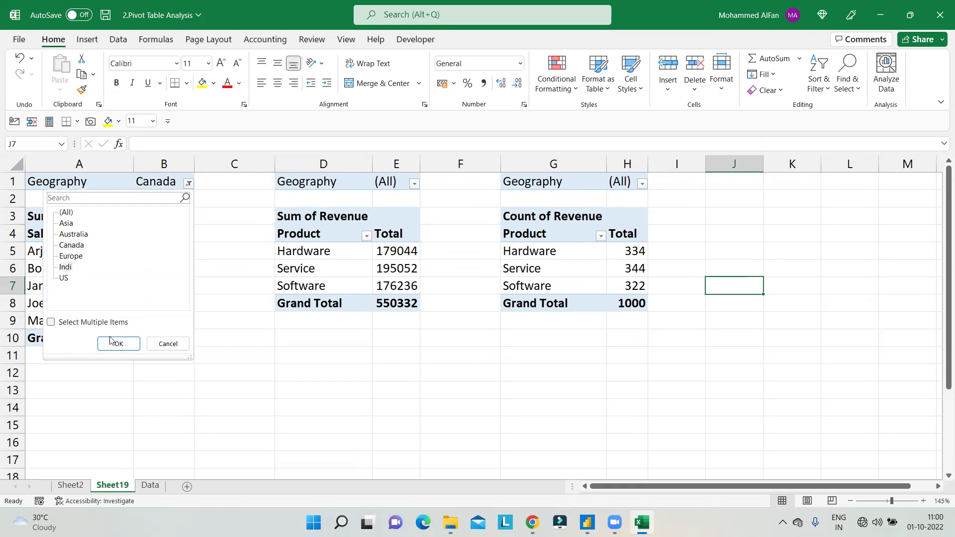
pyautogui.click(119, 343)
pyautogui.click(168, 184)
pyautogui.click(45, 282)
pyautogui.click(96, 344)
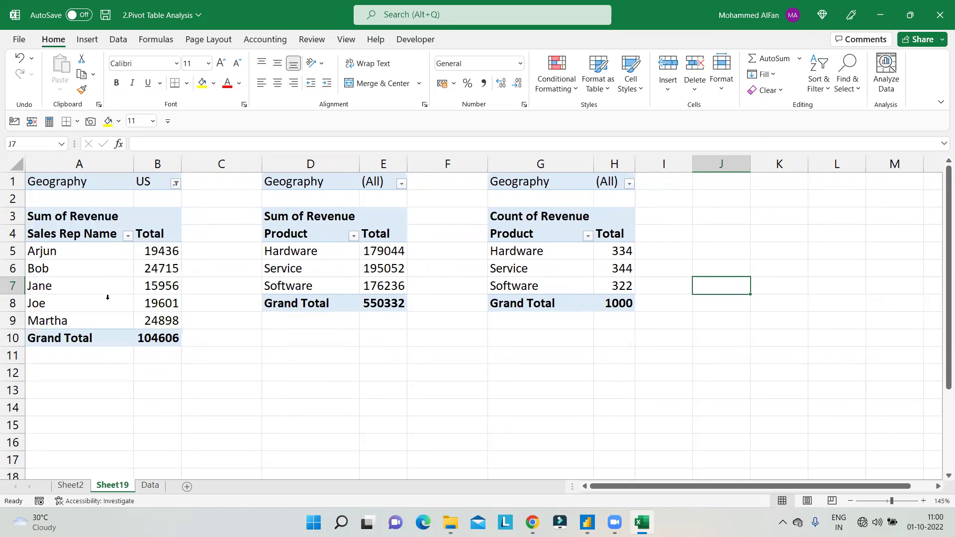
pyautogui.click(176, 184)
pyautogui.click(55, 213)
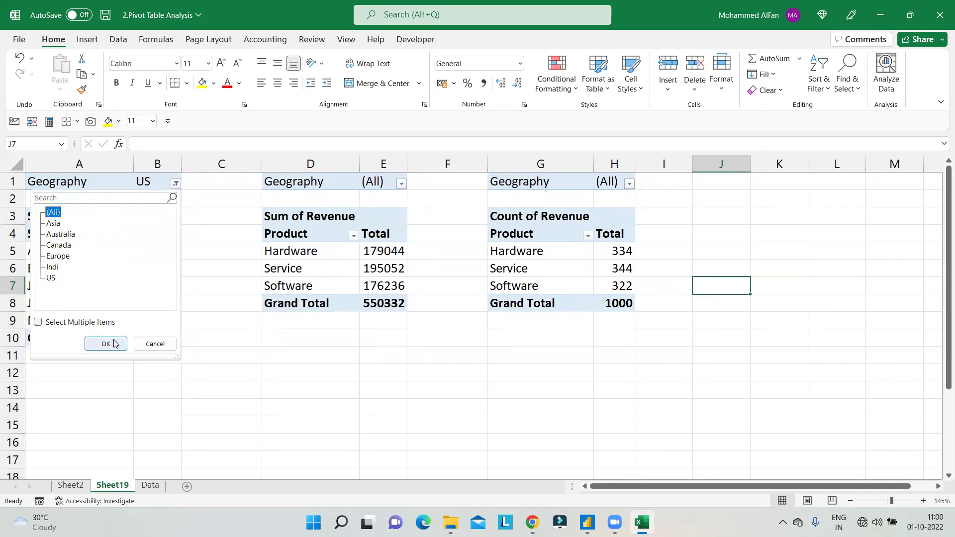
pyautogui.click(106, 343)
pyautogui.click(629, 183)
pyautogui.click(511, 256)
pyautogui.click(558, 344)
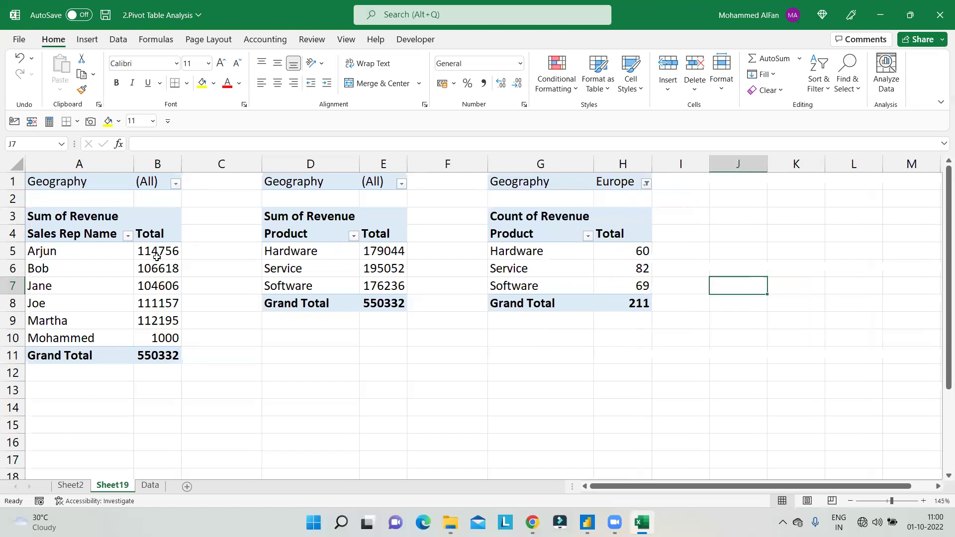
pyautogui.click(647, 184)
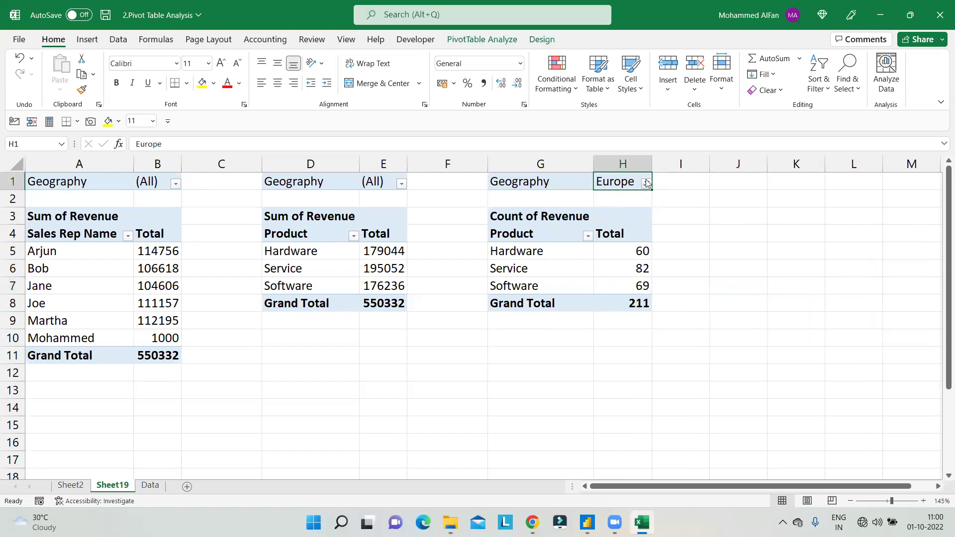
pyautogui.click(646, 183)
pyautogui.click(524, 224)
pyautogui.click(576, 344)
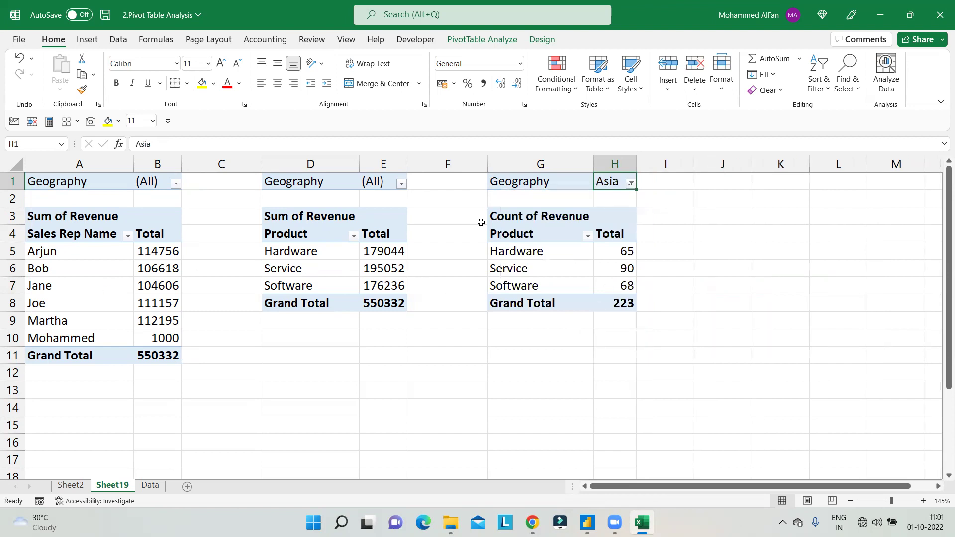
pyautogui.click(630, 184)
pyautogui.click(509, 213)
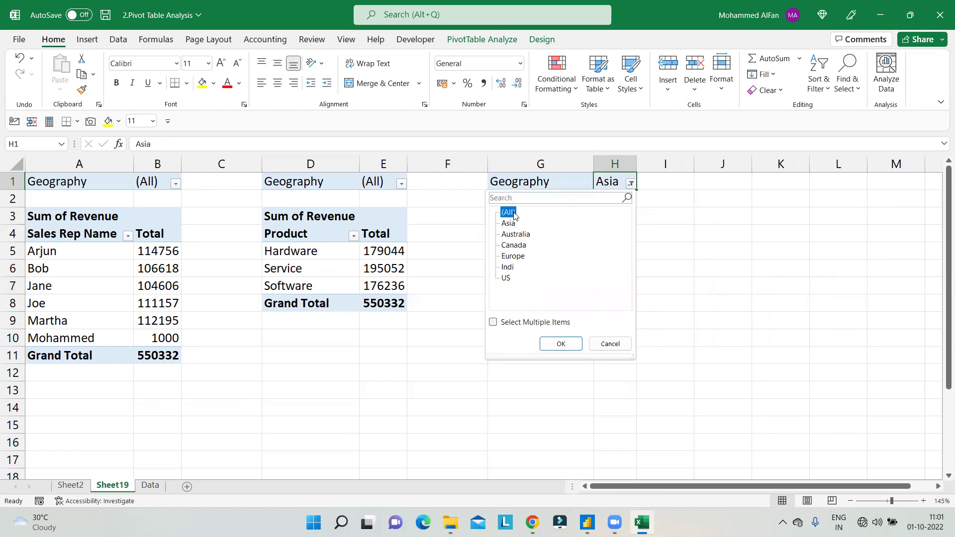
pyautogui.click(563, 345)
pyautogui.click(739, 297)
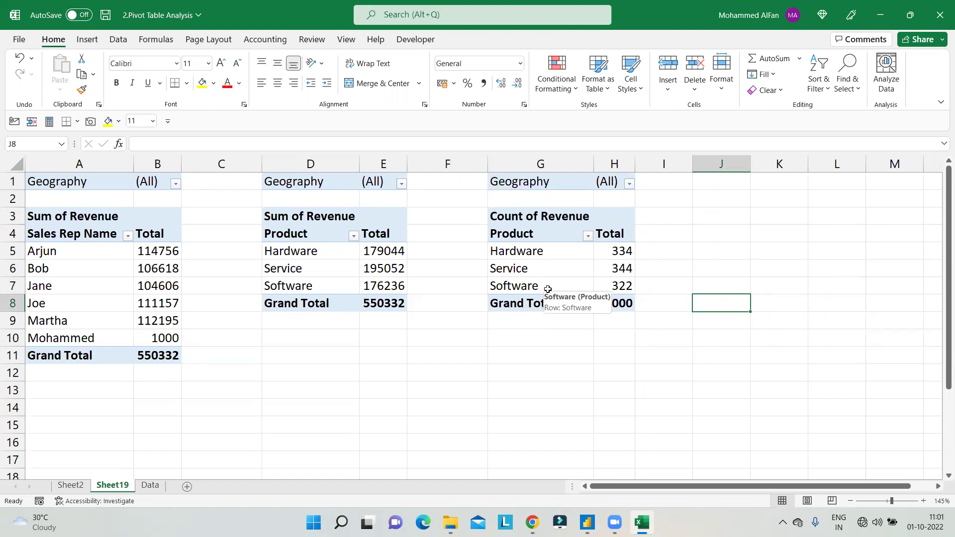
# - Filter the Geography field of each of the three pivot tables to Australia
pyautogui.moveTo(517, 249); pyautogui.dragTo(599, 299)
pyautogui.moveTo(330, 252); pyautogui.dragTo(383, 303)
pyautogui.click(169, 319)
pyautogui.click(175, 183)
pyautogui.click(61, 235)
pyautogui.click(106, 344)
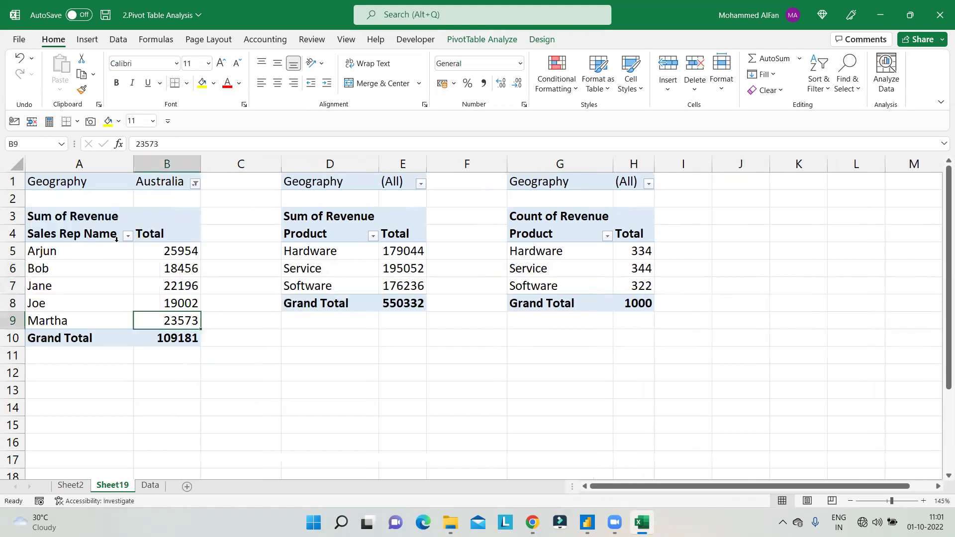
pyautogui.click(421, 183)
pyautogui.click(305, 234)
pyautogui.click(351, 344)
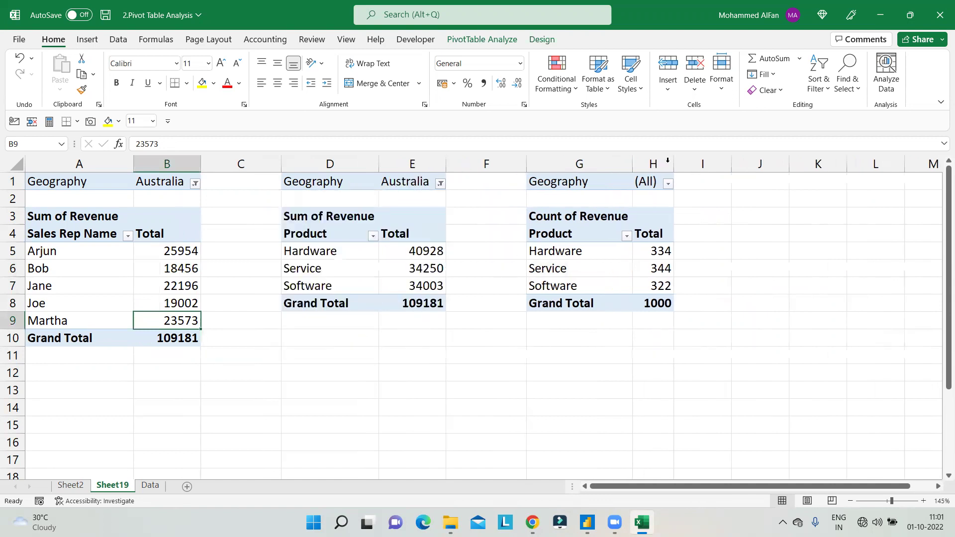
pyautogui.click(668, 184)
pyautogui.click(561, 234)
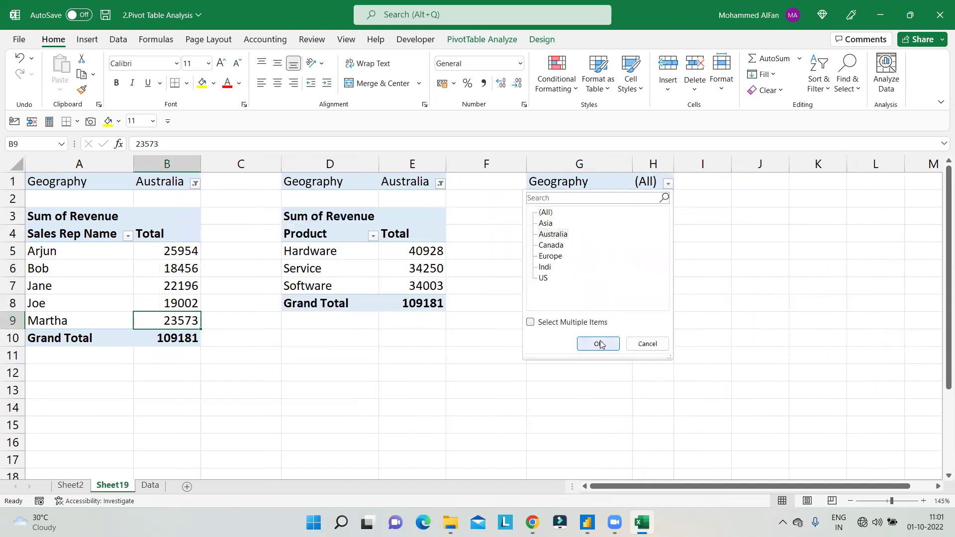
pyautogui.click(598, 344)
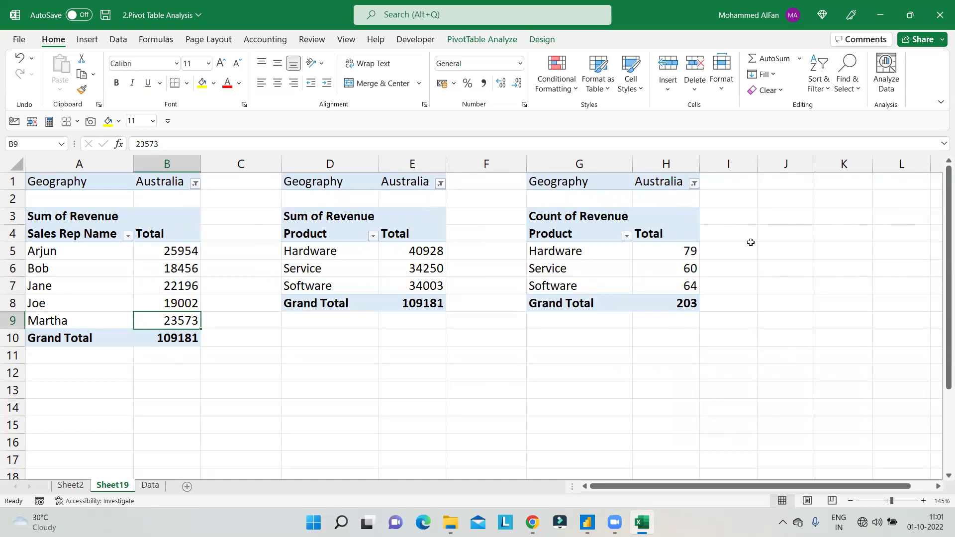
# - Undo the Australia filters so every pivot shows Geography (All) again
pyautogui.hotkey('ctrl', 'z')
pyautogui.hotkey('ctrl', 'z')
pyautogui.hotkey('ctrl', 'z')
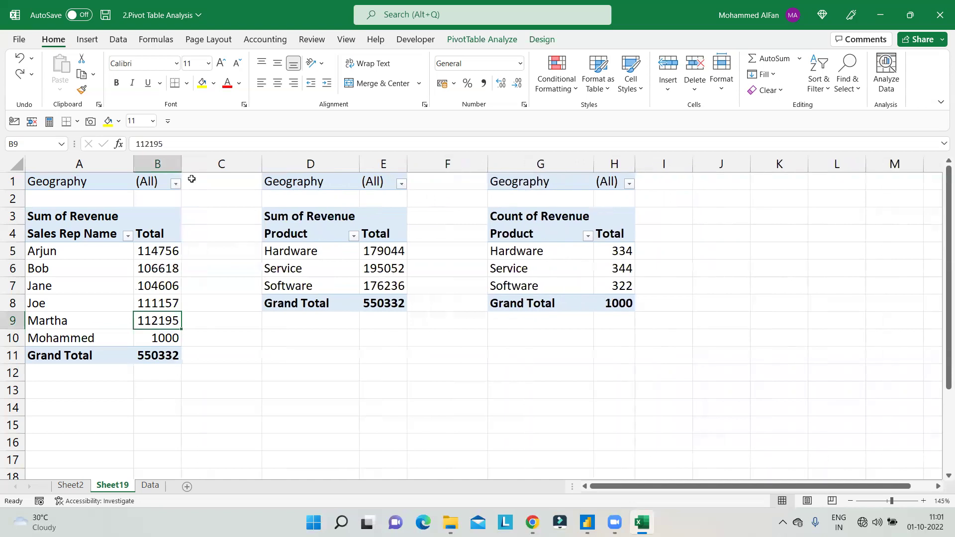
pyautogui.click(175, 184)
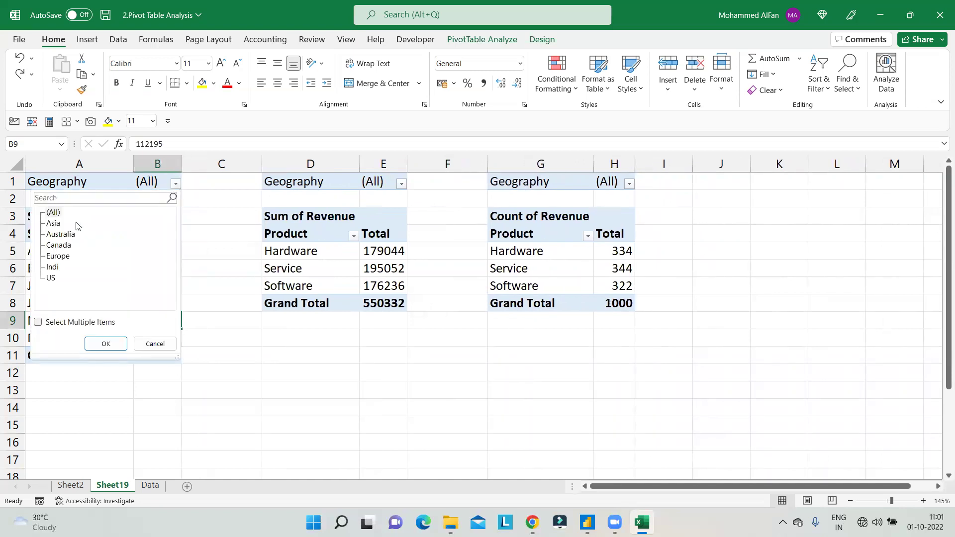
pyautogui.click(286, 344)
pyautogui.click(134, 268)
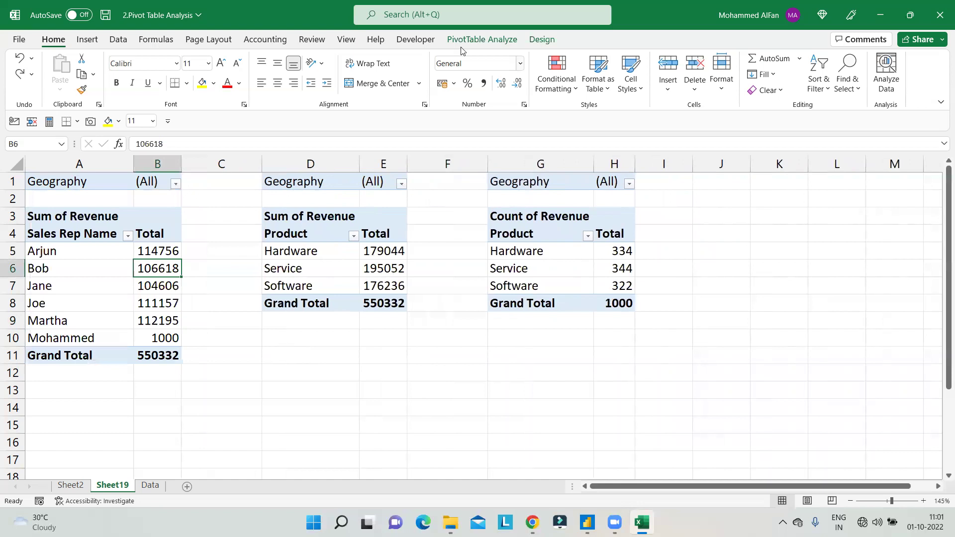
# - Rename the first pivot table to A in the PivotTable Name box
pyautogui.click(506, 42)
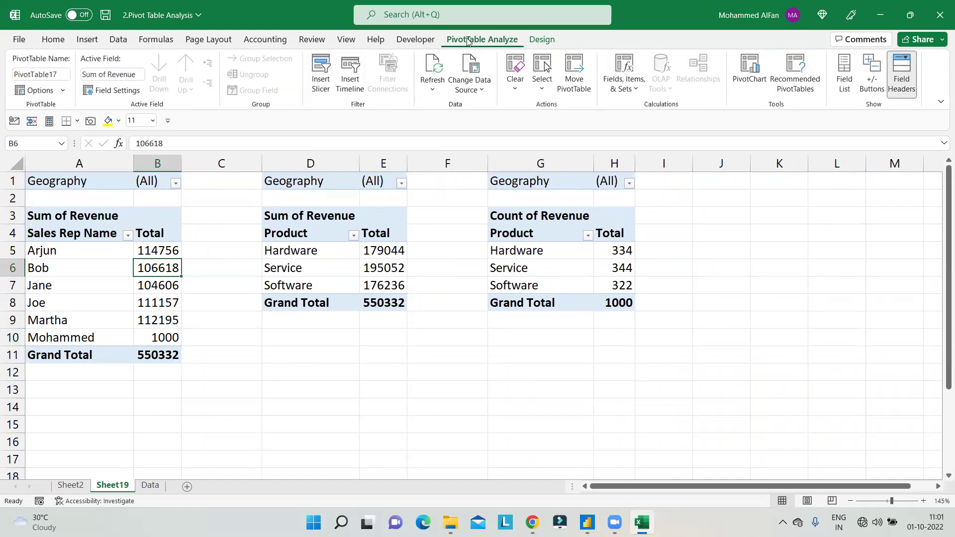
pyautogui.click(159, 253)
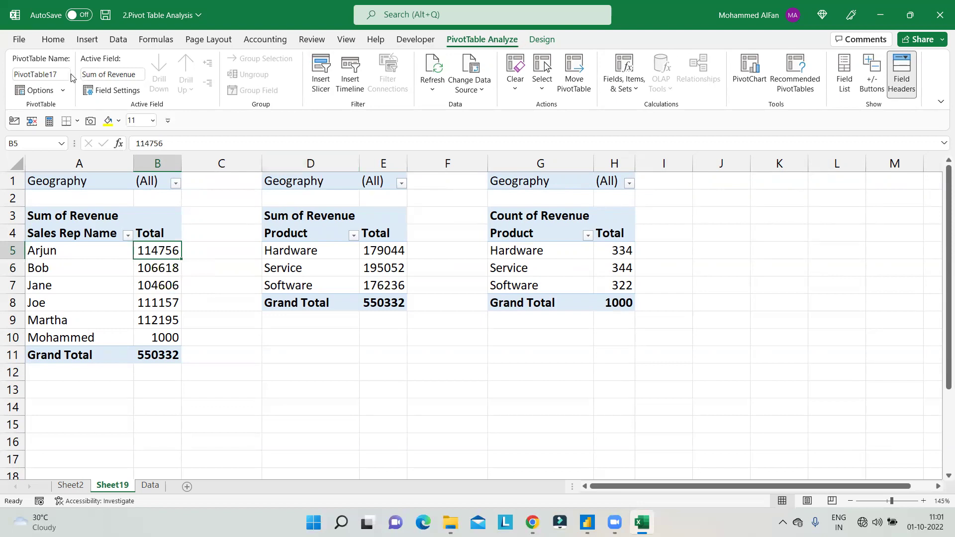
pyautogui.click(52, 75)
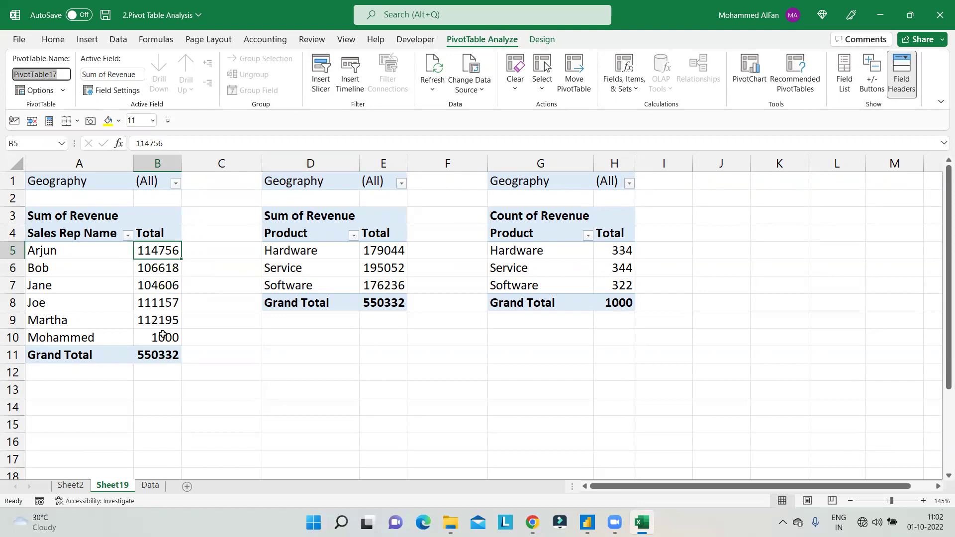
pyautogui.moveTo(161, 333)
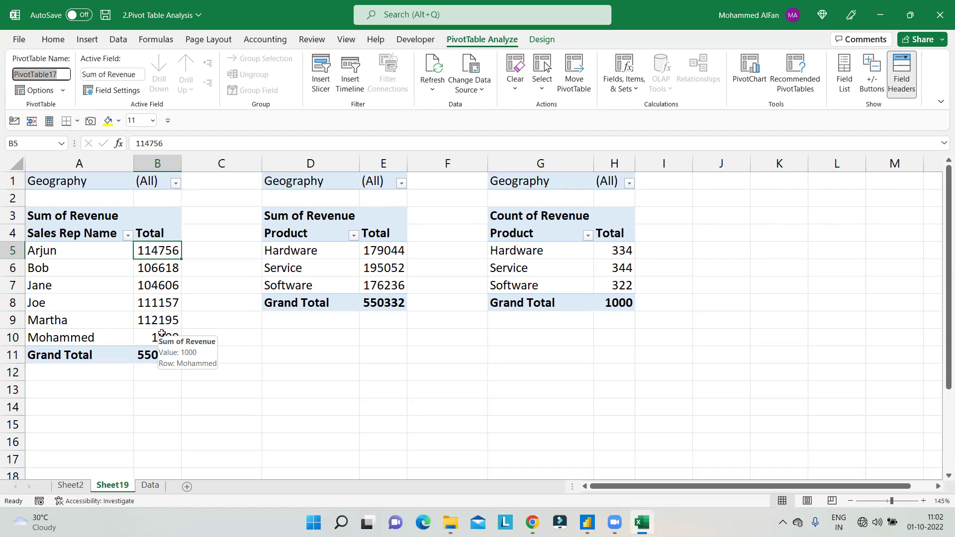
pyautogui.click(154, 267)
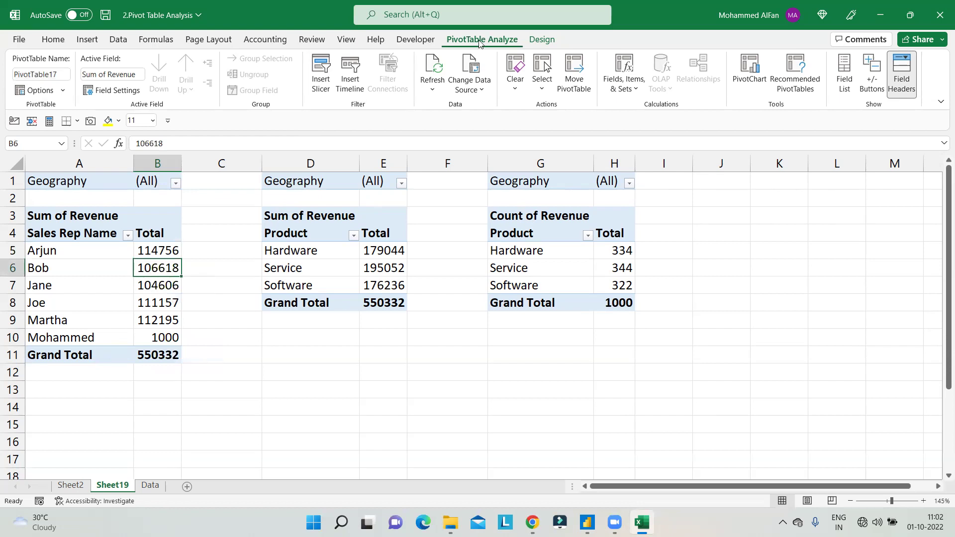
pyautogui.click(69, 74)
pyautogui.write('a')
pyautogui.press('BackSpace')
pyautogui.press('capslock')
pyautogui.write('A')
pyautogui.press('Return')
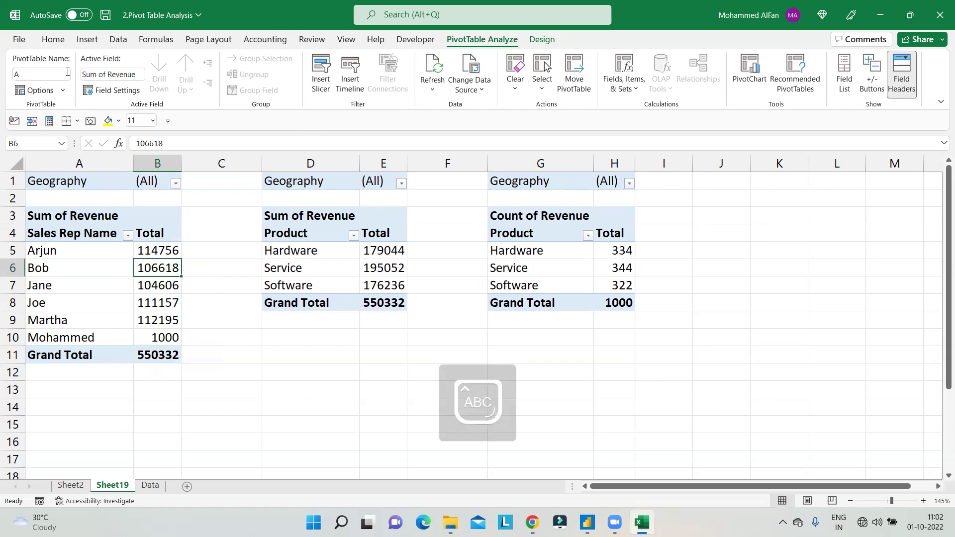
# - Rename the second and third pivot tables to B and C
pyautogui.click(283, 267)
pyautogui.click(56, 73)
pyautogui.write('B')
pyautogui.press('Return')
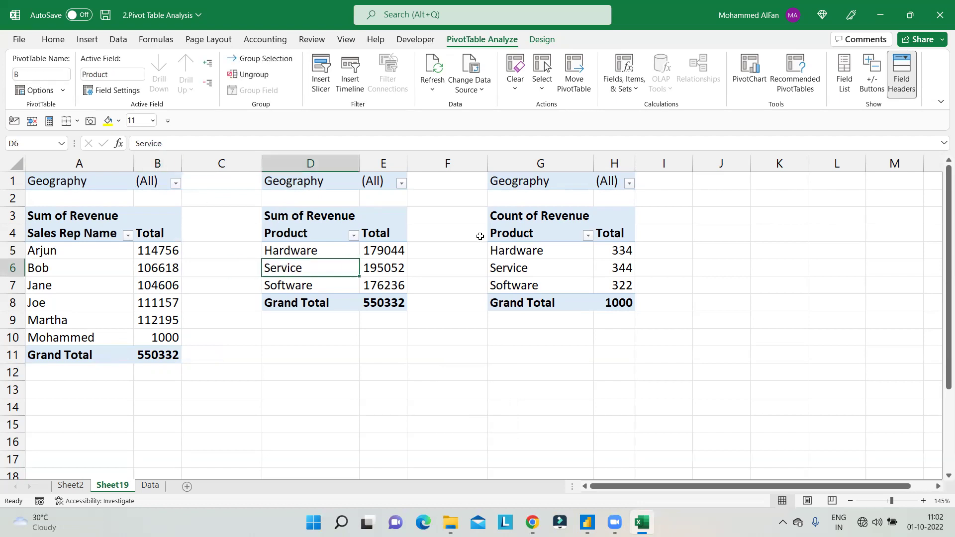
pyautogui.click(512, 251)
pyautogui.click(64, 74)
pyautogui.write('C')
pyautogui.press('Return')
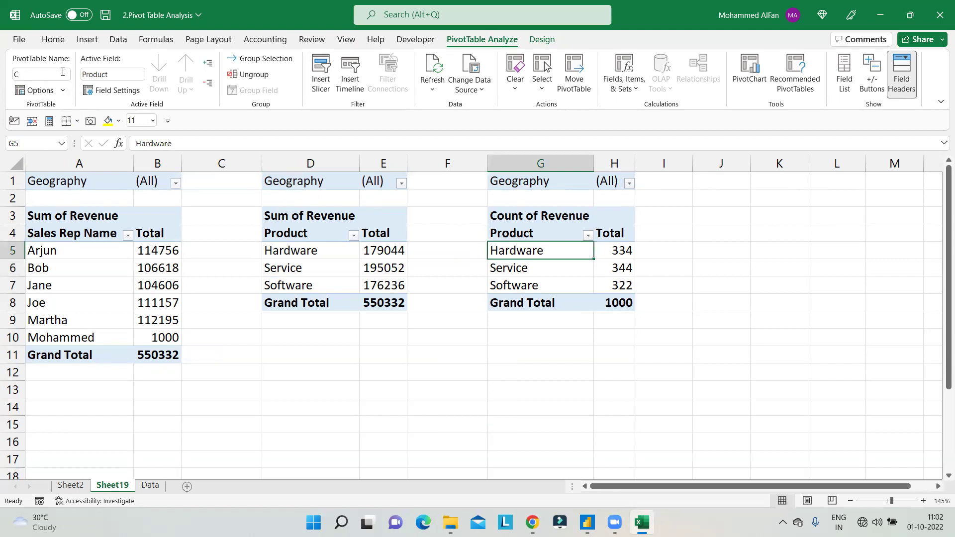
# - Select cells in each pivot to verify the names A, B and C
pyautogui.click(154, 270)
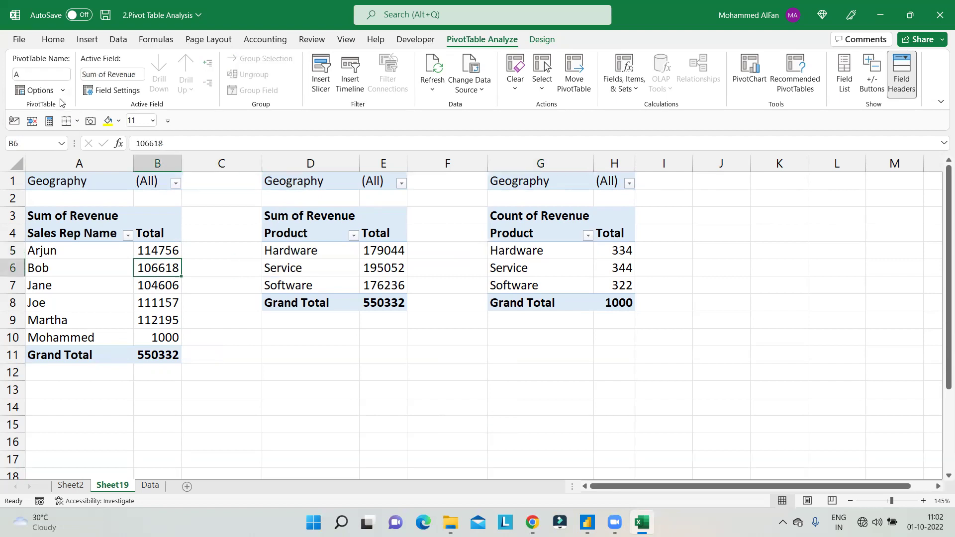
pyautogui.click(288, 250)
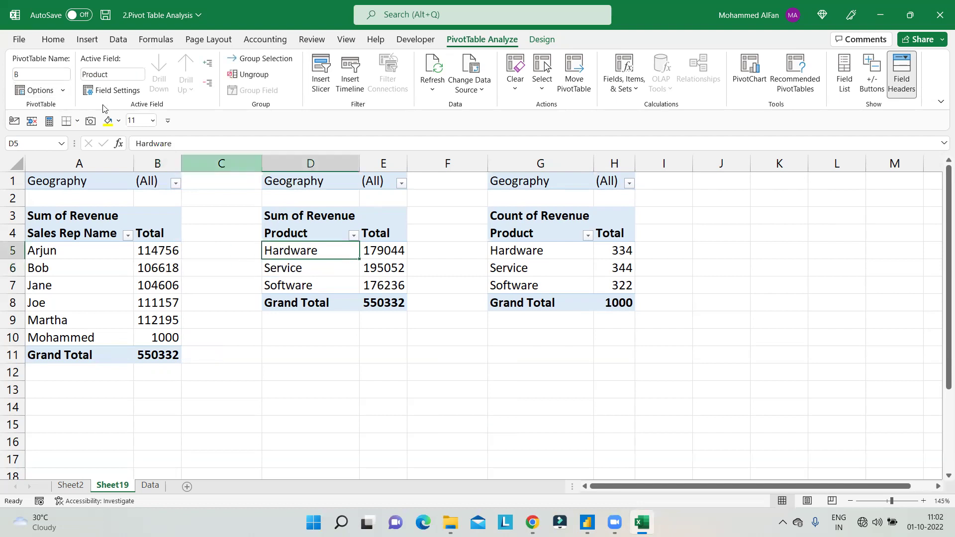
pyautogui.click(514, 252)
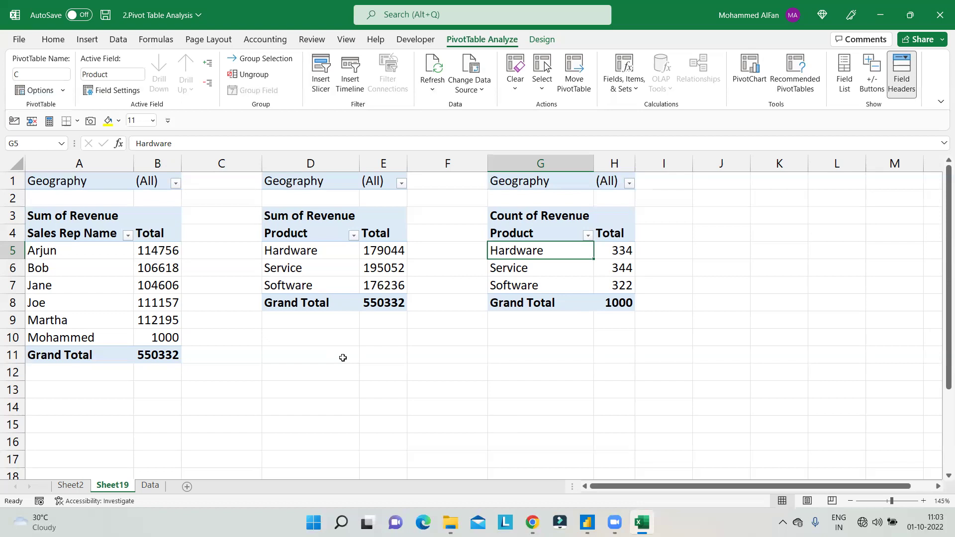
pyautogui.click(169, 284)
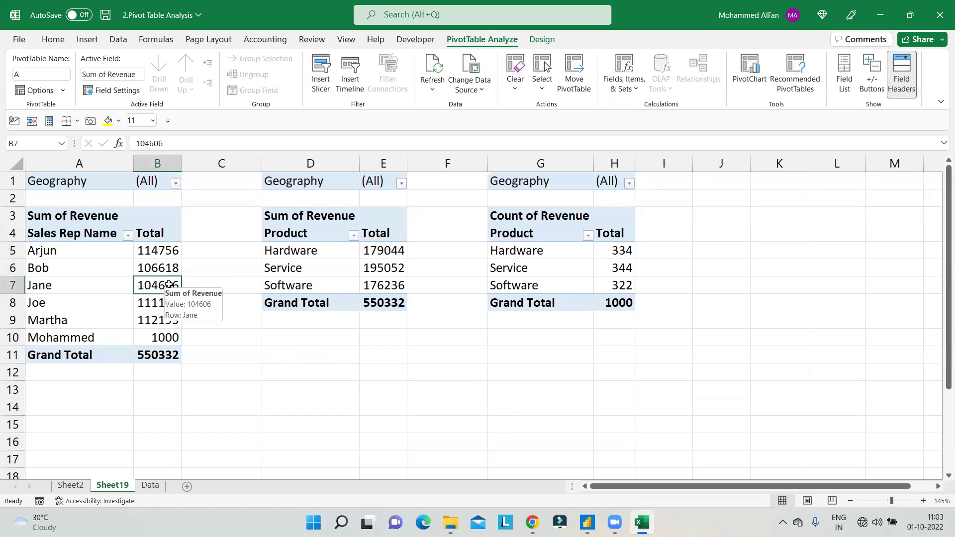
pyautogui.click(296, 268)
pyautogui.click(508, 269)
pyautogui.click(113, 271)
pyautogui.click(157, 269)
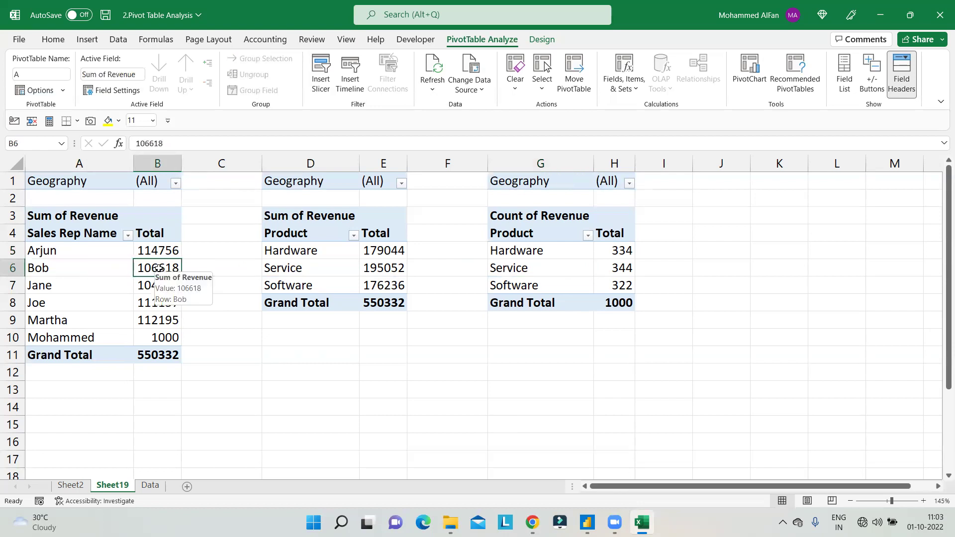
pyautogui.click(278, 262)
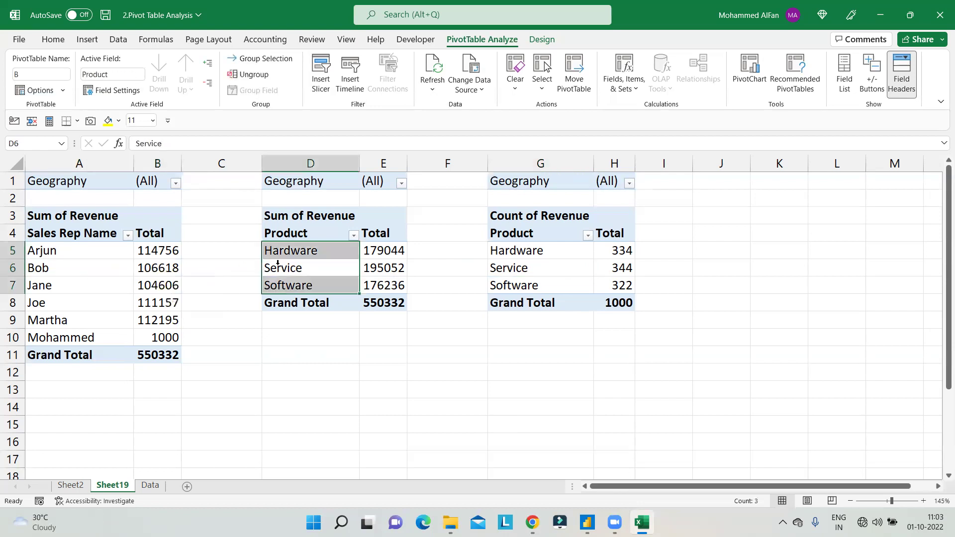
pyautogui.click(527, 263)
pyautogui.click(155, 268)
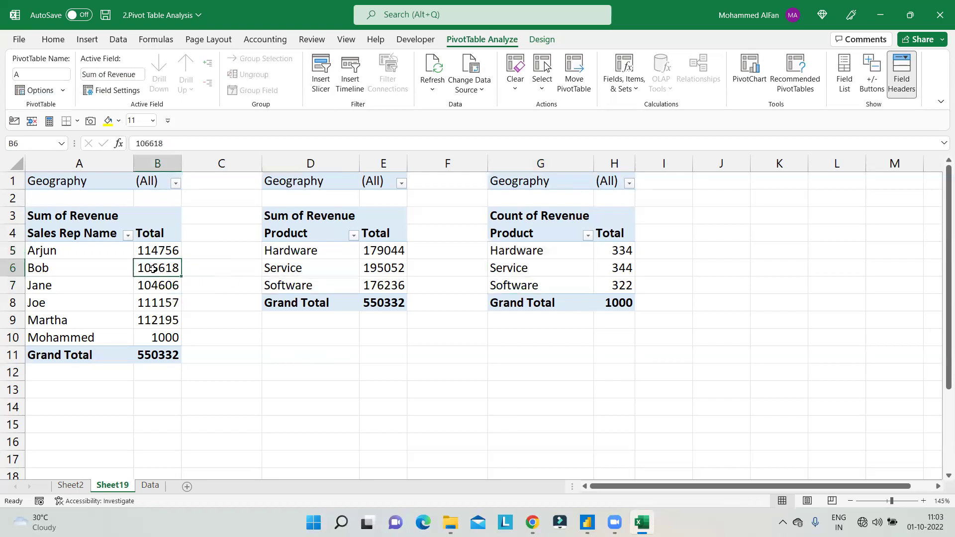
pyautogui.click(293, 252)
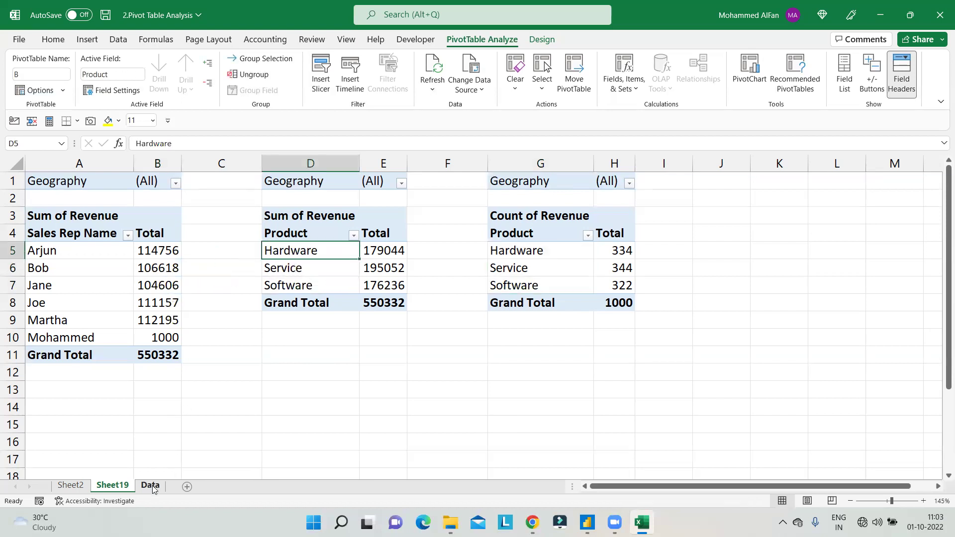
# - Fill Sheet2's Pivot Table Name cell yellow, then go back to pivot A on Sheet19
pyautogui.click(71, 485)
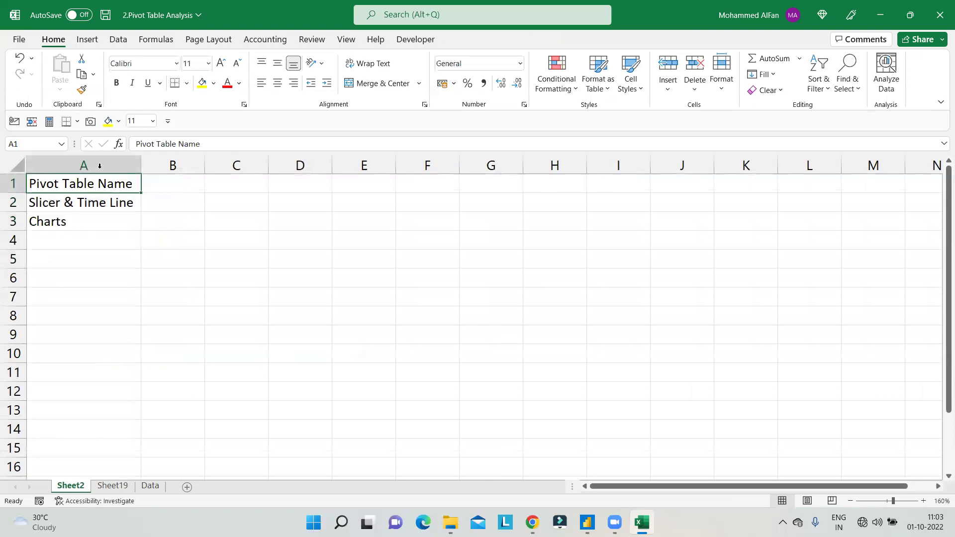
pyautogui.click(108, 122)
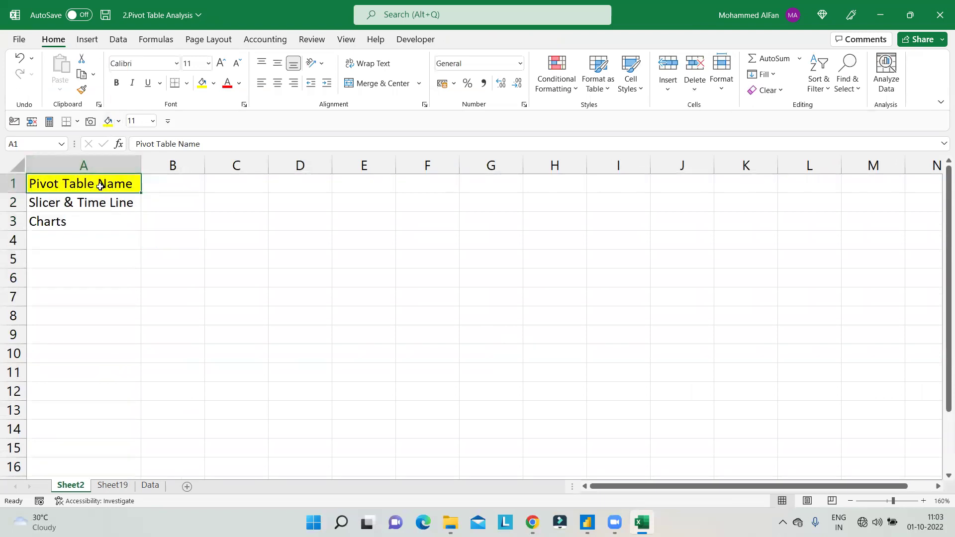
pyautogui.click(113, 486)
pyautogui.click(137, 279)
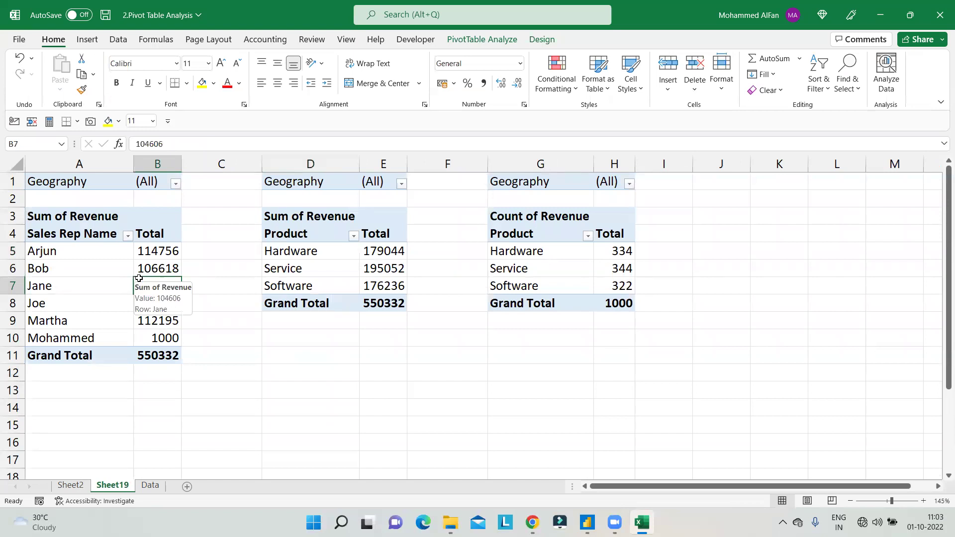
pyautogui.moveTo(745, 204); pyautogui.dragTo(780, 357)
pyautogui.click(752, 322)
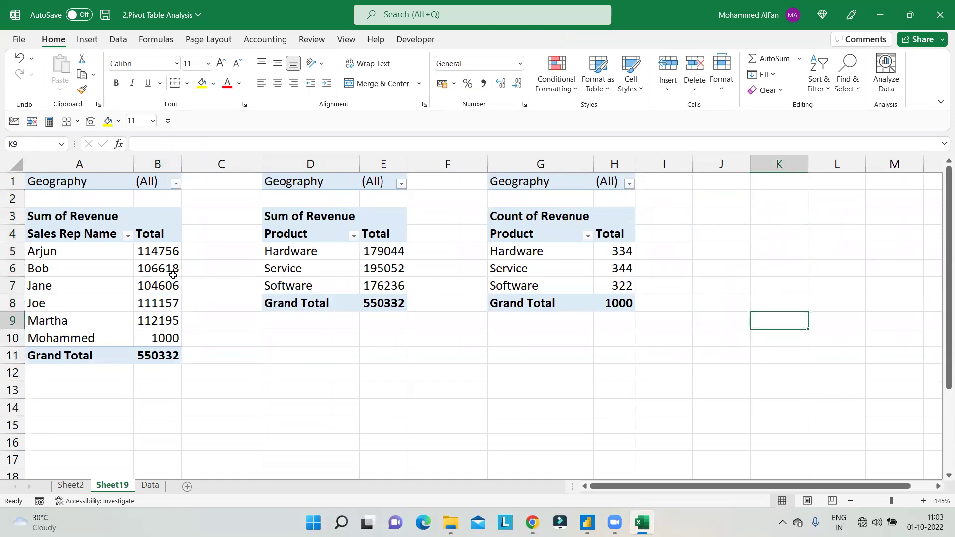
pyautogui.click(147, 268)
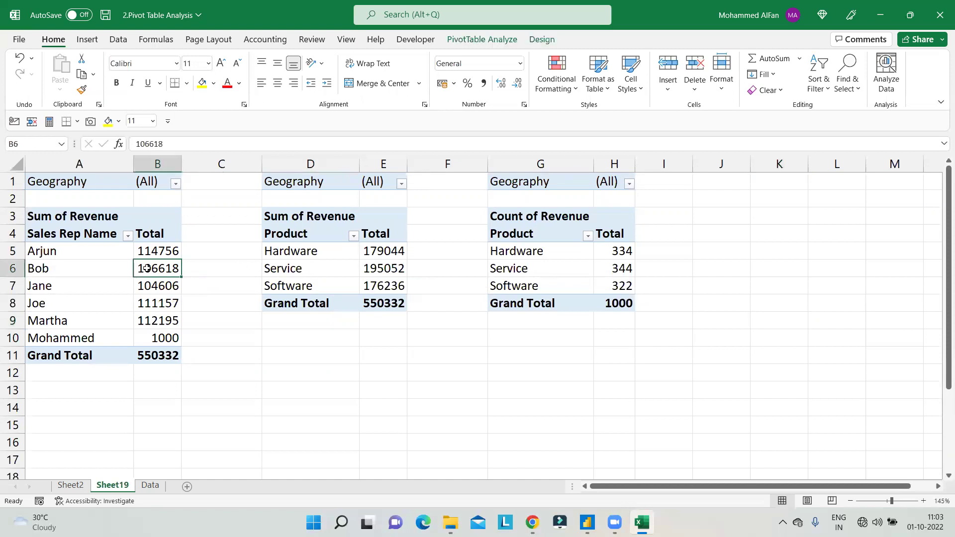
pyautogui.click(482, 43)
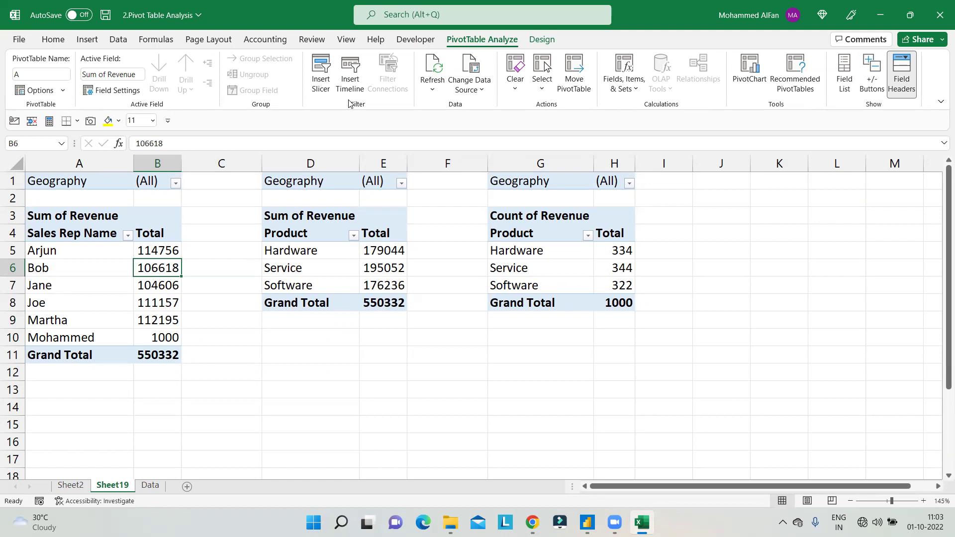
# - Insert a Geography slicer and place it in columns J–L beside the pivots
pyautogui.click(321, 72)
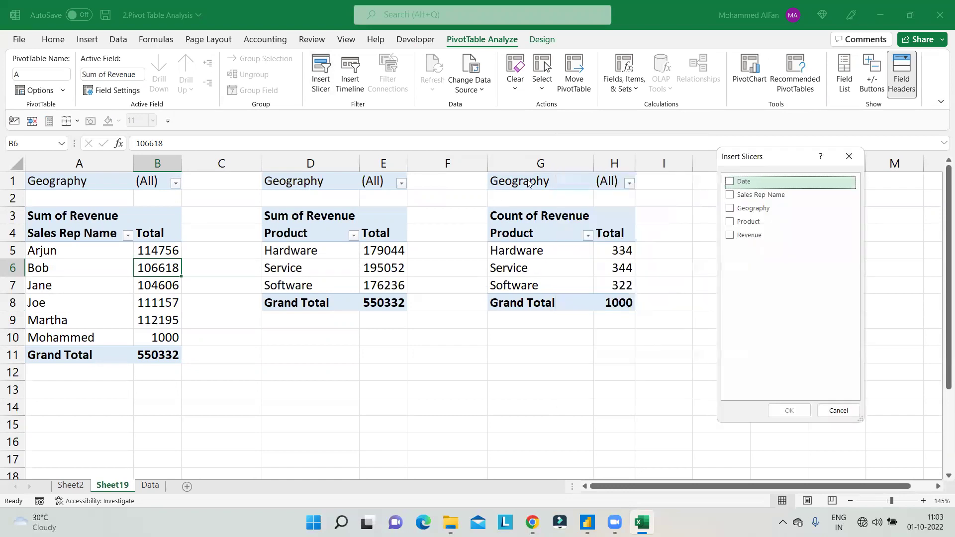
pyautogui.click(731, 211)
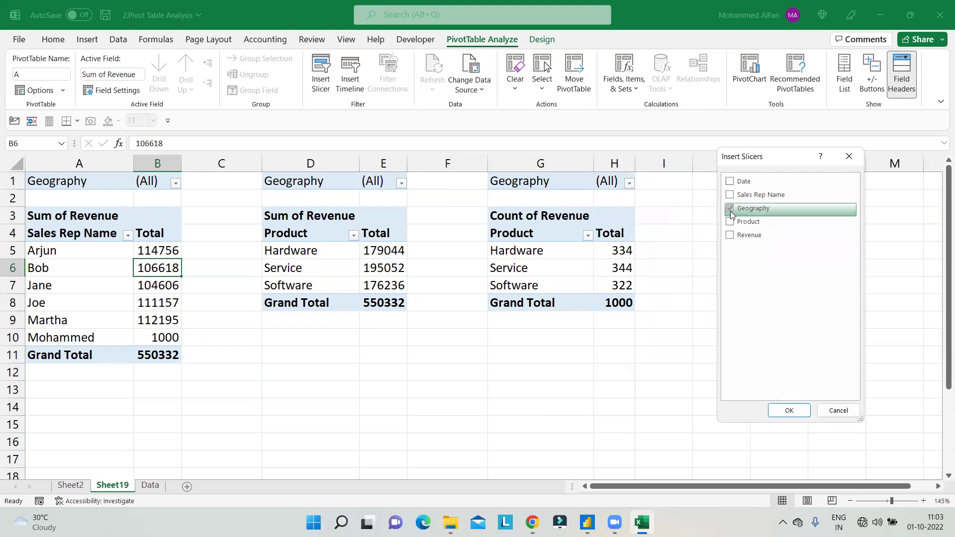
pyautogui.click(789, 410)
pyautogui.moveTo(471, 230); pyautogui.dragTo(745, 201)
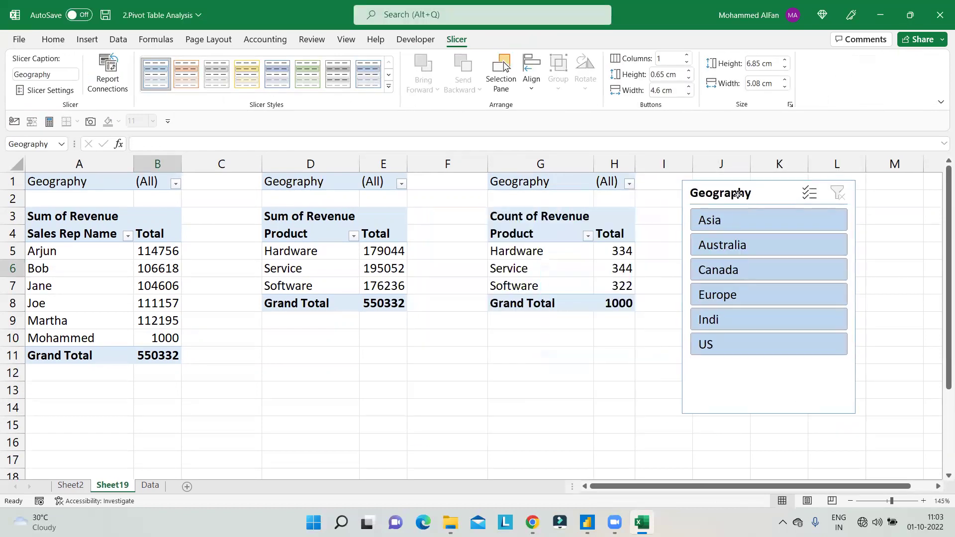
# - Lengthen the slicer to show all six regions, narrow it slightly and nudge it left
pyautogui.moveTo(769, 411); pyautogui.dragTo(770, 356)
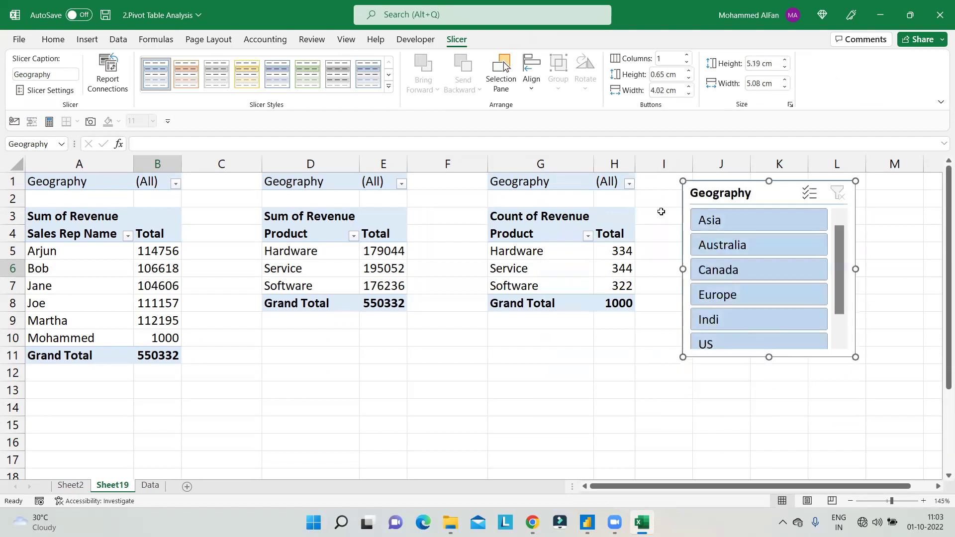
pyautogui.click(629, 183)
pyautogui.click(650, 251)
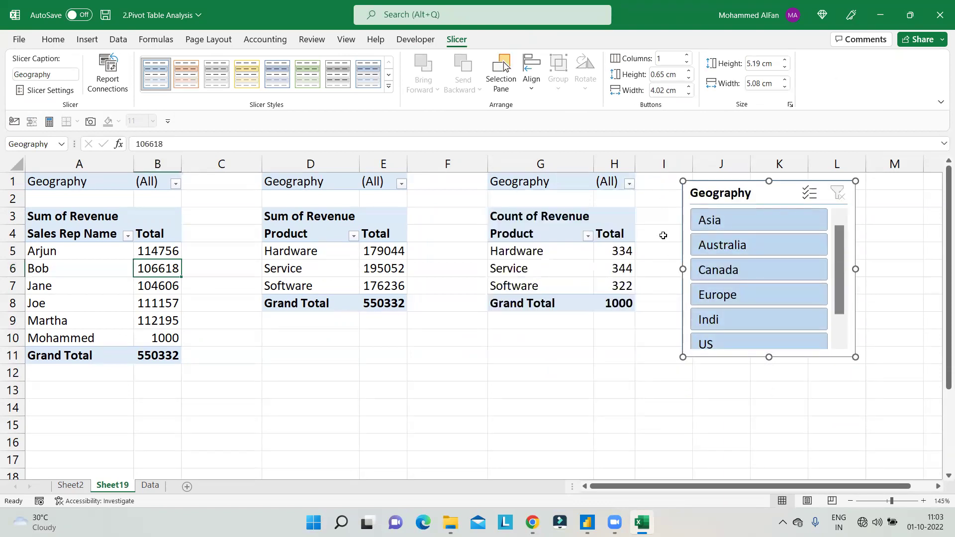
pyautogui.moveTo(758, 360); pyautogui.dragTo(771, 391)
pyautogui.moveTo(858, 293); pyautogui.dragTo(849, 292)
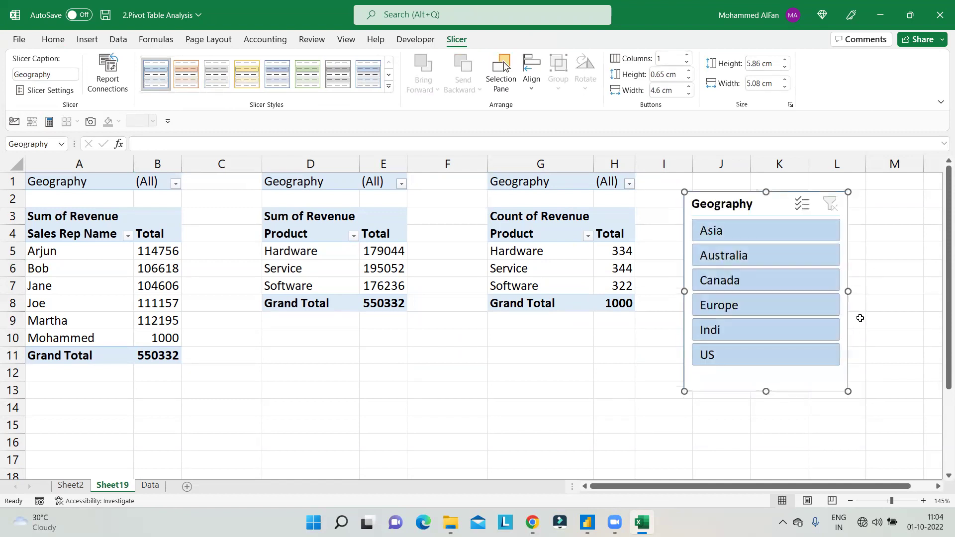
pyautogui.moveTo(714, 206); pyautogui.dragTo(705, 210)
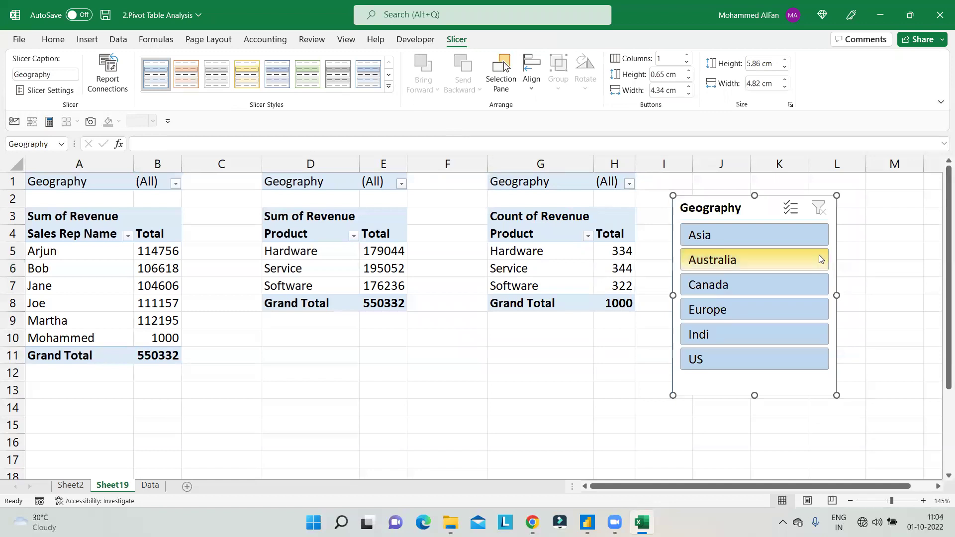
pyautogui.press('Escape')
# - Check the slicer's placement beside the pivots and reselect it for formatting
pyautogui.click(697, 208)
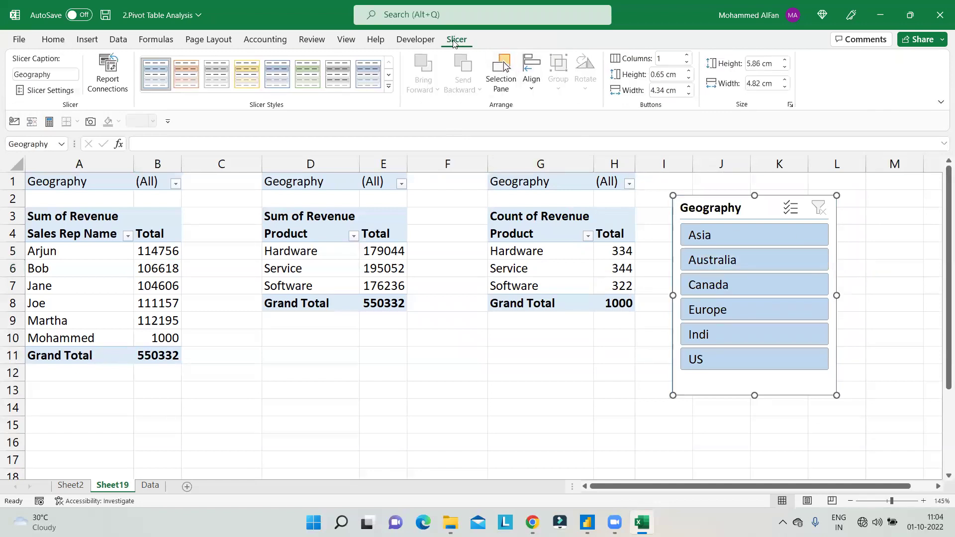
pyautogui.click(433, 351)
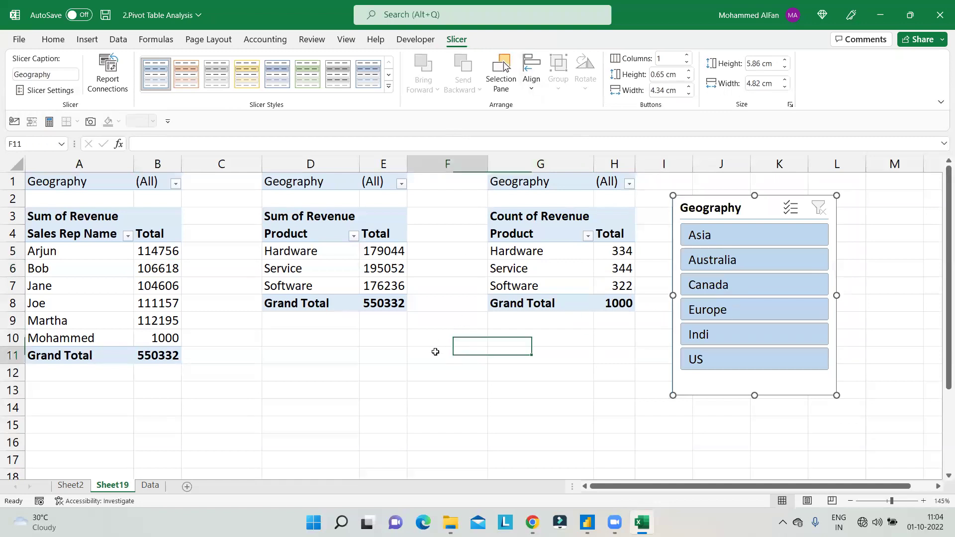
pyautogui.click(717, 202)
pyautogui.click(426, 356)
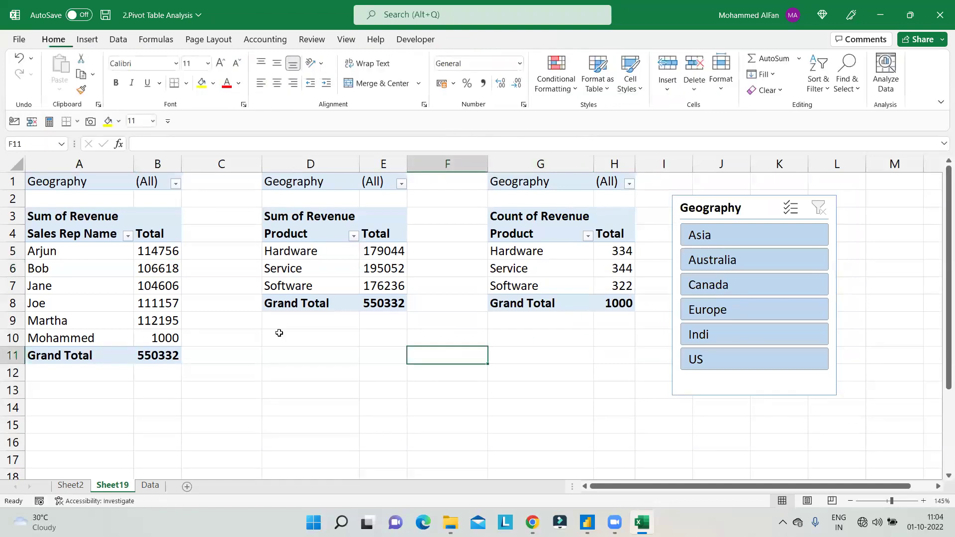
pyautogui.click(139, 302)
pyautogui.click(482, 40)
pyautogui.click(543, 44)
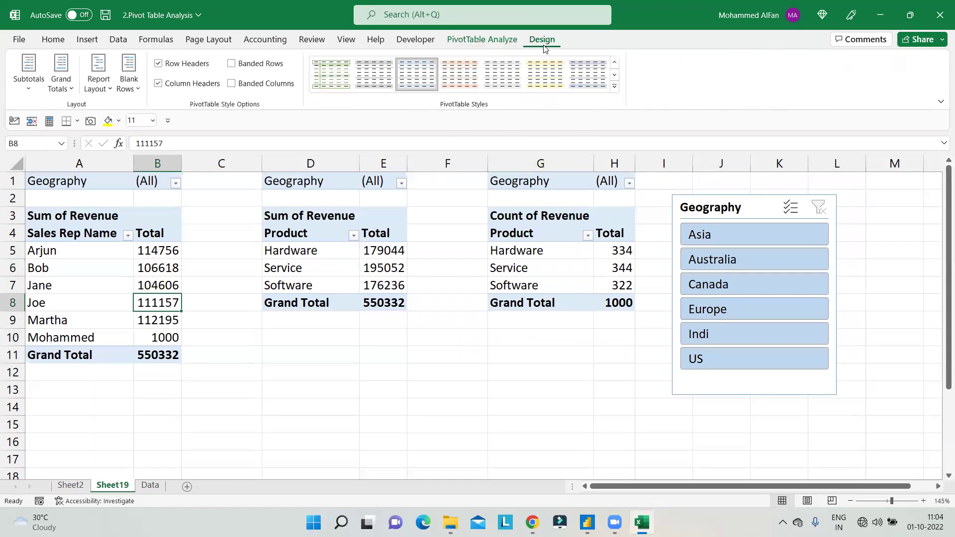
pyautogui.click(708, 202)
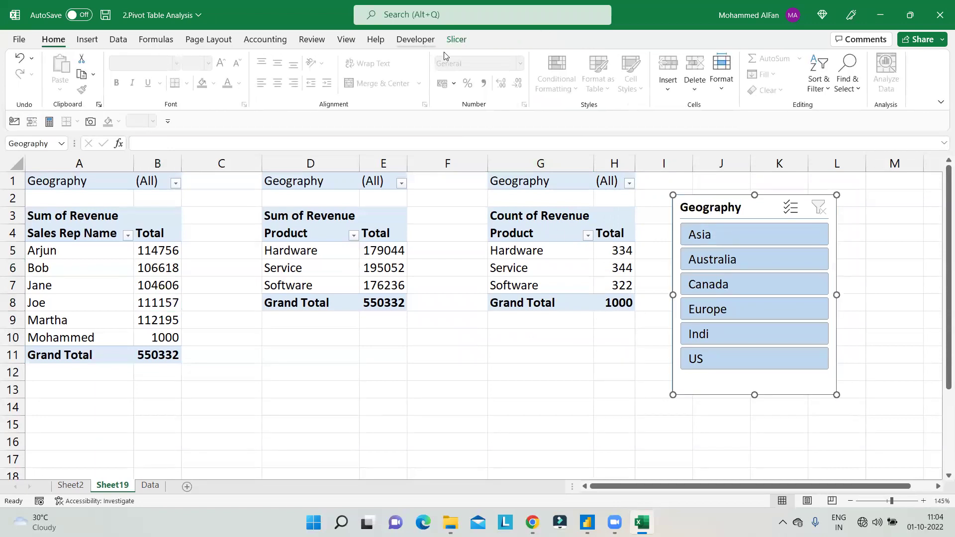
pyautogui.click(457, 40)
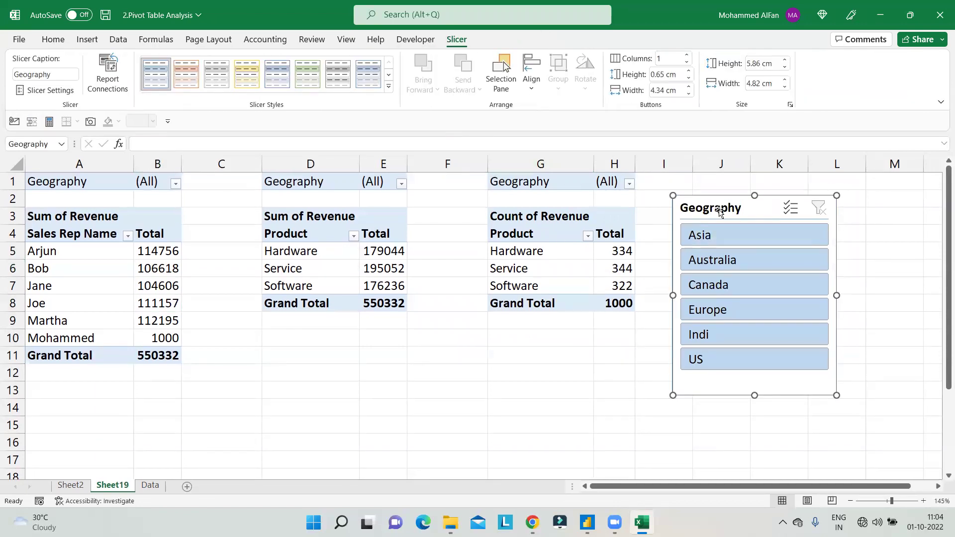
# - Apply the green Dark slicer style and shift the slicer one column left
pyautogui.click(389, 87)
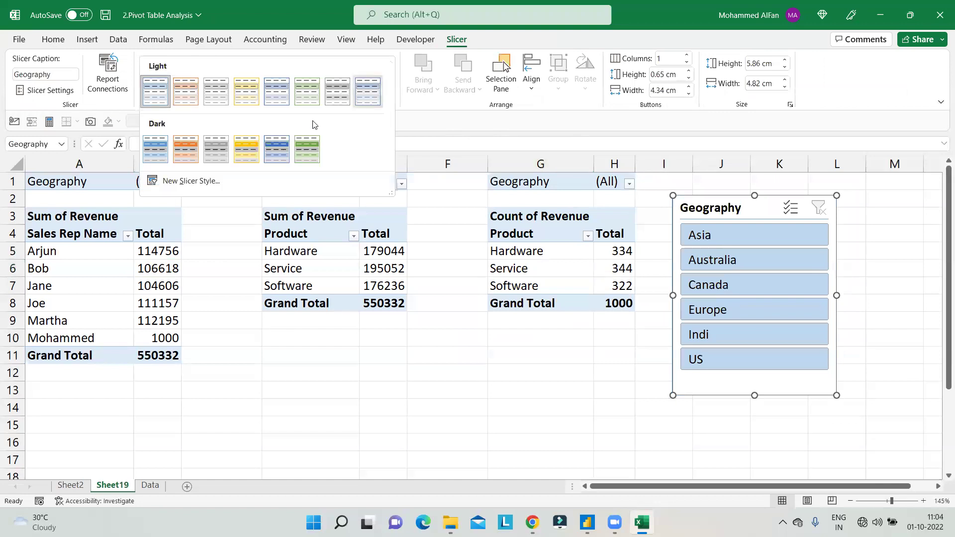
pyautogui.click(299, 150)
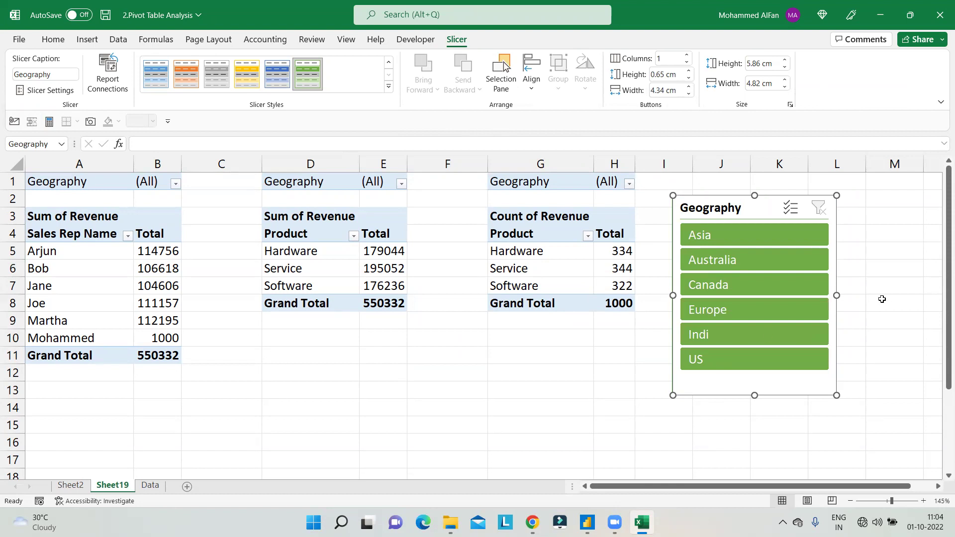
pyautogui.moveTo(722, 204); pyautogui.dragTo(685, 204)
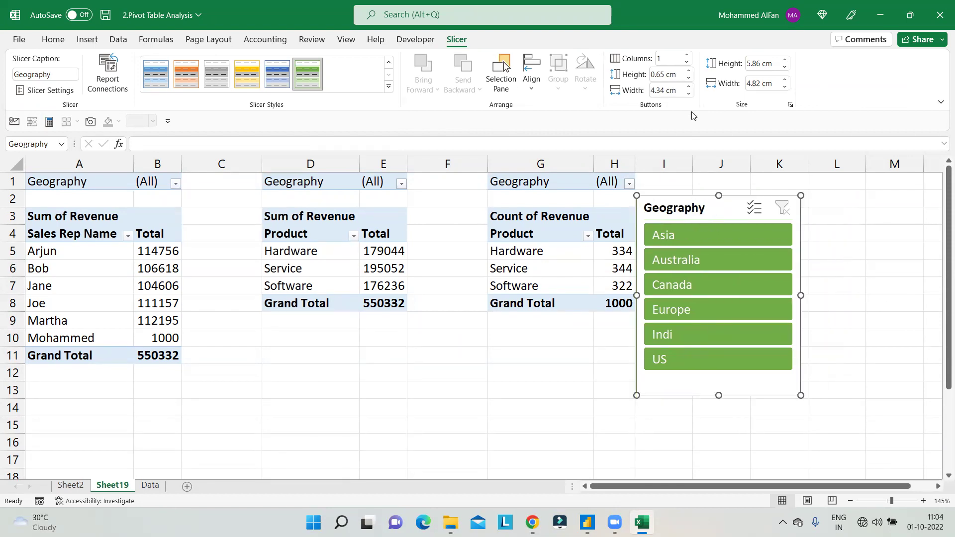
# - Set the slicer to 2 columns and resize it to 7.23 cm wide, 3.25 cm tall
pyautogui.click(664, 60)
pyautogui.write('2')
pyautogui.press('Return')
pyautogui.moveTo(800, 296); pyautogui.dragTo(882, 296)
pyautogui.moveTo(759, 395); pyautogui.dragTo(754, 306)
pyautogui.moveTo(729, 207)
pyautogui.mouseDown()
pyautogui.moveTo(755, 207)
pyautogui.moveTo(741, 218)
pyautogui.mouseUp()
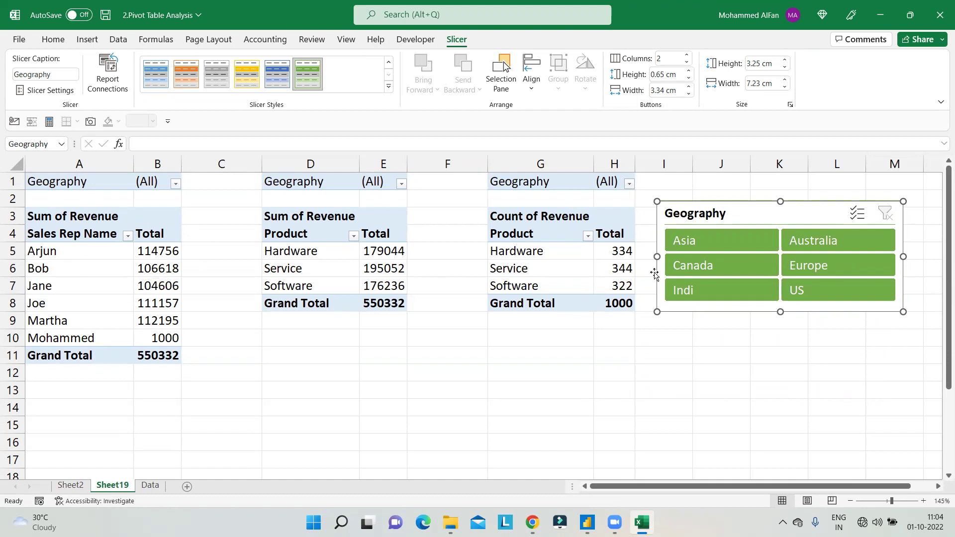
pyautogui.click(709, 248)
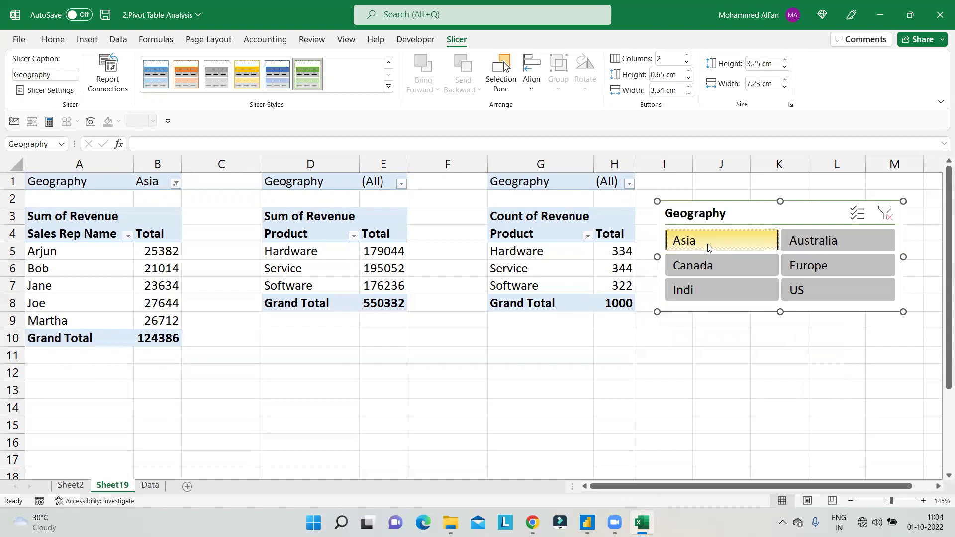
pyautogui.click(816, 246)
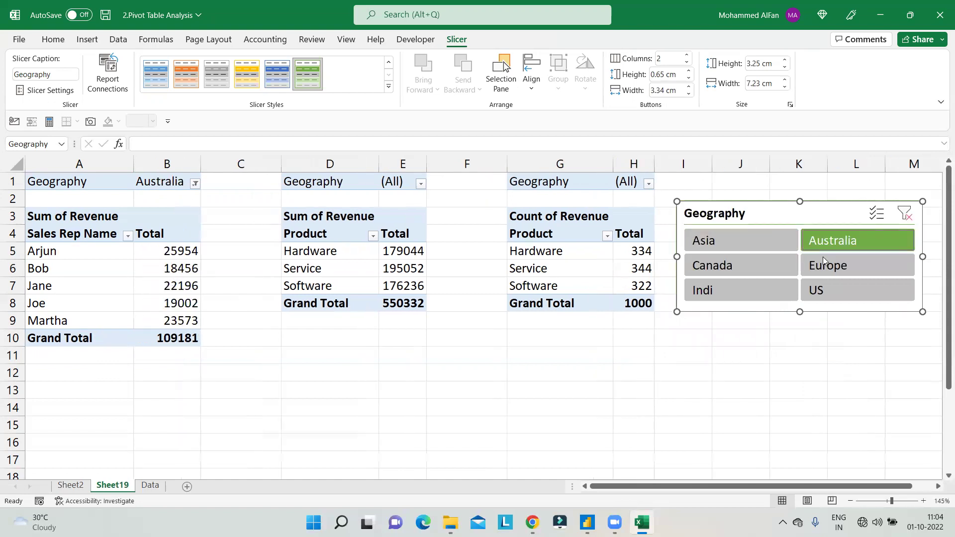
pyautogui.click(763, 263)
pyautogui.click(744, 295)
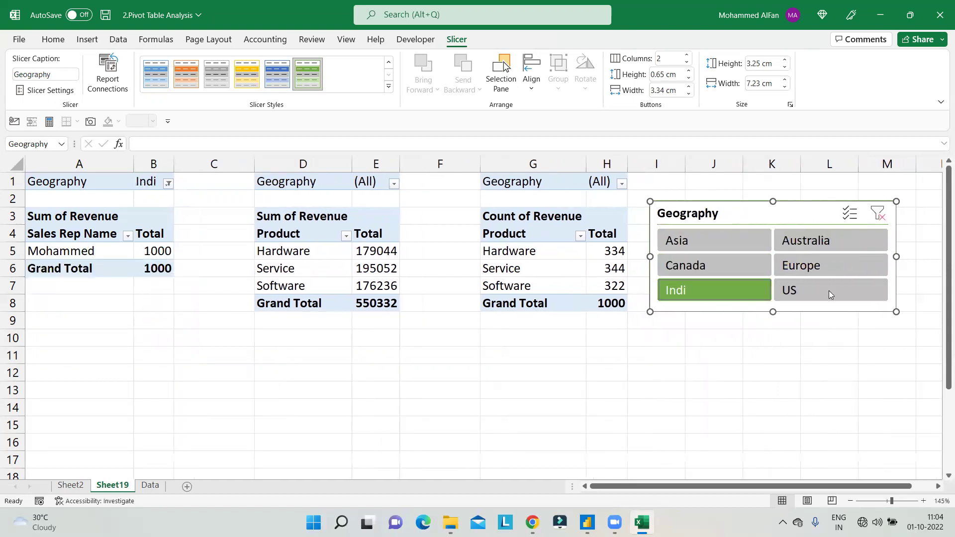
pyautogui.click(829, 291)
pyautogui.click(885, 215)
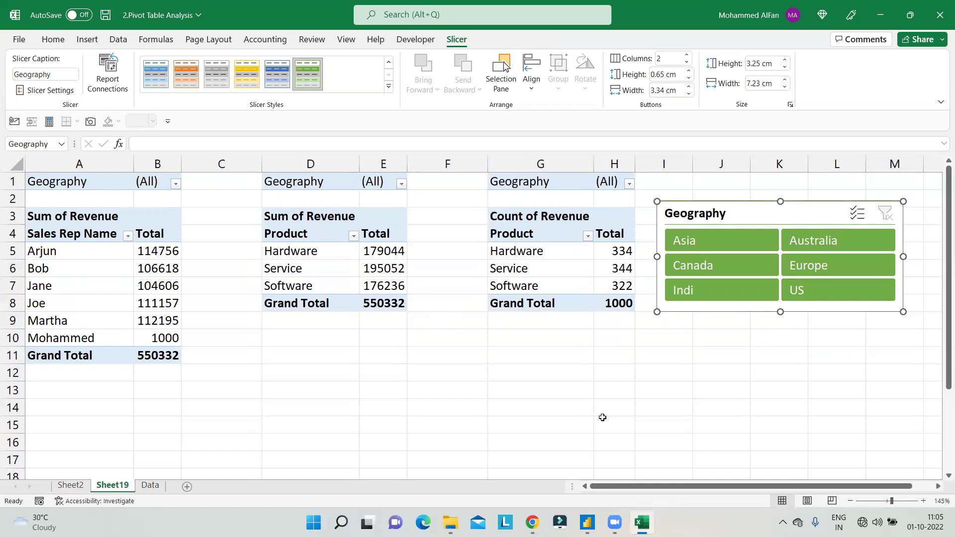
pyautogui.click(726, 217)
# - In the slicer's Report Connections, tick pivot tables B and C alongside A
pyautogui.rightClick(727, 218)
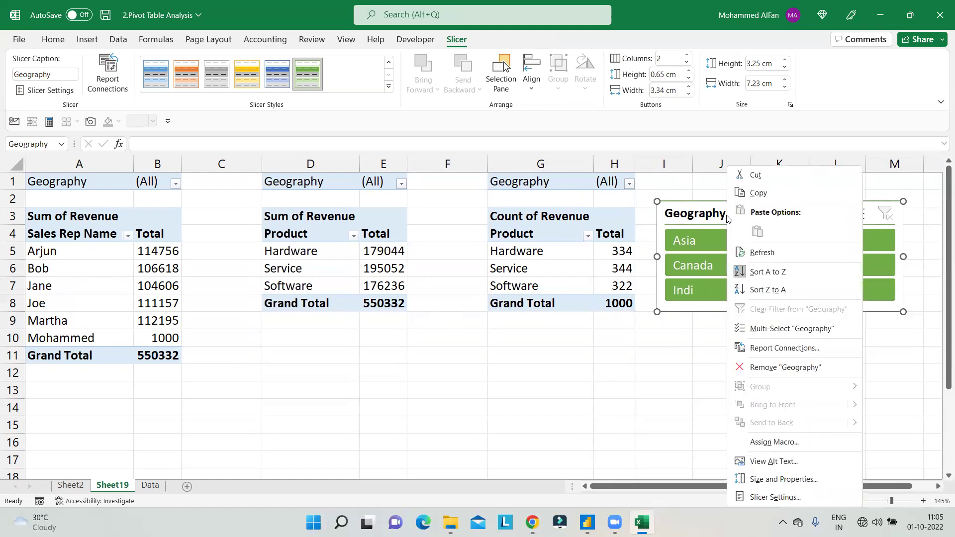
pyautogui.click(789, 349)
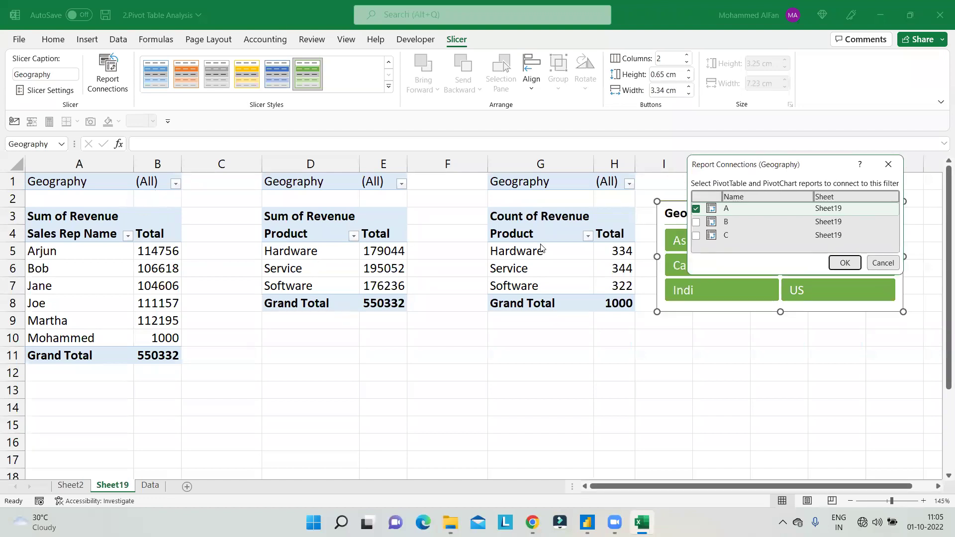
pyautogui.moveTo(779, 168); pyautogui.dragTo(778, 86)
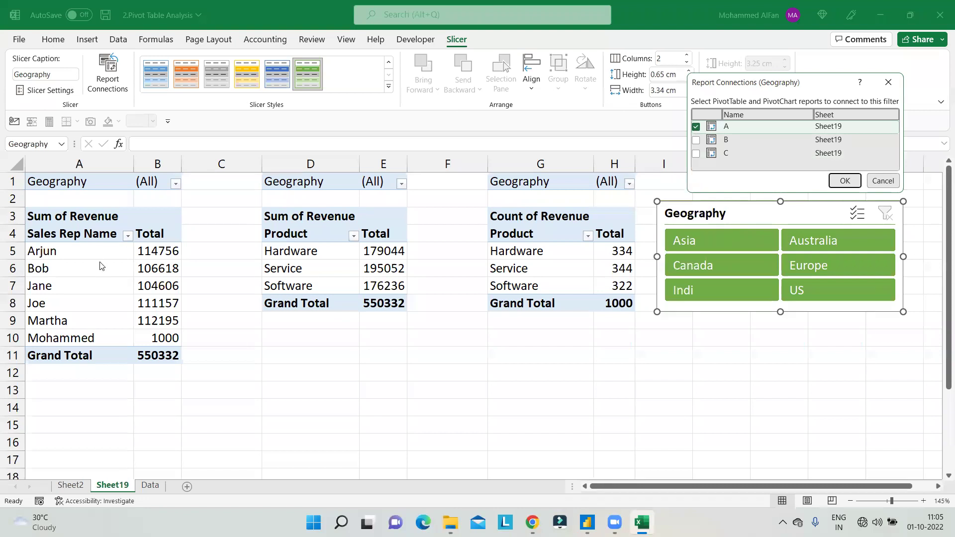
pyautogui.click(697, 141)
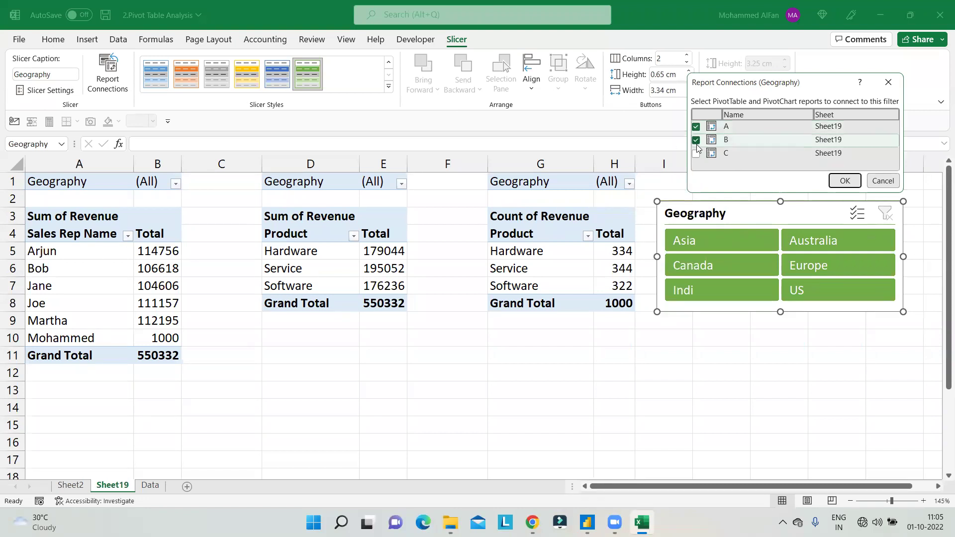
pyautogui.click(695, 154)
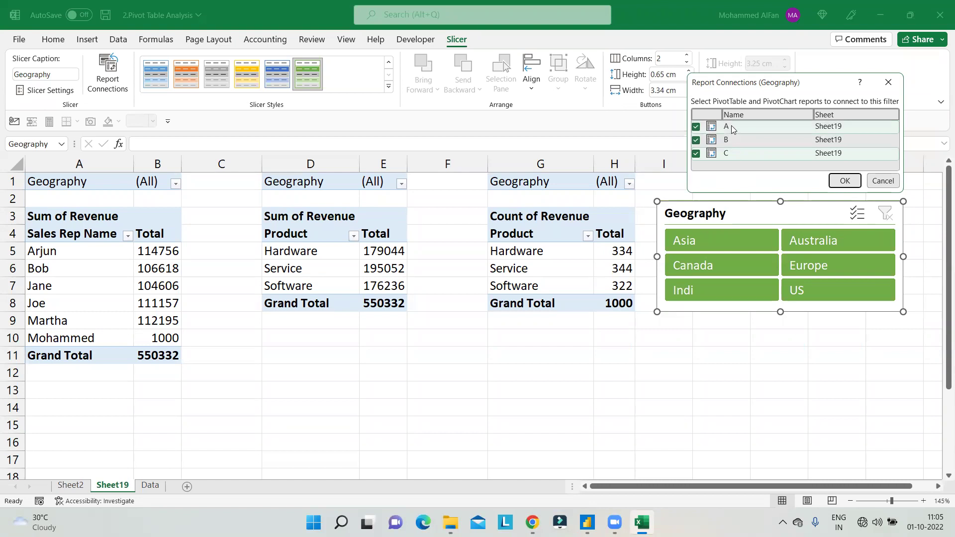
pyautogui.click(837, 180)
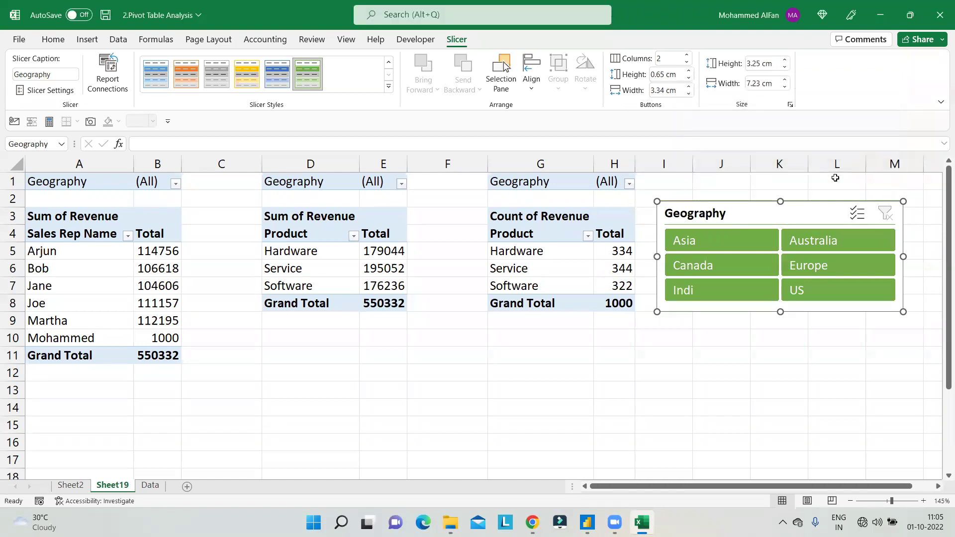
# - Test the Asia, Australia, Canada and Indi buttons, then move the slicer below the pivots
pyautogui.click(706, 247)
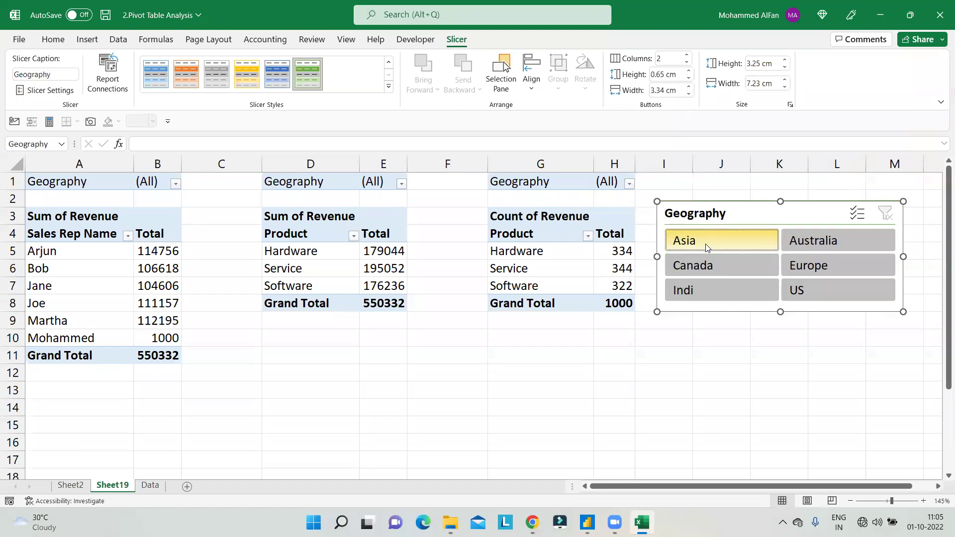
pyautogui.click(810, 241)
pyautogui.click(769, 264)
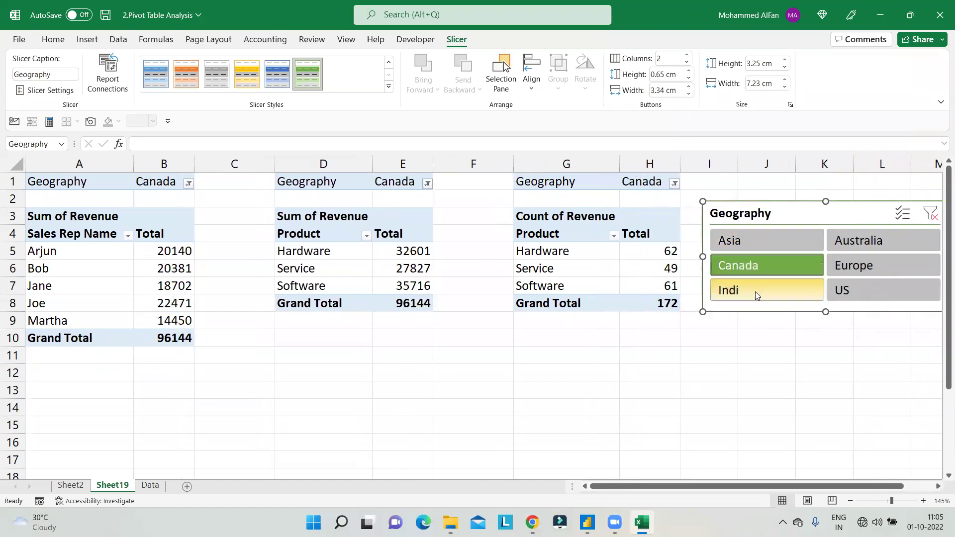
pyautogui.click(756, 292)
pyautogui.moveTo(757, 214); pyautogui.dragTo(358, 332)
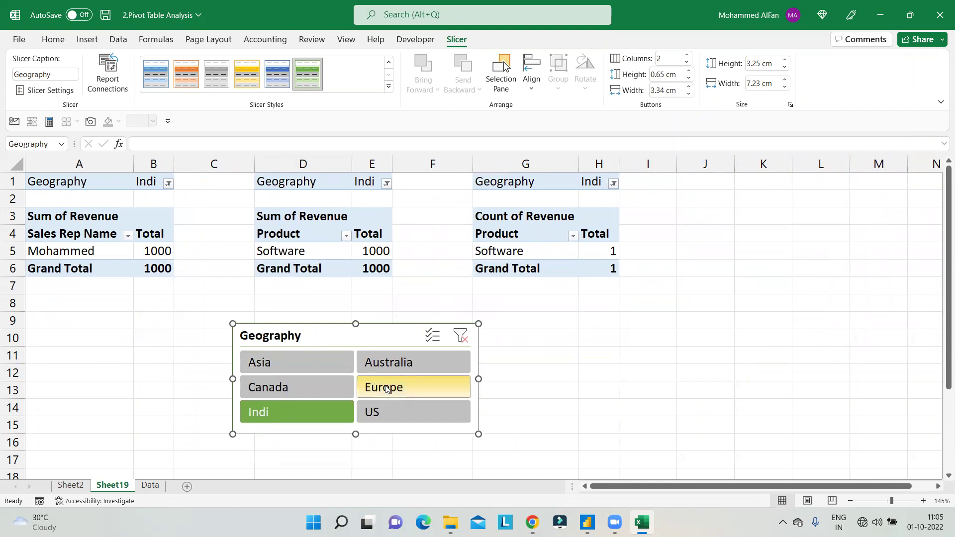
# - Test Europe, Asia, Australia, US and Indi, clear the filter, and move the slicer back right
pyautogui.click(413, 387)
pyautogui.click(321, 366)
pyautogui.click(408, 362)
pyautogui.click(406, 411)
pyautogui.click(346, 411)
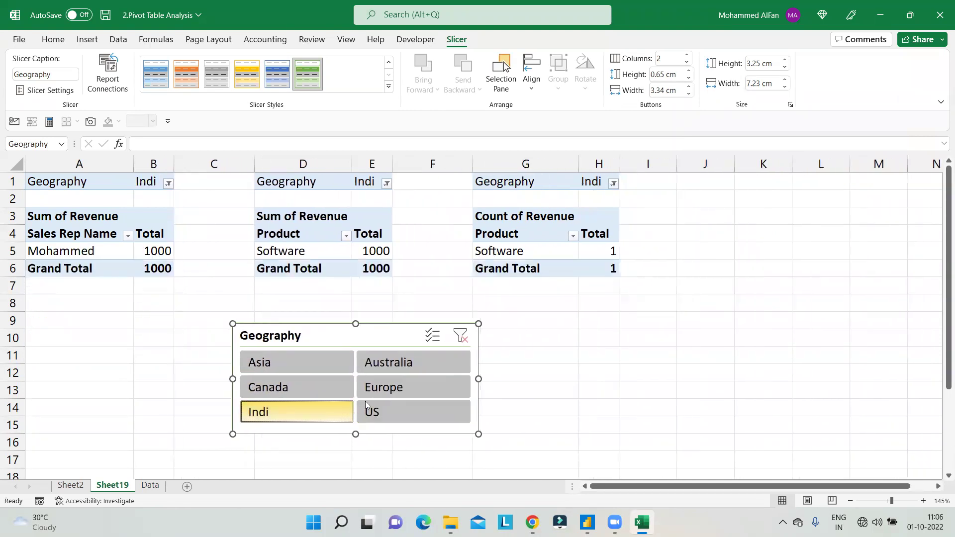
pyautogui.click(459, 340)
pyautogui.moveTo(362, 346); pyautogui.dragTo(798, 283)
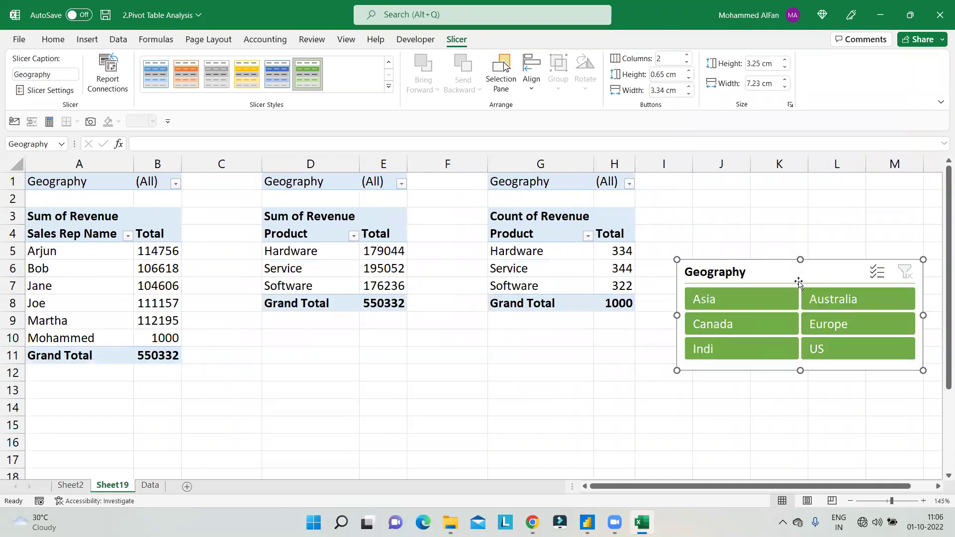
# - Delete the old slicer, insert a new Geography slicer from pivot A, and move it beside the pivots
pyautogui.press('Delete')
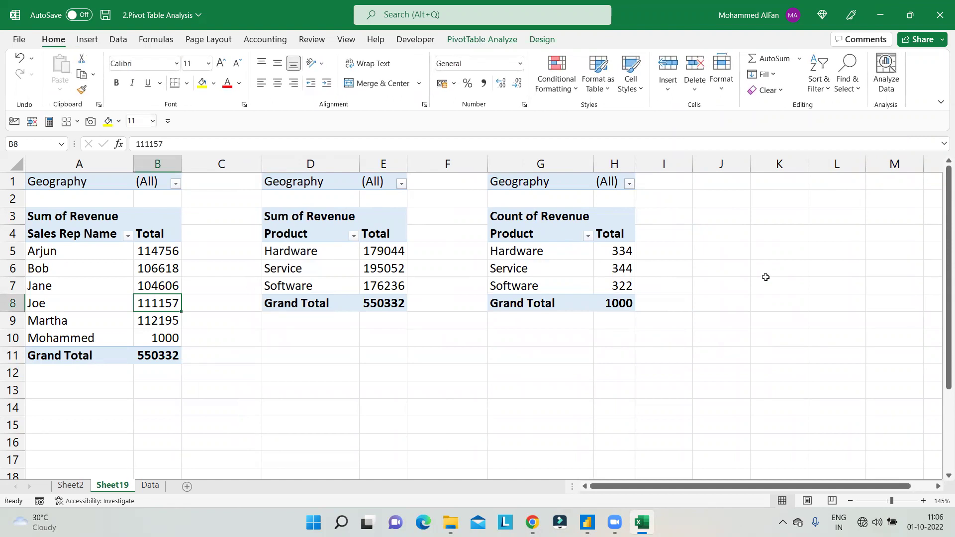
pyautogui.click(143, 275)
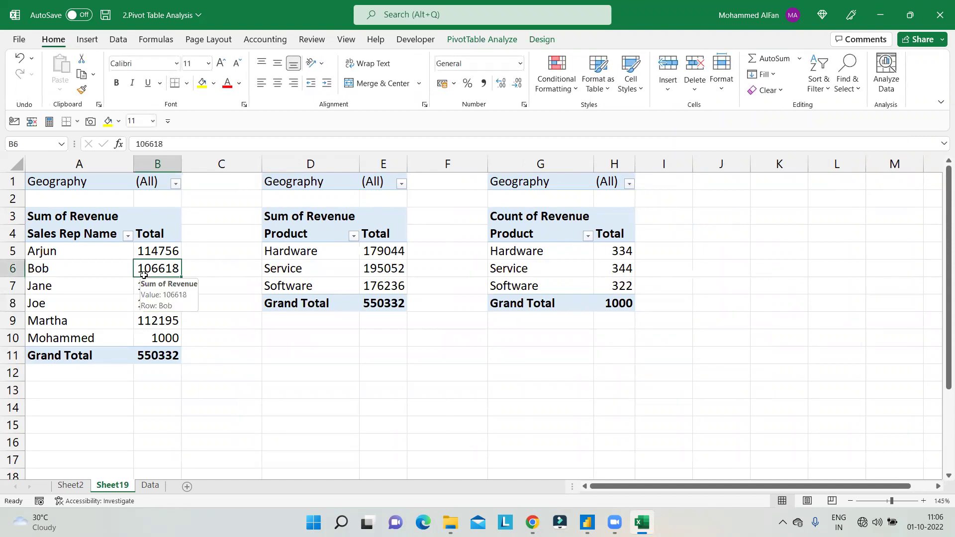
pyautogui.click(88, 270)
pyautogui.click(143, 267)
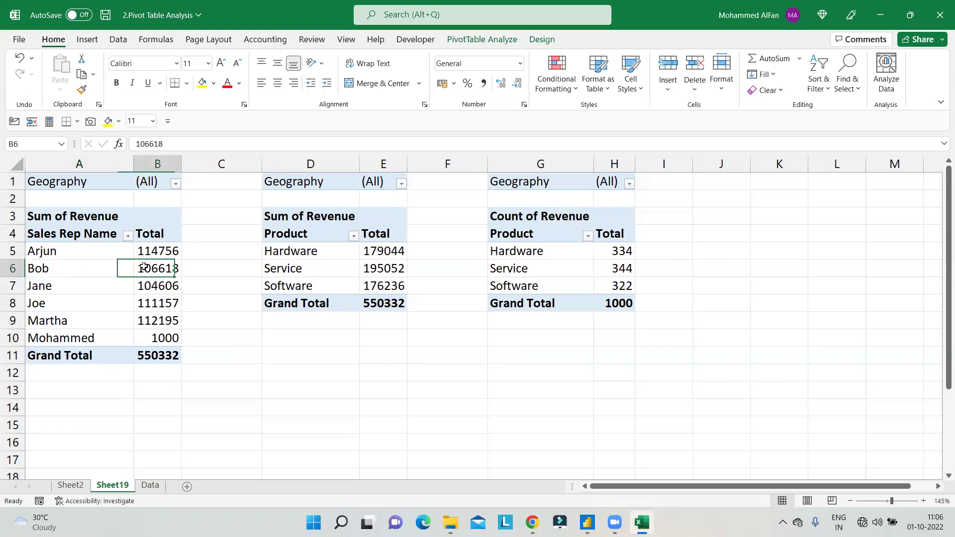
pyautogui.click(486, 43)
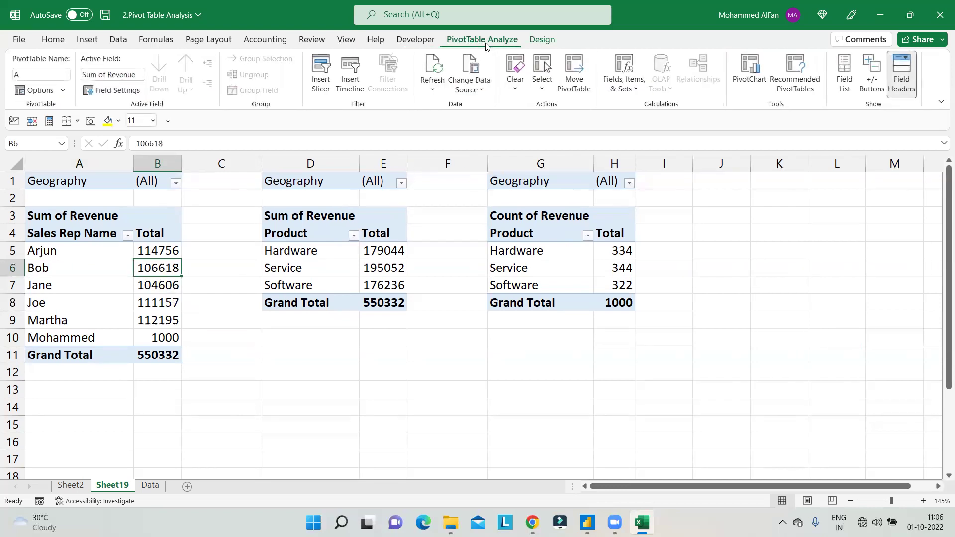
pyautogui.click(321, 72)
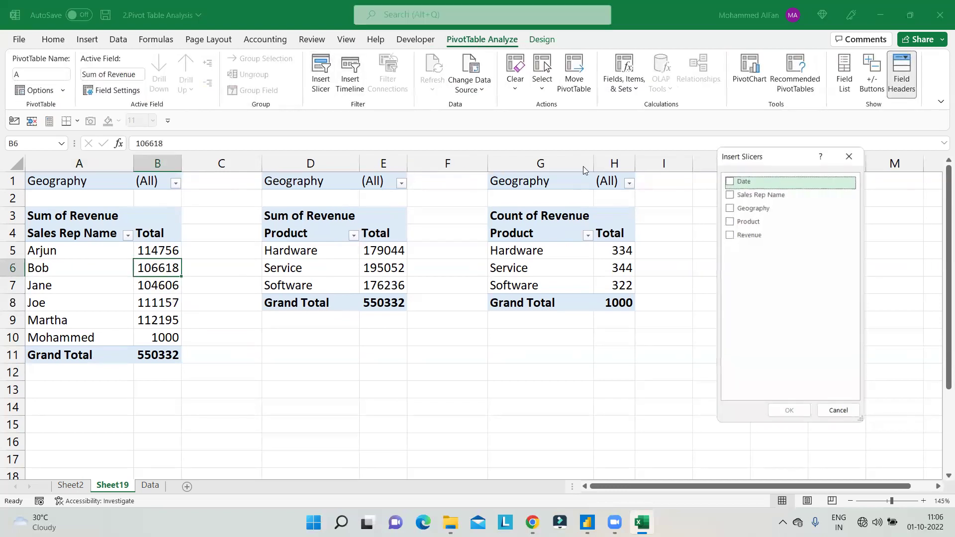
pyautogui.click(731, 210)
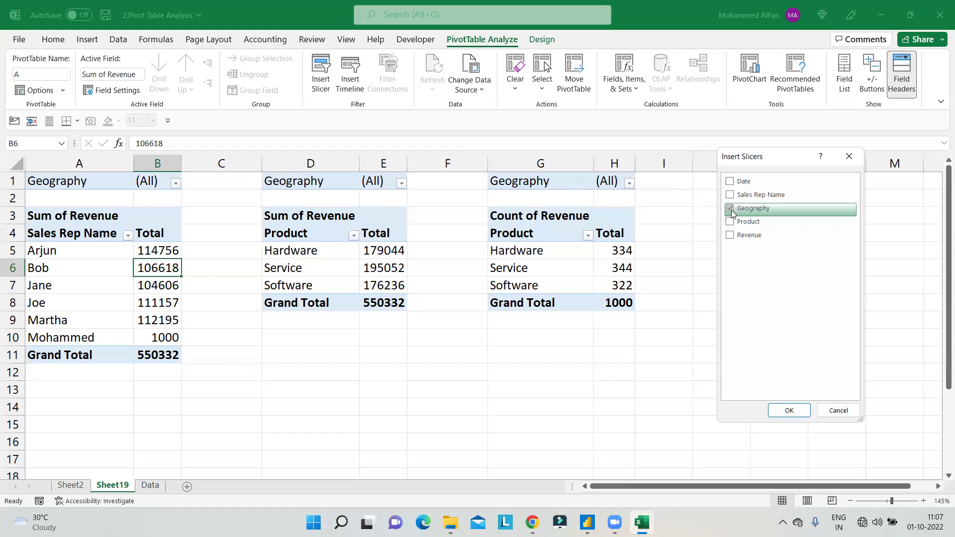
pyautogui.click(788, 410)
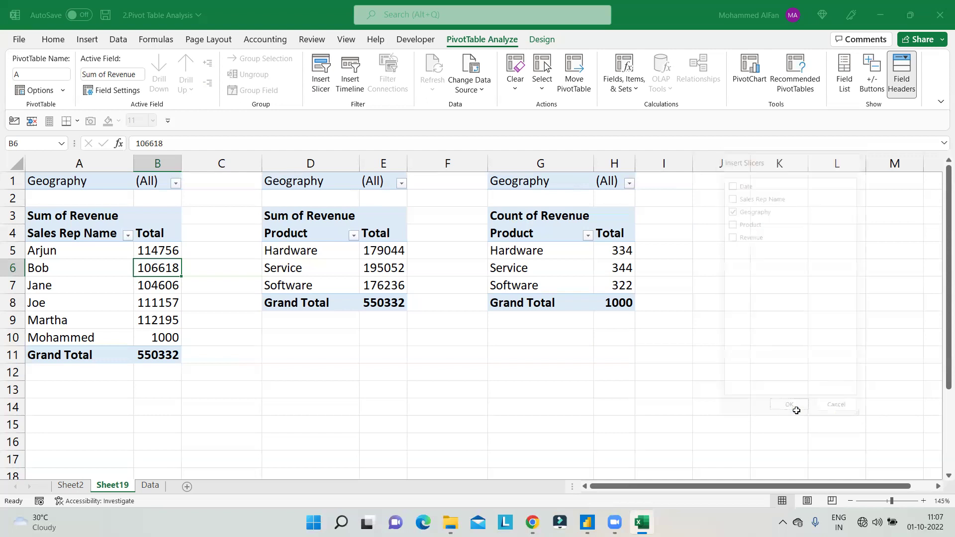
pyautogui.moveTo(578, 209); pyautogui.dragTo(872, 172)
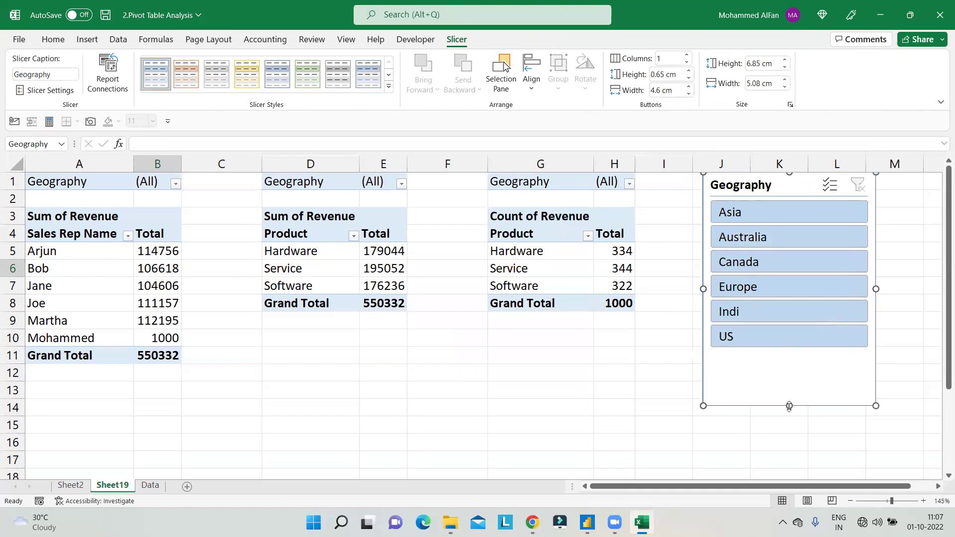
# - Shorten the Geography slicer and move it slightly down and left
pyautogui.moveTo(783, 358); pyautogui.dragTo(784, 358)
pyautogui.moveTo(737, 185); pyautogui.dragTo(726, 215)
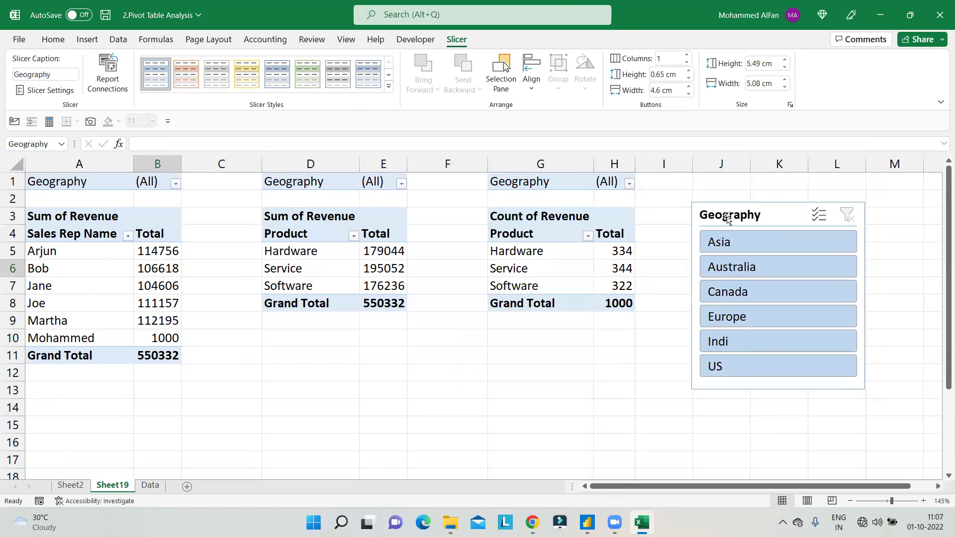
pyautogui.rightClick(728, 216)
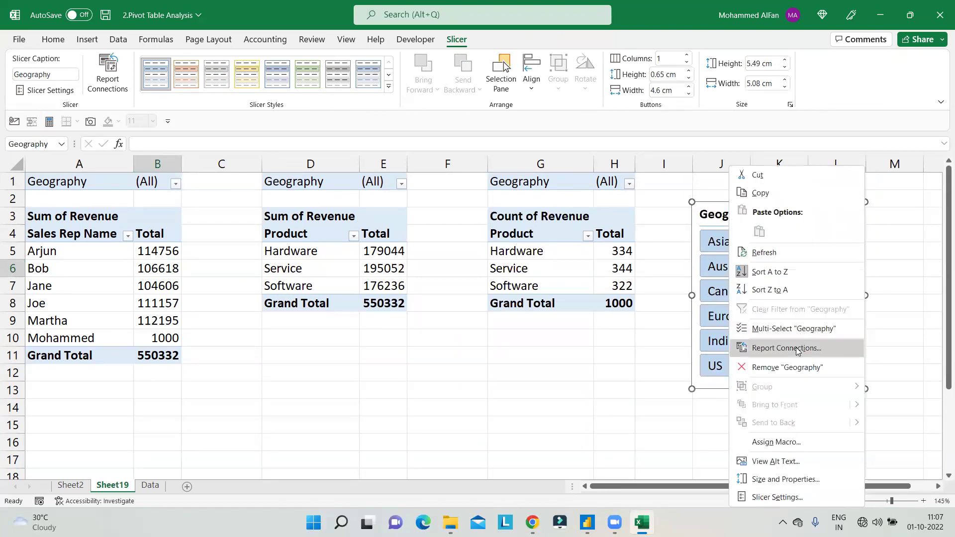
pyautogui.click(710, 219)
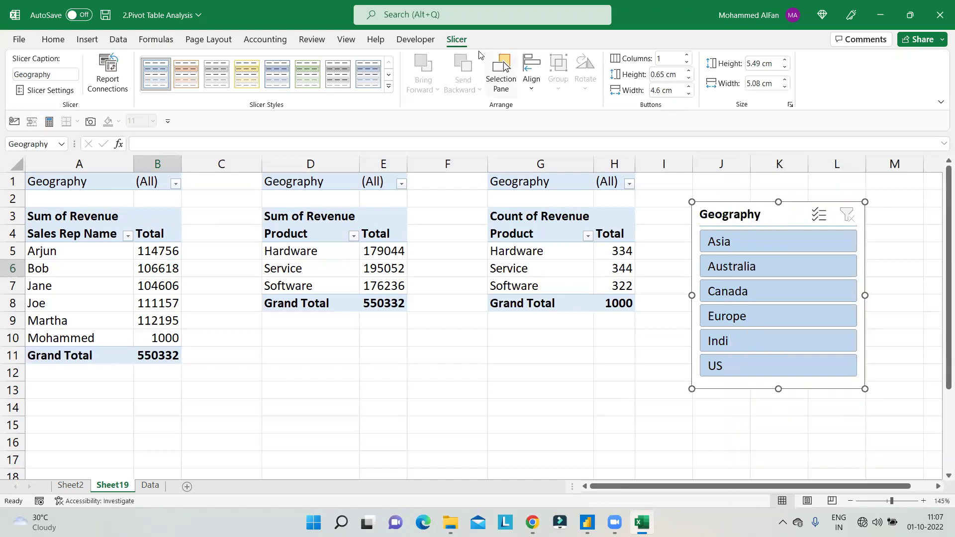
# - Connect the Geography slicer to PivotTables B and C as well, then nudge it up-left
pyautogui.click(121, 84)
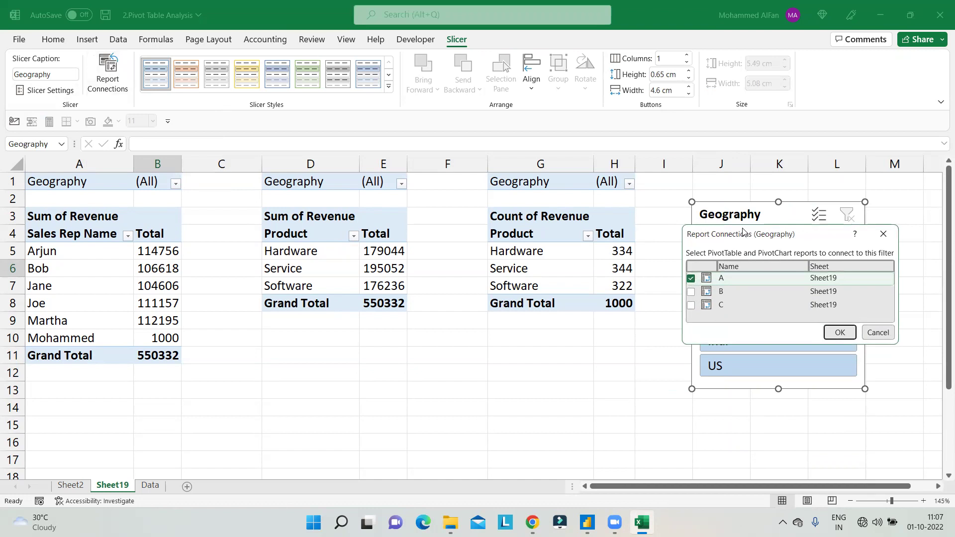
pyautogui.moveTo(743, 232); pyautogui.dragTo(737, 87)
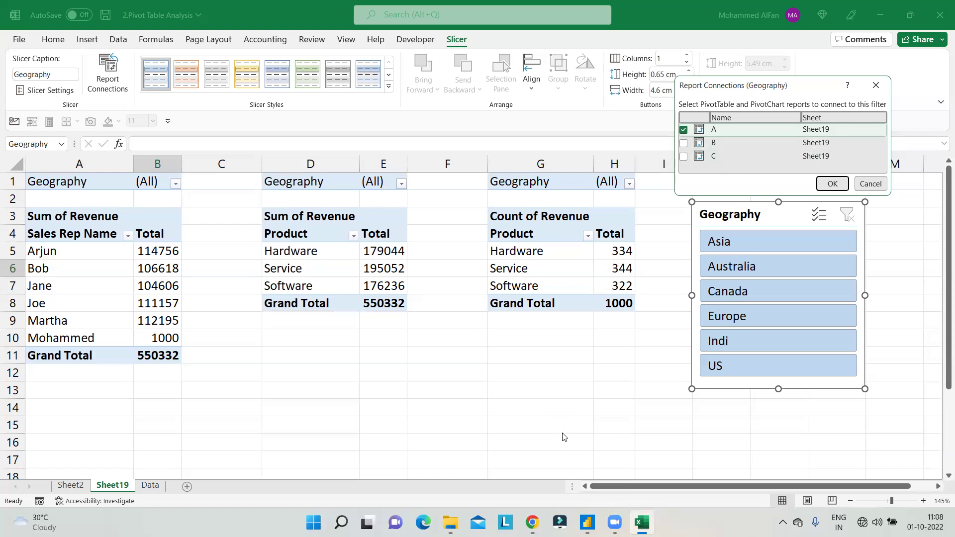
pyautogui.click(683, 144)
pyautogui.click(683, 157)
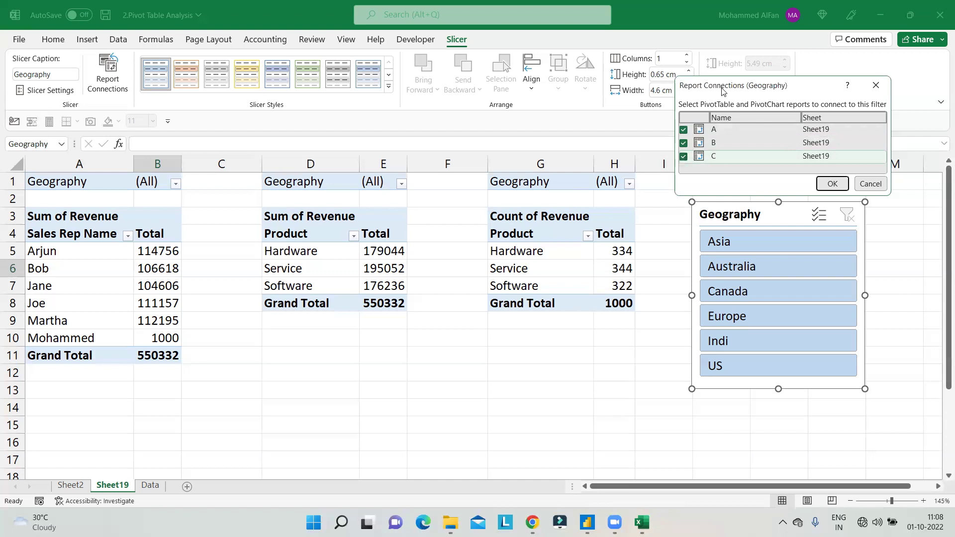
pyautogui.moveTo(723, 91); pyautogui.dragTo(309, 307)
pyautogui.click(463, 302)
pyautogui.moveTo(739, 224); pyautogui.dragTo(721, 216)
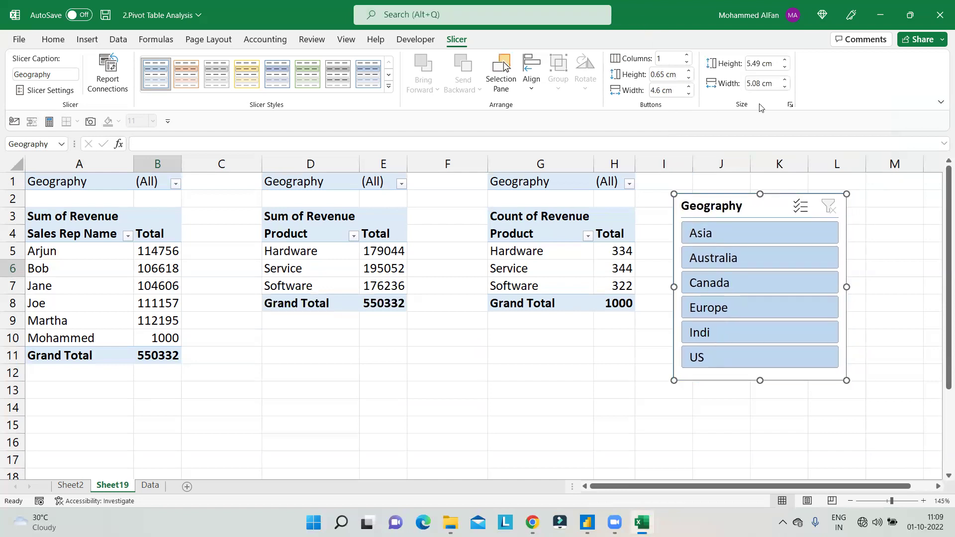
# - Set the slicer height to 5.4 cm and its buttons to 6 columns
pyautogui.click(786, 71)
pyautogui.click(785, 61)
pyautogui.click(786, 71)
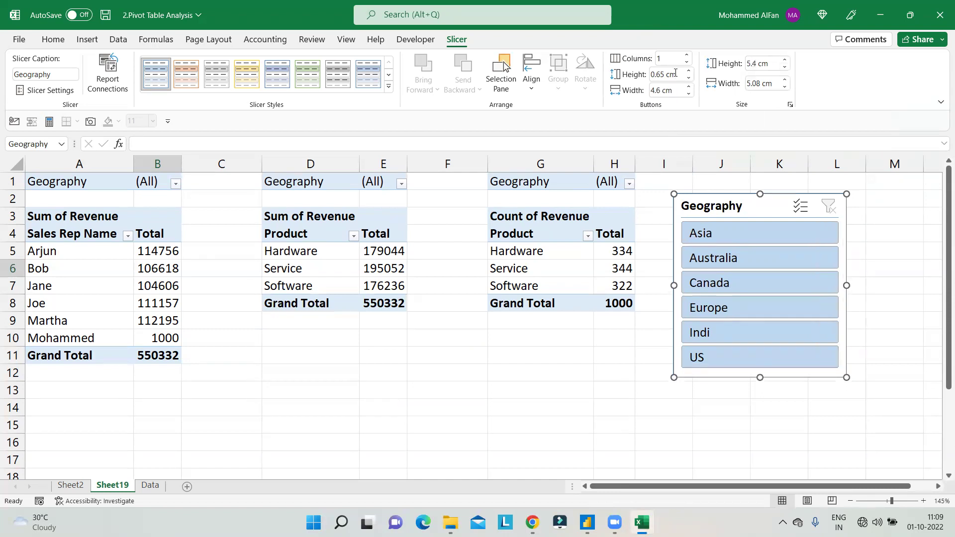
pyautogui.click(667, 59)
pyautogui.write('6')
pyautogui.press('Return')
# - Resize the slicer to about 12.82 cm by 2.01 cm and place it below the pivots
pyautogui.moveTo(849, 286); pyautogui.dragTo(928, 286)
pyautogui.moveTo(799, 378); pyautogui.dragTo(800, 262)
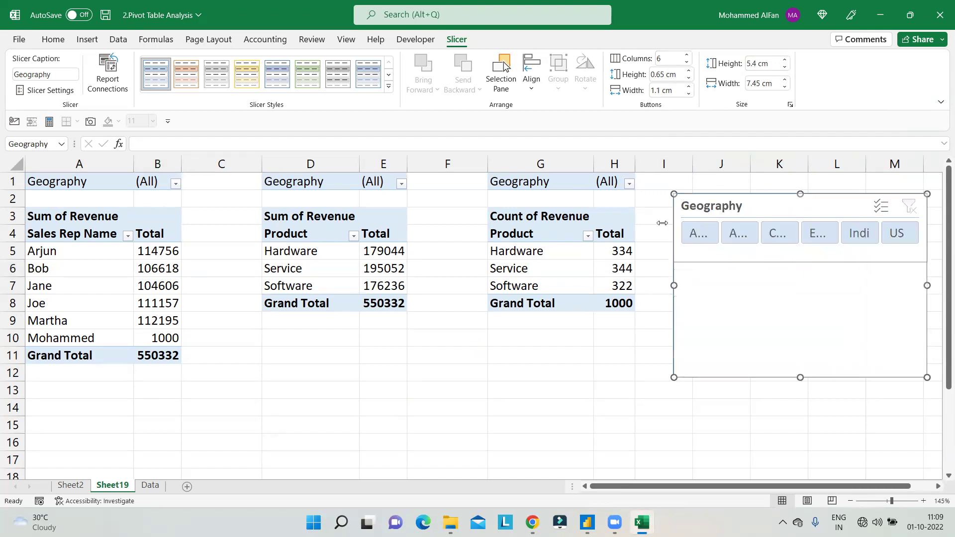
pyautogui.moveTo(673, 228); pyautogui.dragTo(570, 227)
pyautogui.moveTo(691, 207); pyautogui.dragTo(486, 342)
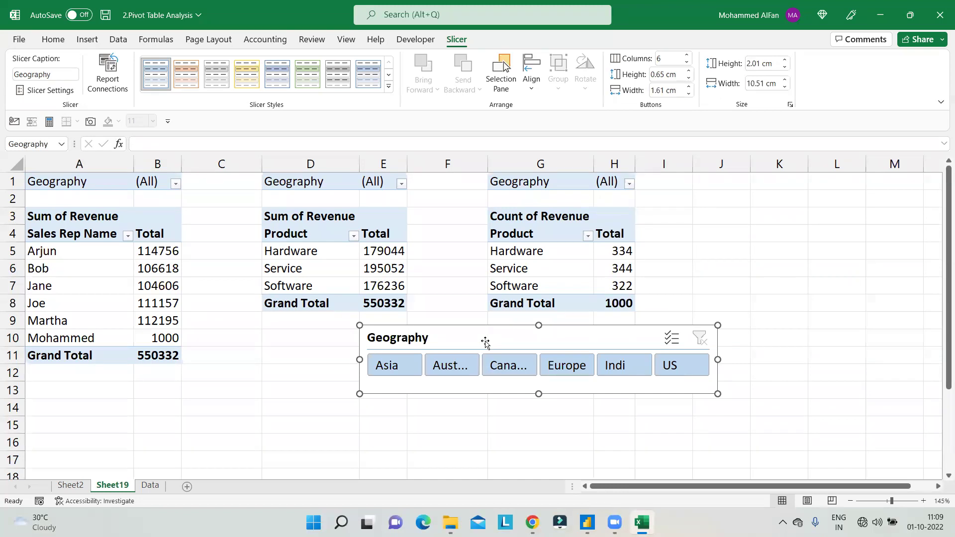
pyautogui.moveTo(486, 343); pyautogui.dragTo(326, 349)
pyautogui.moveTo(559, 367); pyautogui.dragTo(637, 367)
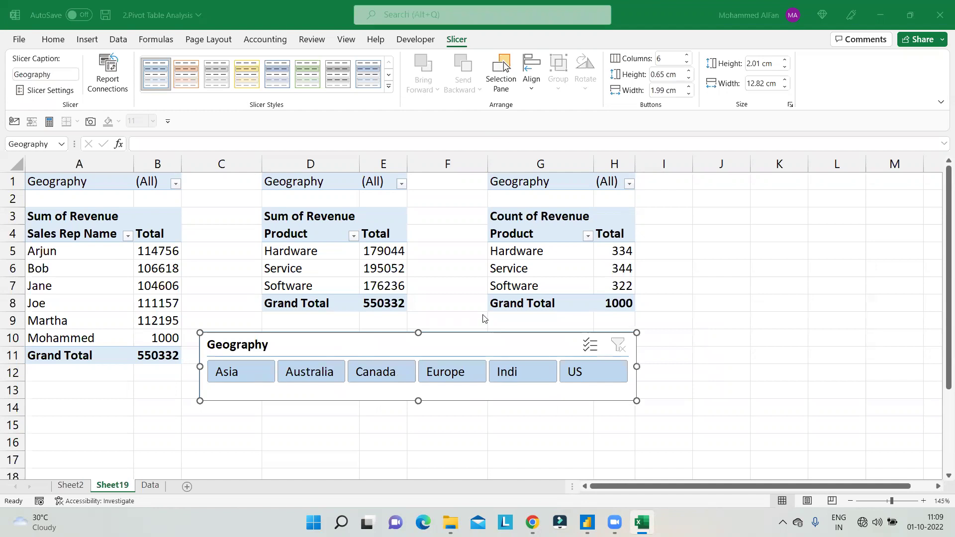
pyautogui.moveTo(468, 354); pyautogui.dragTo(522, 355)
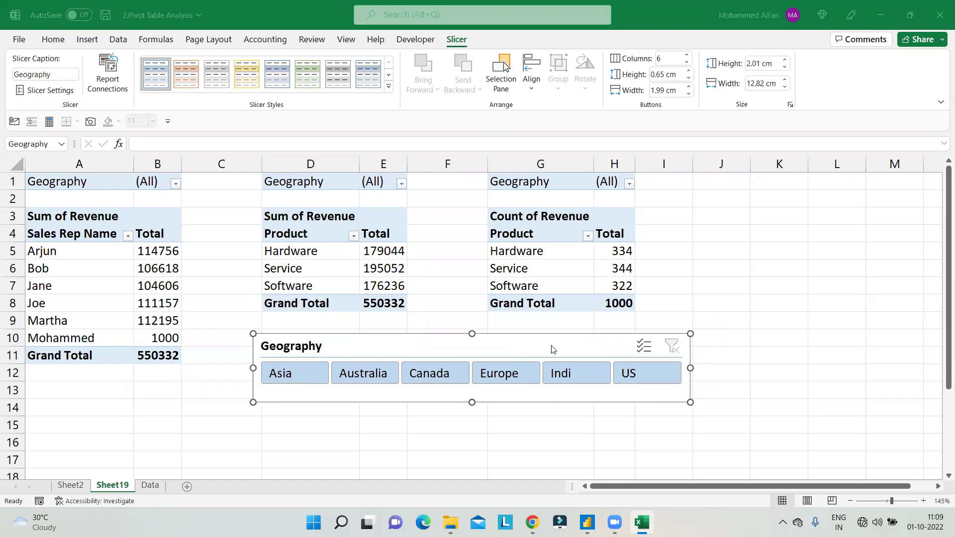
# - Filter by Canada, Europe, Indi, US and Asia in turn, then clear the region filter
pyautogui.moveTo(545, 343); pyautogui.dragTo(512, 345)
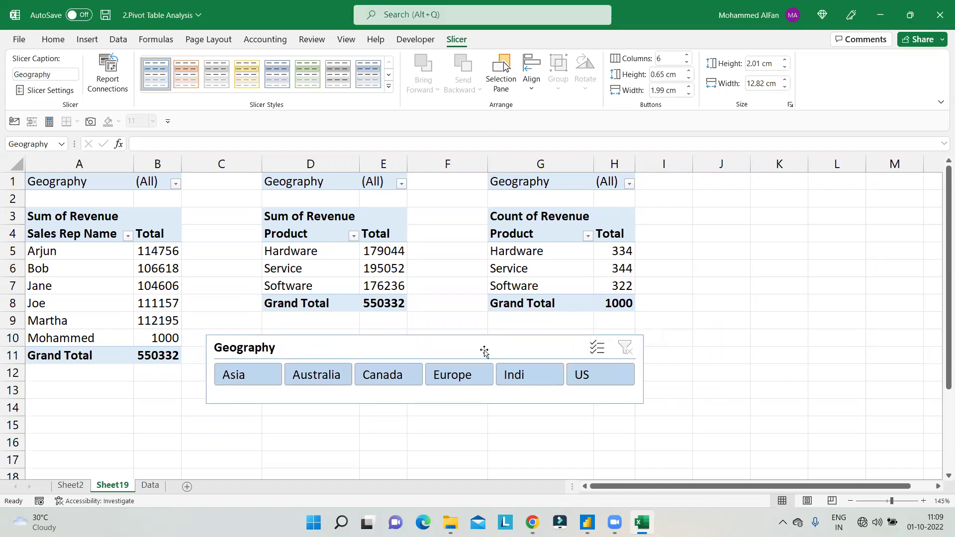
pyautogui.click(387, 376)
pyautogui.click(452, 381)
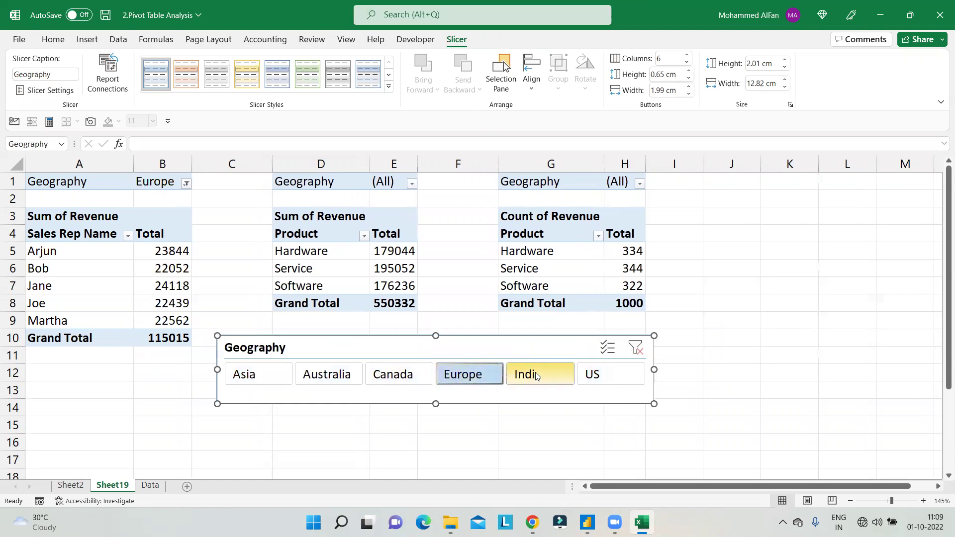
pyautogui.click(527, 380)
pyautogui.click(590, 375)
pyautogui.click(224, 381)
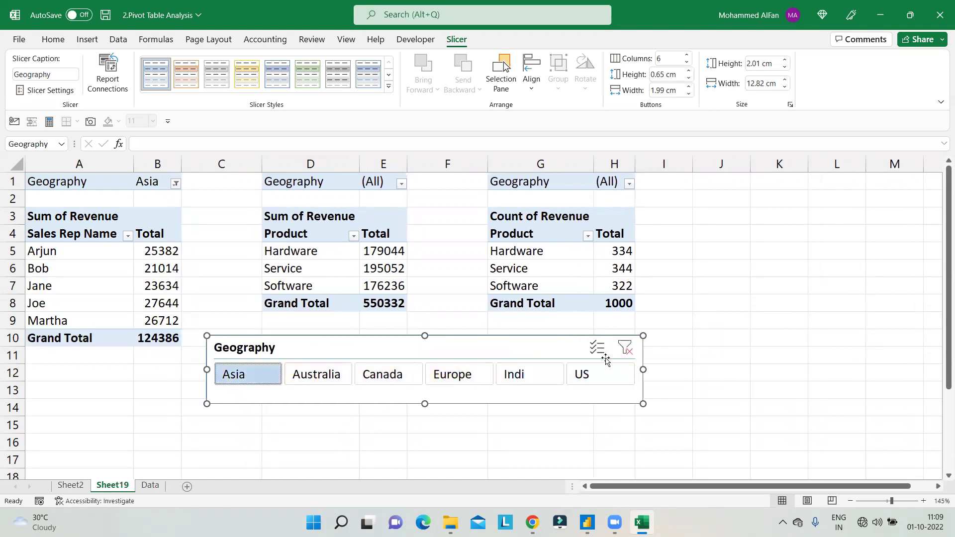
pyautogui.click(625, 347)
# - Move the Geography slicer up over the pivots' Grand Total rows
pyautogui.moveTo(560, 355)
pyautogui.mouseDown()
pyautogui.moveTo(572, 348)
pyautogui.moveTo(539, 351)
pyautogui.moveTo(686, 301)
pyautogui.moveTo(663, 343)
pyautogui.moveTo(582, 355)
pyautogui.moveTo(547, 352)
pyautogui.moveTo(583, 346)
pyautogui.moveTo(554, 340)
pyautogui.mouseUp()
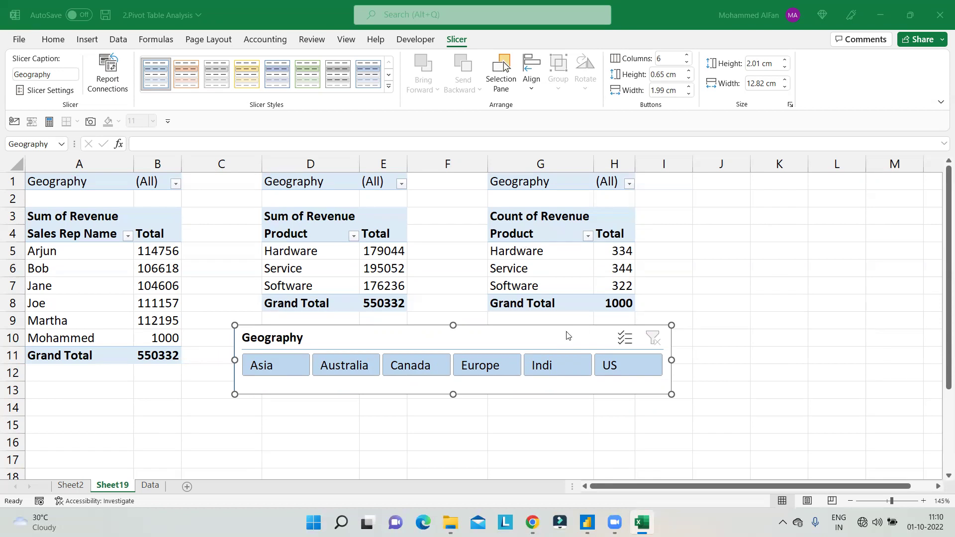
pyautogui.moveTo(557, 339)
pyautogui.mouseDown()
pyautogui.moveTo(687, 240)
pyautogui.moveTo(471, 269)
pyautogui.moveTo(526, 341)
pyautogui.moveTo(562, 349)
pyautogui.mouseUp()
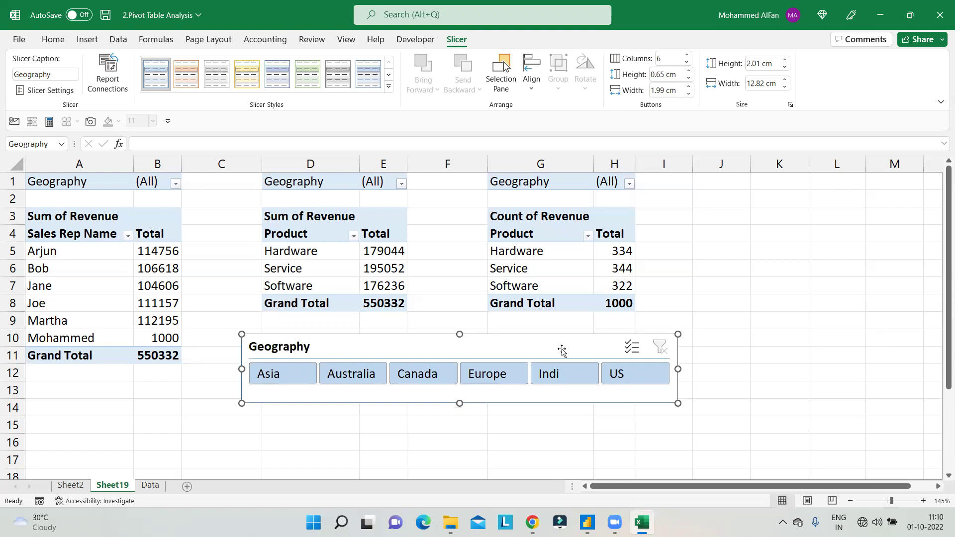
pyautogui.moveTo(561, 351); pyautogui.dragTo(558, 316)
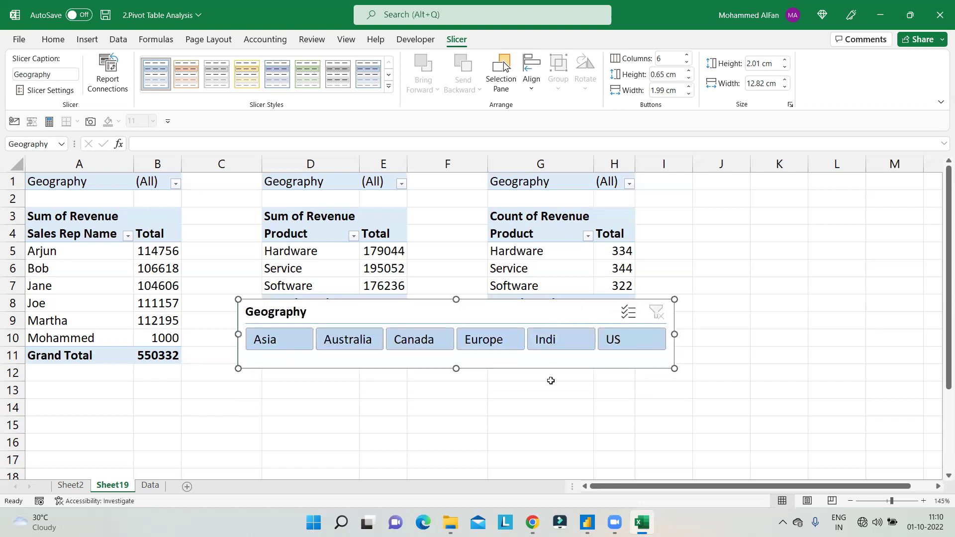